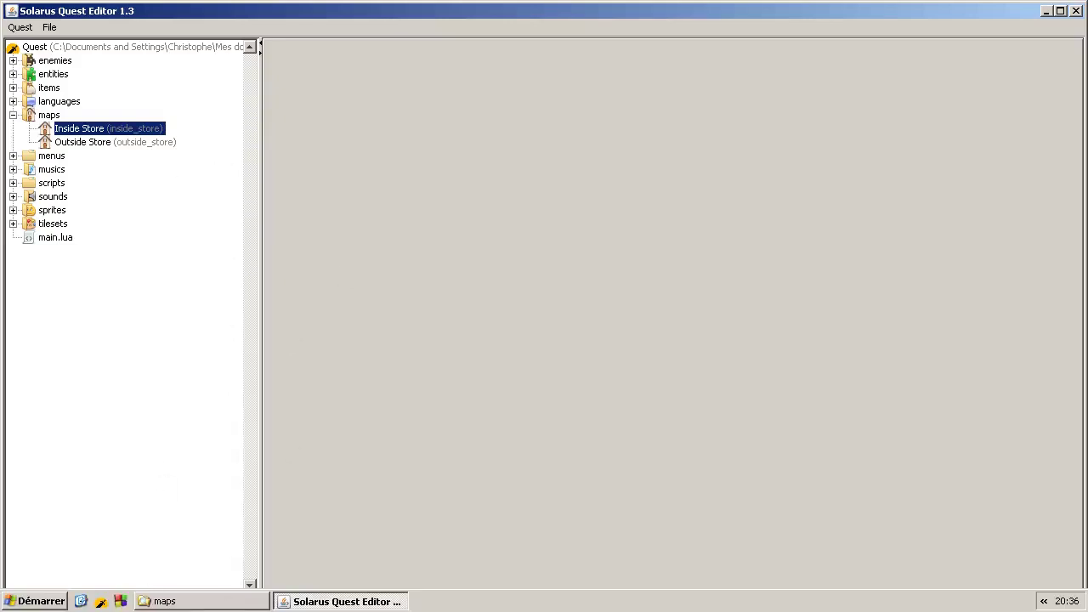
- Open the Inside Store map and look over its room and door templates at 100% zoom
double_click(138, 127)
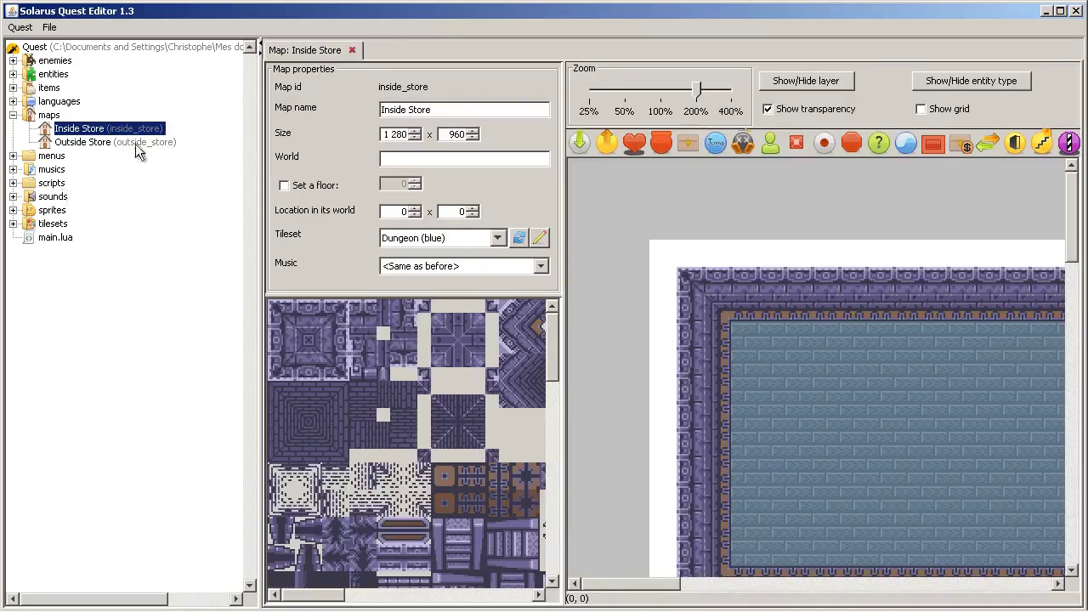
left_click_drag(263, 165, 192, 454)
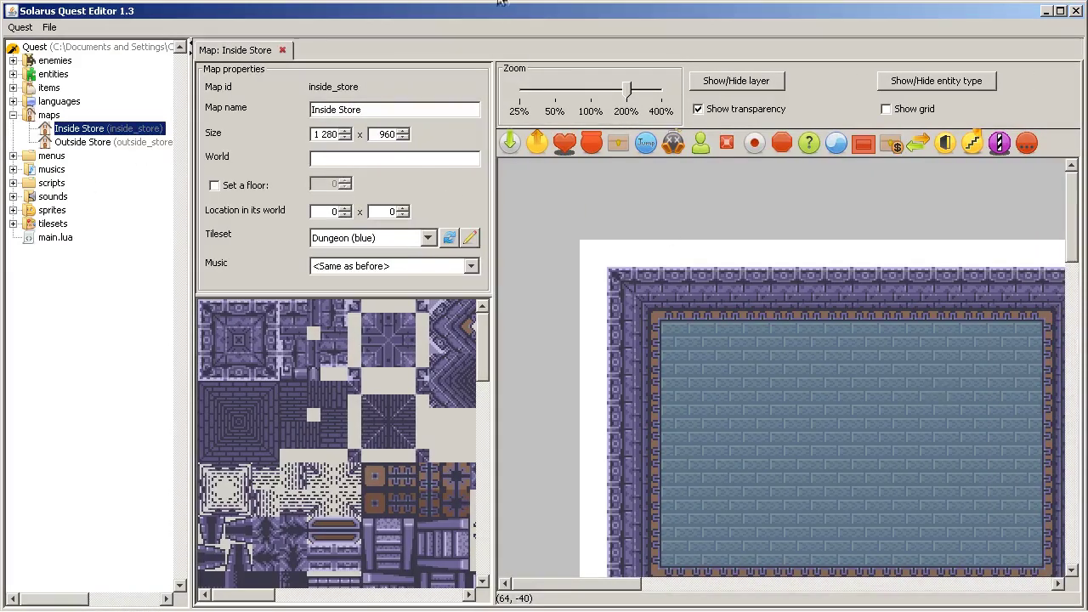
left_click(606, 97)
middle_click_drag(988, 443, 871, 508)
scroll(872, 510, "right", 3)
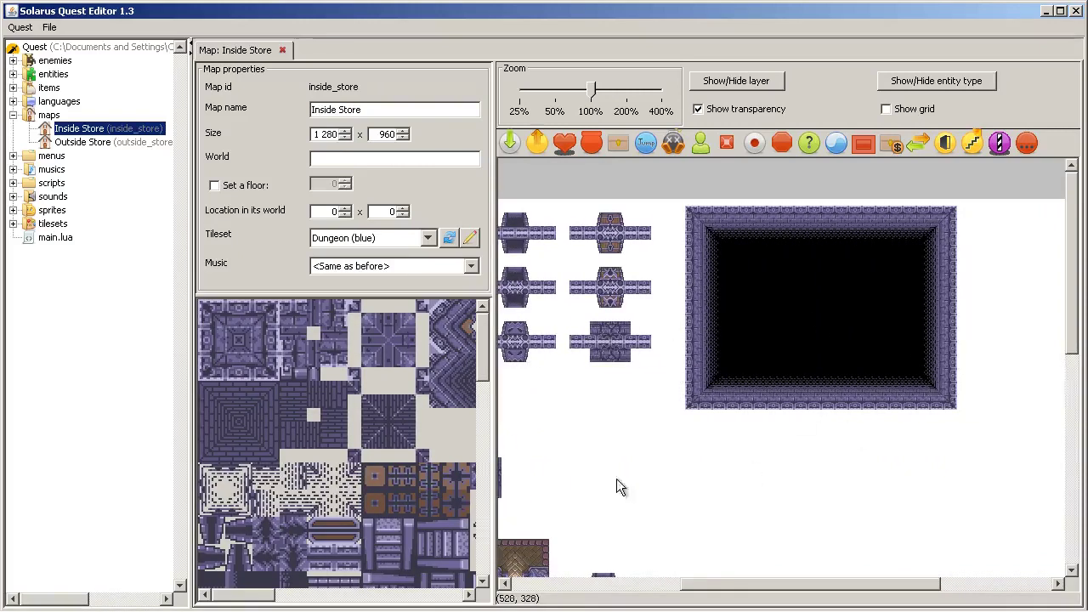
scroll(617, 478, "left", 4)
scroll(940, 415, "left", 2)
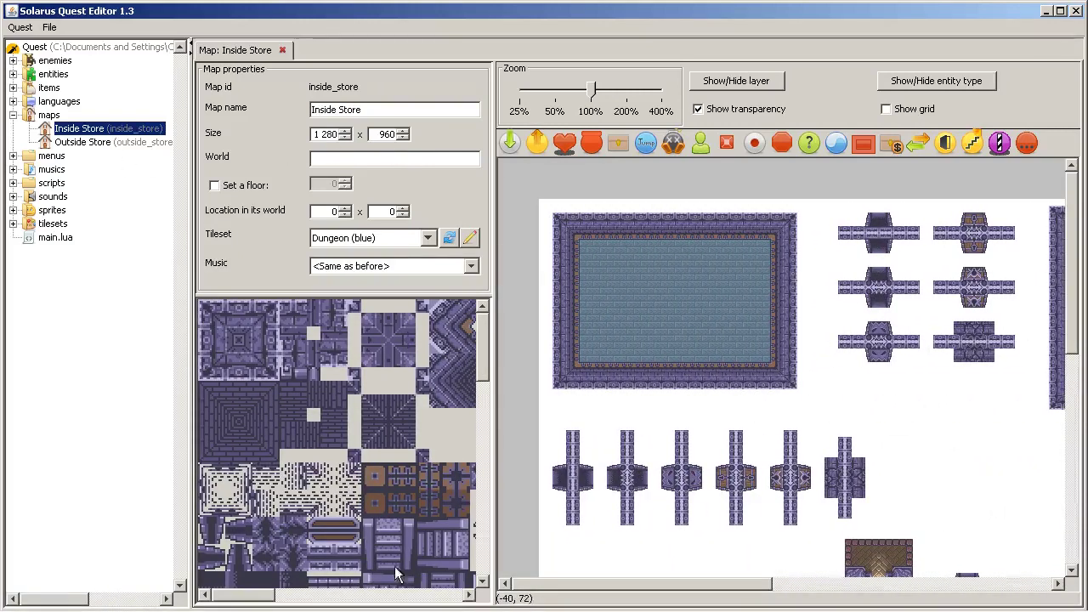
left_click_drag(541, 206, 817, 404)
left_click(817, 403)
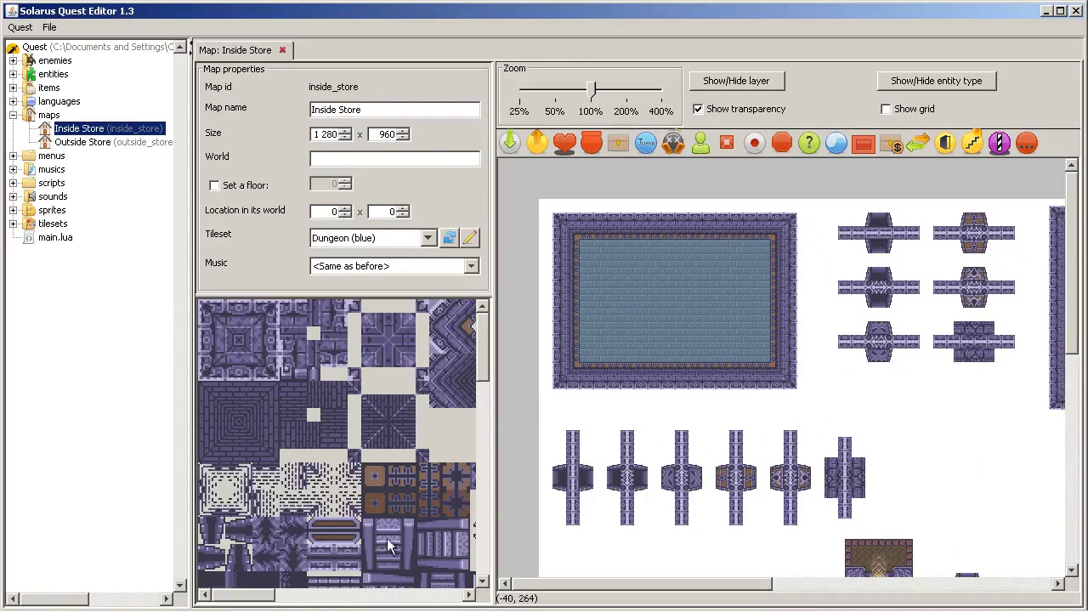
- Switch to the file explorer and copy inside_store.dat from the Downloads\tuto\maps folder
mouse_move(303, 605)
left_click(162, 601)
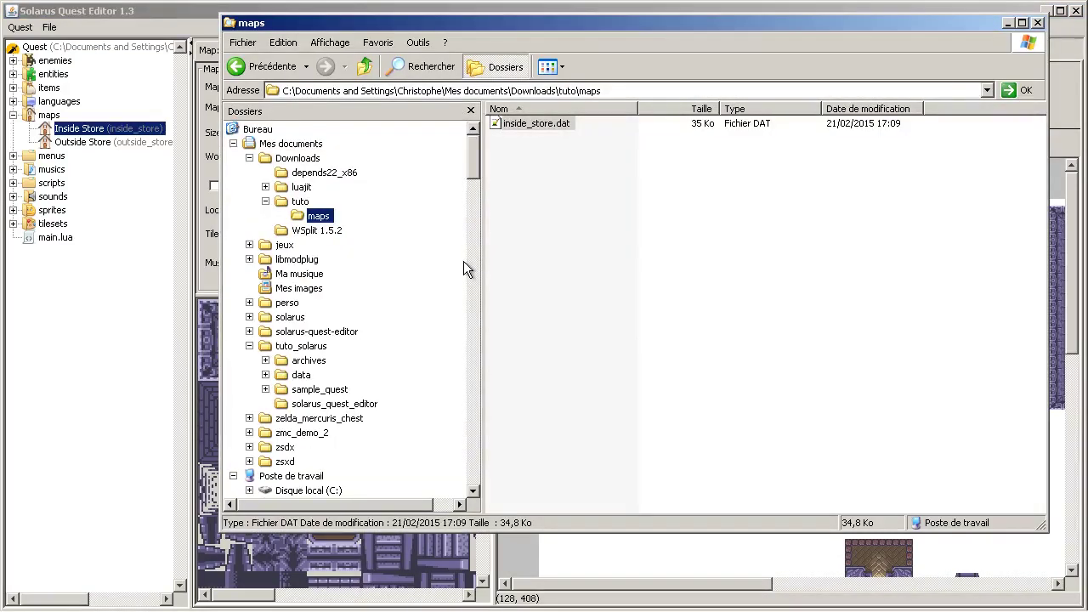
left_click(544, 124)
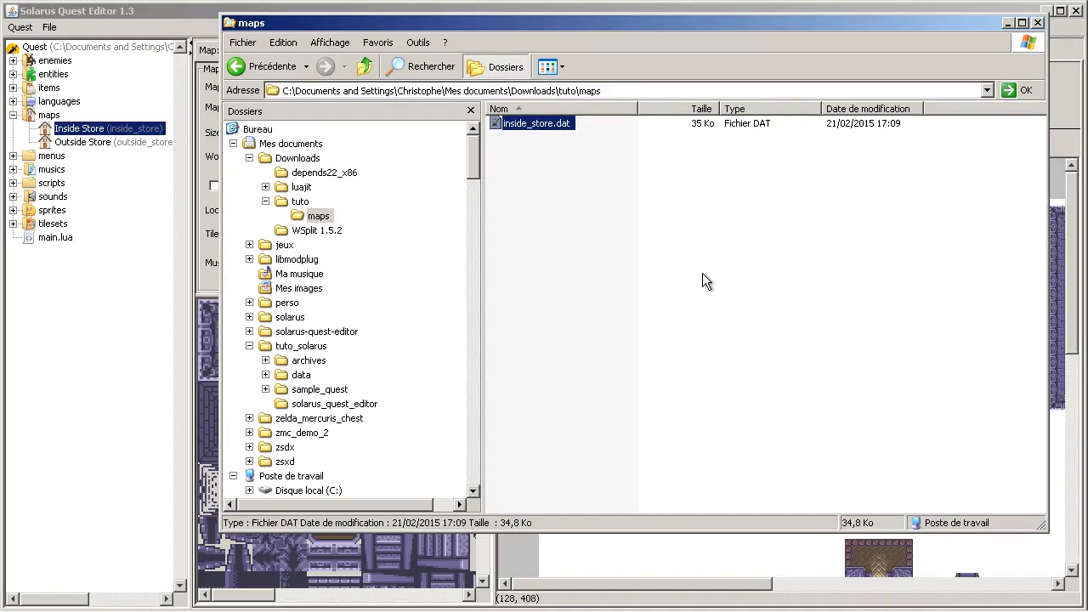
left_click(553, 121)
- Paste inside_store.dat into the tuto_solarus\data\maps folder, replacing the existing file
mouse_move(475, 141)
left_mouse_down()
mouse_move(475, 178)
mouse_move(475, 149)
left_mouse_up()
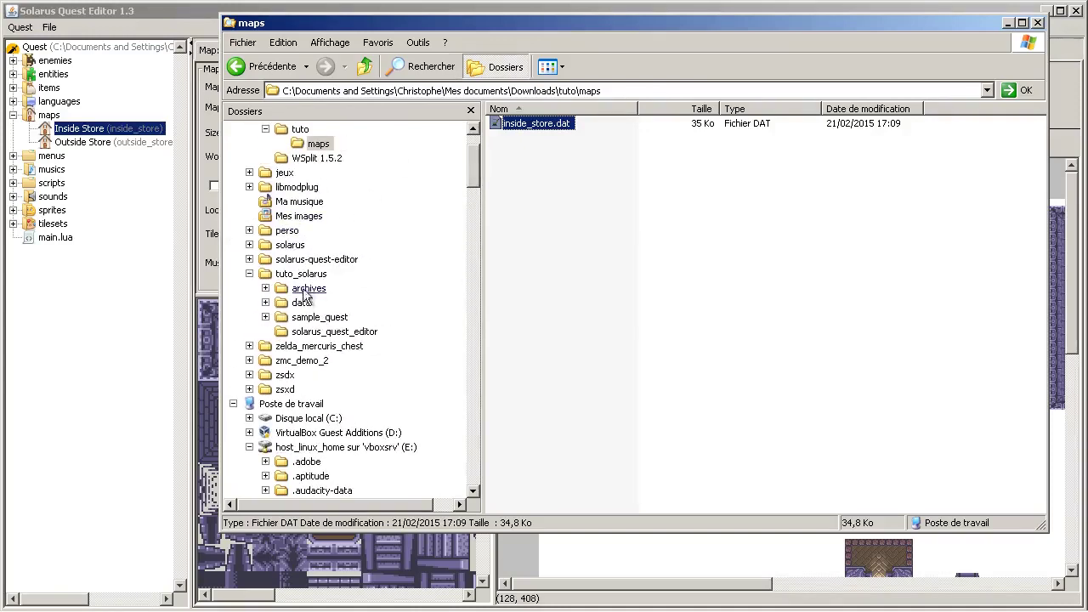
left_click(265, 302)
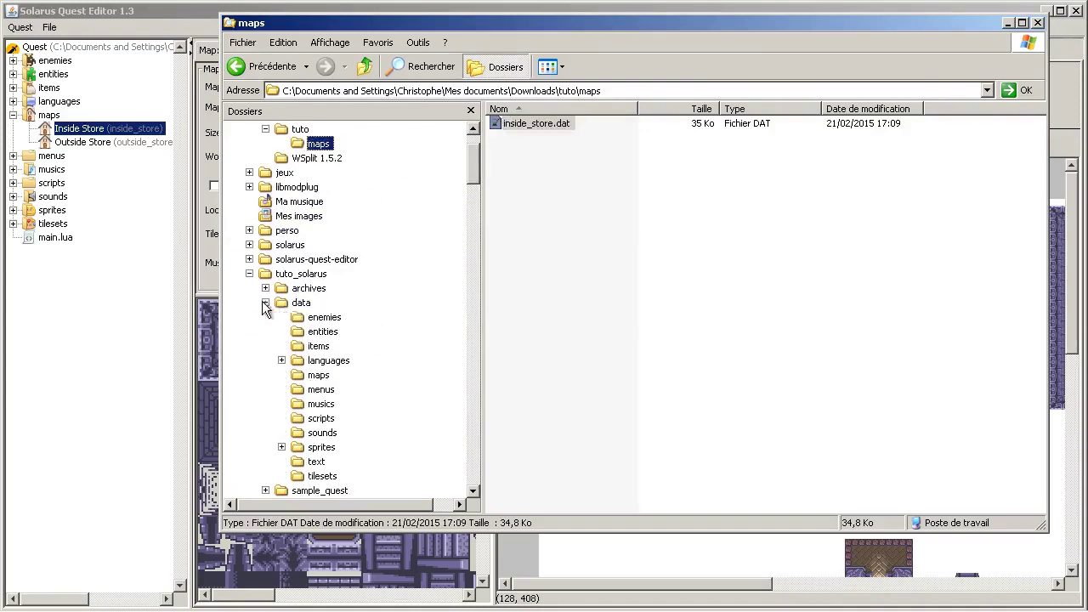
left_click(318, 375)
key("ctrl+v")
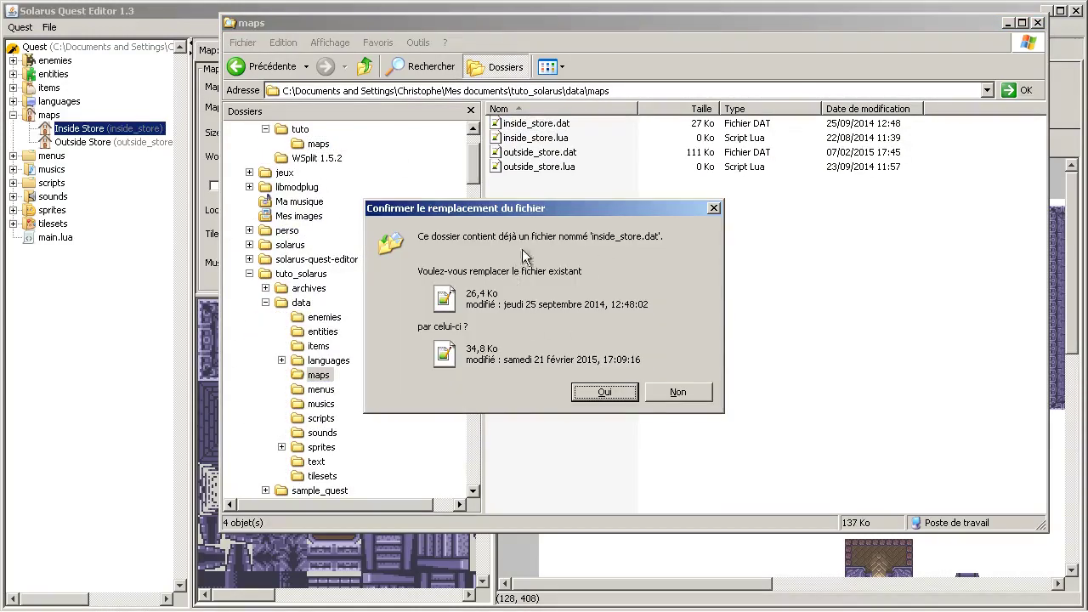
left_click(583, 393)
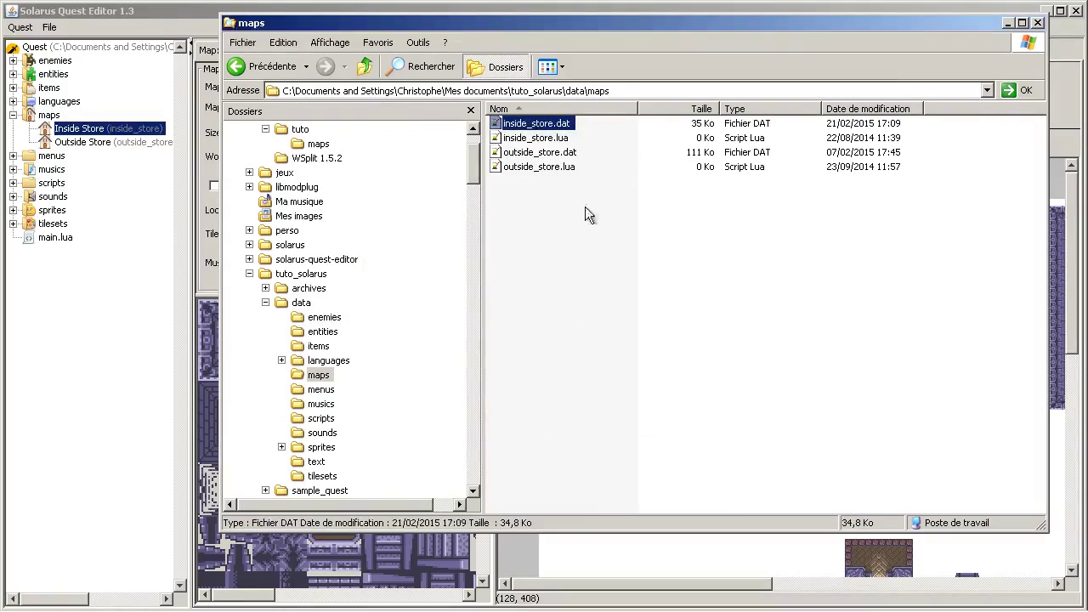
- Return to Solarus Quest Editor, close and reopen the Inside Store map, enlarge its map view and set the zoom to 100%
left_click(588, 550)
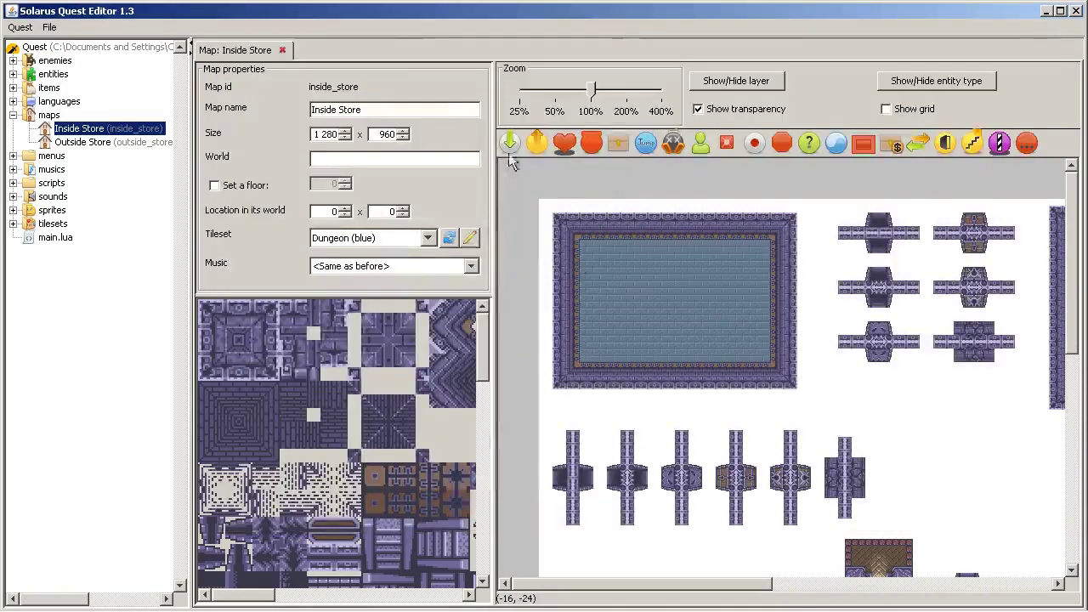
left_click(283, 50)
double_click(97, 130)
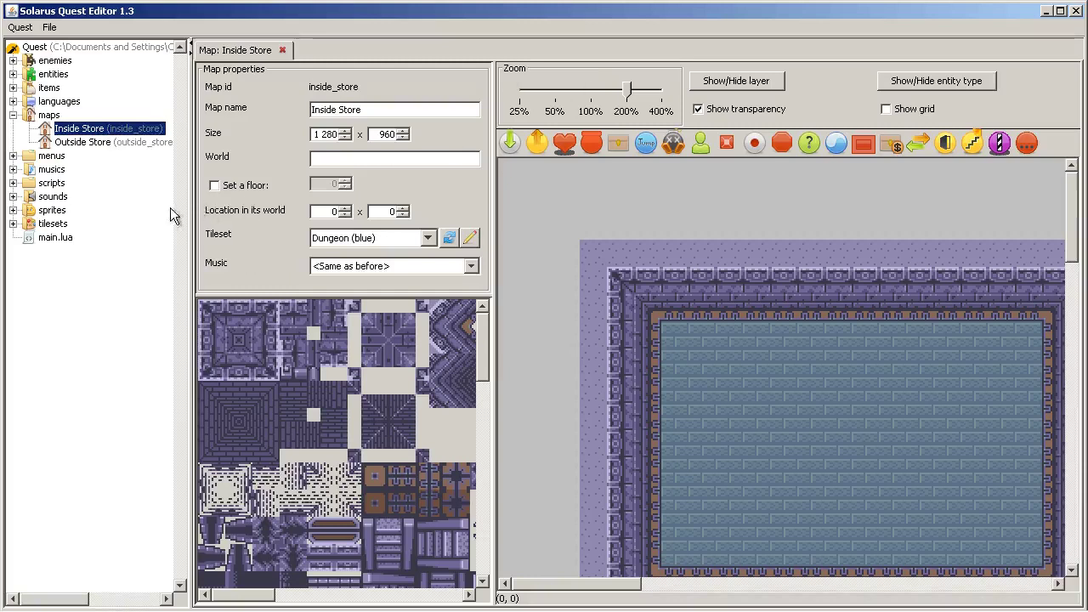
left_click_drag(192, 202, 129, 204)
left_click_drag(438, 229, 344, 229)
left_click(421, 95)
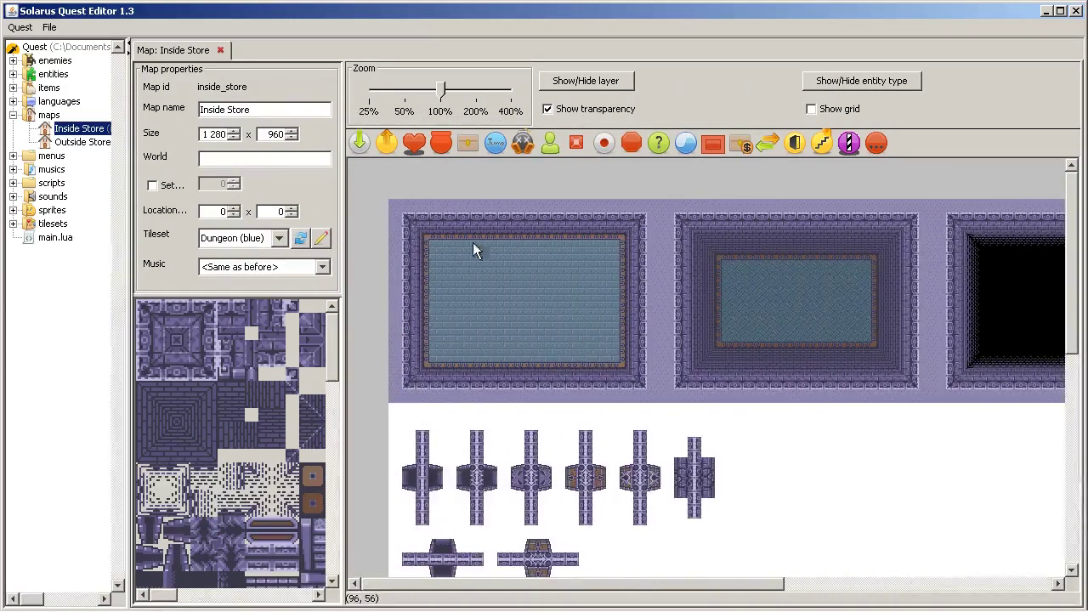
- Examine the four room templates along the upper edge of the Inside Store map
left_click_drag(362, 198, 999, 445)
middle_click_drag(862, 354, 907, 453)
left_click_drag(352, 190, 629, 419)
left_click(629, 419)
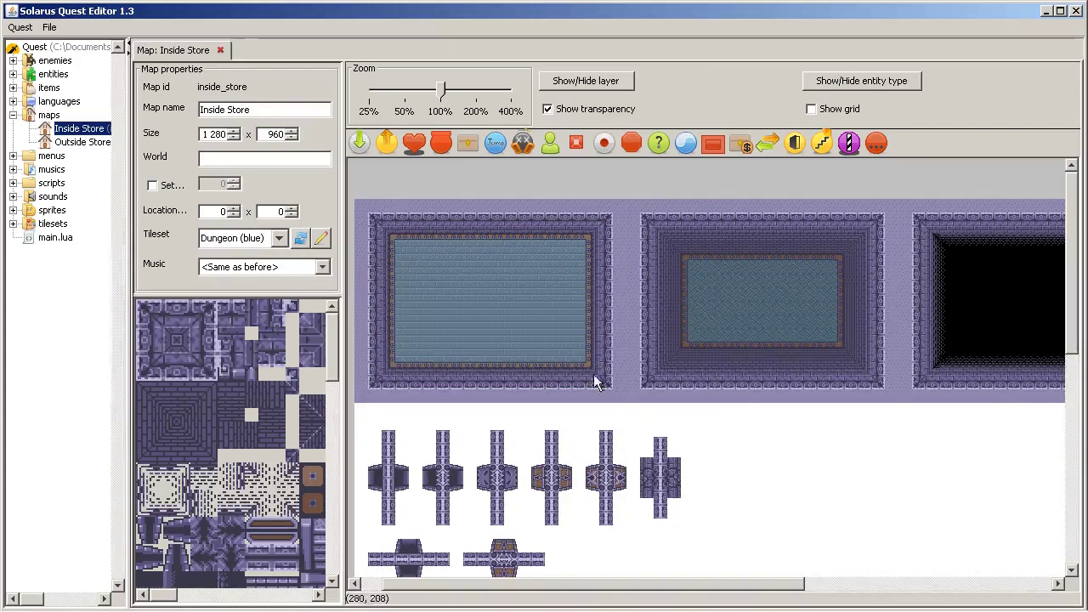
left_click_drag(619, 177, 902, 450)
left_click(794, 509)
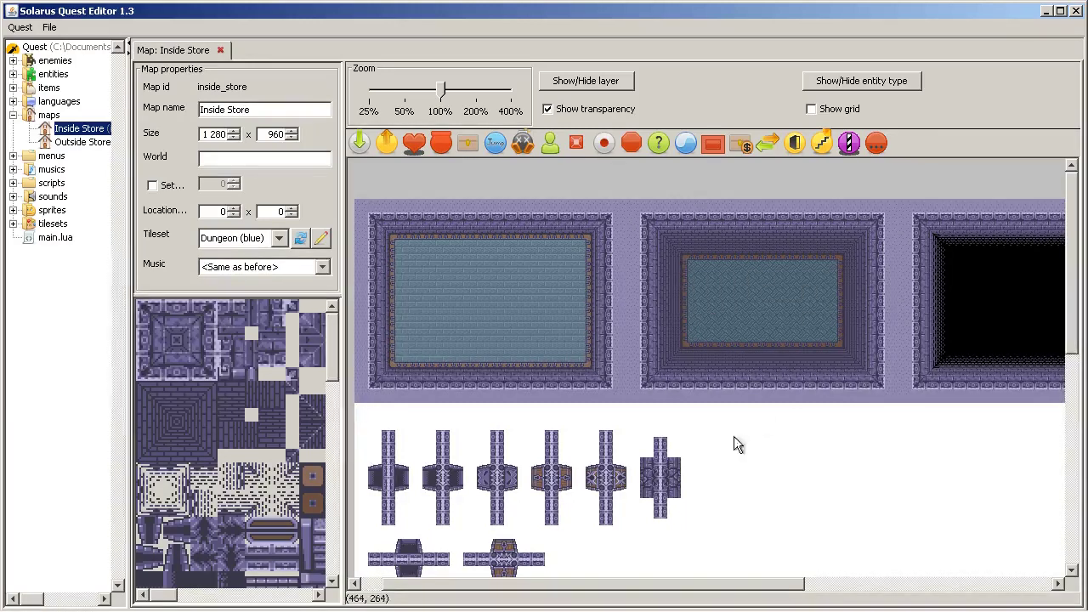
left_click(990, 583)
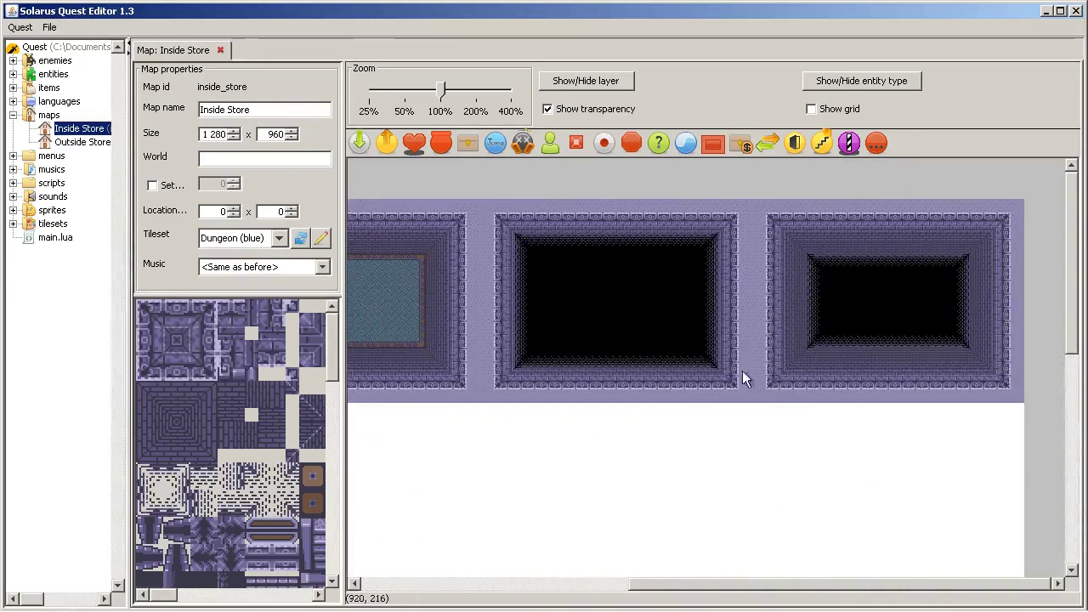
left_click_drag(1054, 197, 560, 438)
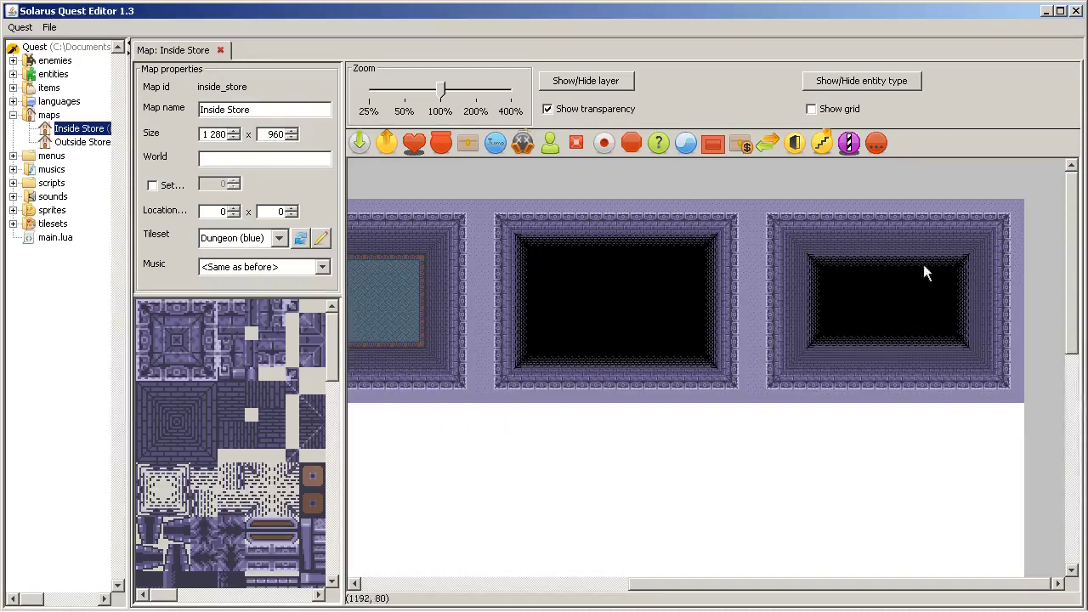
middle_click_drag(549, 430, 967, 439)
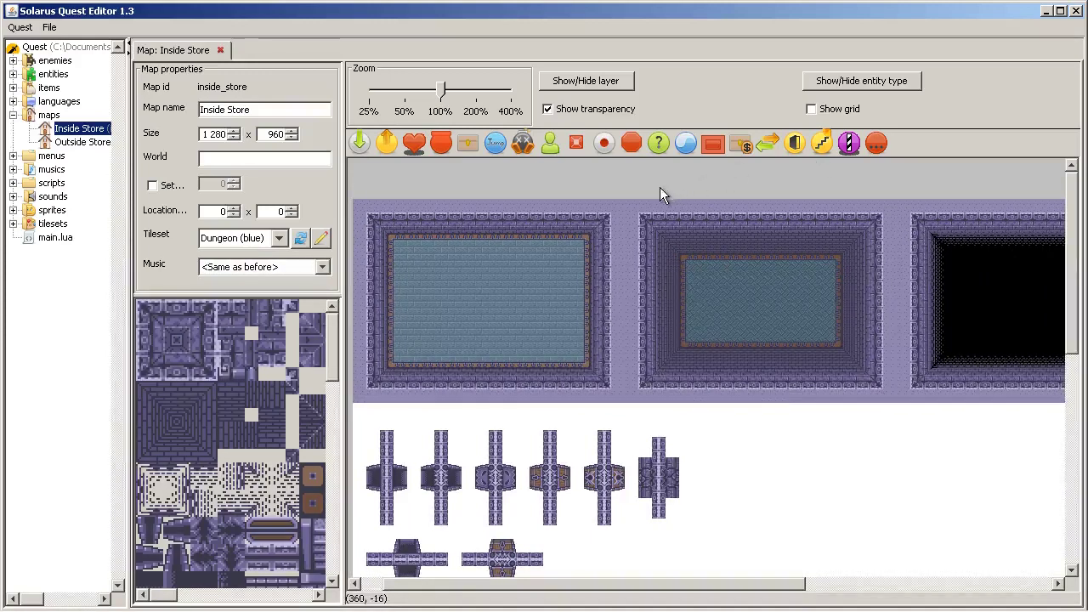
- Create a new map with the id chap11 and the friendly name "Chapter 11 - Platforms"
right_click(62, 114)
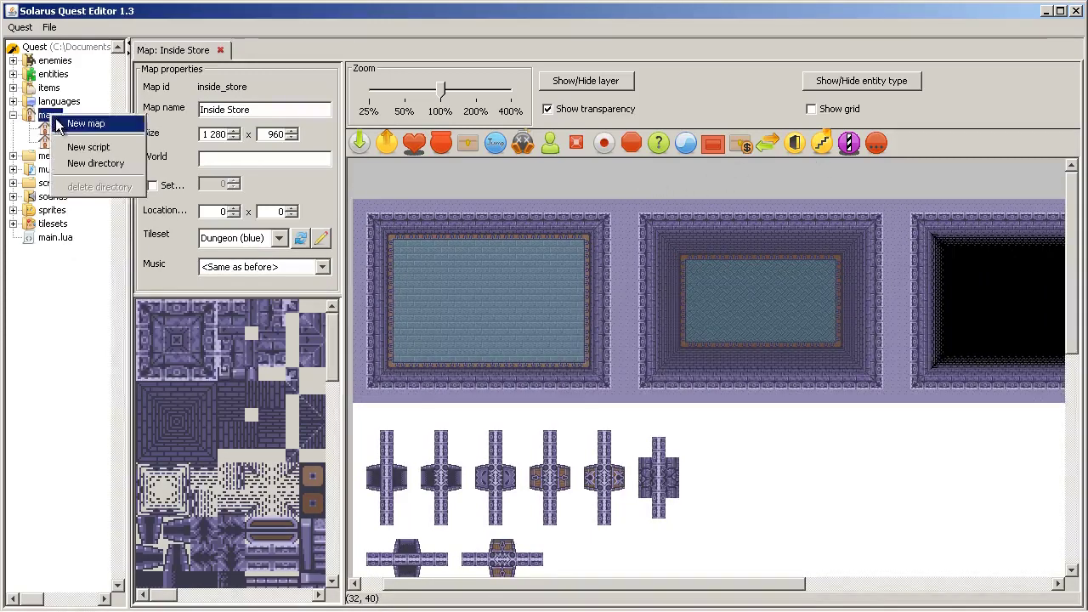
left_click(85, 124)
type("chq")
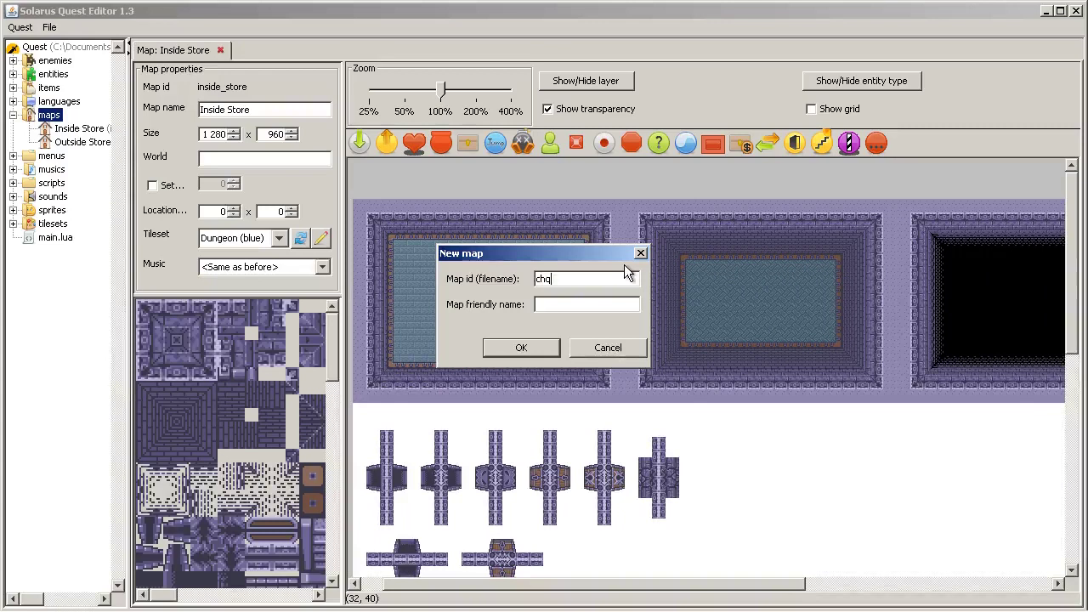
key("BackSpace")
type("ap11")
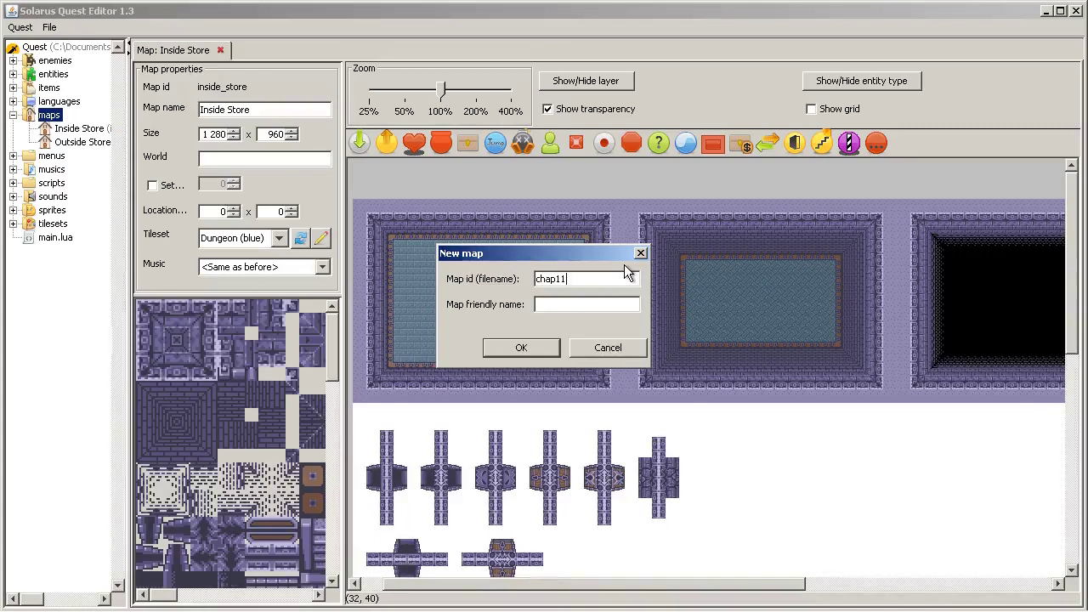
key("Tab")
type("Chapter 11 - Platforms")
key("Return")
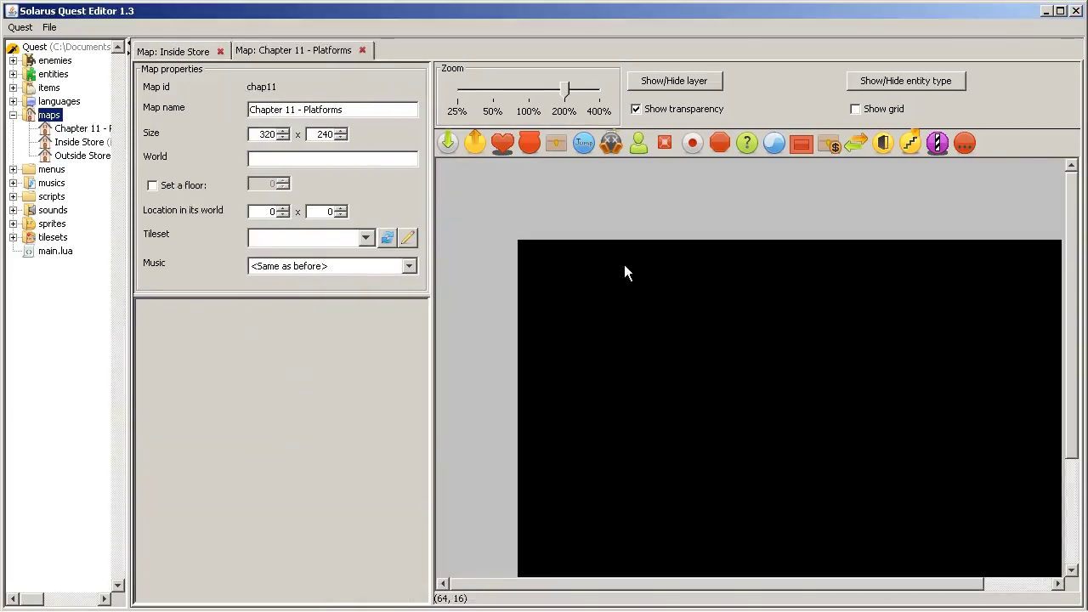
- Set the Chapter 11 map's tileset to Temple (green) and its music to Dungeon (light world)
left_click(313, 239)
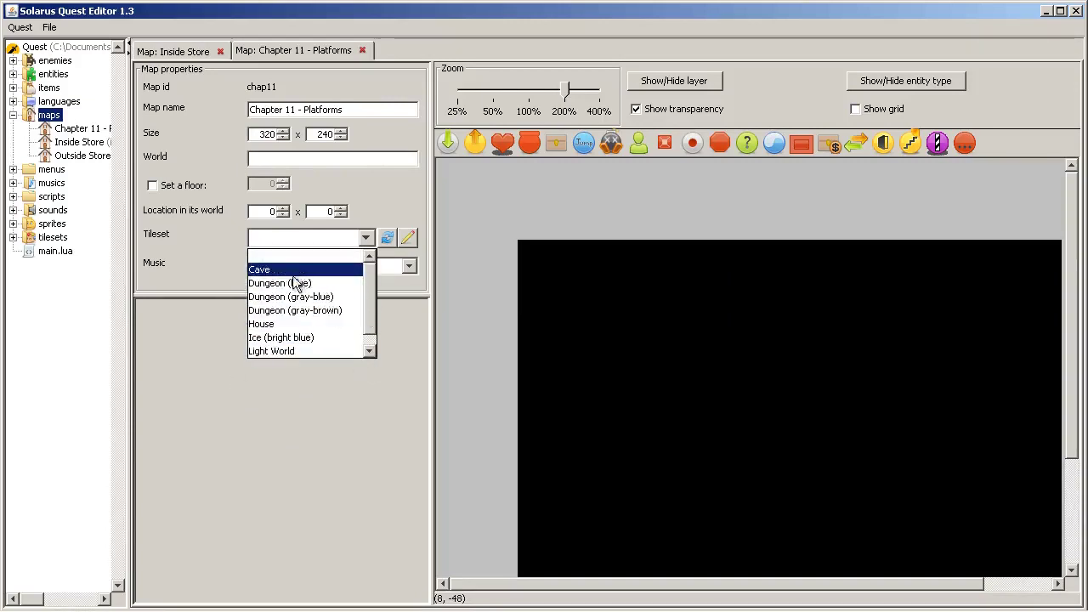
scroll(293, 293, "down", 1)
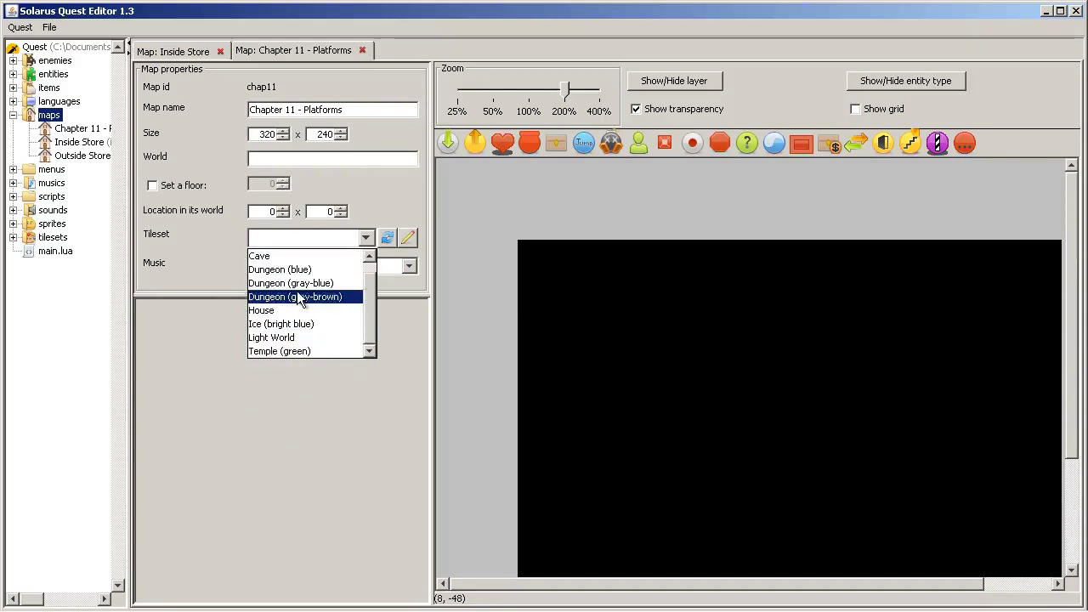
left_click(304, 347)
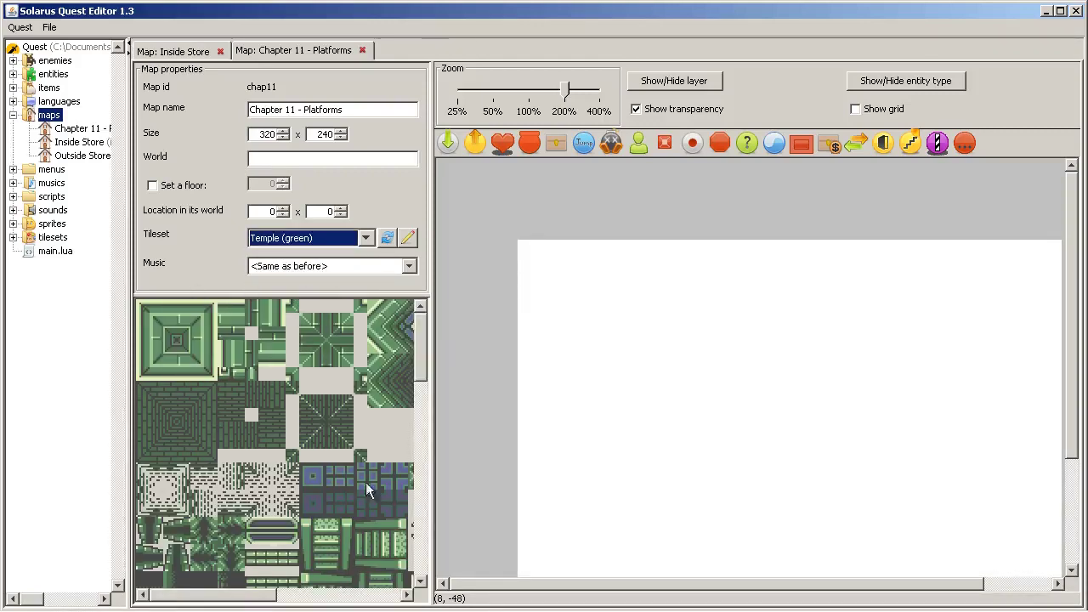
left_click(287, 266)
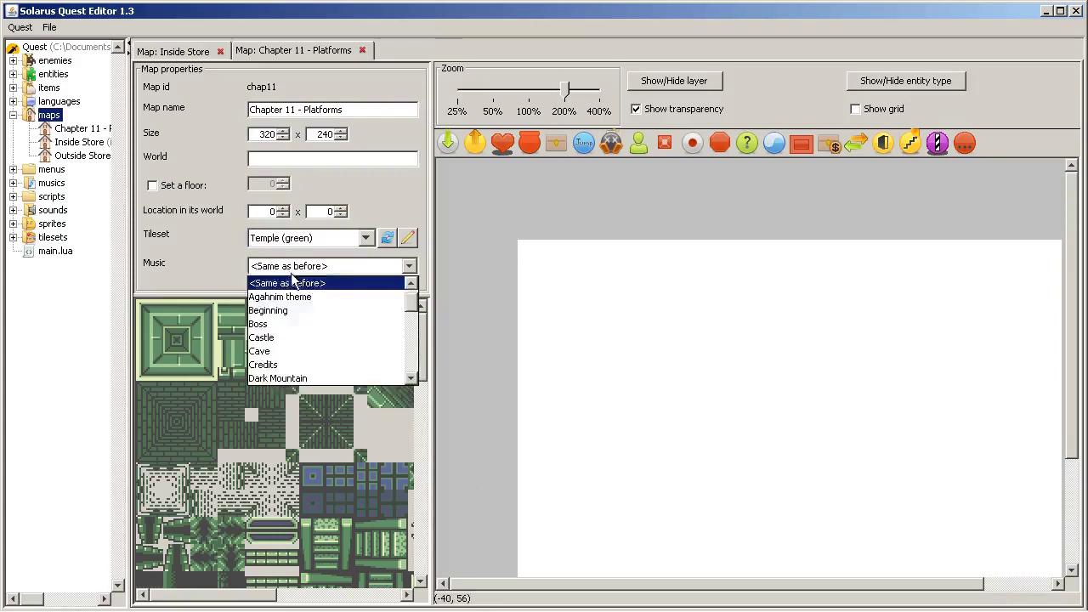
scroll(319, 306, "down", 2)
left_click(333, 323)
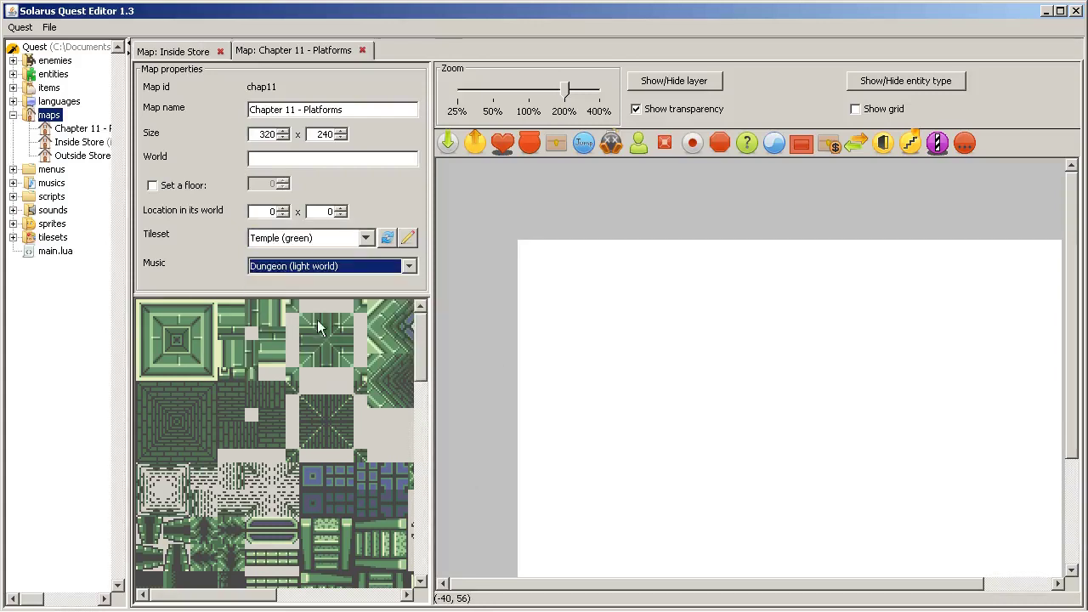
- Copy the second room template from the Inside Store map into the Chapter 11 map so it fills the map, and enlarge the map view
left_click(196, 53)
left_click_drag(623, 187, 896, 404)
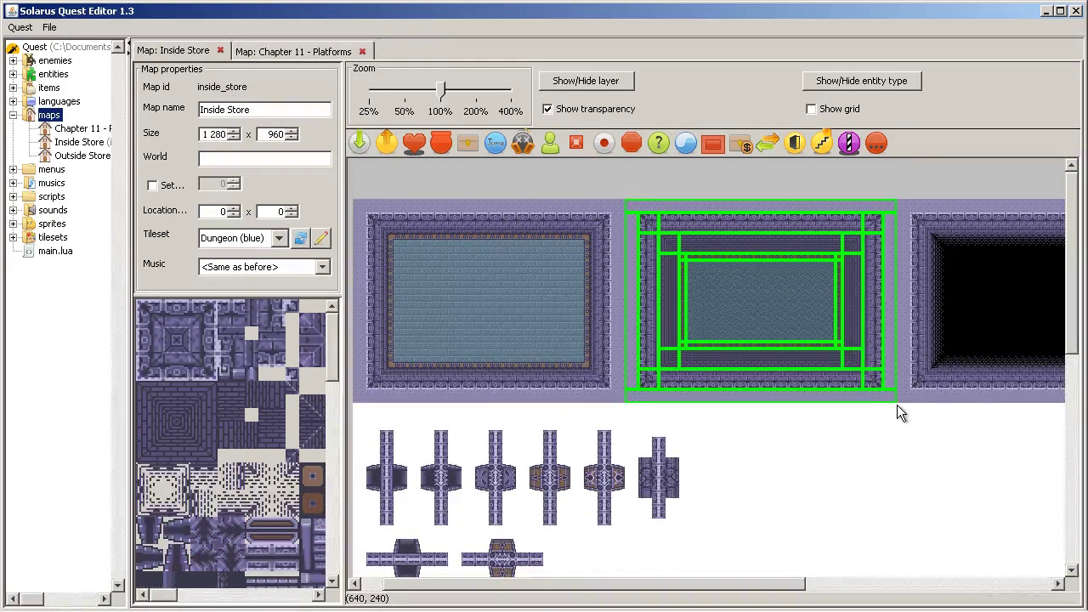
left_click(282, 51)
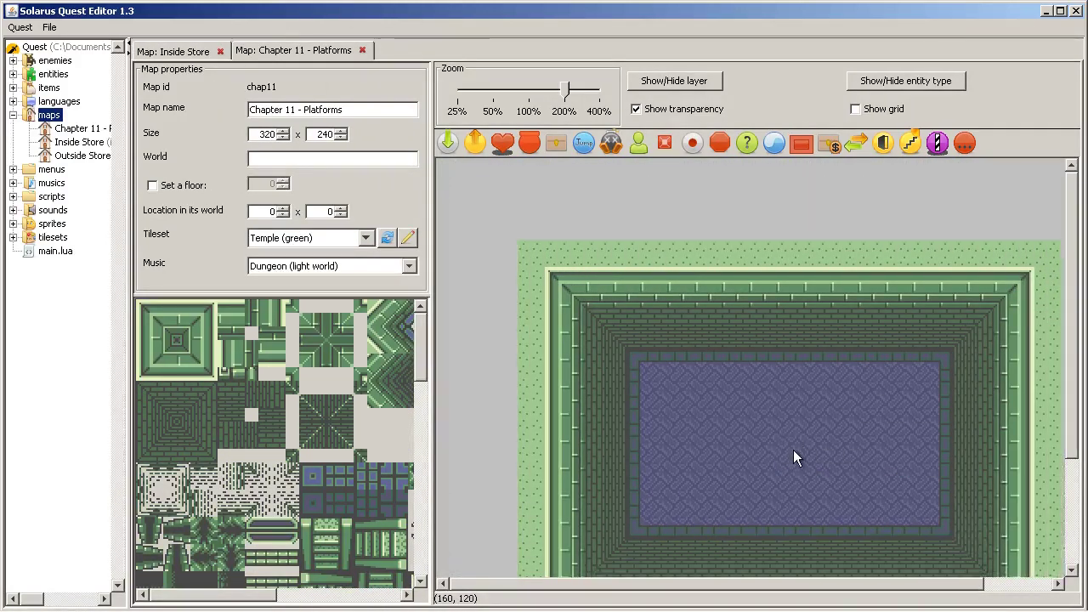
key("ctrl+a")
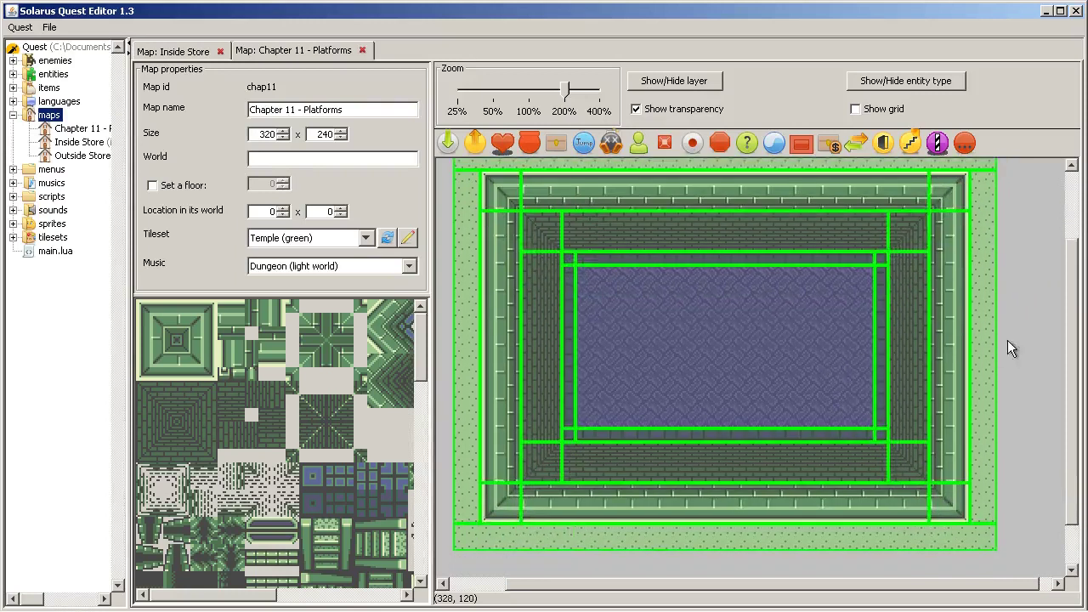
left_click(1025, 341)
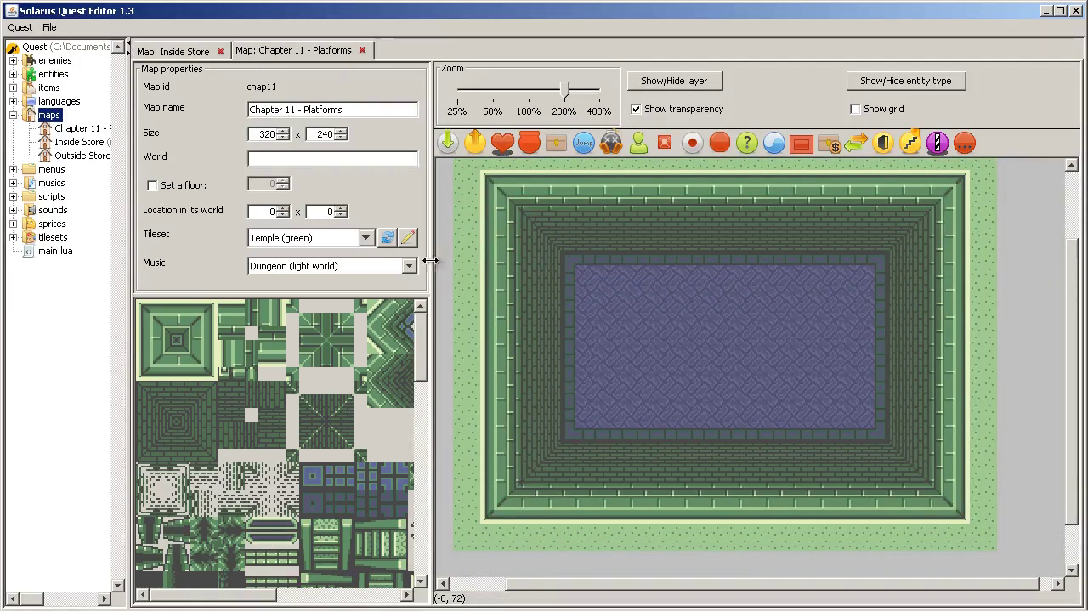
left_click_drag(429, 260, 366, 260)
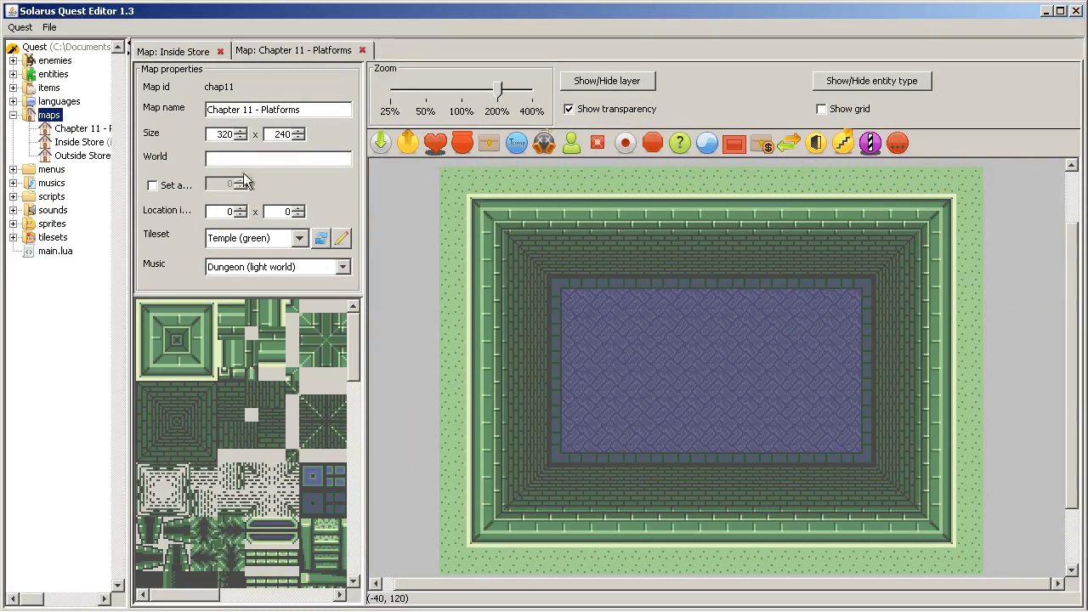
- Copy the bottom doorway template from the Inside Store map and place it centred on the Chapter 11 room's lower outer wall
left_click(192, 49)
scroll(563, 539, "down", 10)
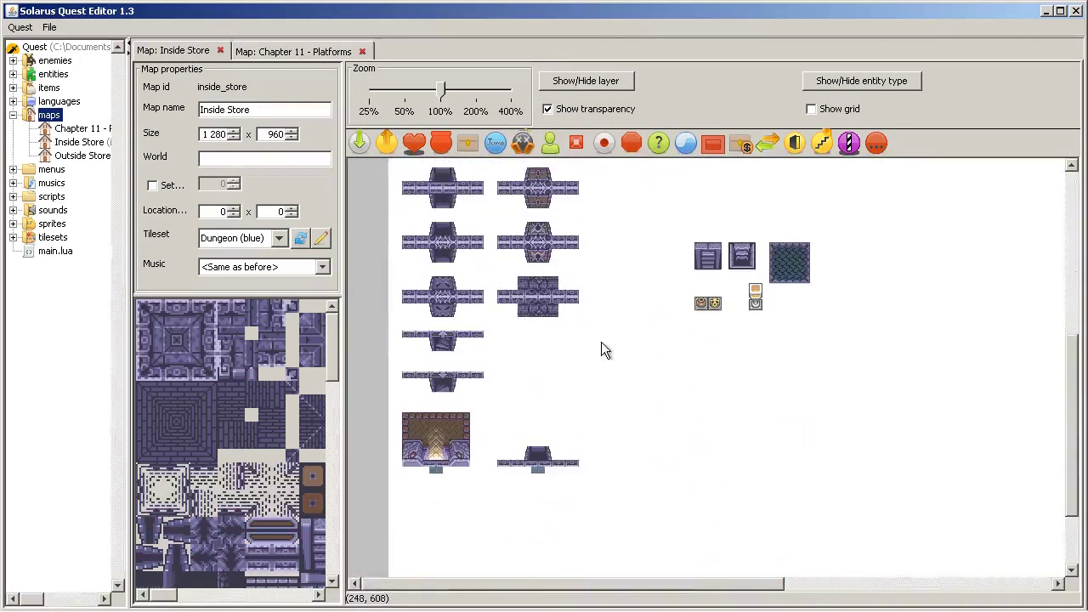
scroll(535, 521, "up", 8)
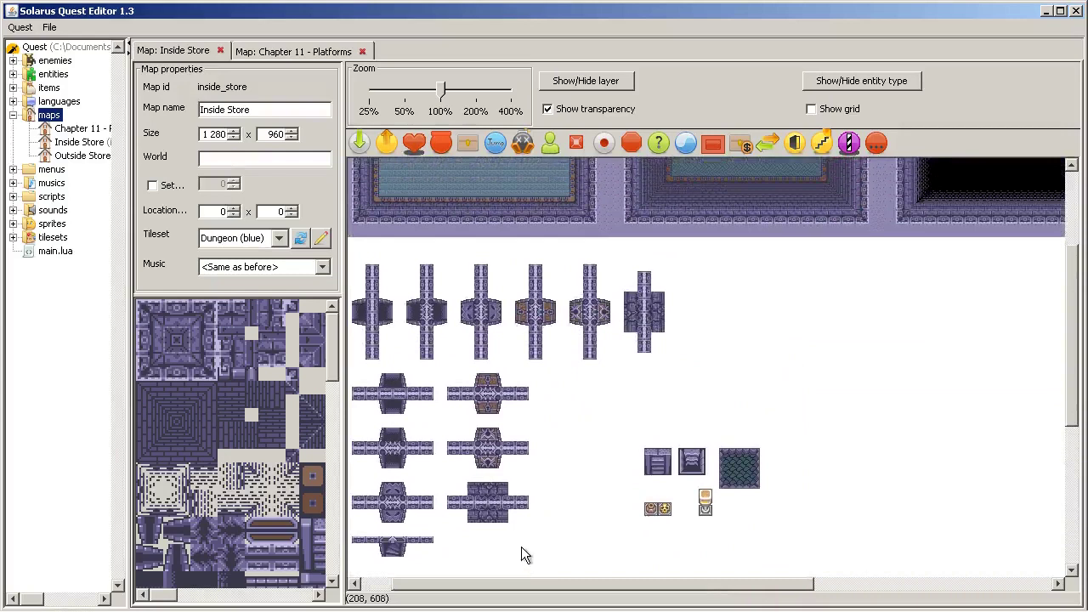
scroll(539, 527, "down", 7)
left_click_drag(605, 436, 488, 498)
left_click(293, 51)
scroll(657, 373, "down", 2)
key("ctrl+v")
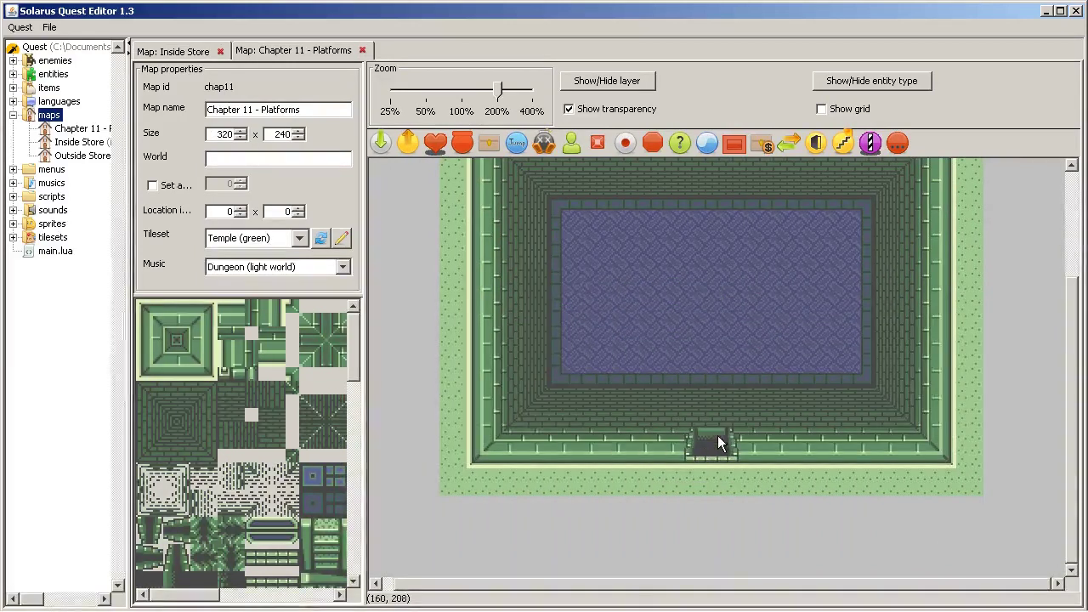
left_click(712, 444)
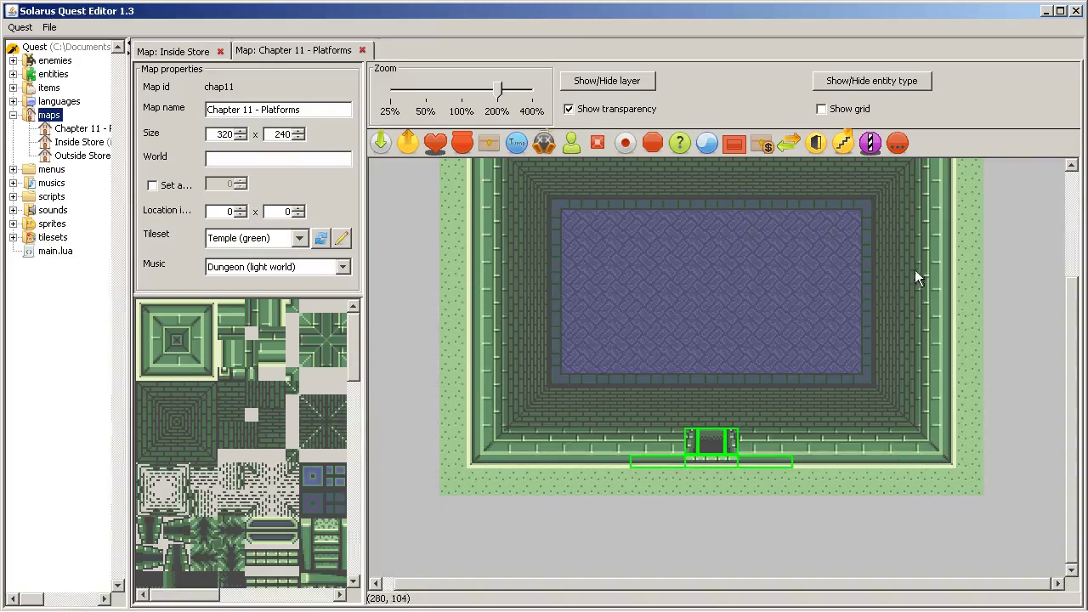
- Move the pasted doorway onto the room's floor and delete the long wall strip beneath it
left_click_drag(701, 473, 649, 364)
left_click(746, 331)
left_click(713, 351)
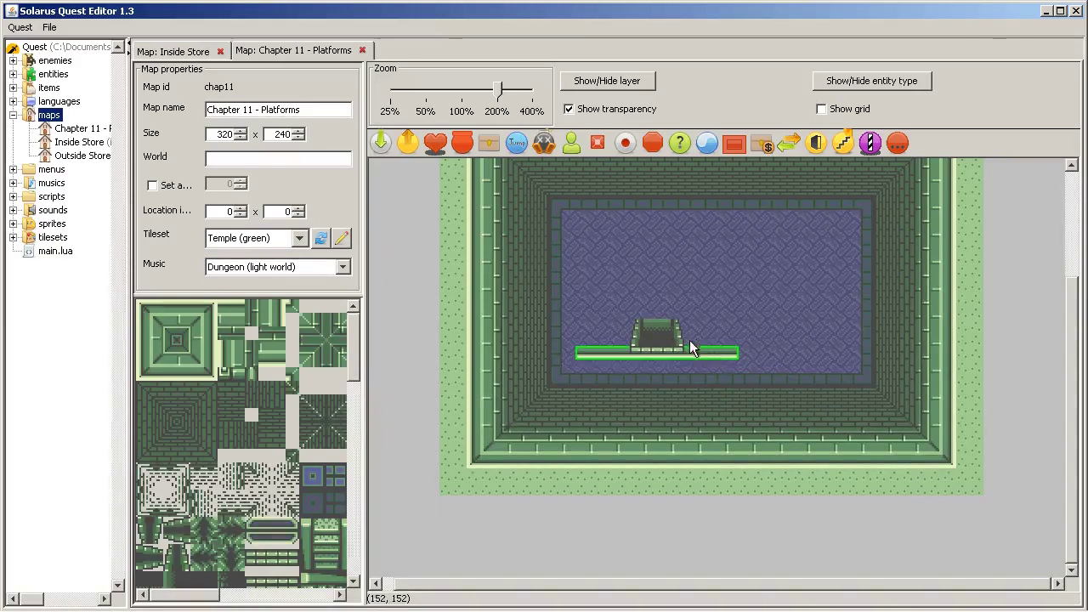
key("Delete")
- Put the doorway's left, middle and right upper tiles on the low layer
left_click(639, 332)
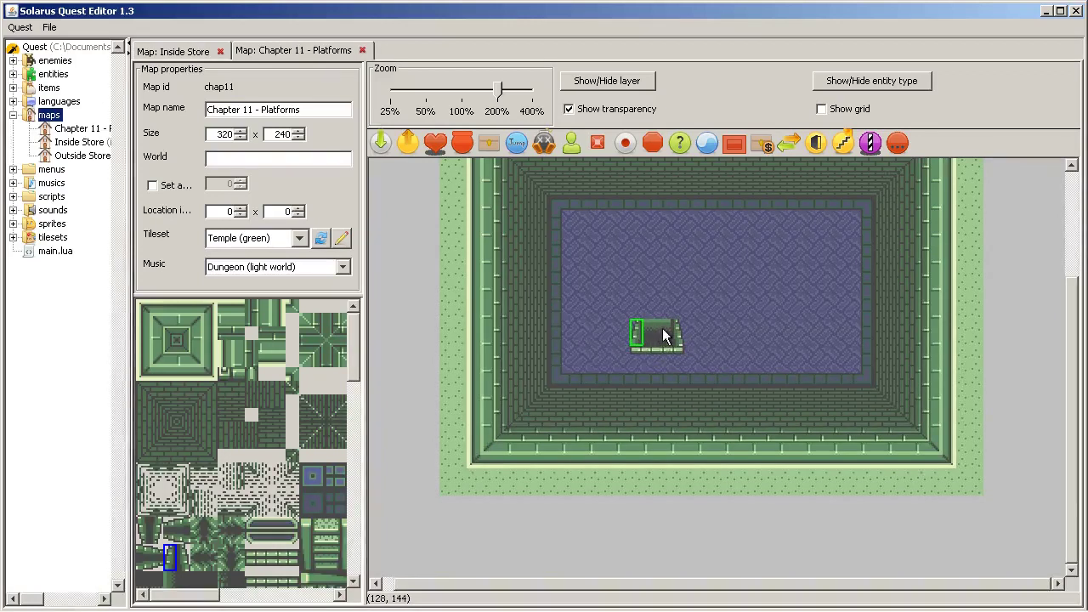
left_click(672, 335)
left_click(654, 334, "ctrl")
left_click(638, 335, "ctrl")
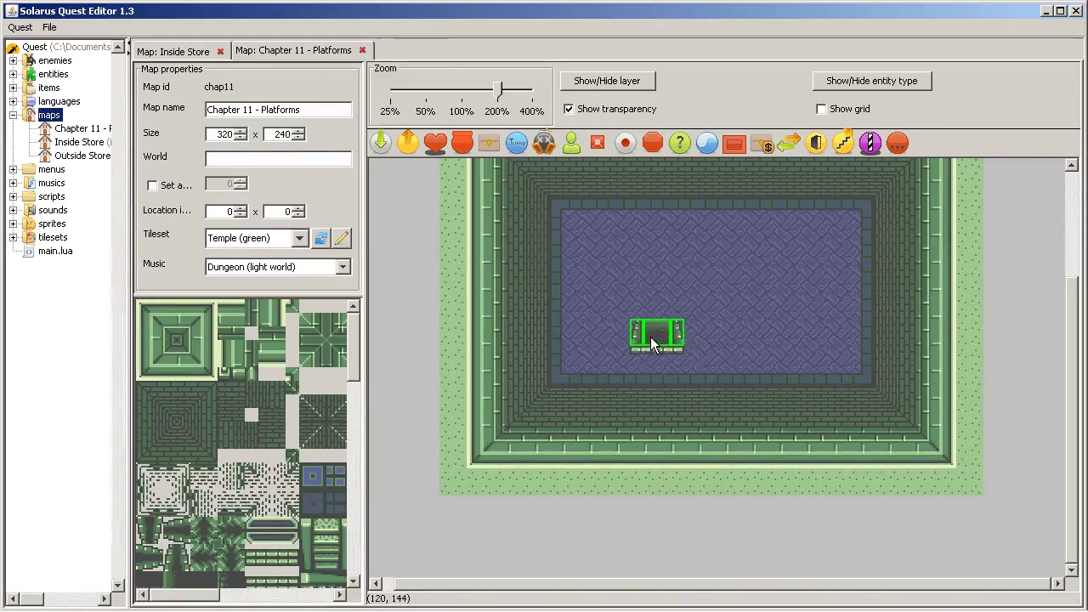
right_click(648, 337)
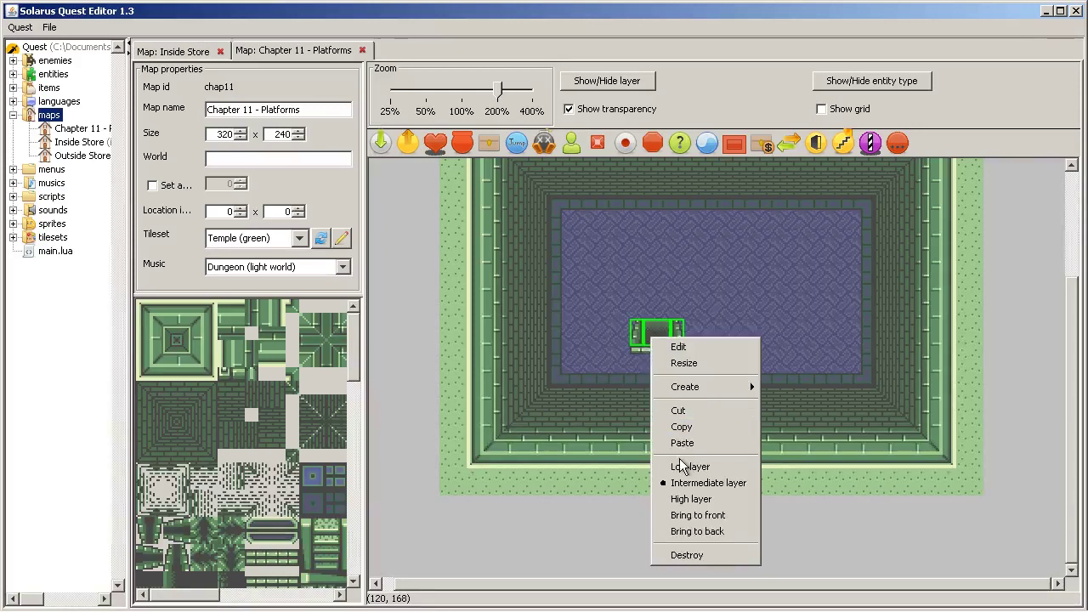
left_click(698, 470)
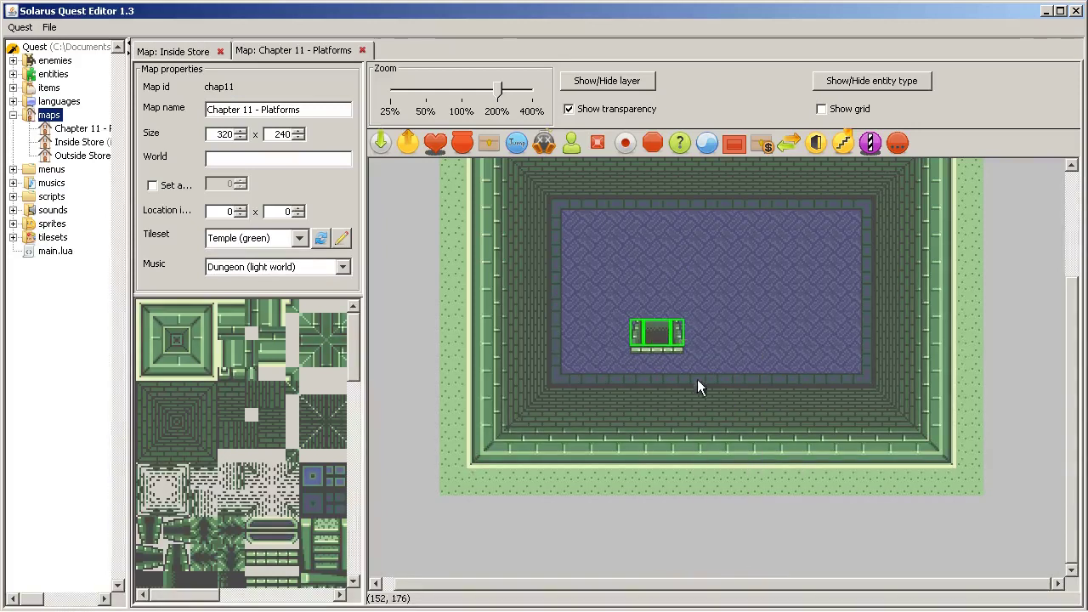
right_click(669, 346)
left_click(774, 508)
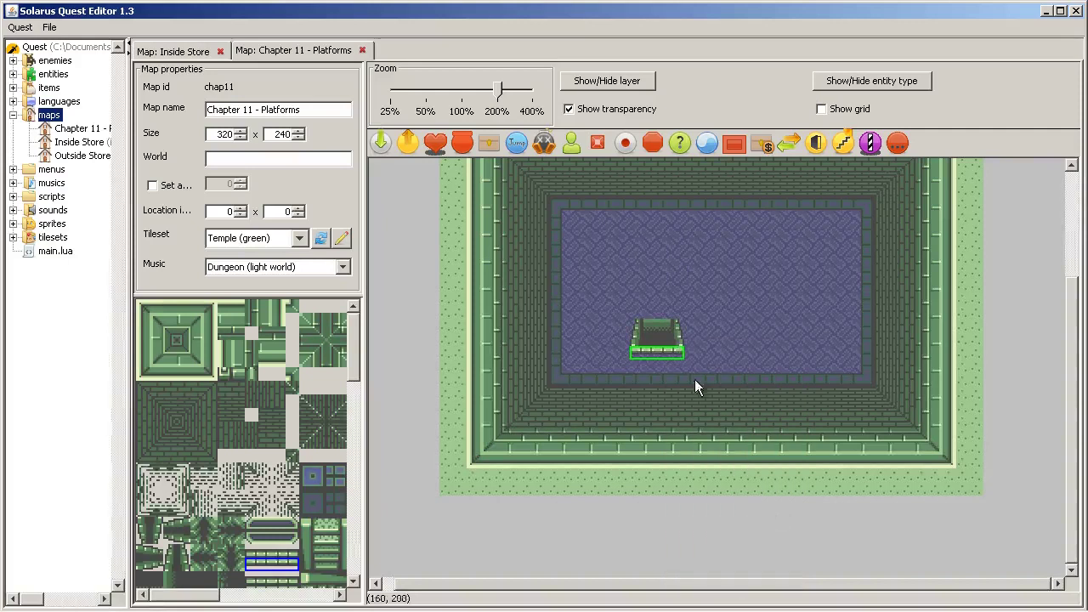
- Move the whole doorway into the middle of the dark brick wall directly below the room's floor
scroll(927, 347, "up", 1)
left_click_drag(398, 281, 693, 377)
left_click_drag(676, 355, 730, 423)
left_click(1010, 359)
scroll(607, 268, "up", 2)
- Hide the low and intermediate layers to view only the high layer
left_click(633, 85)
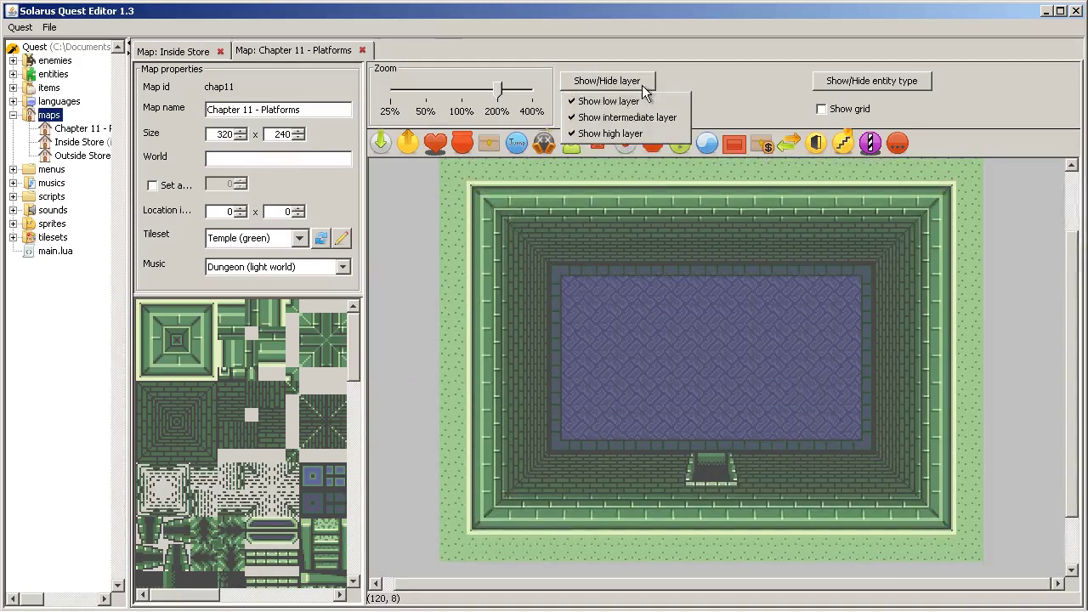
left_click(633, 117)
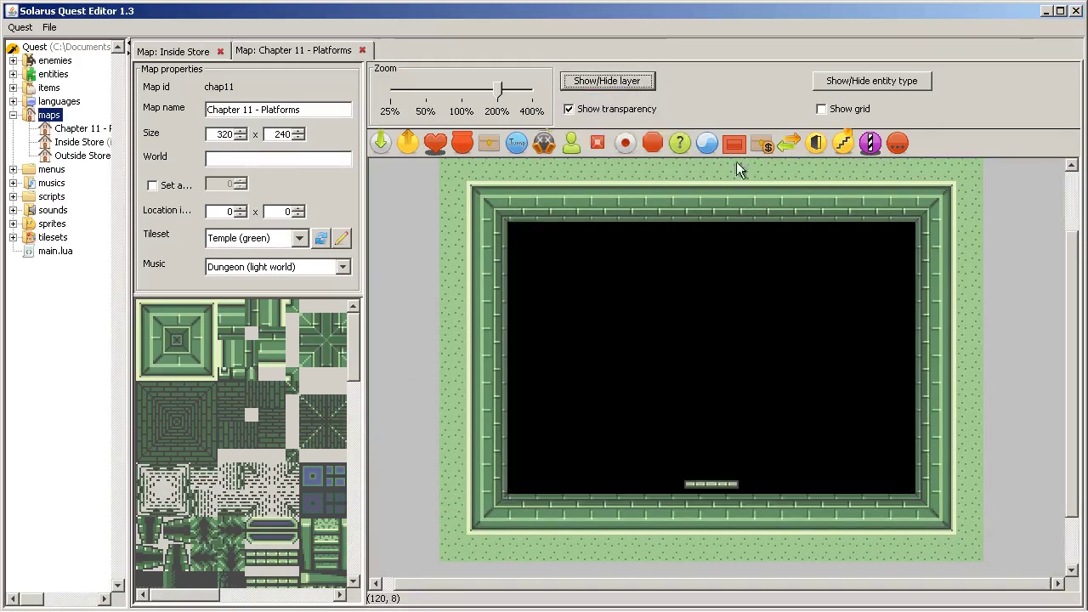
left_click(572, 80)
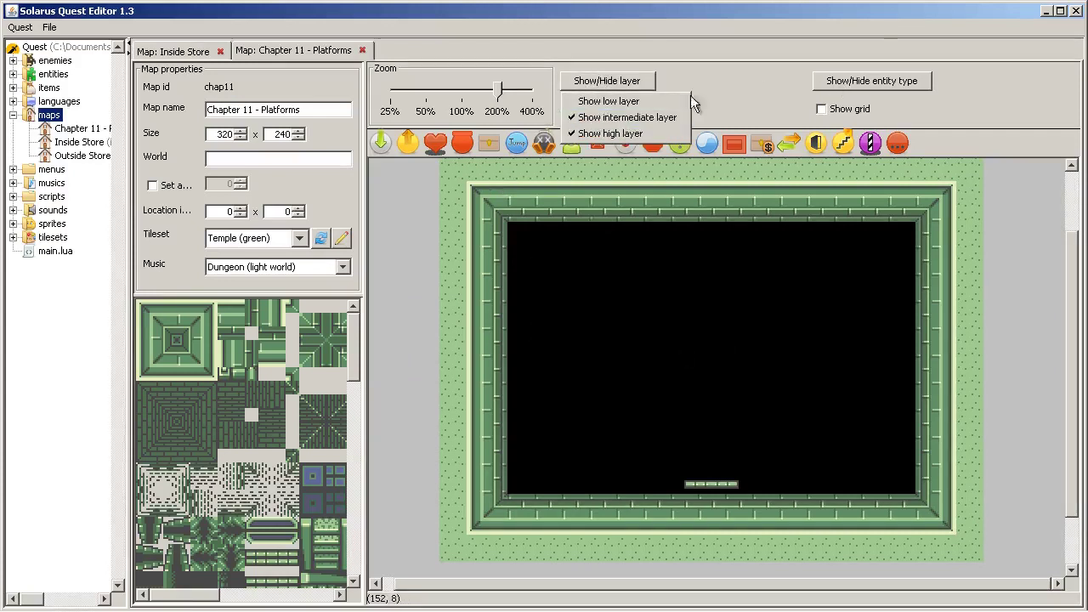
left_click(615, 119)
scroll(888, 316, "up", 1)
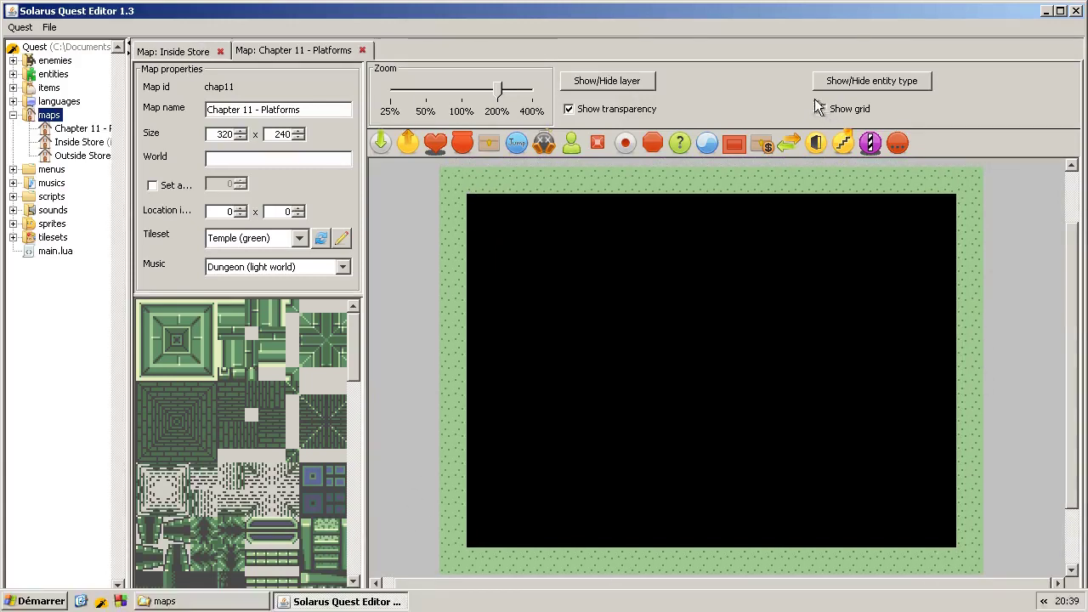
- Show the intermediate layer and hide the high layer to view the intermediate layer alone
left_click(605, 80)
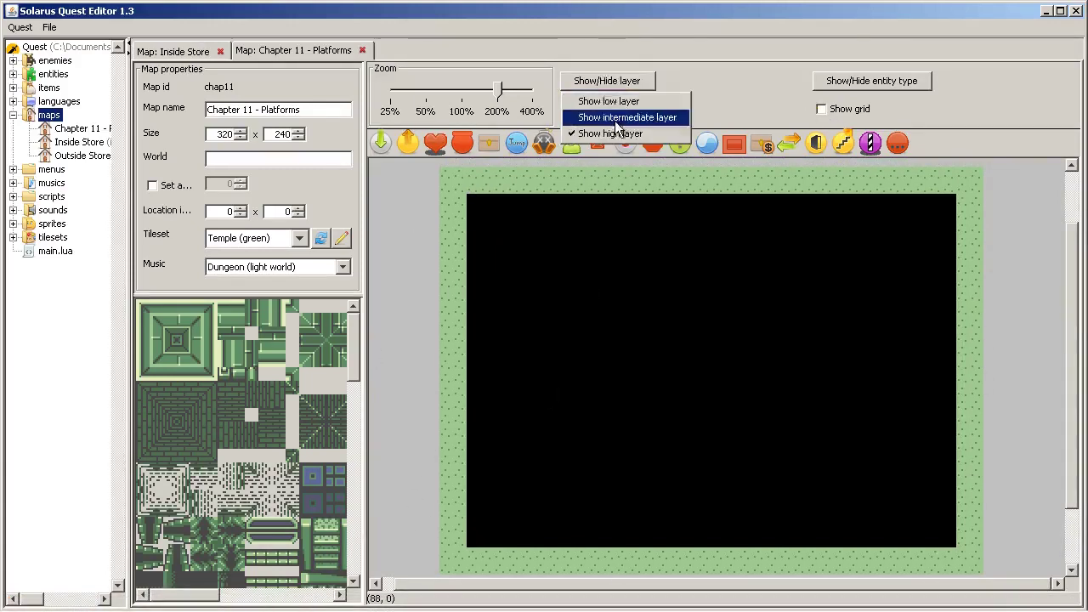
left_click(619, 117)
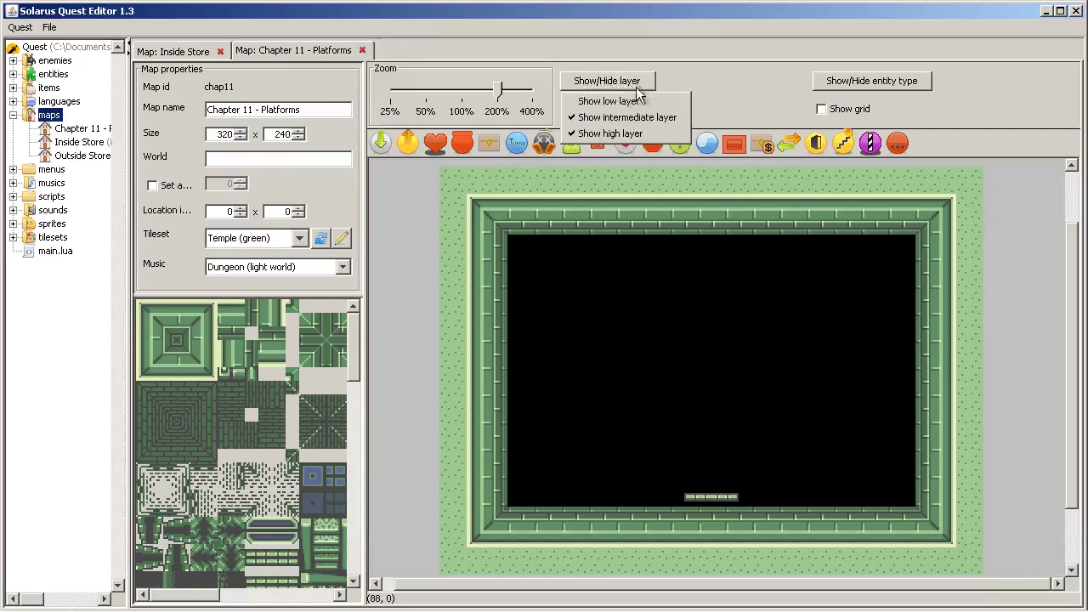
left_click(609, 134)
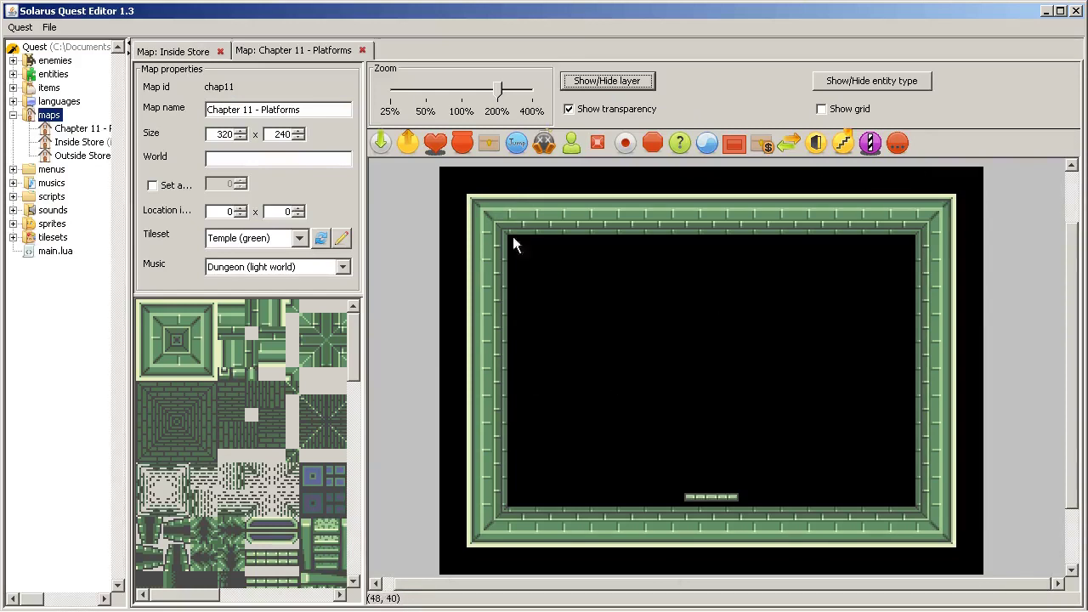
- View the low layer alone and check the layer options of the doorway's left tile
left_click(608, 80)
left_click(625, 103)
left_click(612, 85)
left_click(625, 118)
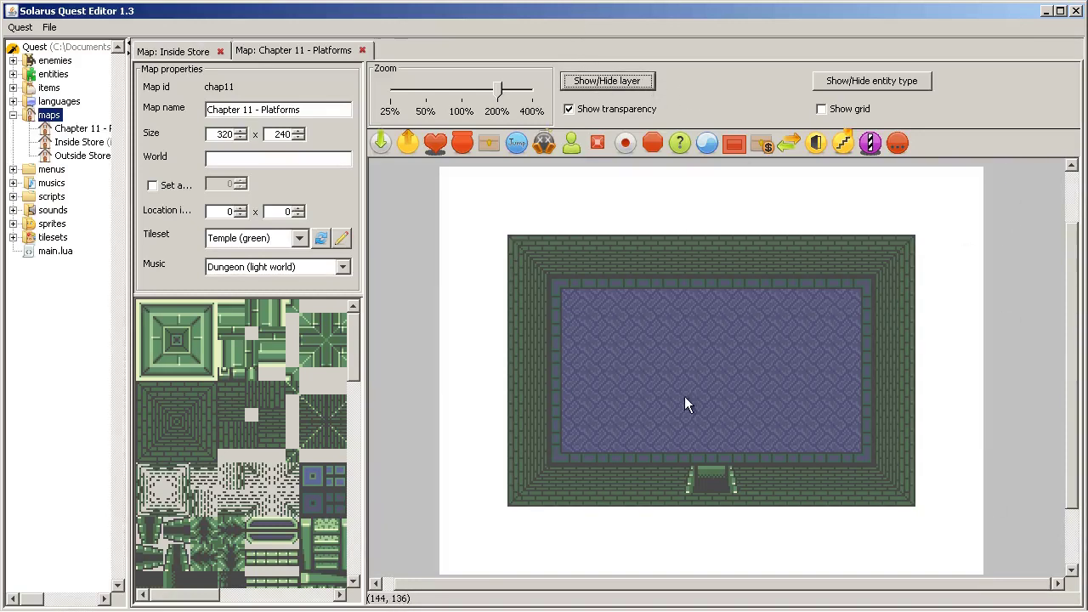
right_click(686, 481)
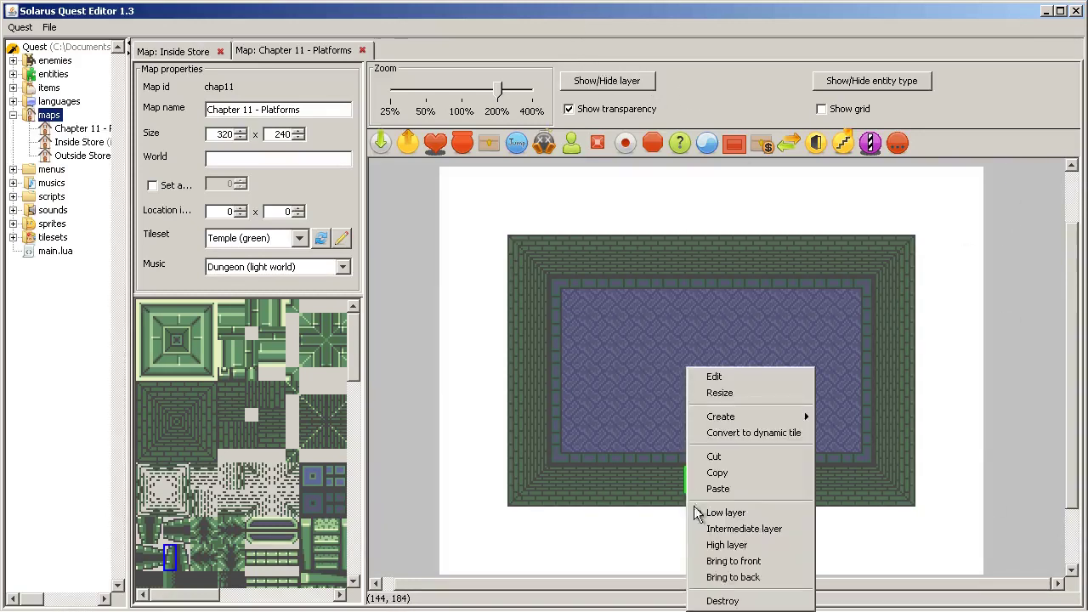
left_click(565, 45)
- Show the intermediate and high layers again alongside the low layer
left_click(599, 78)
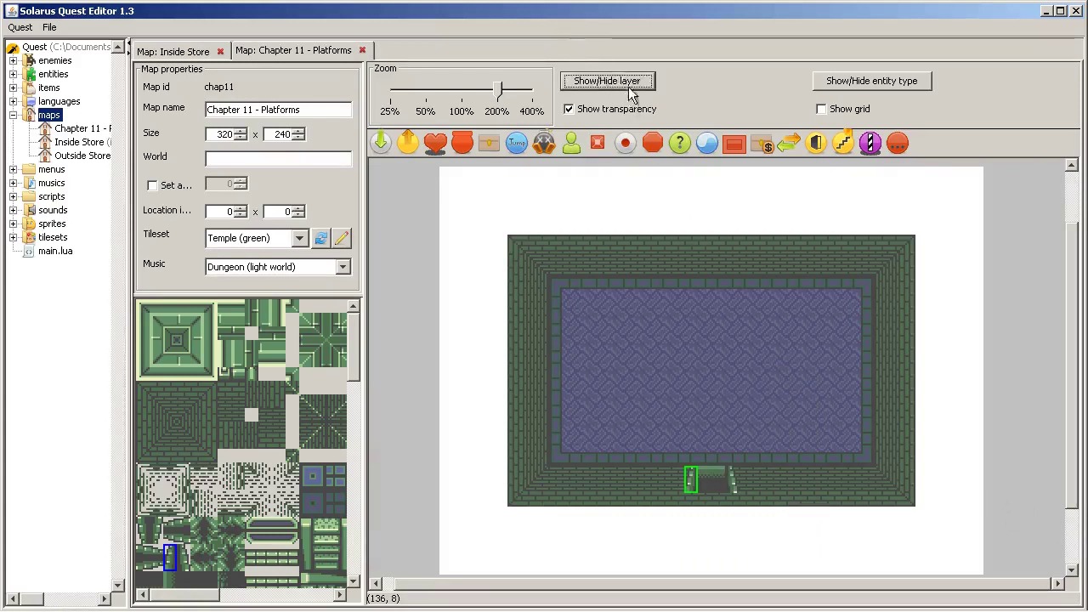
left_click(637, 81)
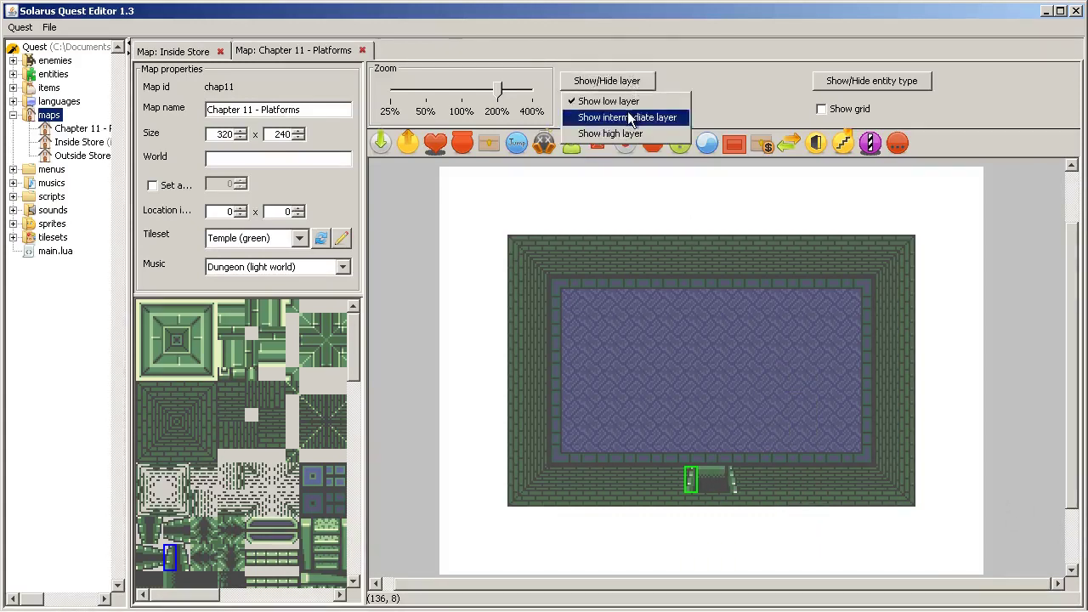
left_click(636, 114)
left_click(641, 82)
left_click(624, 133)
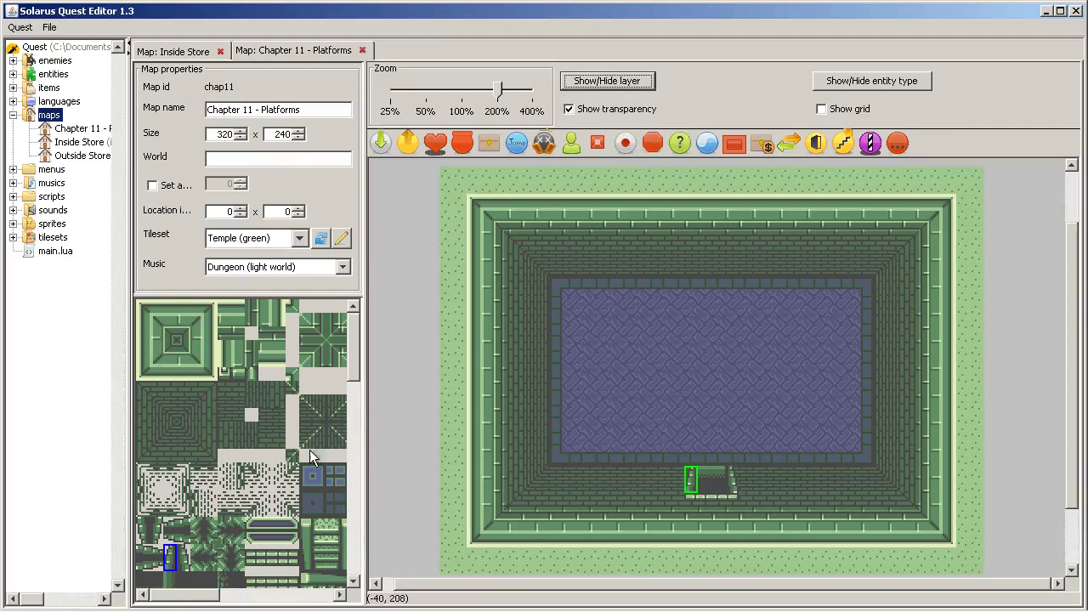
- Change the Chapter 11 map's tileset to Dungeon (blue)
scroll(280, 476, "down", 5)
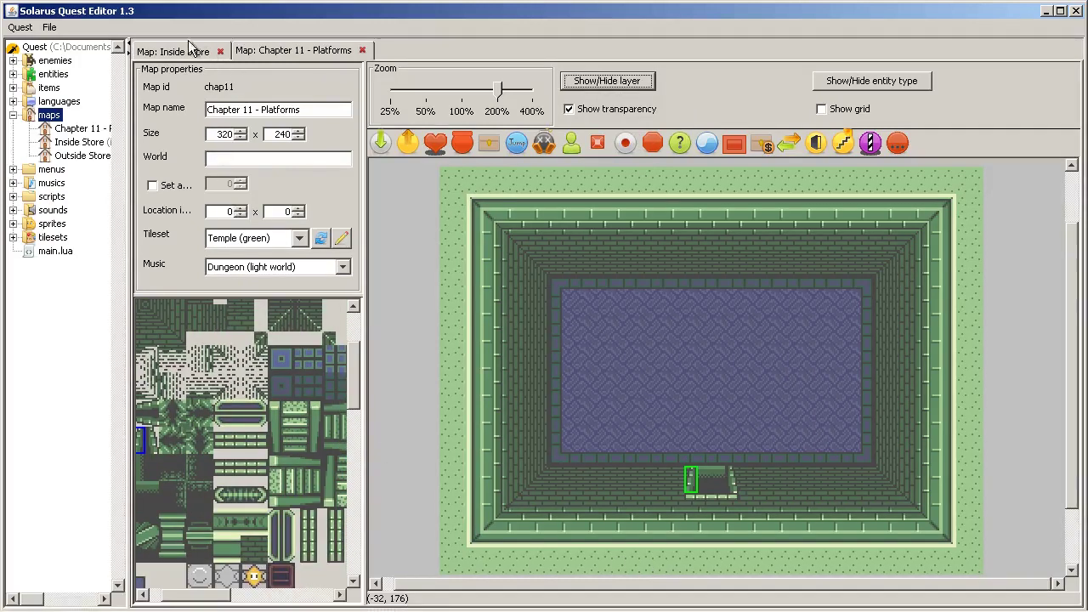
left_click(782, 502)
left_click(710, 500)
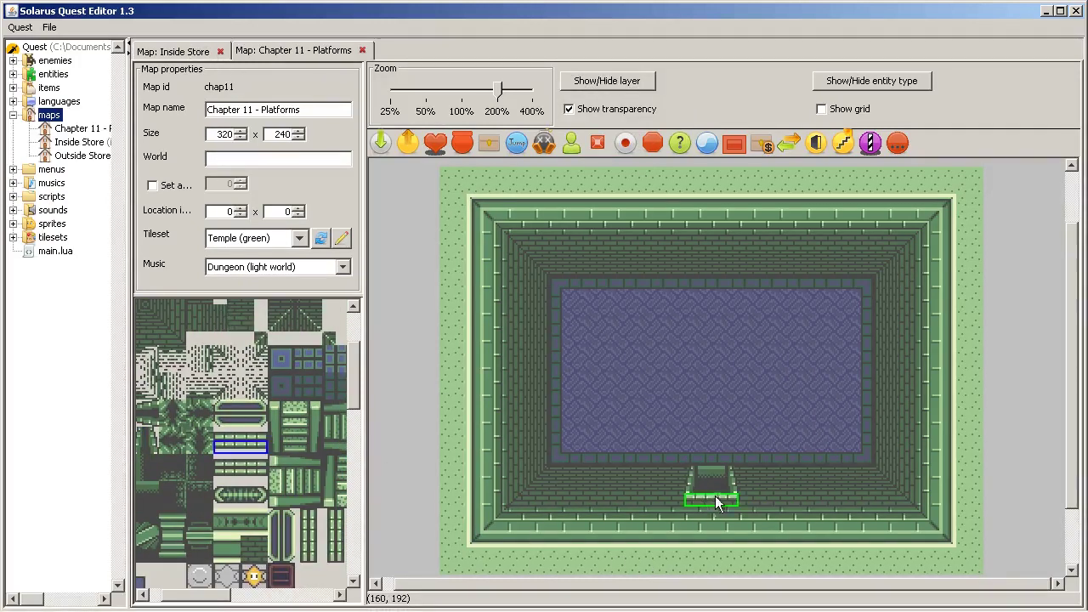
left_click(249, 482)
left_click(285, 267)
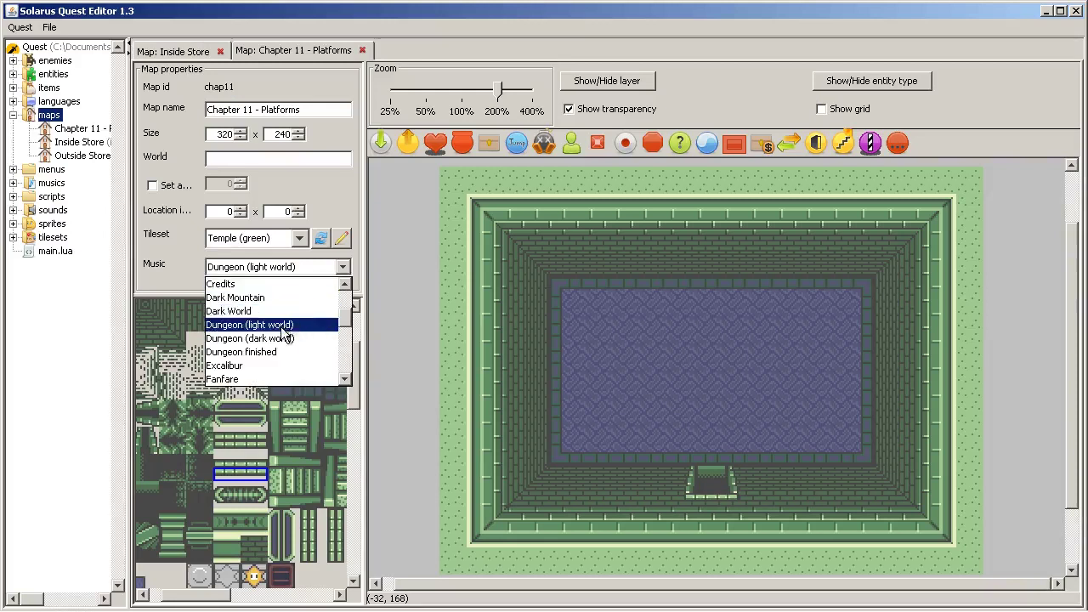
left_click(289, 242)
left_click(292, 238)
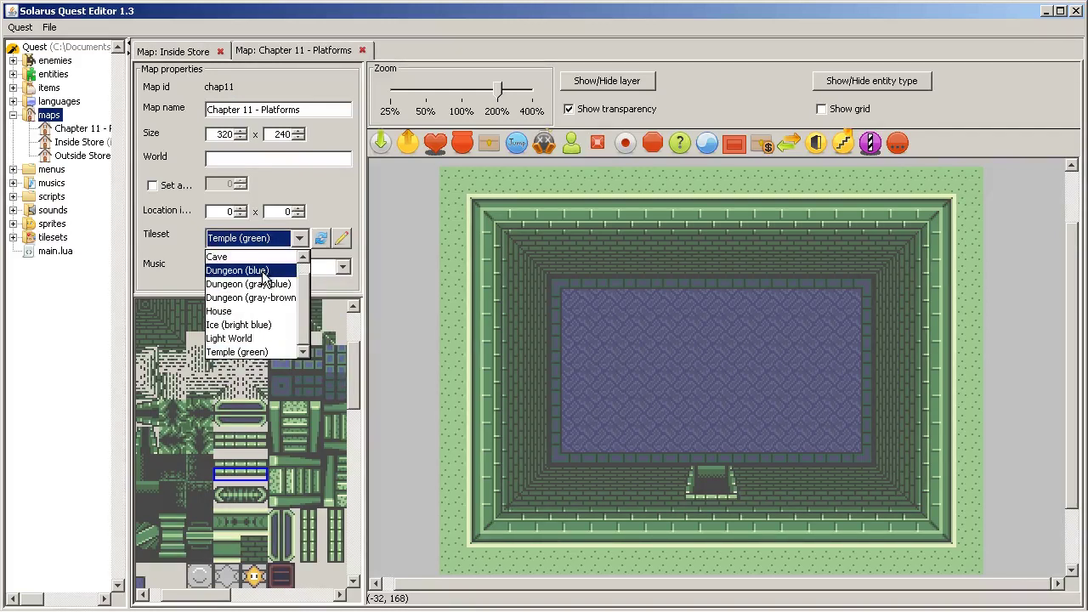
left_click(251, 270)
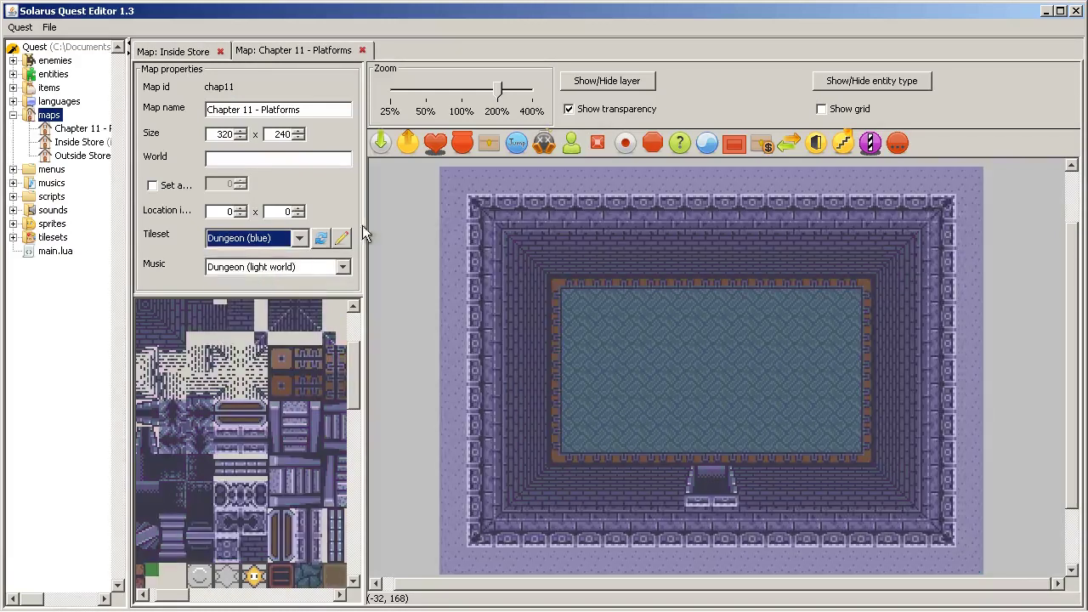
- Delete the doorway's bottom sill tile and put the plainer sill tile from the tileset in its place
left_click(713, 501)
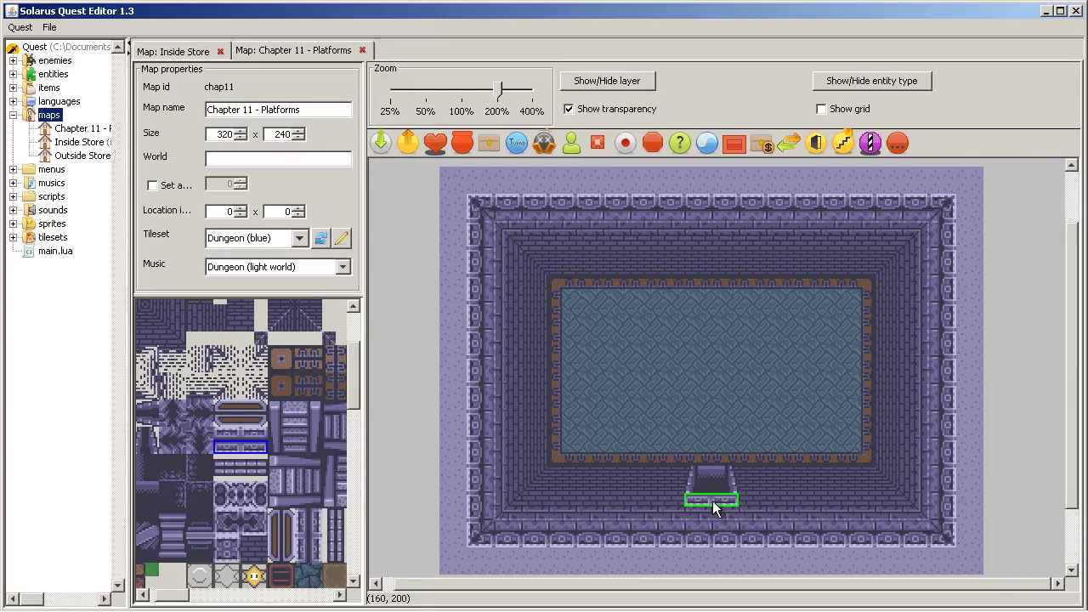
key("Delete")
left_click(252, 473)
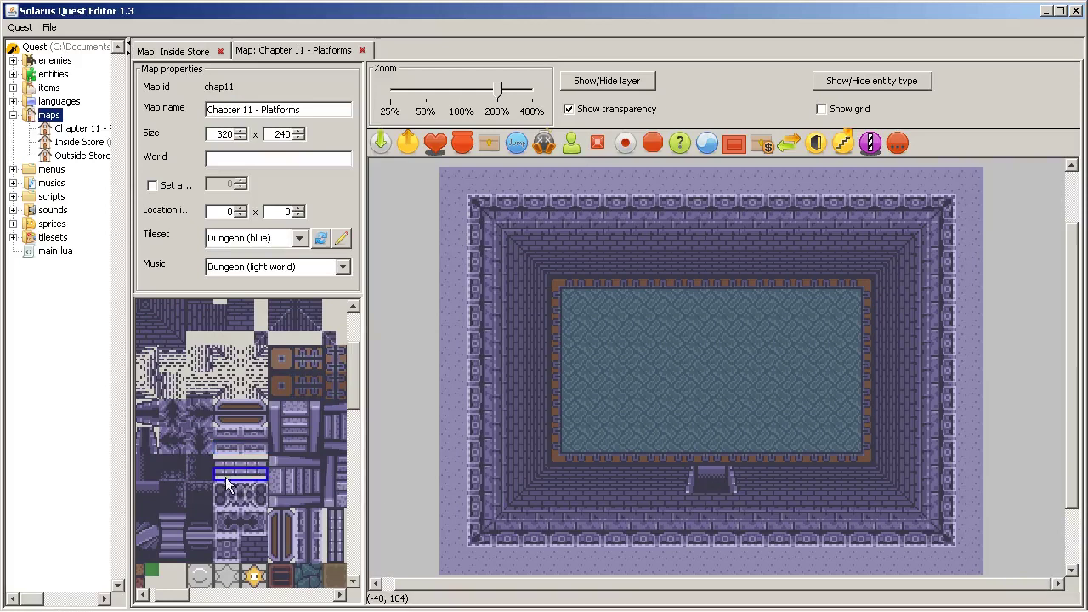
left_click(709, 500)
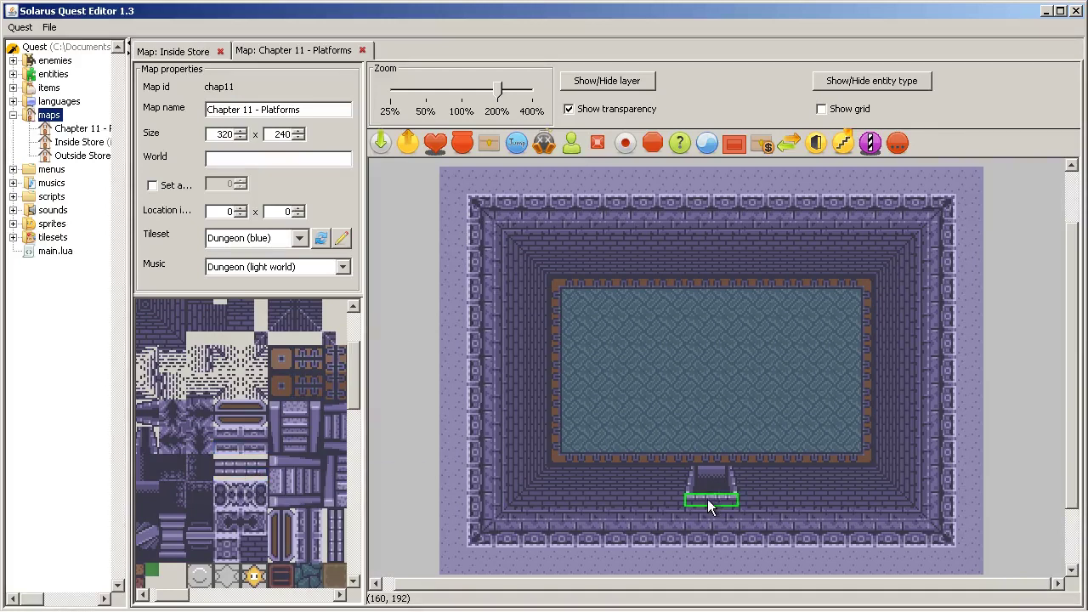
- Place a wide strip of the brick wall tile across the doorway's sill and bring it to the back
left_click(252, 557)
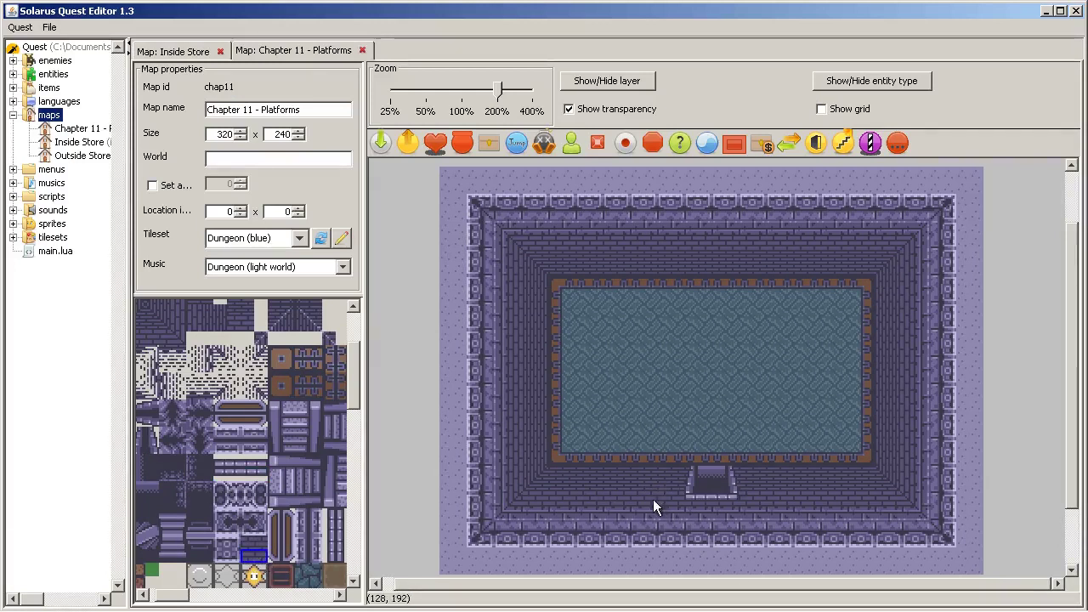
left_click(688, 501)
left_click_drag(687, 499, 676, 501)
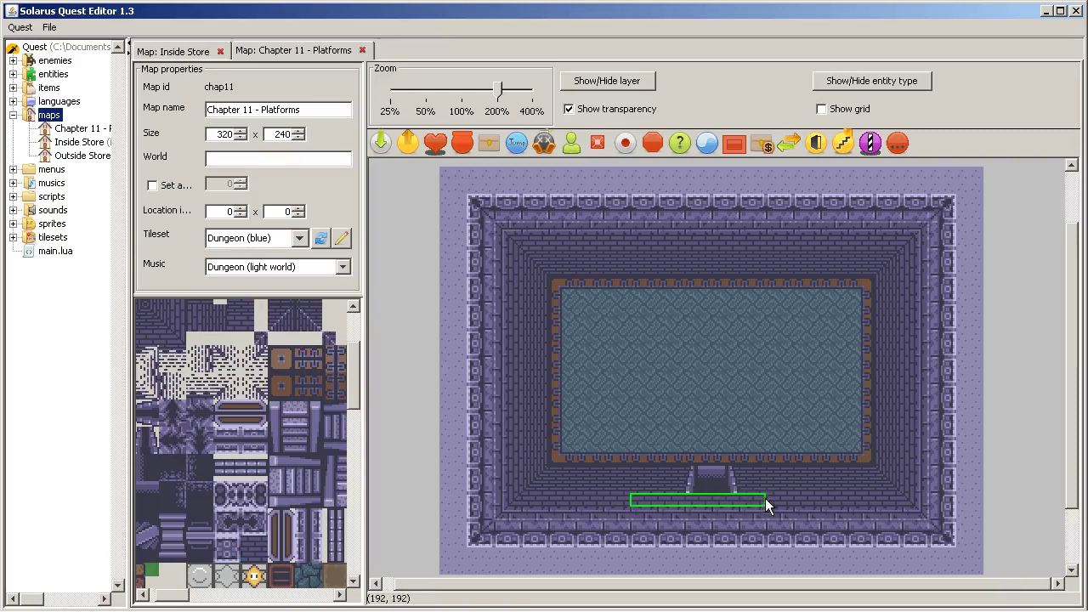
key("b")
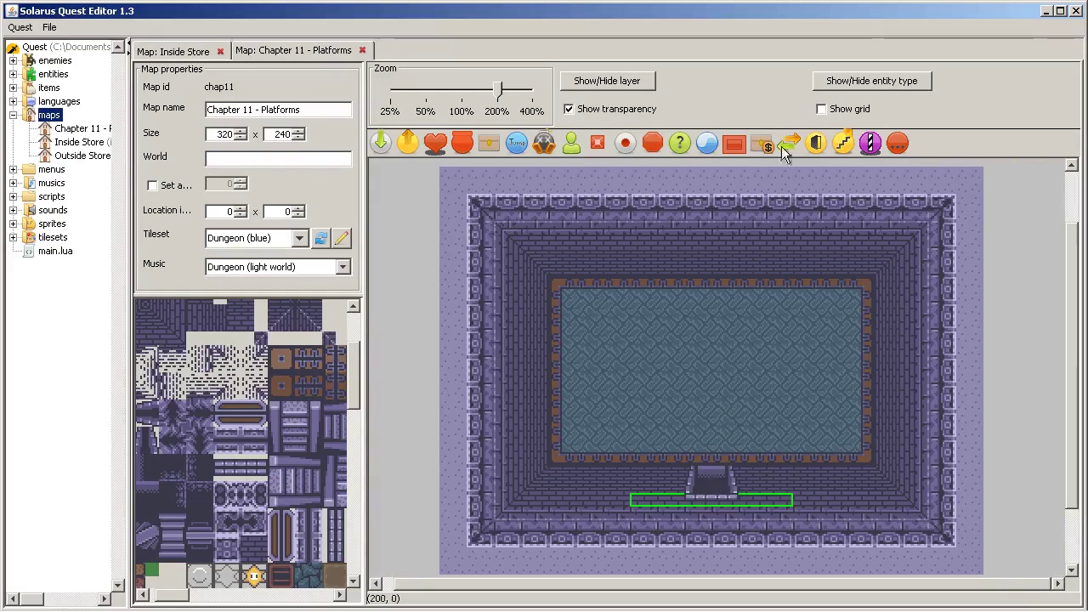
left_click(1053, 312)
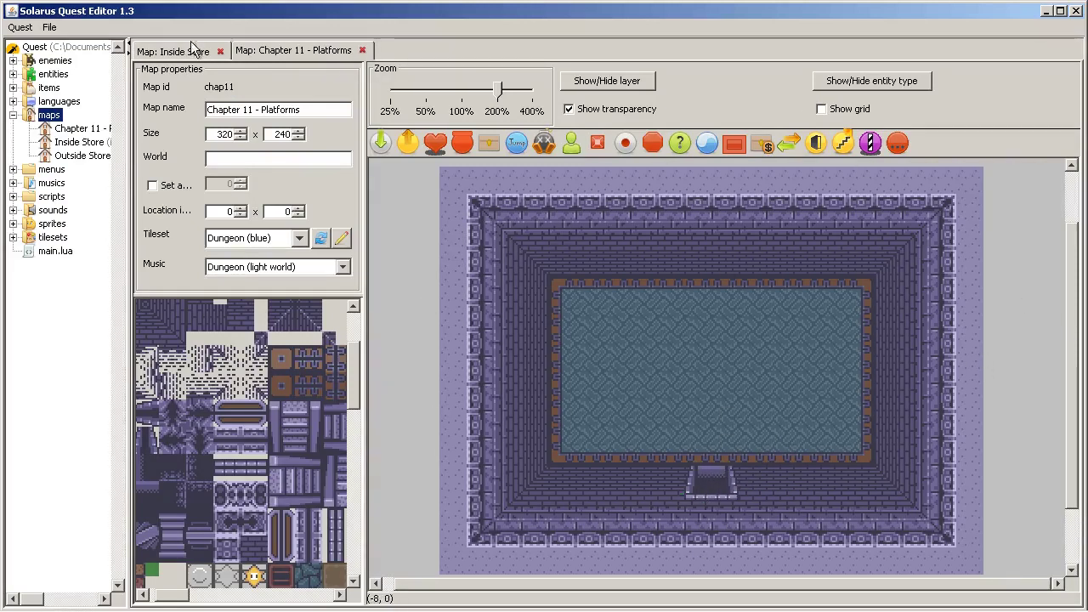
- Hide the intermediate layer and look through the dungeon floor tiles in the tileset
left_click(620, 80)
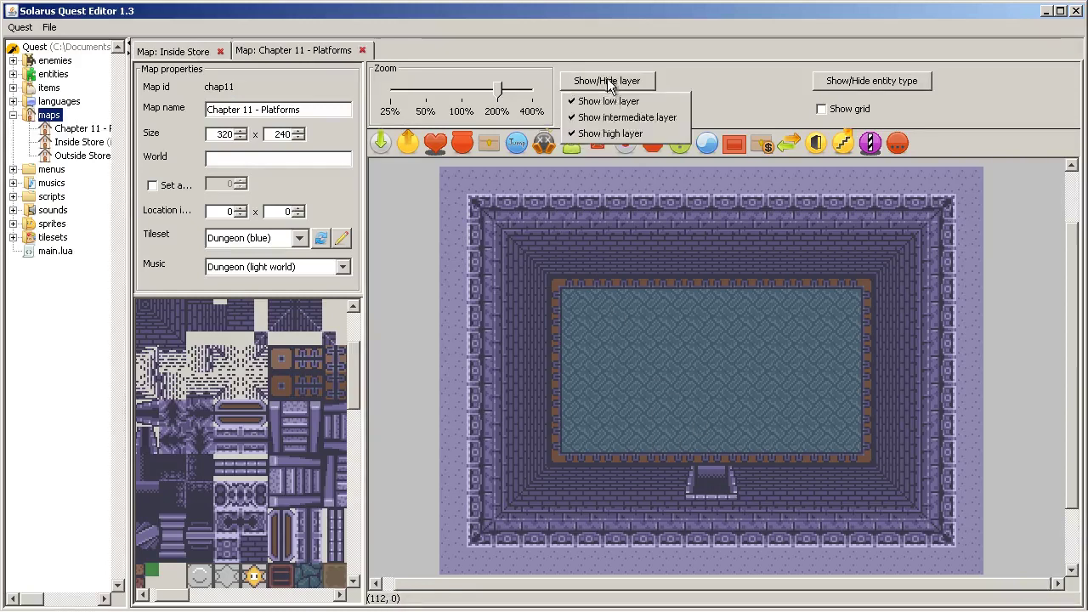
left_click(620, 118)
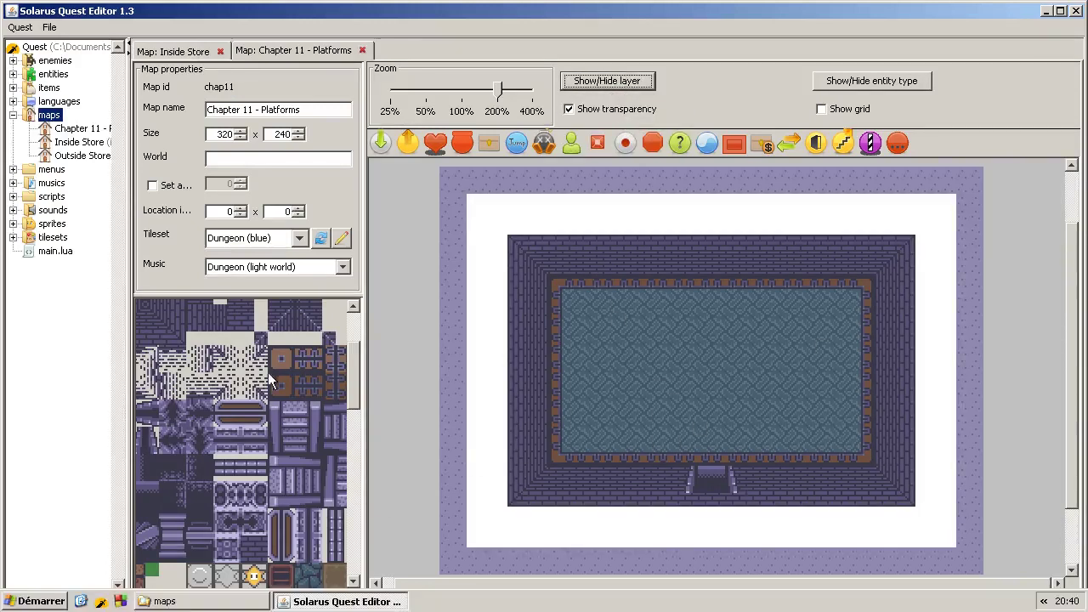
middle_click_drag(256, 376, 469, 419)
scroll(344, 393, "down", 5)
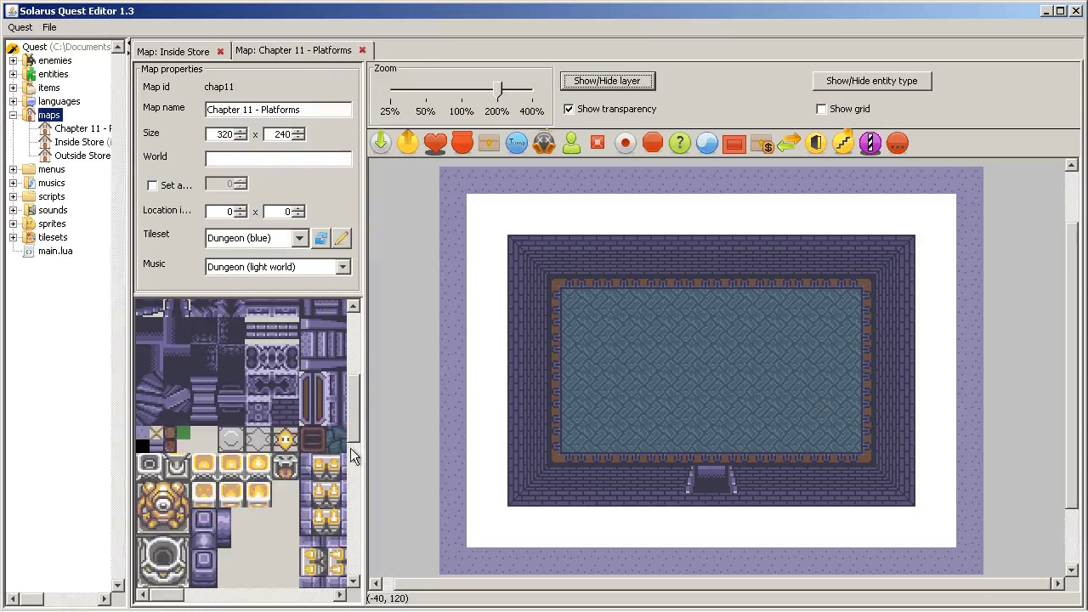
scroll(281, 361, "up", 4)
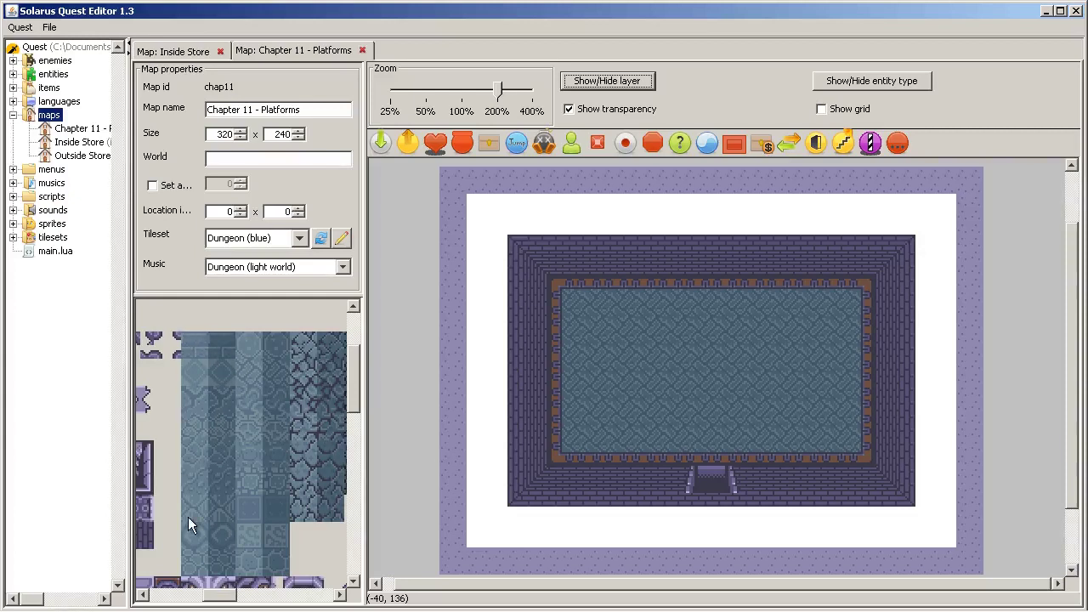
left_click(276, 374)
left_click(247, 376)
left_click(275, 344)
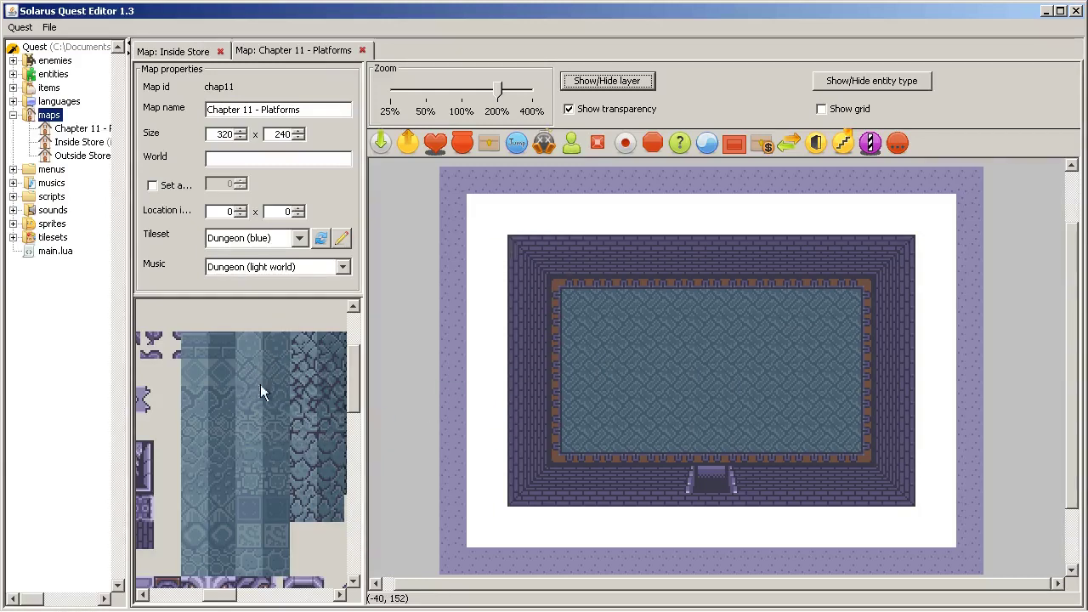
- Lay a one-tile-wide strip of the dark diagonal-brick floor from the doorway to the map's lower edge, and hide the high layer
middle_click_drag(159, 432, 295, 460)
scroll(285, 468, "up", 3)
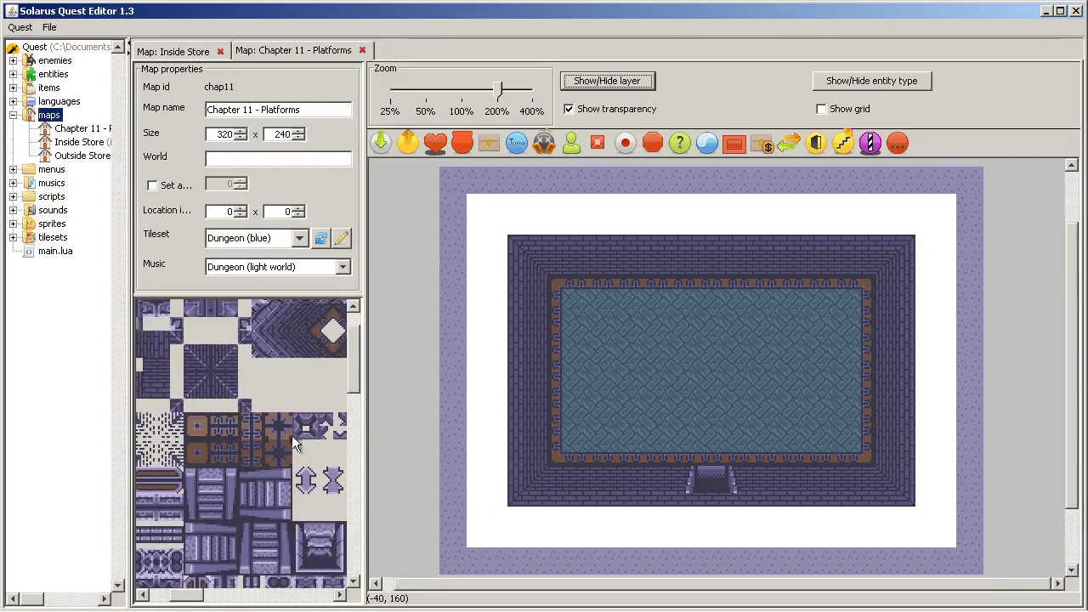
scroll(285, 460, "down", 3)
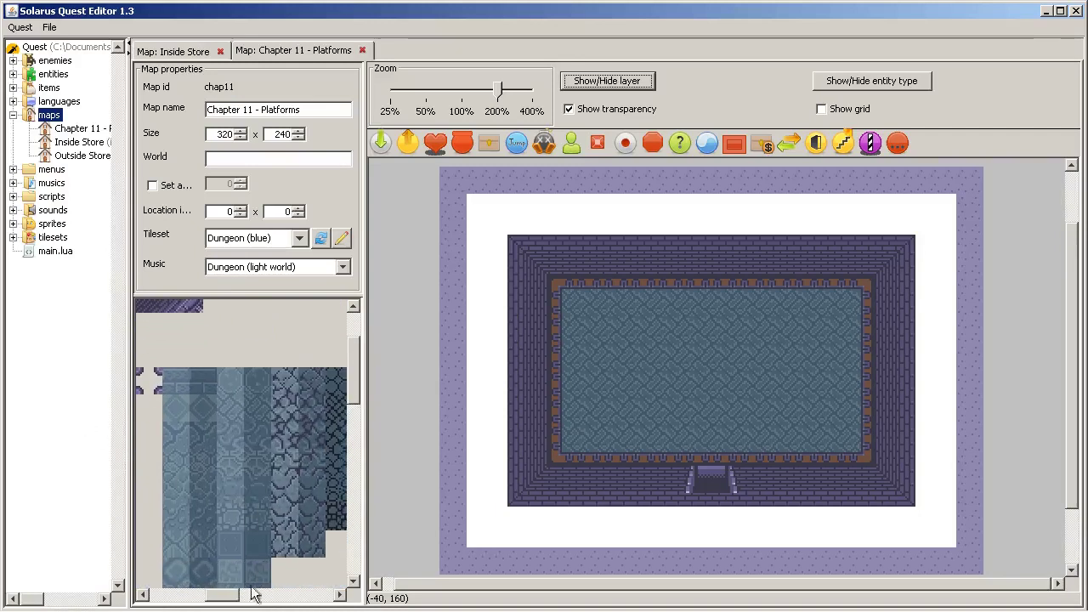
left_click(267, 409)
left_click_drag(712, 502, 740, 520)
scroll(741, 520, "down", 2)
left_click(607, 81)
left_click(619, 129)
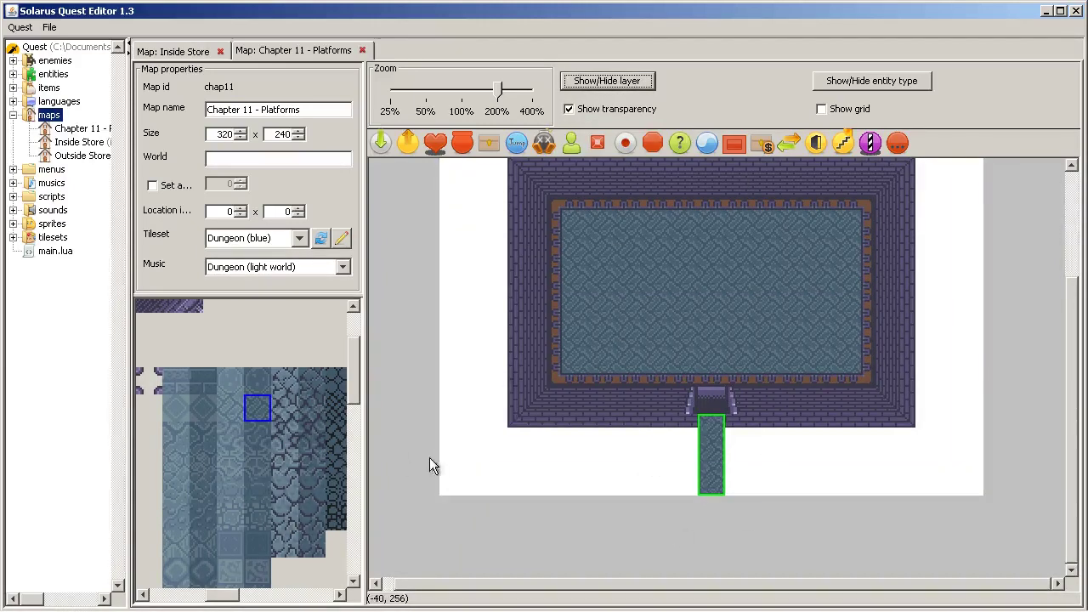
- Place a narrow vertical wall tile below the map and move it from the intermediate layer to the low layer
left_click(253, 379)
left_click(672, 528)
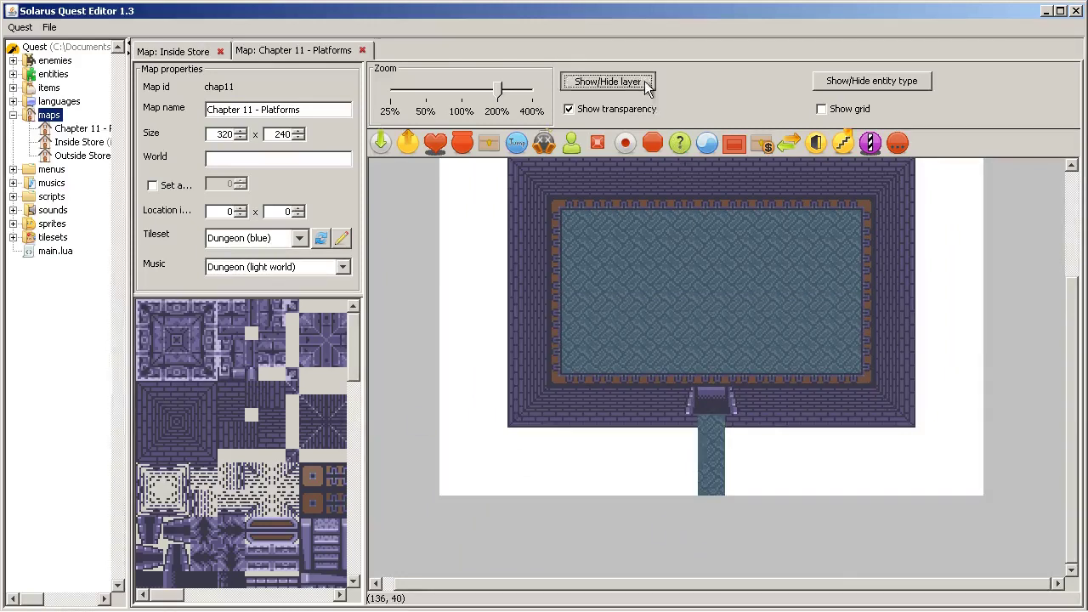
left_click(643, 82)
left_click(643, 113)
right_click(678, 541)
left_click(684, 513)
- Hide the intermediate layer again and line both sides of the floor strip below the doorway with the narrow wall tile
left_click(628, 82)
left_click(631, 85)
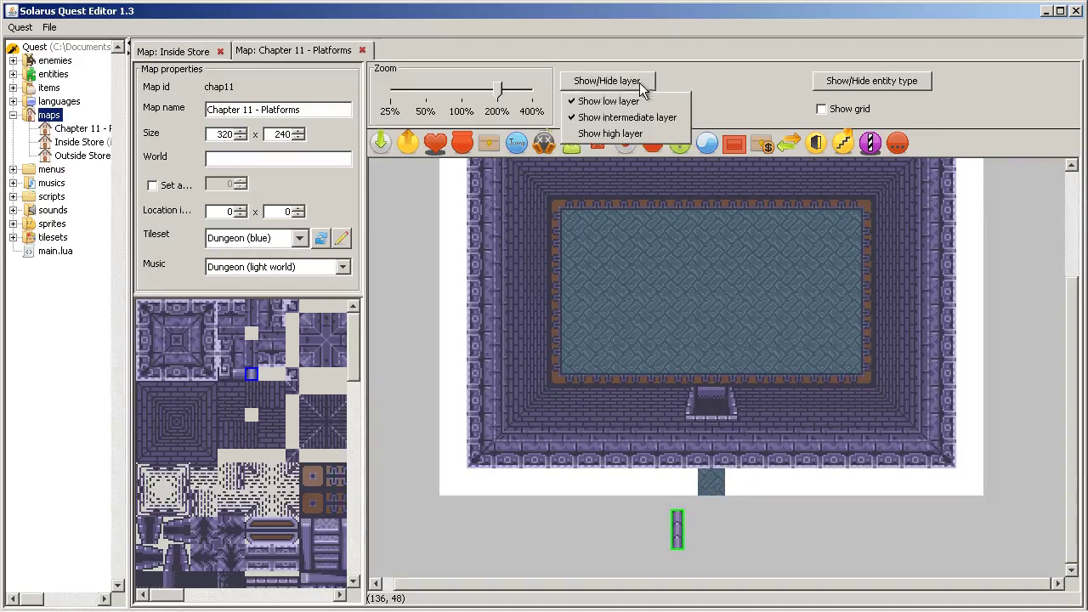
left_click(639, 115)
left_click(676, 531)
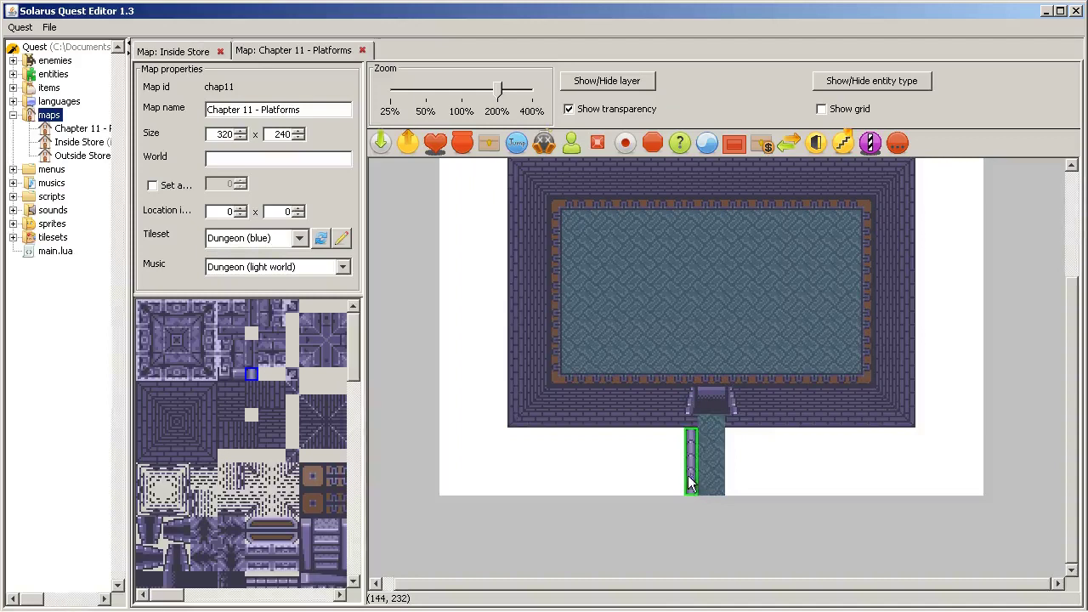
left_click(736, 467)
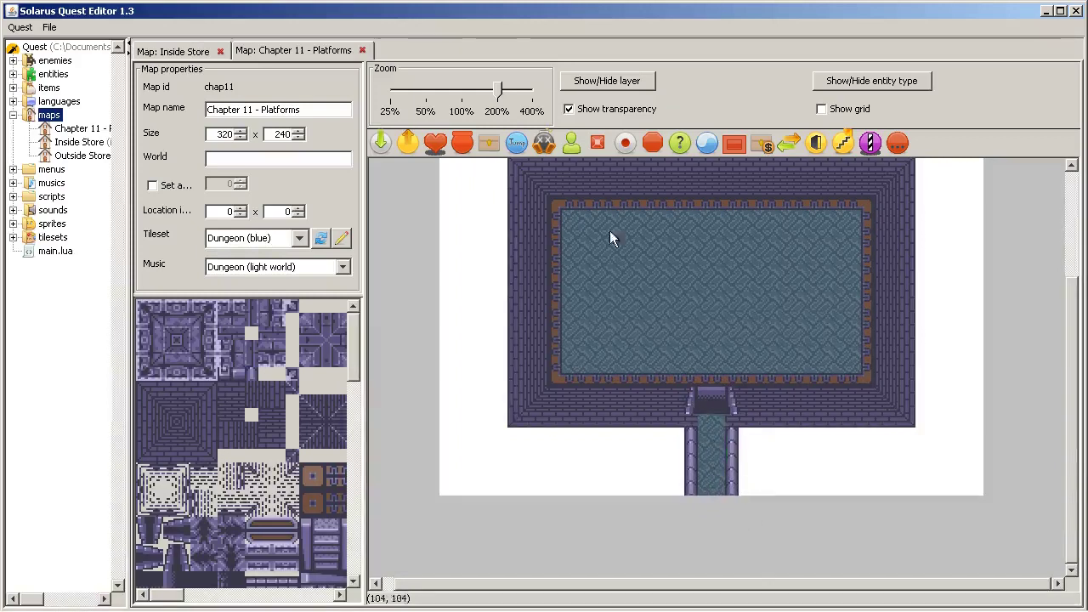
- Place a destination in the doorway and set its direction to Up
left_click(705, 395)
right_click(712, 396)
mouse_move(813, 497)
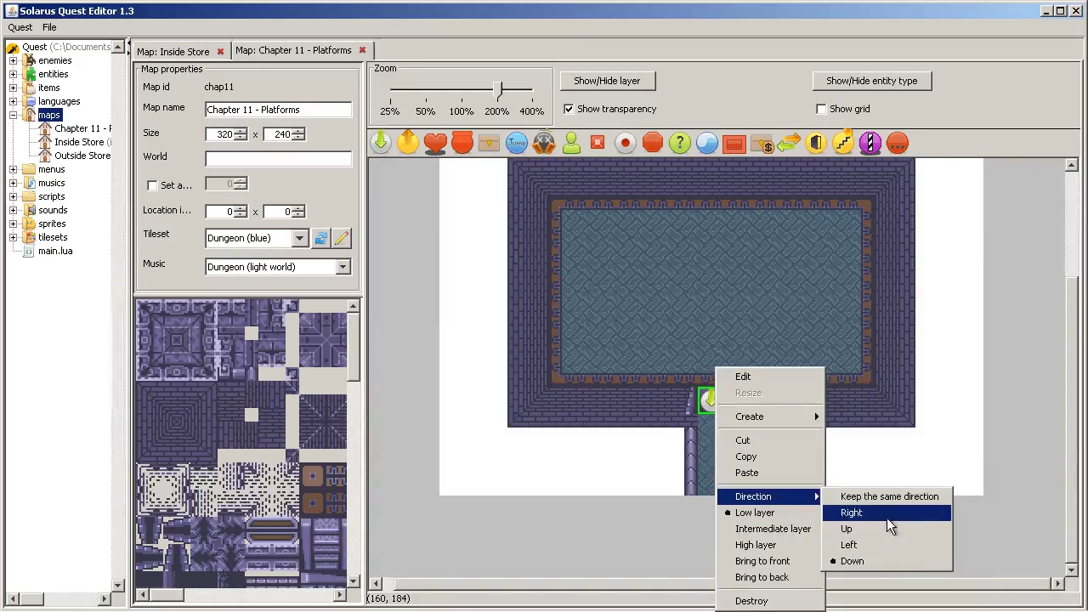
left_click(877, 528)
left_click(837, 439)
- Show the map's intermediate and high layers again
scroll(764, 344, "up", 2)
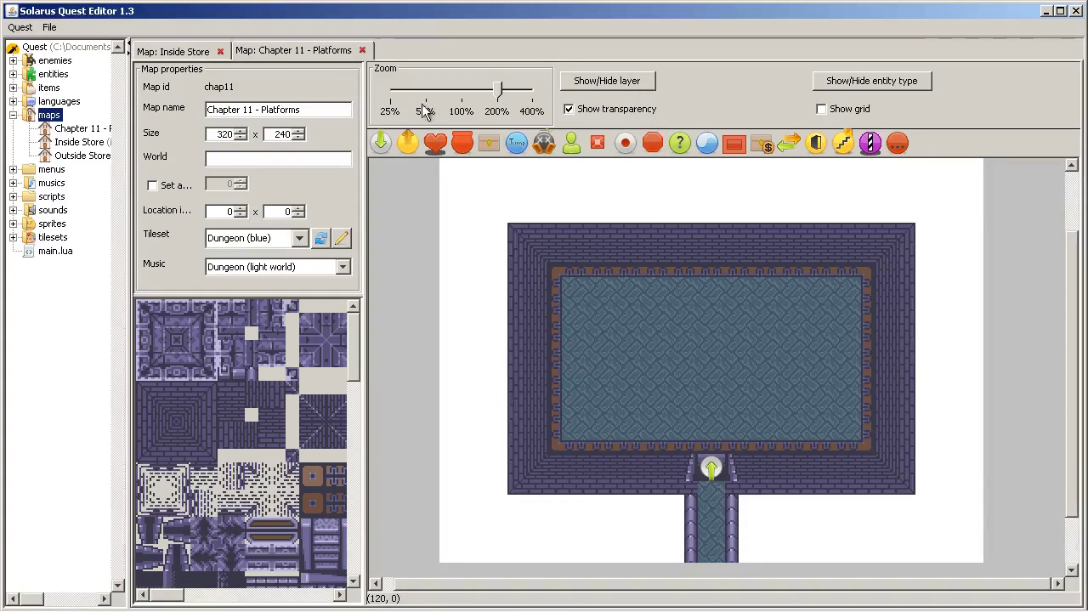
left_click(611, 78)
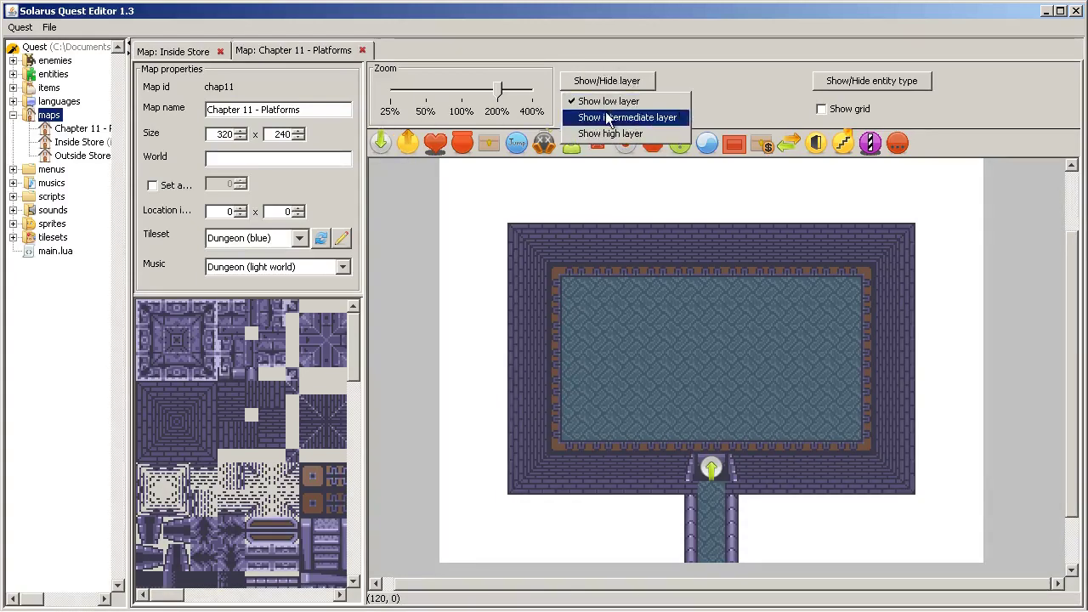
left_click(633, 117)
left_click(609, 79)
left_click(605, 133)
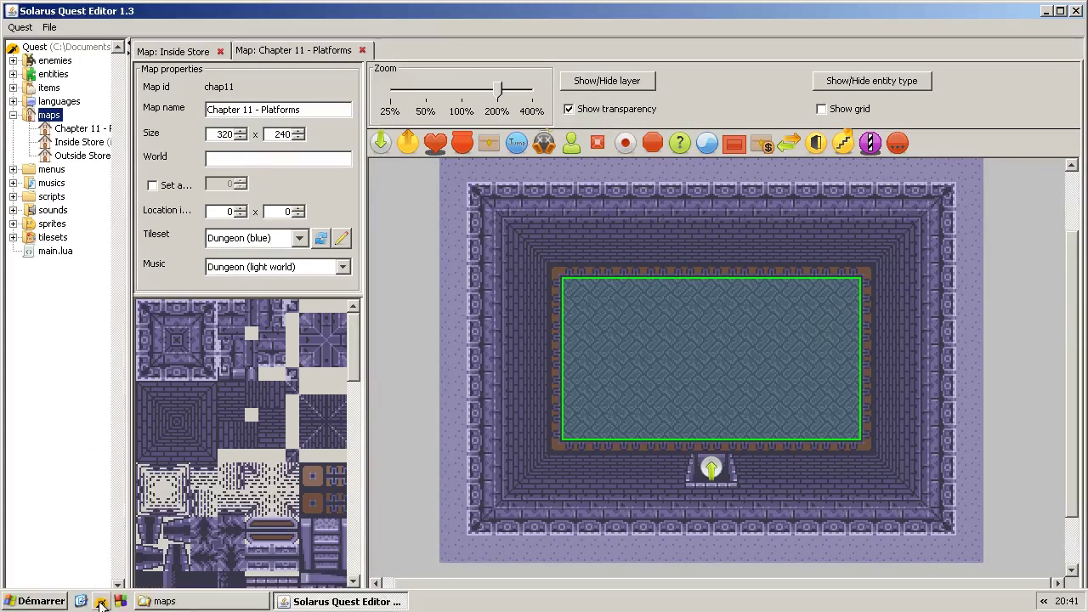
- In game_manager.lua, set the starting location to "chap11" and close the script
left_click(12, 196)
double_click(79, 223)
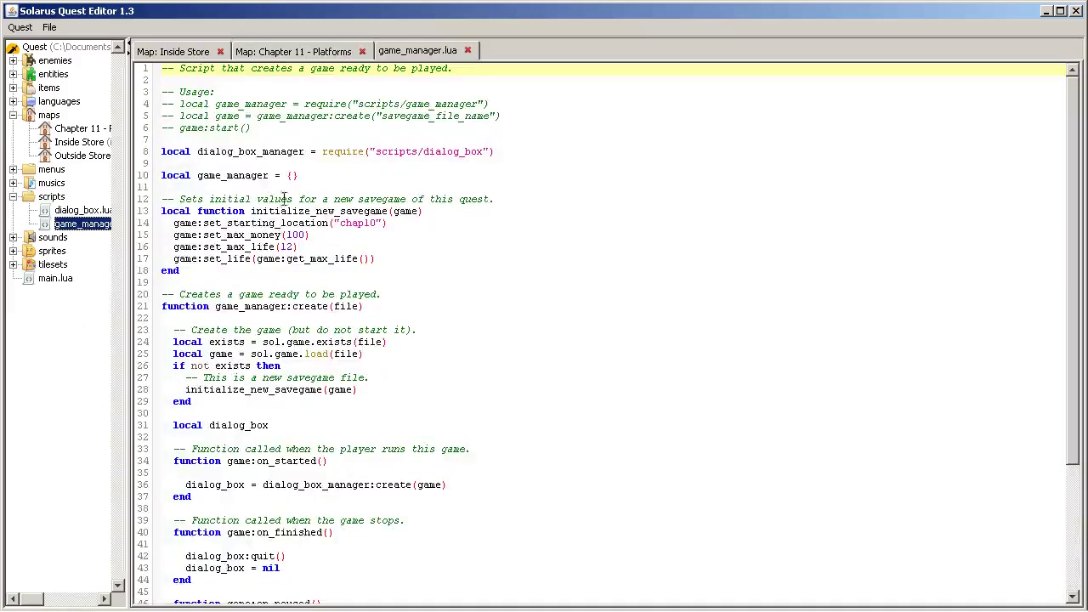
left_click(375, 226)
key("BackSpace")
type("1")
left_click(468, 50)
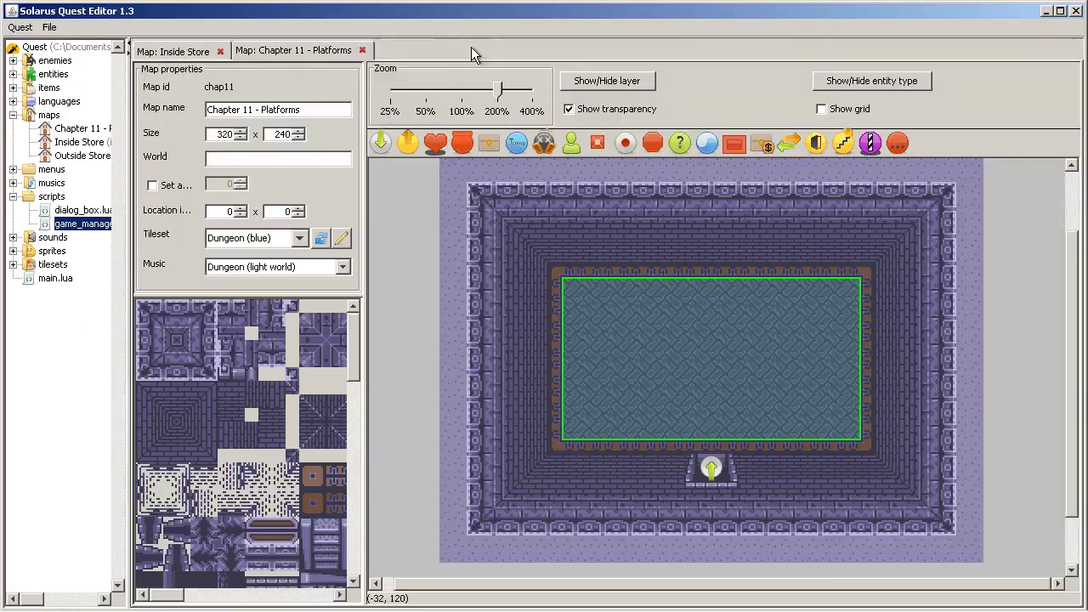
- Run the quest, walk the hero around the Chapter 11 room and doorway, and close the game
left_click(101, 601)
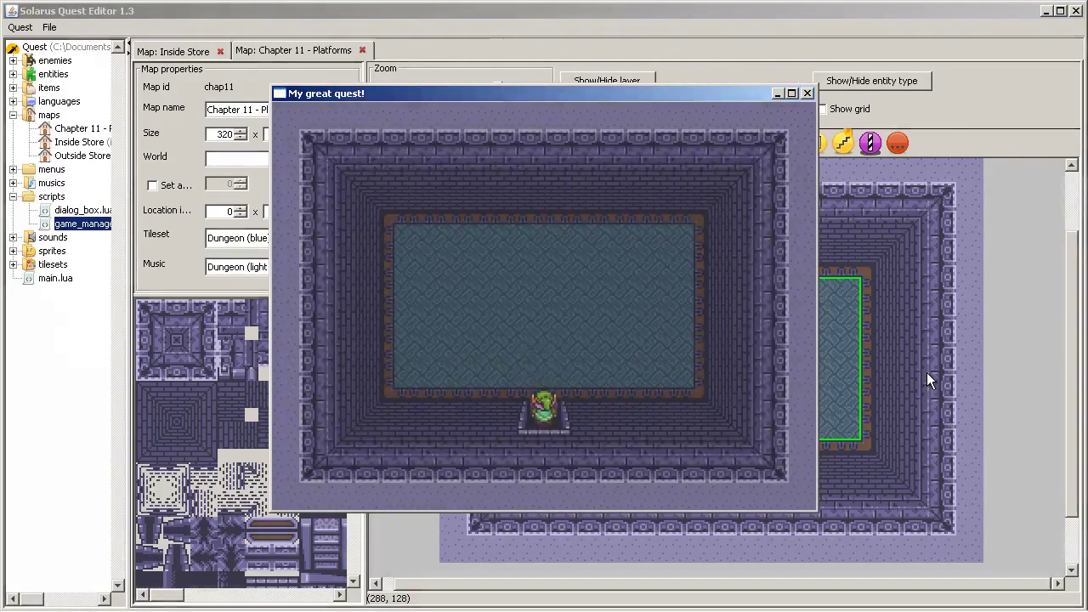
key("Up")
key("Left")
key("Down")
key("Right")
key("Down")
key("Up")
key("Right")
left_click(806, 94)
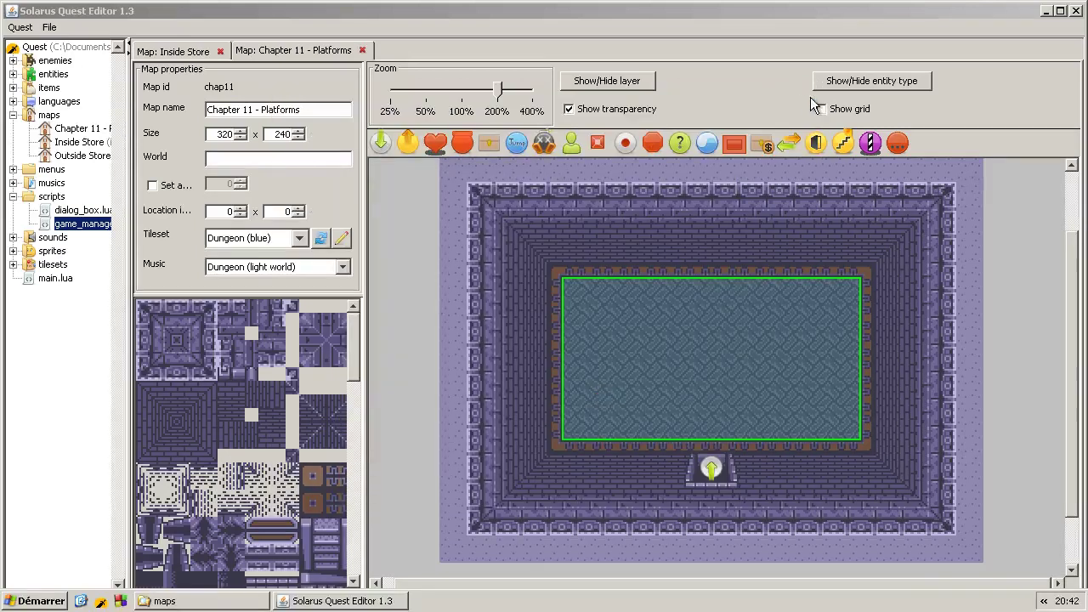
- Place a large square of the lighter diagonal-brick floor tile as a platform against the room's upper-right inner wall corner
left_click(1054, 389)
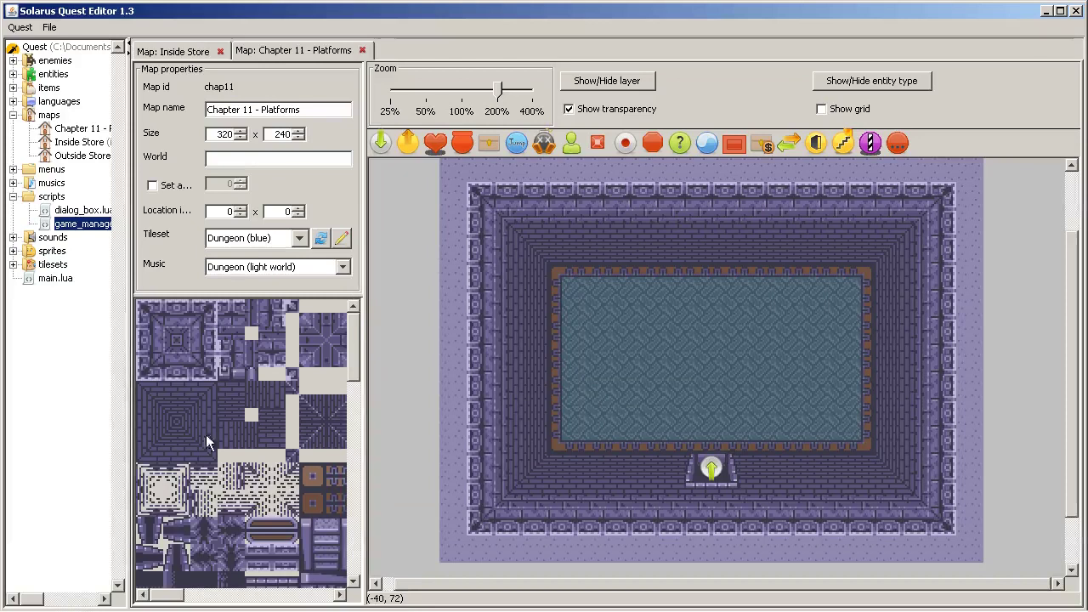
middle_click_drag(290, 546, 233, 435)
scroll(233, 435, "down", 1)
scroll(272, 424, "left", 1, "shift")
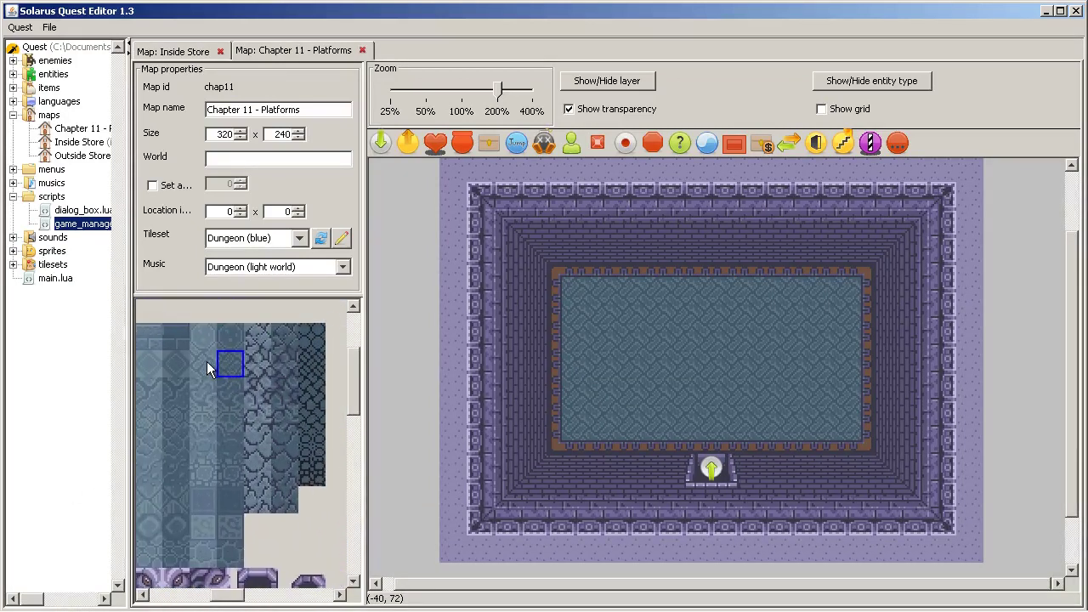
left_click(329, 379)
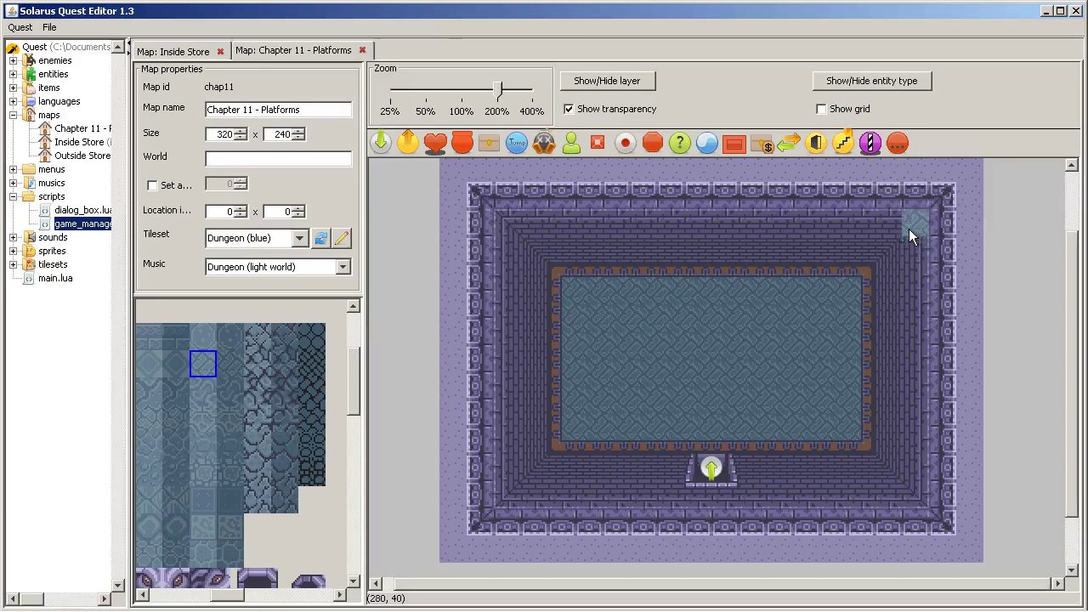
left_click_drag(909, 230, 780, 355)
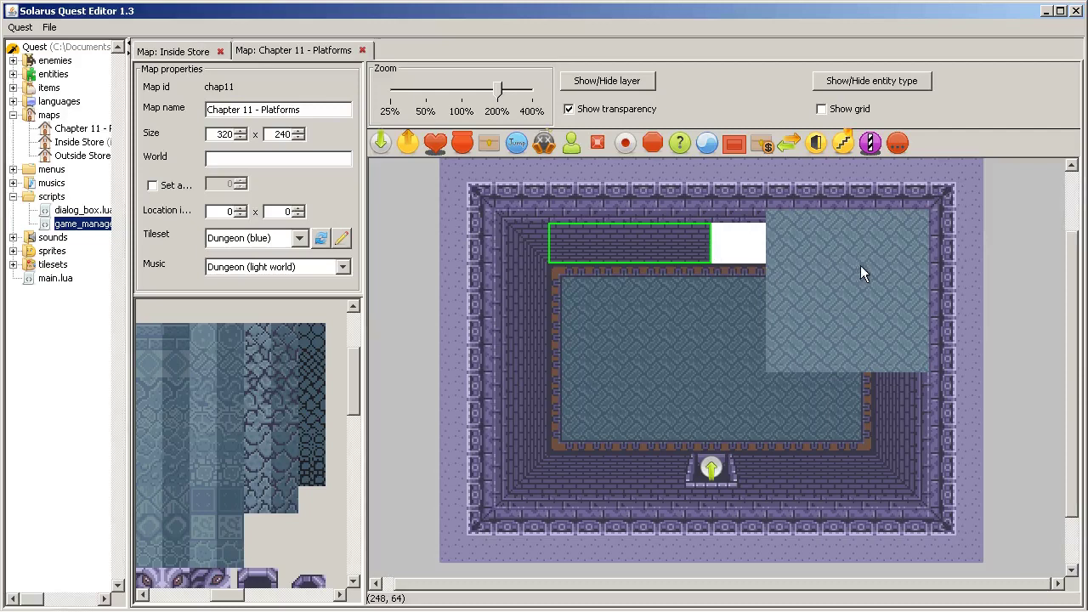
left_click_drag(860, 266, 853, 274)
- Shorten the upper brown border and narrow the dark floor so both end left of the new platform
left_click(729, 270)
left_click(694, 270)
left_click(722, 412)
key("r")
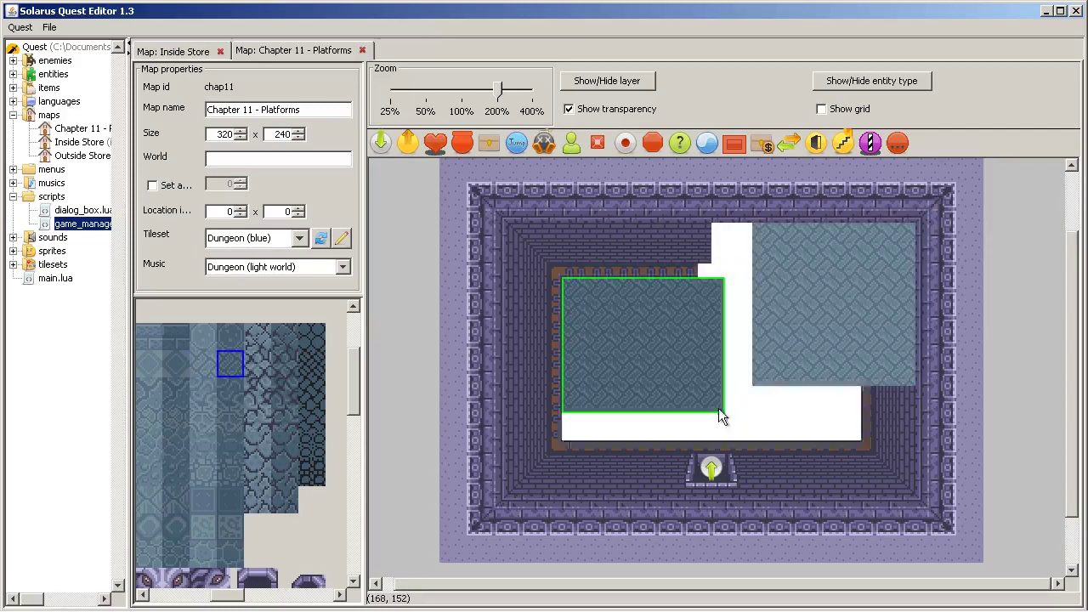
mouse_move(706, 414)
left_mouse_down()
mouse_move(709, 431)
mouse_move(696, 425)
left_mouse_up()
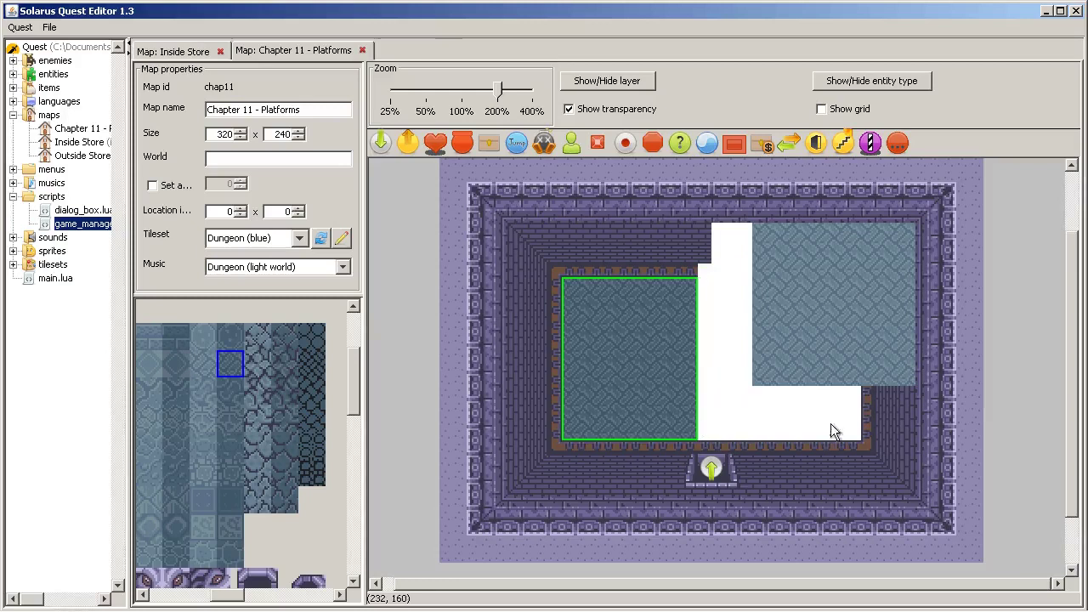
- Move the light platform aside past the map's upper-right corner, and shorten the right brown border to its lower part with its corner piece above
left_click(863, 367)
left_click_drag(868, 365, 1053, 276)
left_click(875, 285)
left_click_drag(867, 285, 860, 399)
key("r")
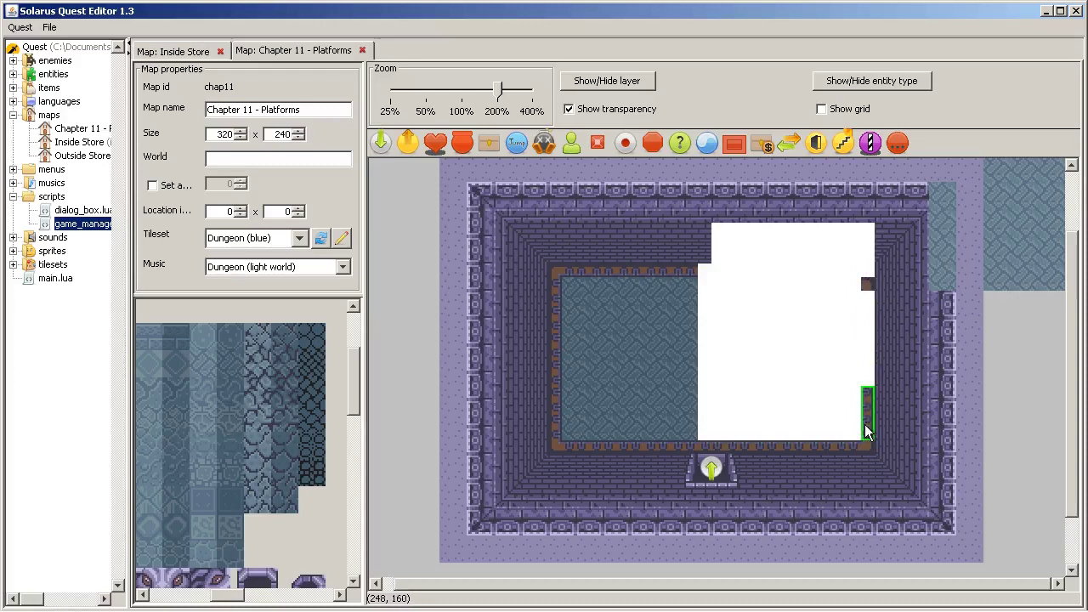
left_click(864, 428)
left_click_drag(867, 284, 865, 382)
- Shorten the right brick wall and put brick corner tiles at its upper end and at the end of the upper brick wall
left_click_drag(889, 310, 890, 407)
key("r")
left_click_drag(896, 257, 741, 258)
key("ctrl+c")
key("ctrl+v")
left_click(895, 352)
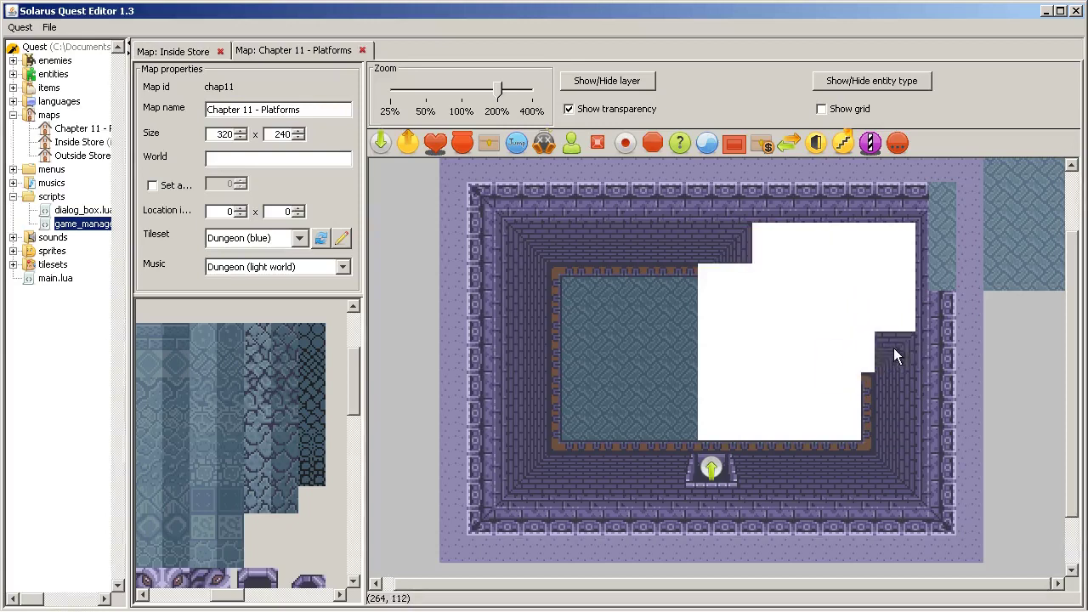
- Return the platform to the upper-right corner, shift the brick corner and brown border below it downward, and resize the platform to meet the wall
left_click_drag(991, 243, 892, 317)
key("r")
left_click(870, 411)
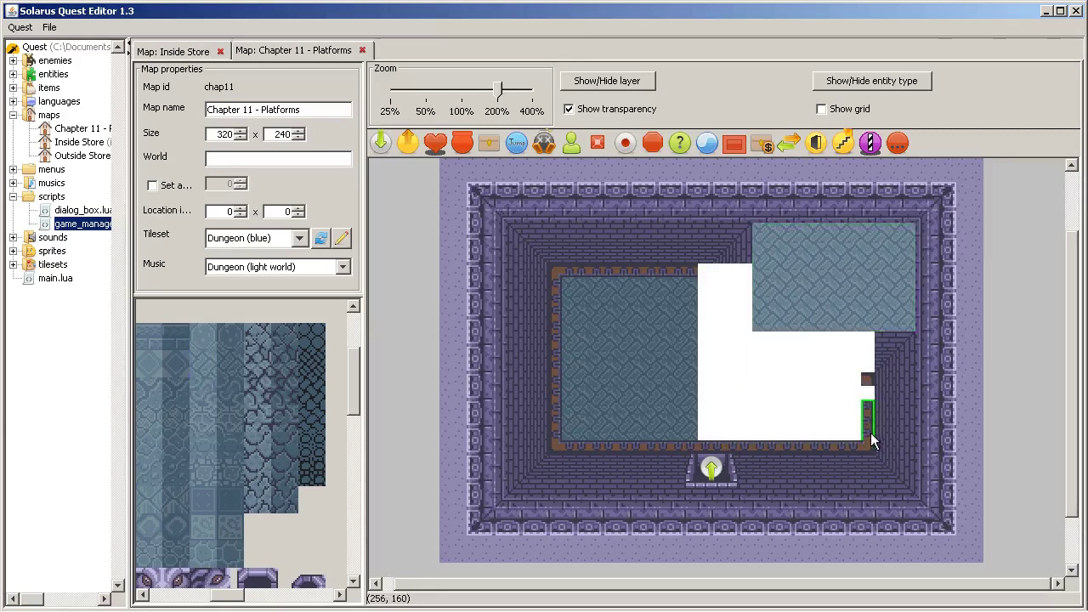
left_click_drag(868, 430, 905, 432)
left_click_drag(910, 355, 870, 404)
left_click(909, 313)
key("r")
- Place a vertical brick wall strip along the platform's left edge and a horizontal one along its lower edge
left_click(692, 364)
middle_click_drag(176, 424, 367, 551)
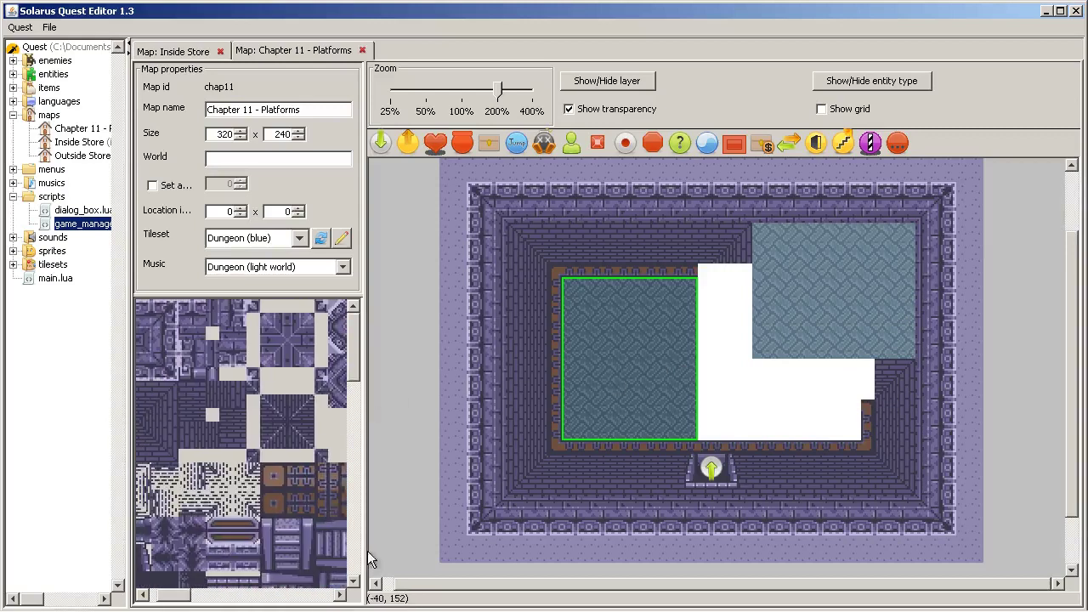
left_click(234, 408)
left_click_drag(715, 270, 729, 318)
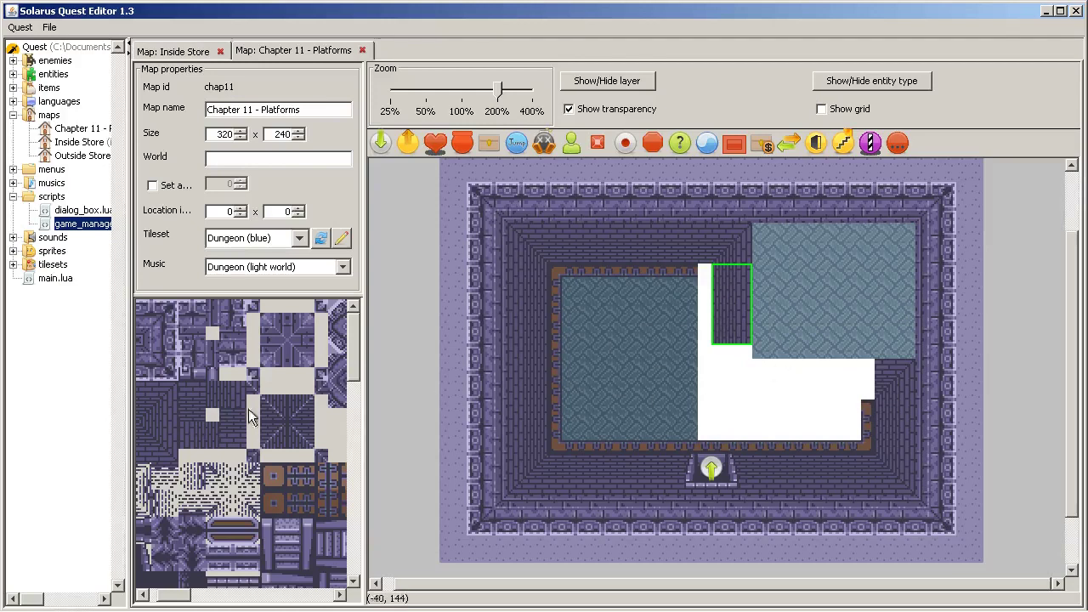
left_click(195, 403)
left_click_drag(861, 375, 744, 384)
- Extend the vertical brick strip beside the platform downward to meet the horizontal brick strip
left_click(890, 308)
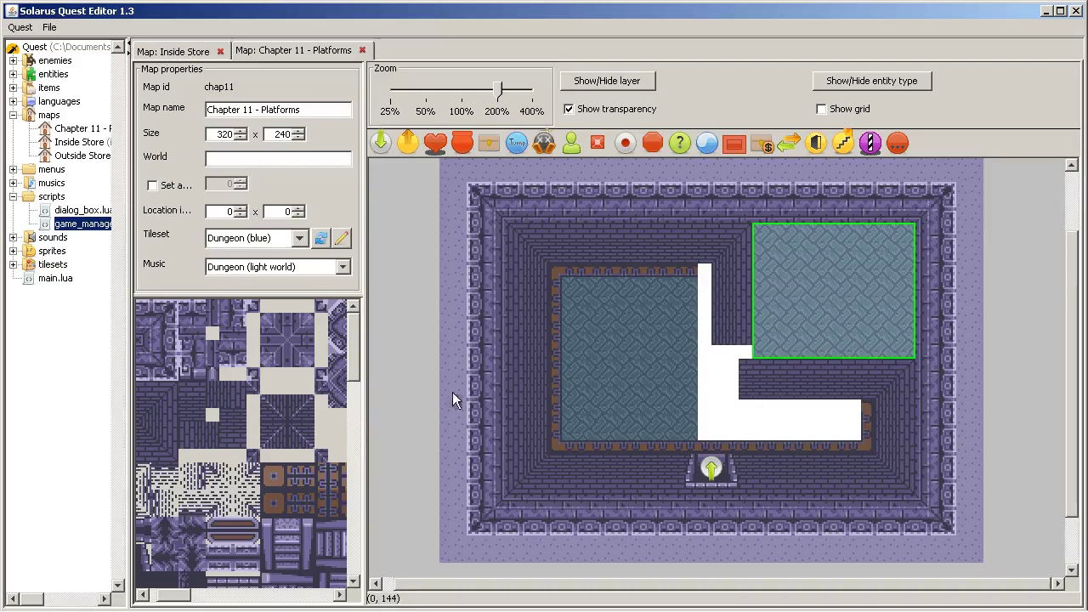
left_click(737, 329)
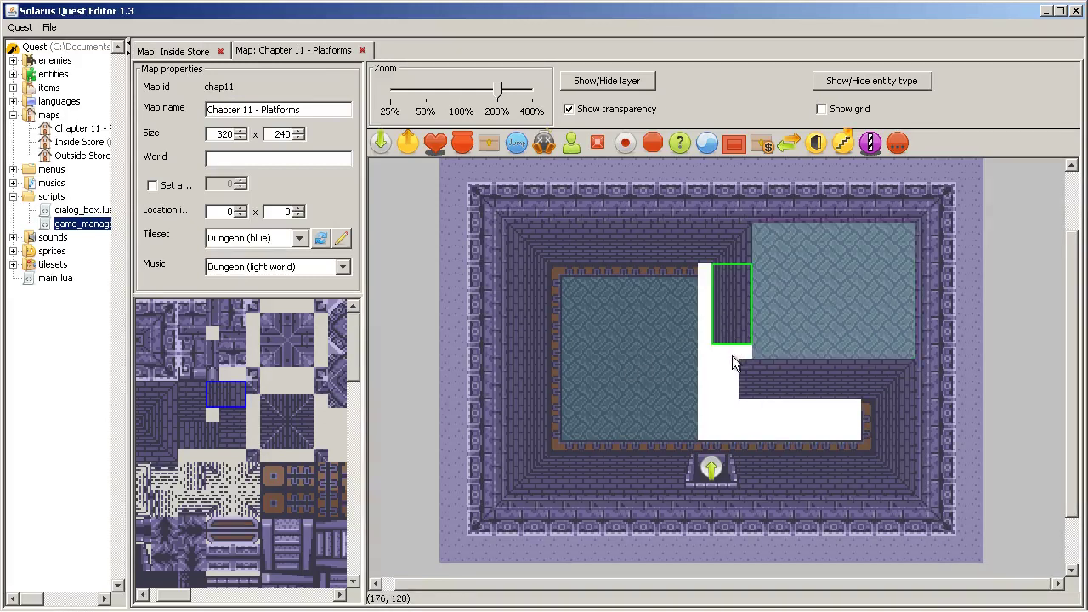
left_click_drag(731, 356, 739, 351)
left_click(1015, 370)
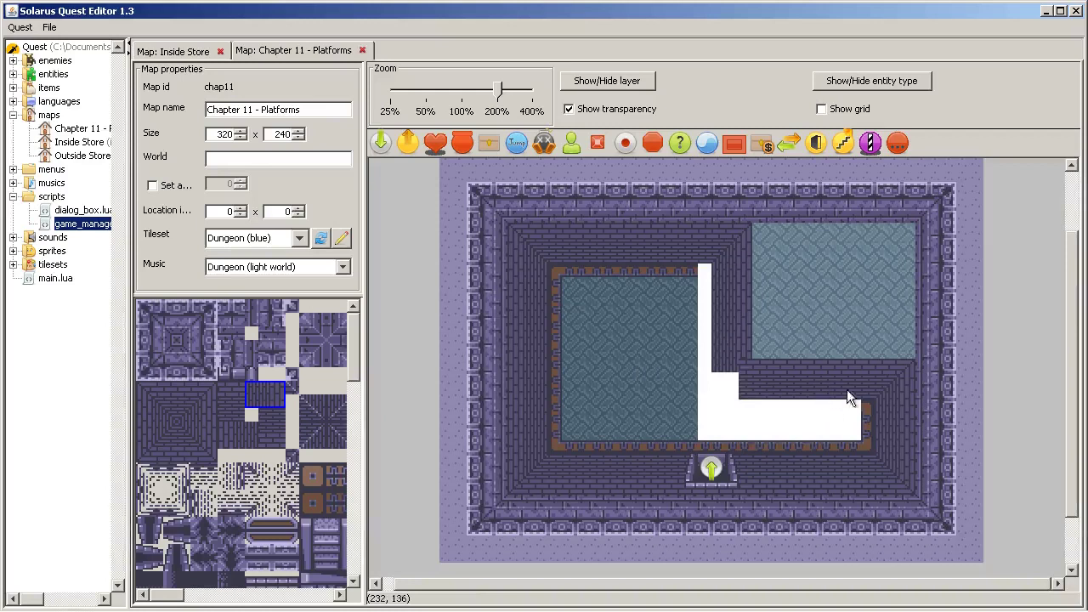
middle_click_drag(344, 402, 219, 383)
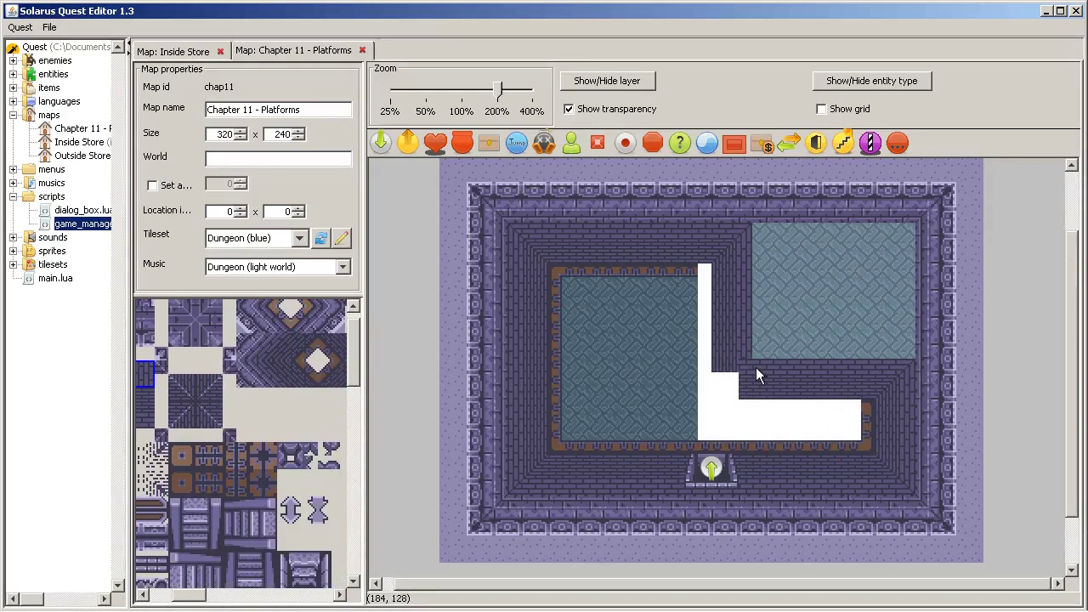
- Place the diagonal brick corner tile where the vertical and horizontal brick strips meet at the platform's lower-left corner
left_click(225, 379)
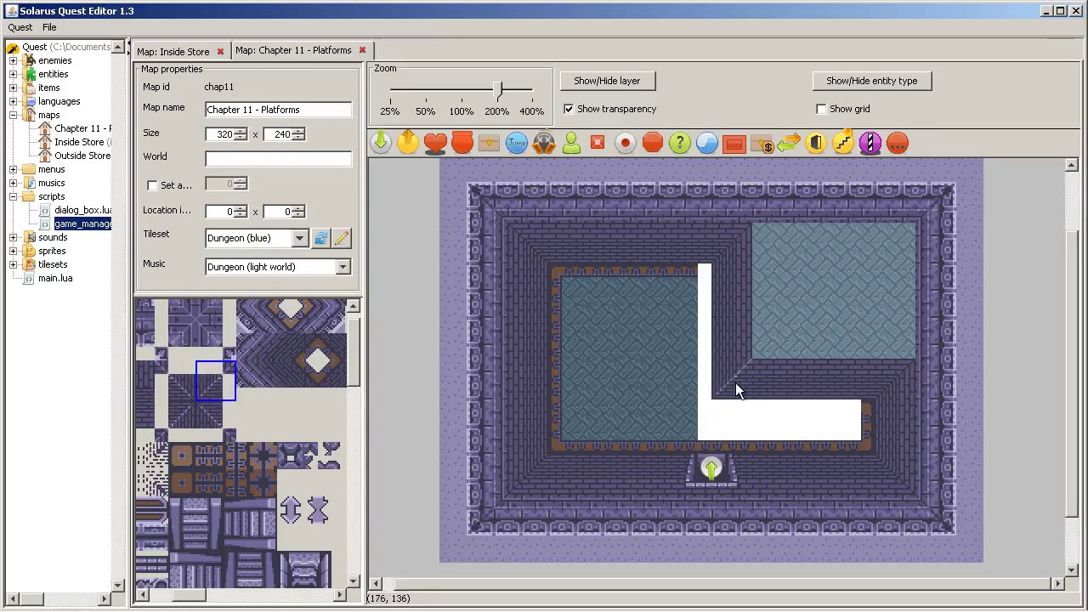
left_click(736, 382)
- Move the brick corner tile aside onto the floor to examine the strips at the junction, and return it to its place
left_click_drag(743, 382, 646, 392)
left_click(698, 366)
left_click(722, 363)
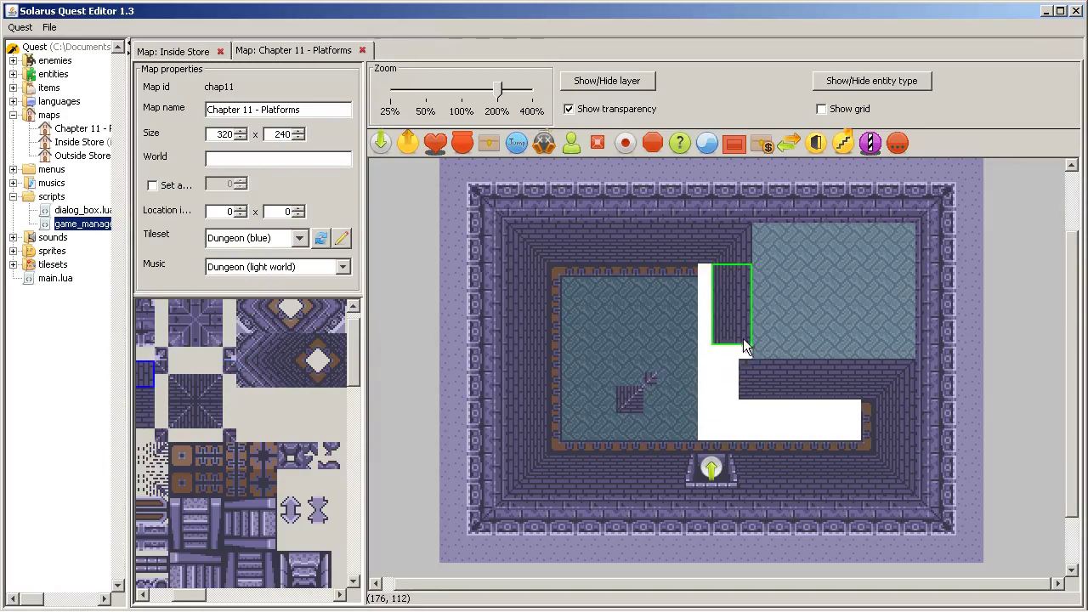
left_click(797, 374)
left_click_drag(799, 376, 773, 366)
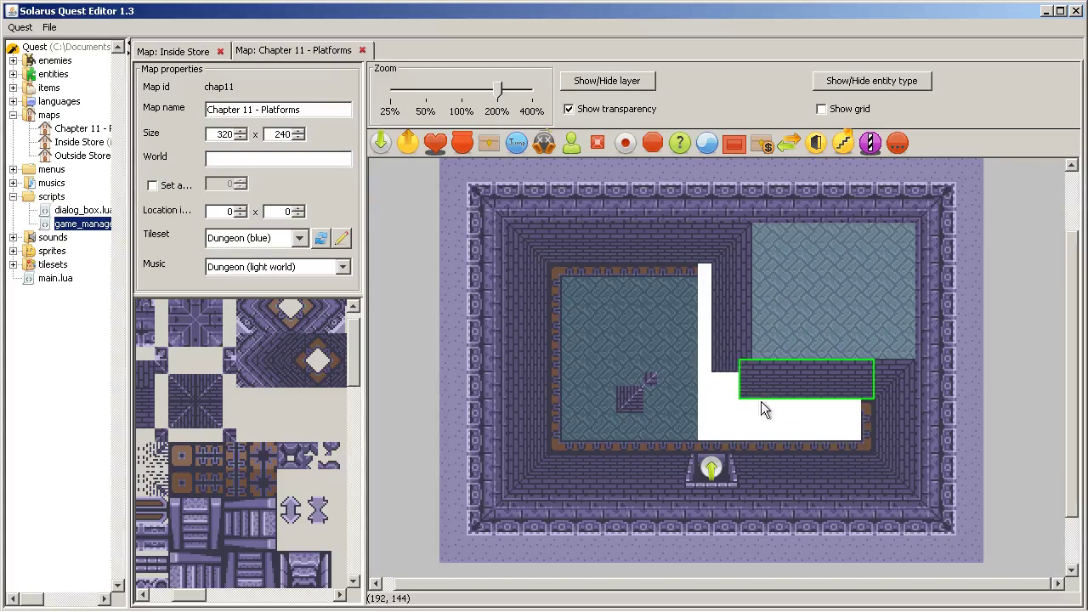
left_click(624, 400)
left_click_drag(624, 399, 721, 387)
left_click(752, 418)
left_click(728, 392)
left_click(737, 412)
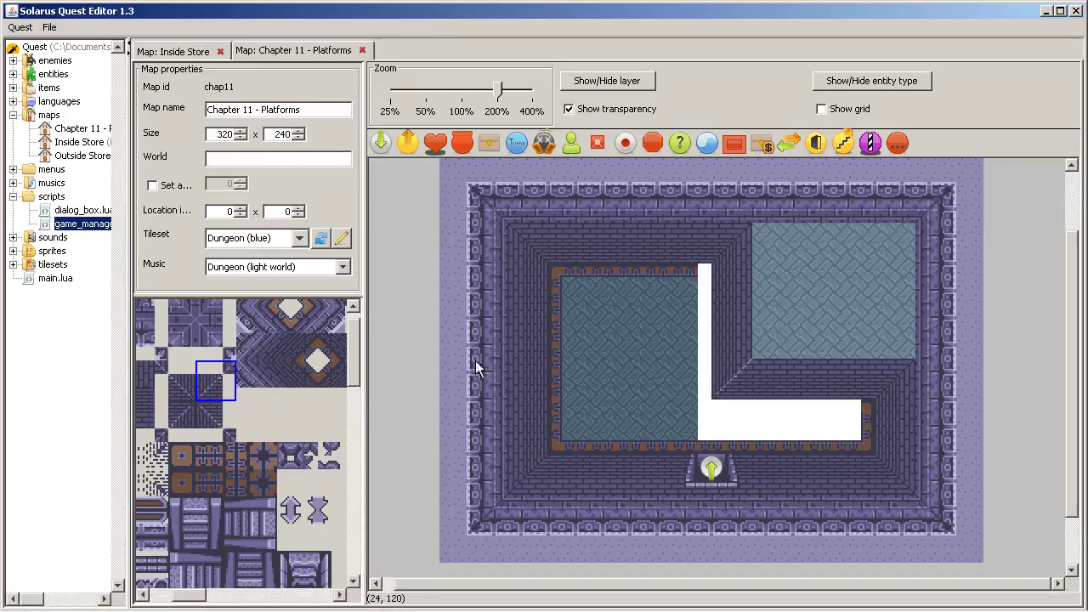
- Duplicate the lower floor tile and fit the copy into the lower corridor between the existing floor and the right brown border
left_click(619, 401)
key("ctrl+c")
key("ctrl+v")
left_click_drag(768, 495, 859, 439)
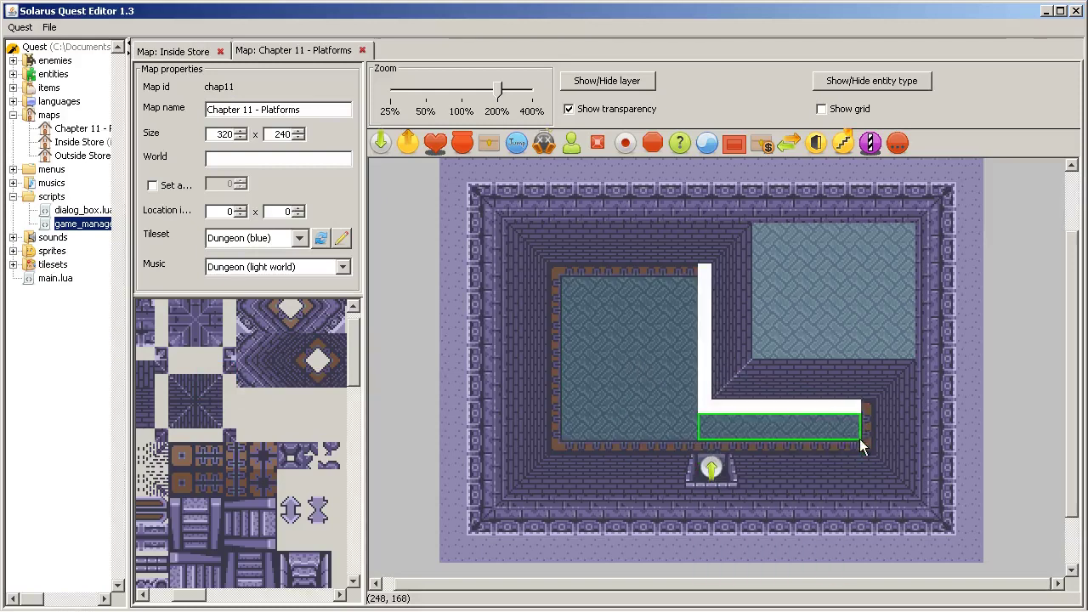
- Lay brown border strips along the floor's inner edges, one vertical beside the brick wall and one horizontal above the lower corridor
left_click(238, 492)
left_click_drag(704, 285, 705, 348)
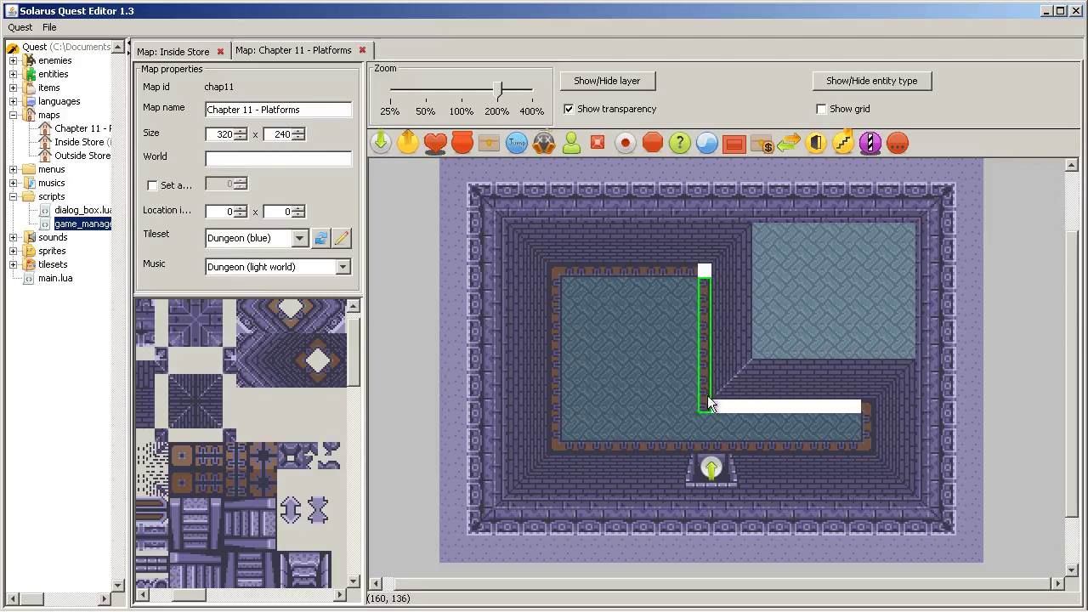
left_click(219, 477)
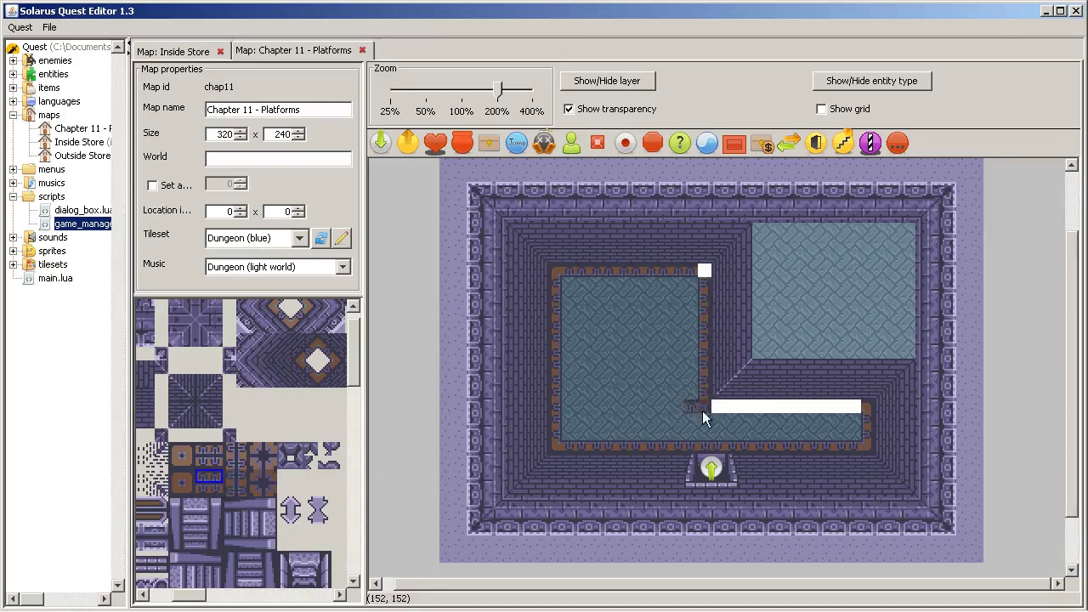
left_click_drag(702, 409, 853, 410)
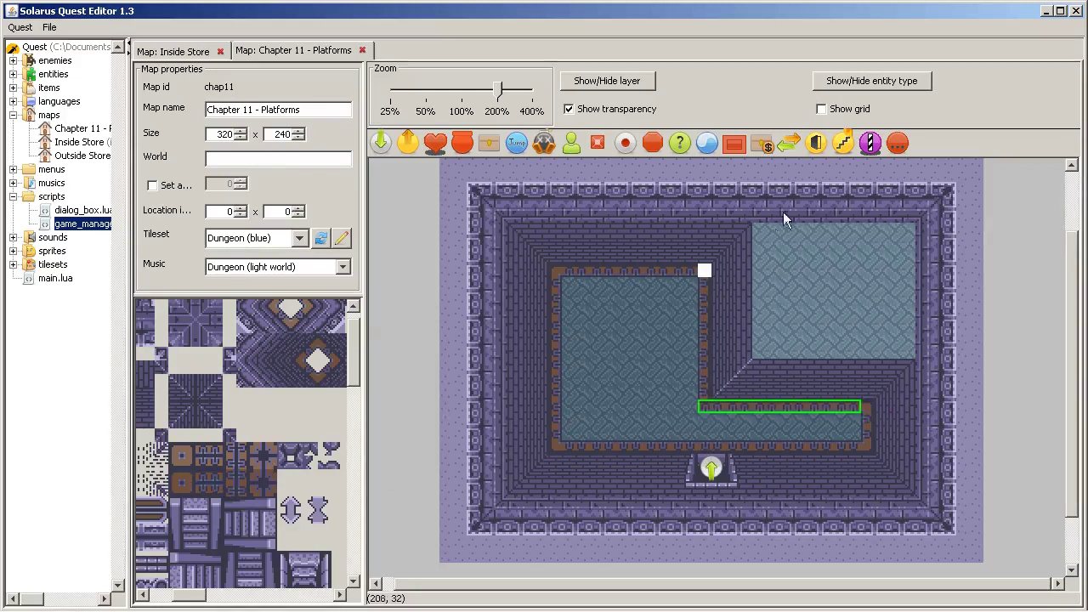
- Copy the brown border corner into the floor's empty upper-right corner and place an inner corner tile where the new borders meet
left_click(958, 349)
left_click(862, 406)
key("ctrl+c")
key("ctrl+v")
left_click(701, 271)
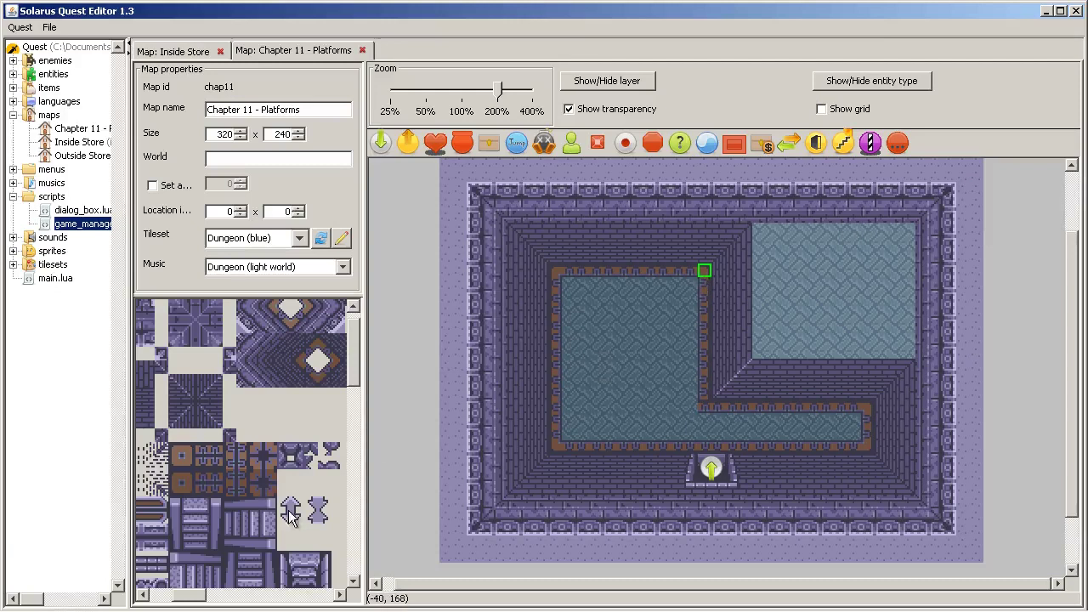
left_click(271, 473)
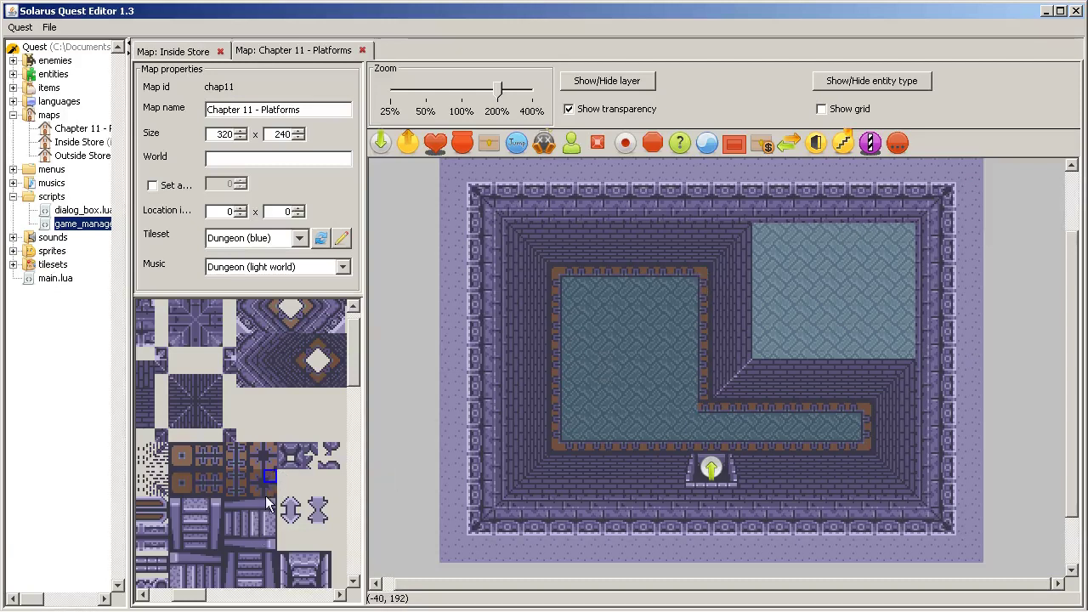
left_click(705, 407)
- Hide and restore the low, intermediate and high layers to examine which parts of the map each one holds
left_click(626, 81)
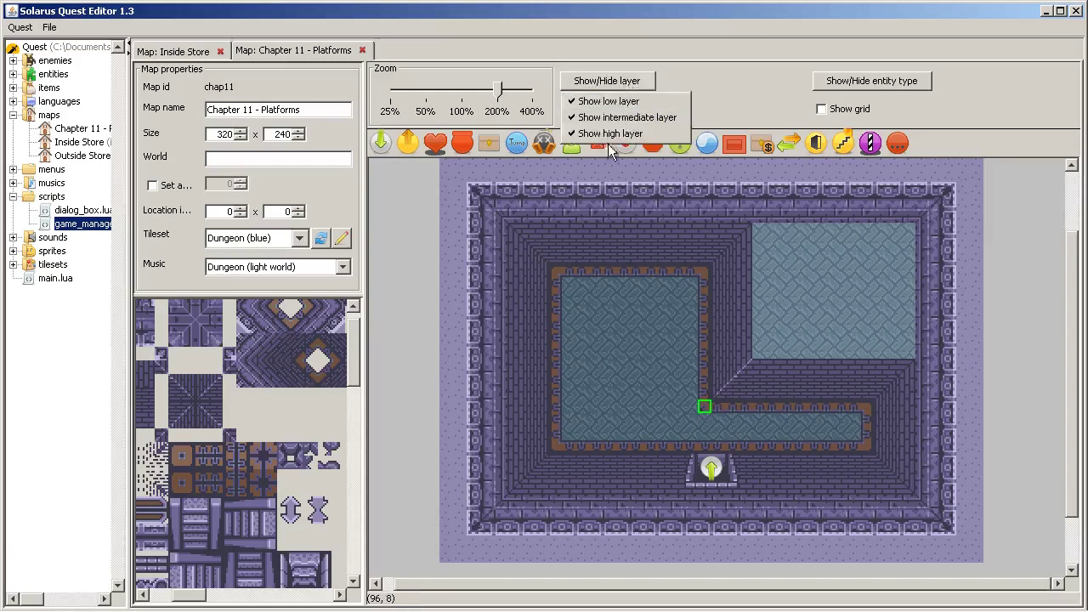
left_click(629, 100)
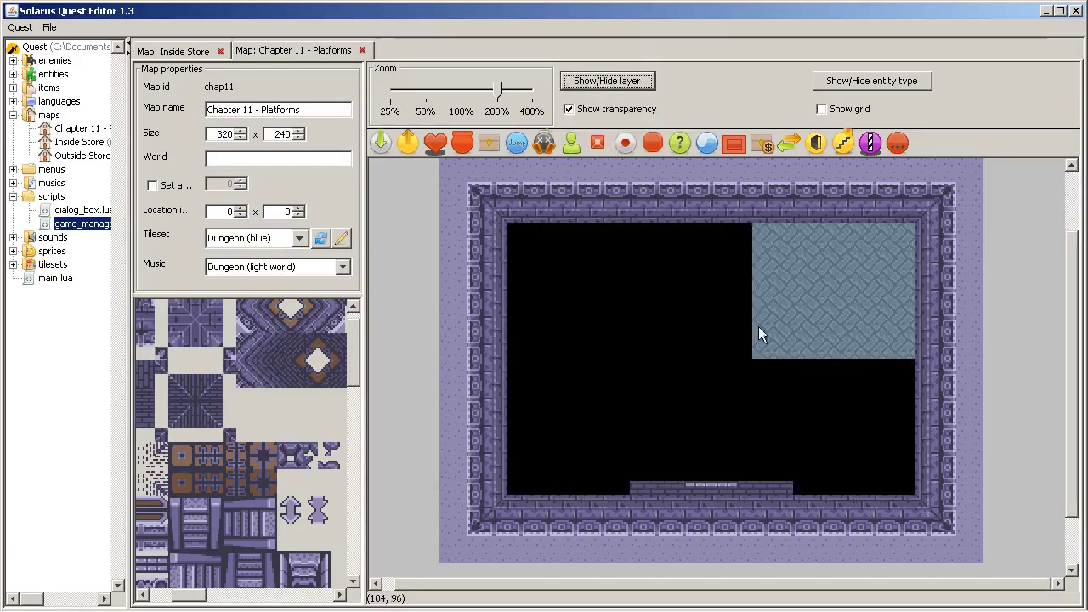
left_click(636, 81)
left_click(621, 102)
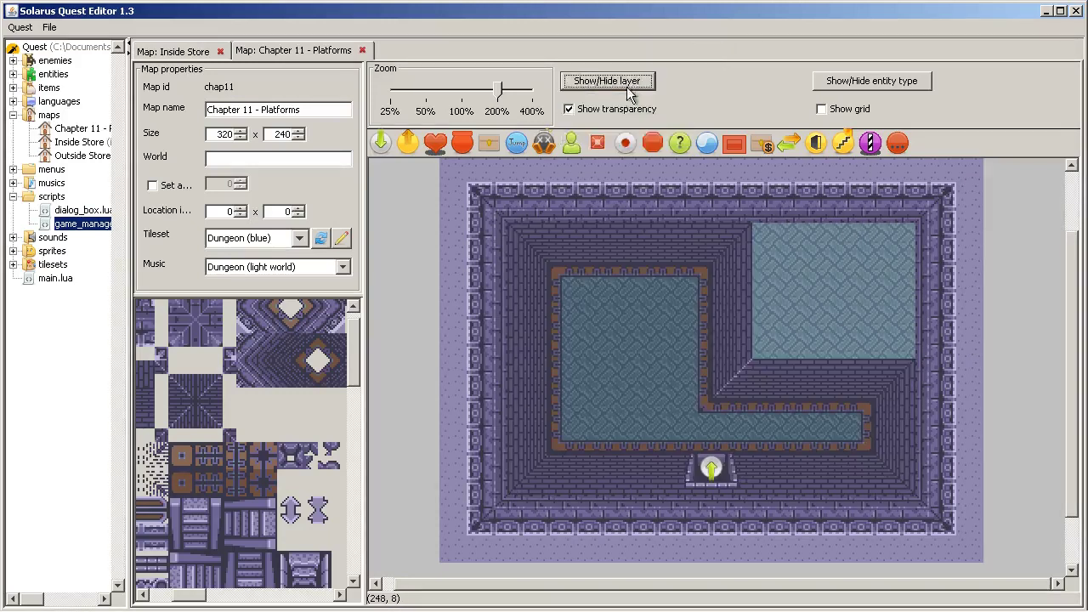
left_click(626, 82)
left_click(615, 119)
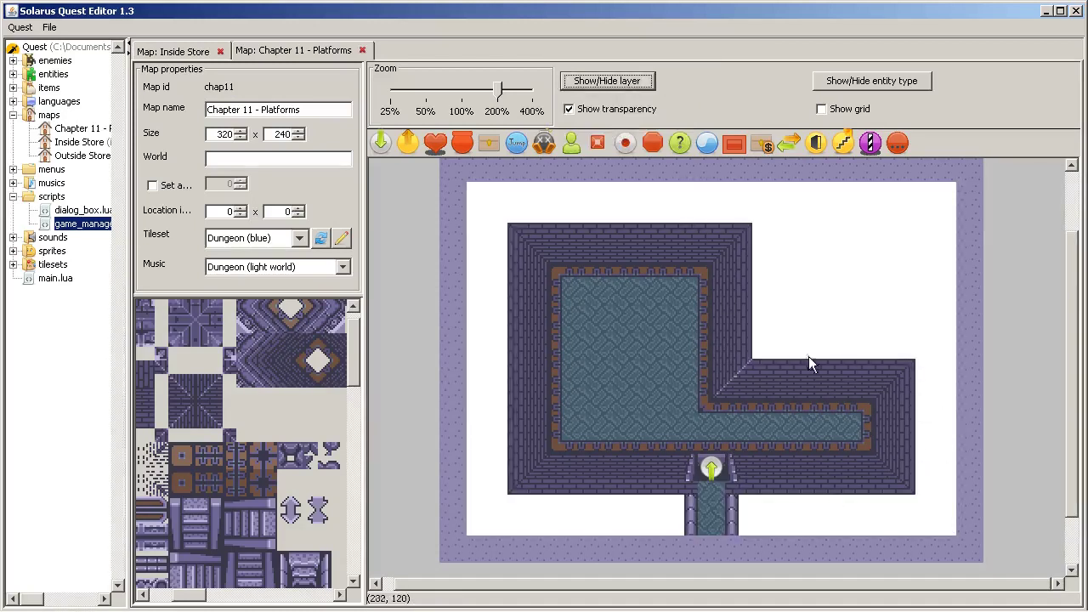
left_click(627, 82)
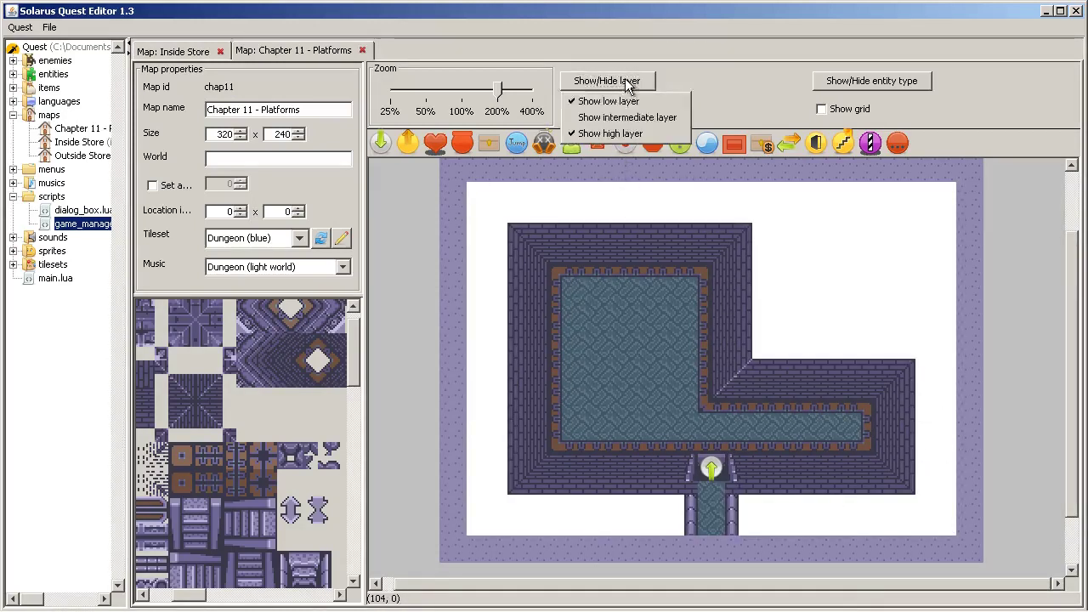
left_click(629, 134)
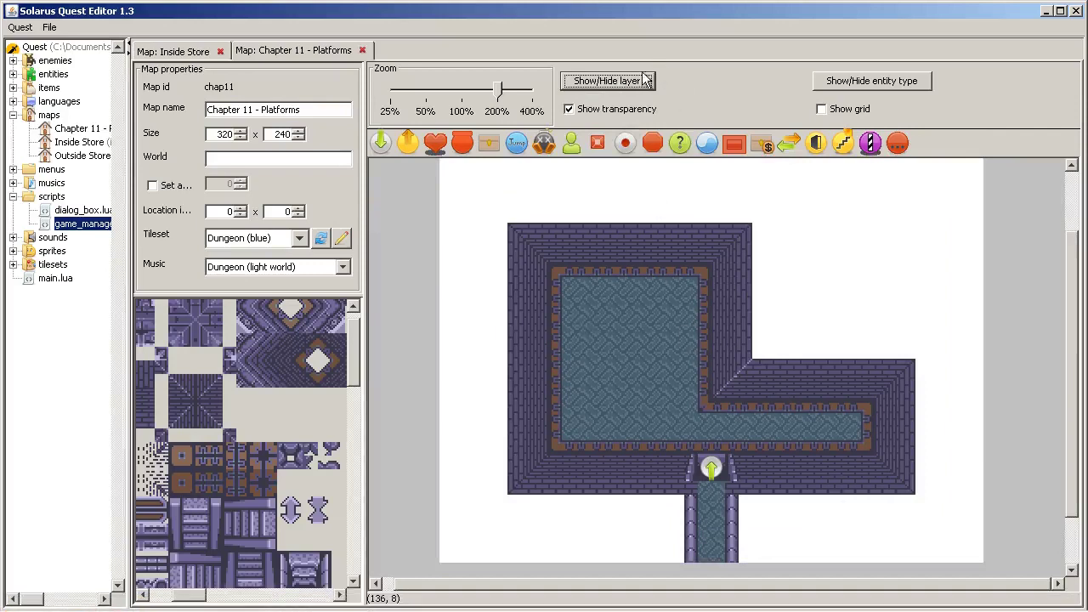
left_click(622, 82)
left_click(623, 120)
left_click(623, 84)
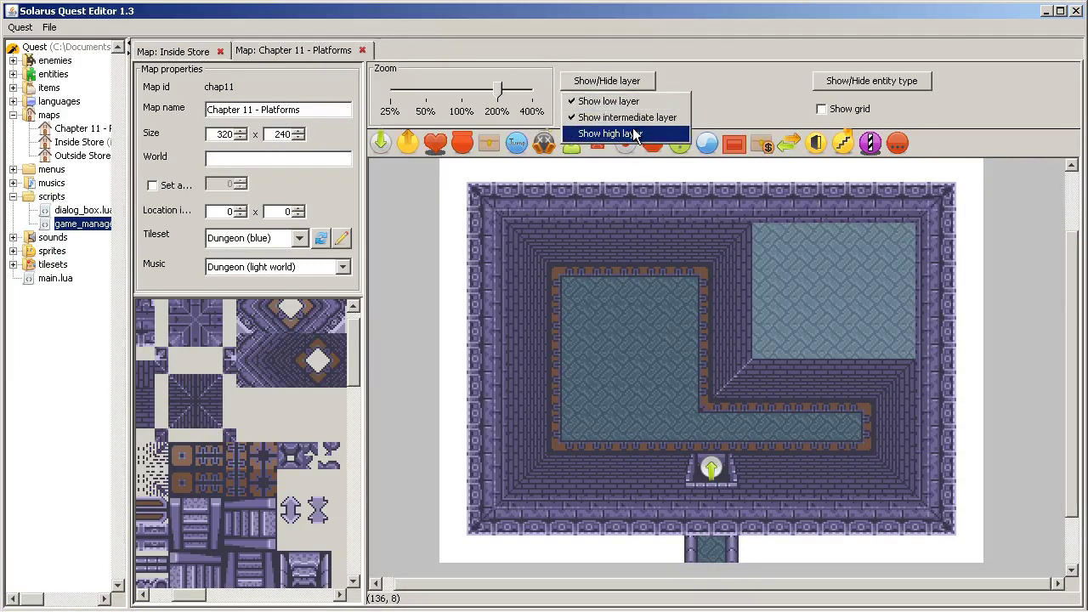
left_click(633, 133)
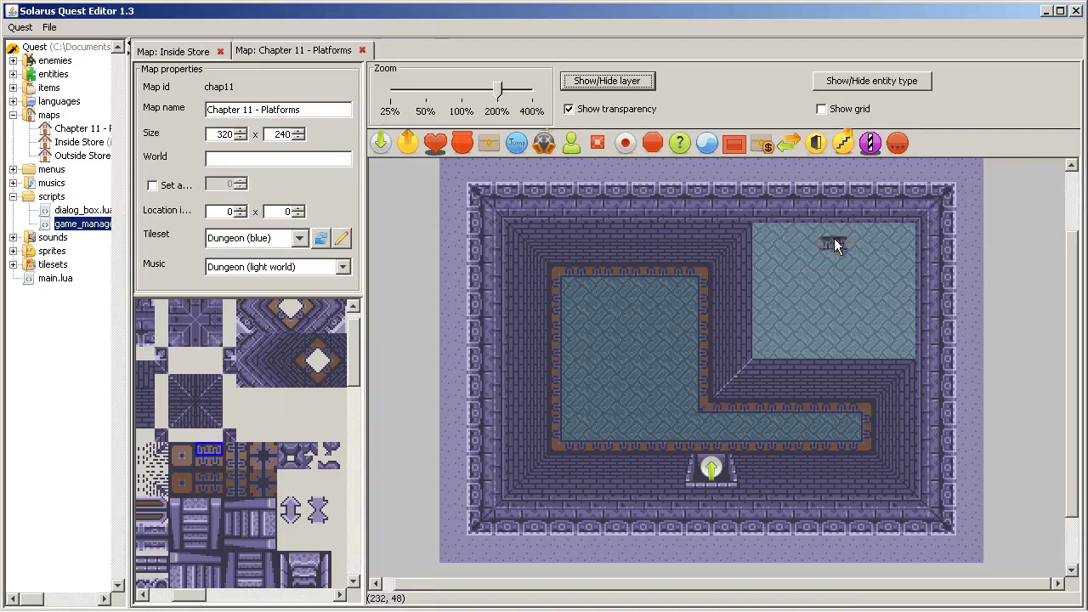
- Add a brown border along the raised platform's upper and right edges, with a corner tile between them
left_click_drag(765, 225, 900, 225)
left_click(190, 452)
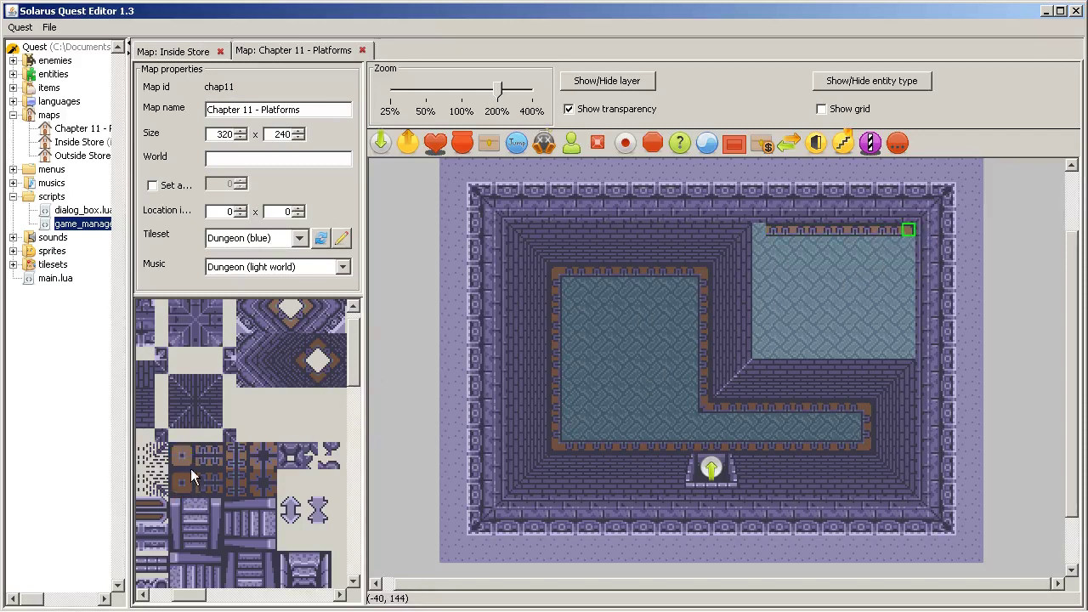
left_click(243, 452)
left_click(909, 249)
left_click(1032, 323)
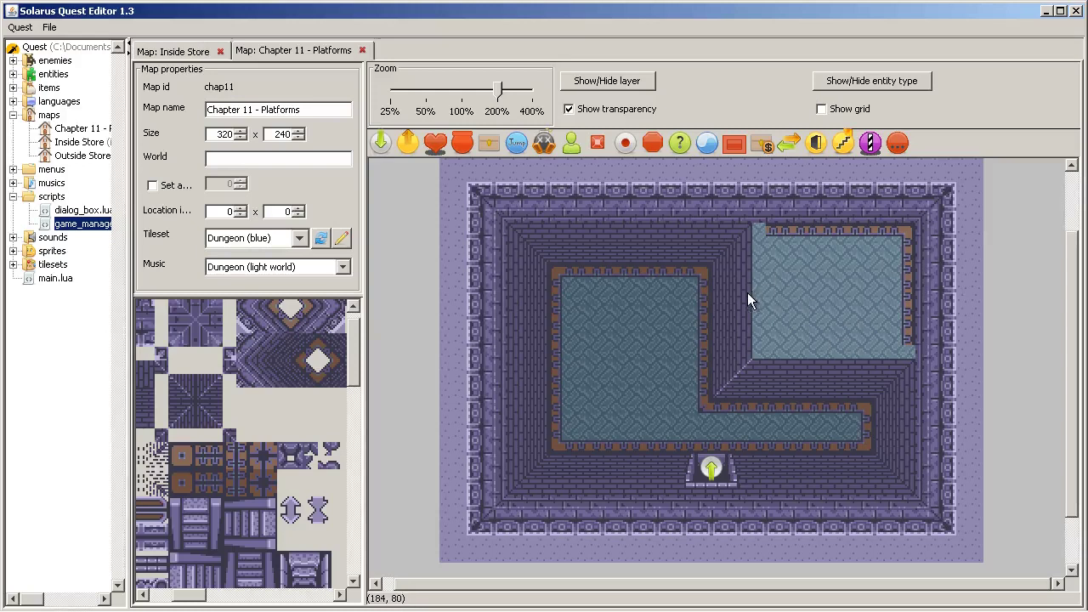
- Show the grid and place four small post tiles, two at the top of the platform's left edge and two at its lower-right end
left_click(675, 311)
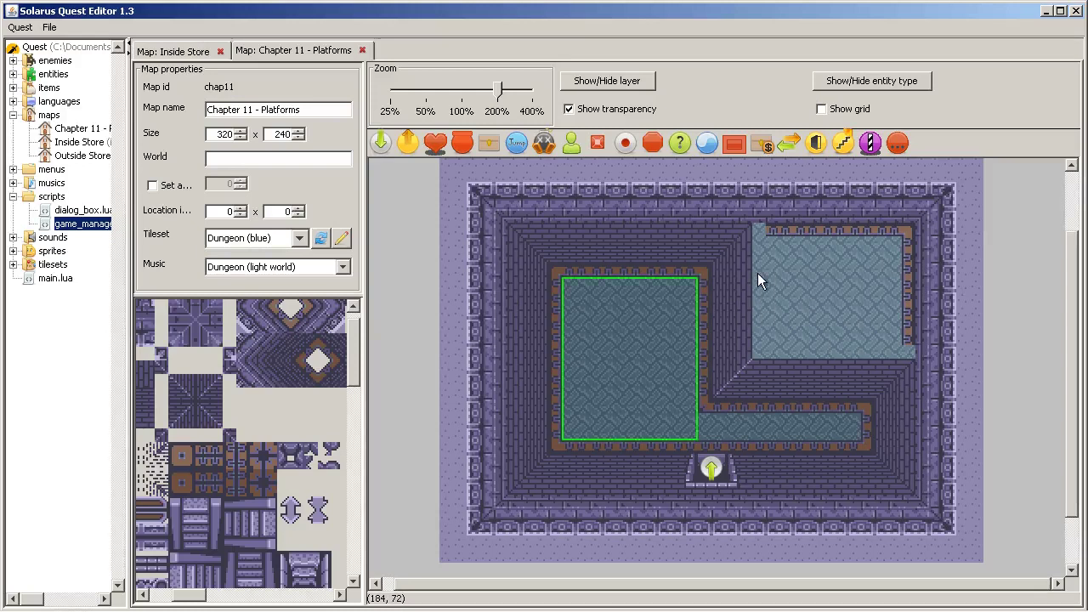
left_click(762, 240)
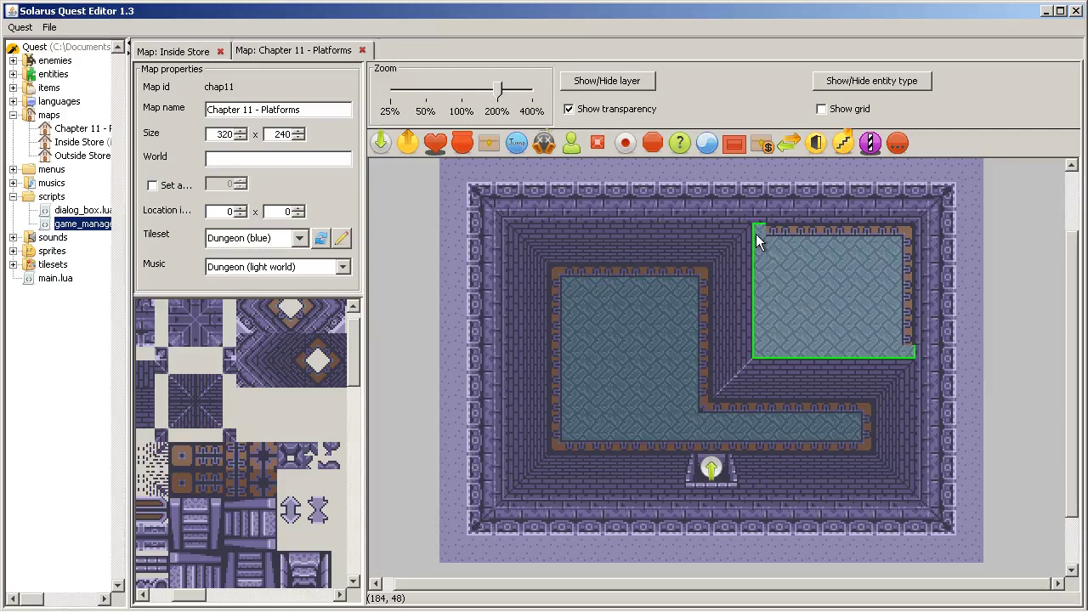
left_click(850, 110)
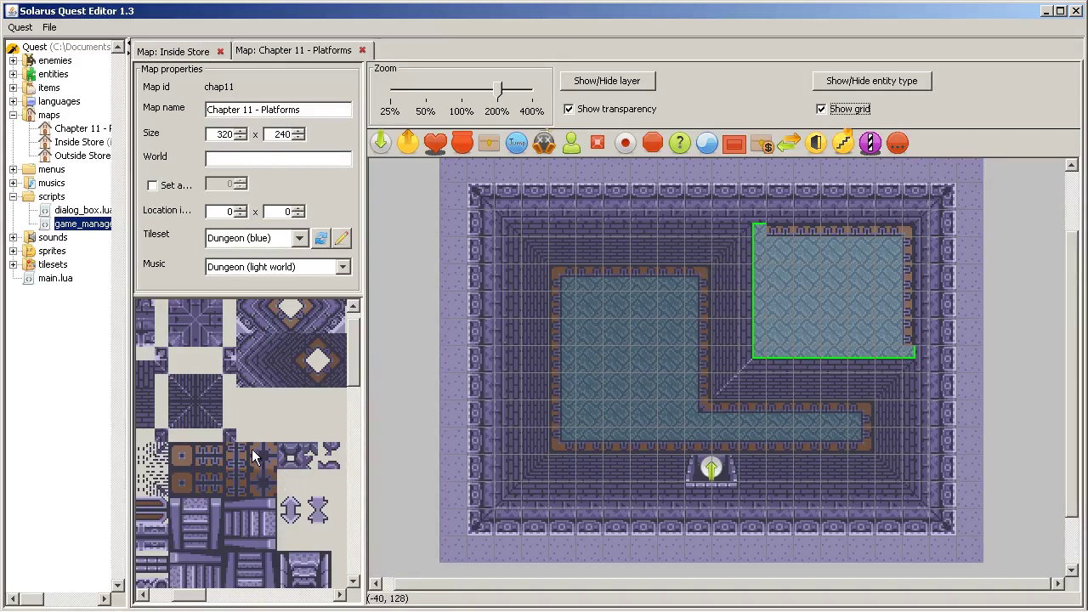
middle_click_drag(251, 448, 324, 511)
left_click(168, 372)
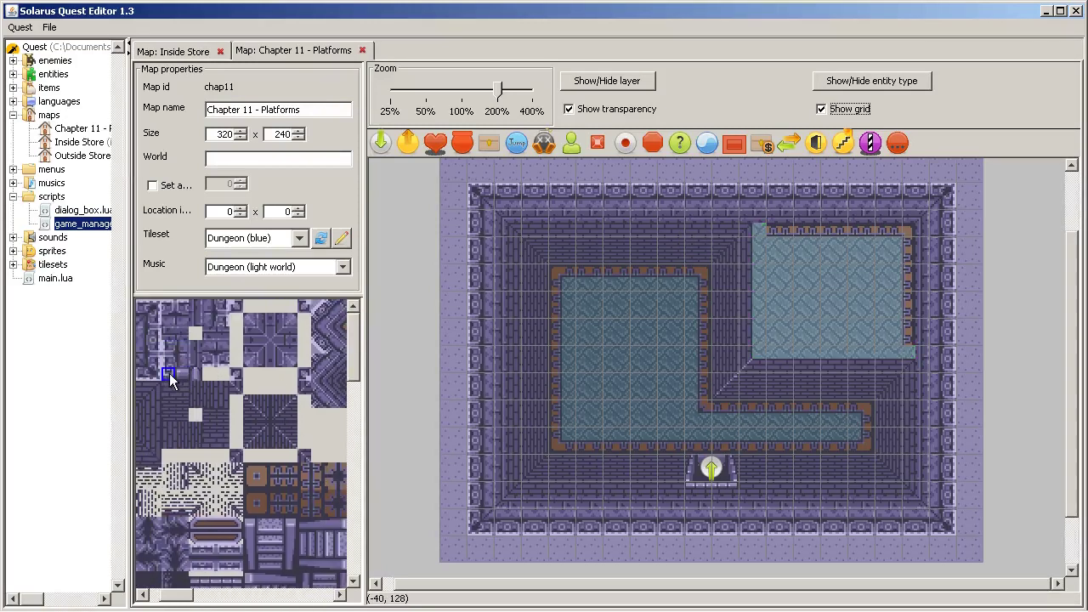
right_click(760, 259)
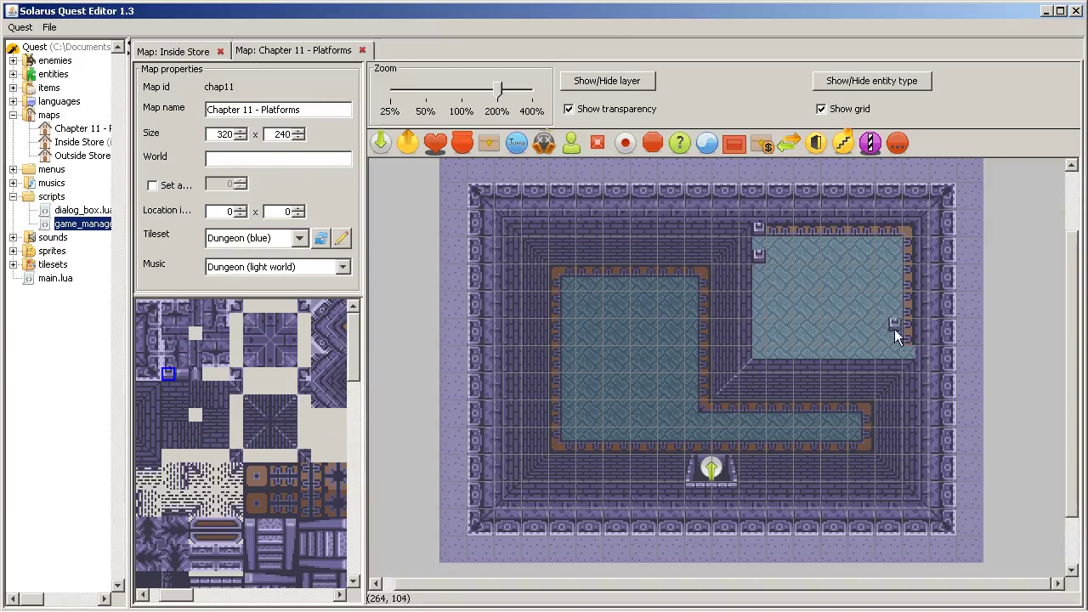
right_click(883, 357)
left_click(908, 354)
- Connect the two lower-right posts with a horizontal railing tile and the two upper-left posts with a vertical one
left_click(188, 372)
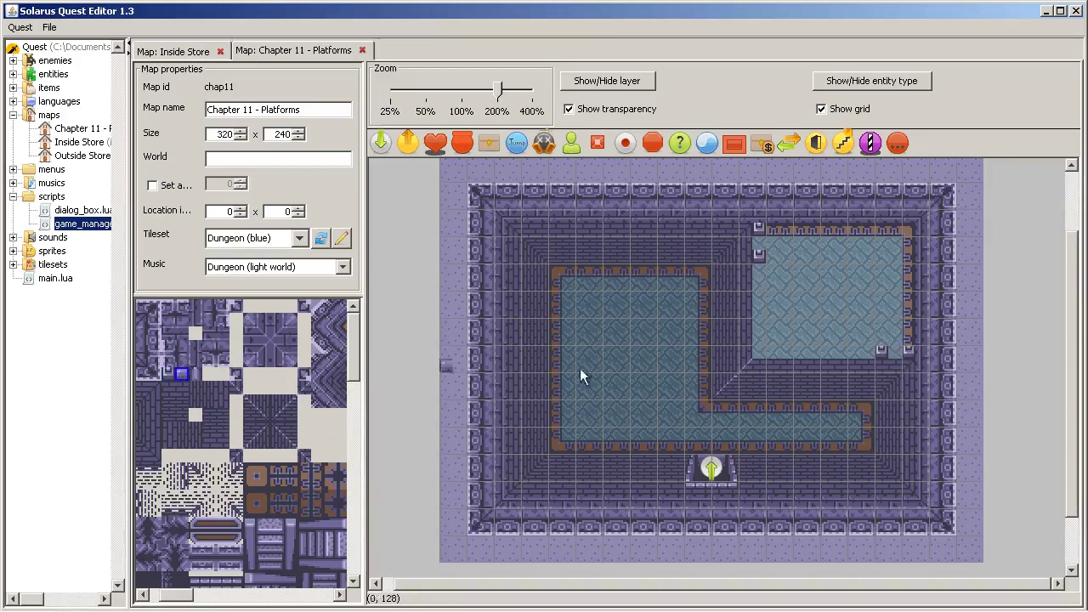
left_click(901, 354)
left_click(193, 374)
left_click(755, 244)
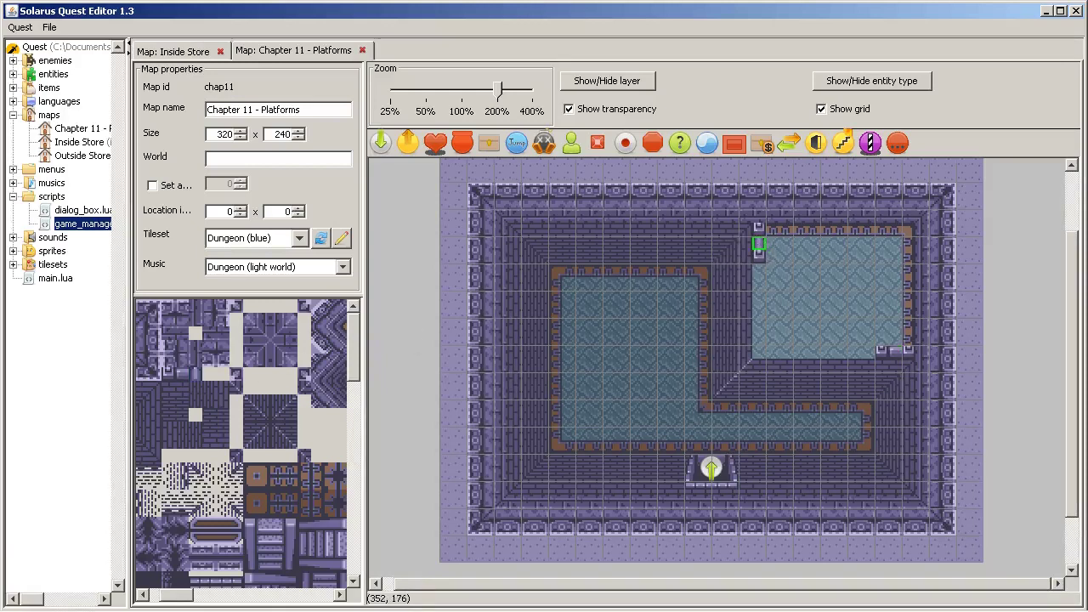
- Move the starting destination from the entrance onto the raised platform
left_click(519, 144)
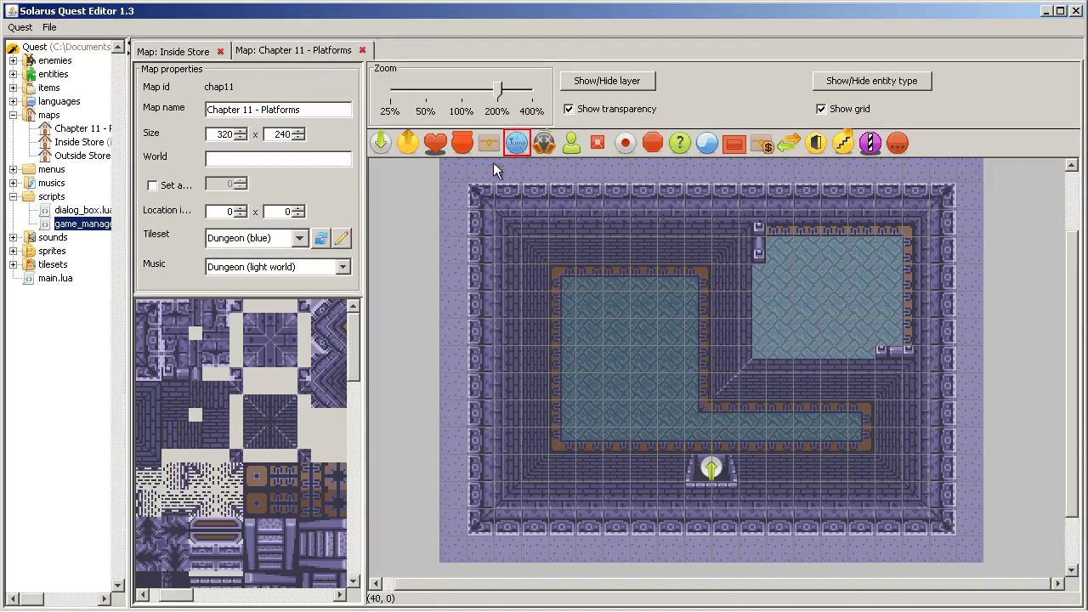
left_click(525, 141)
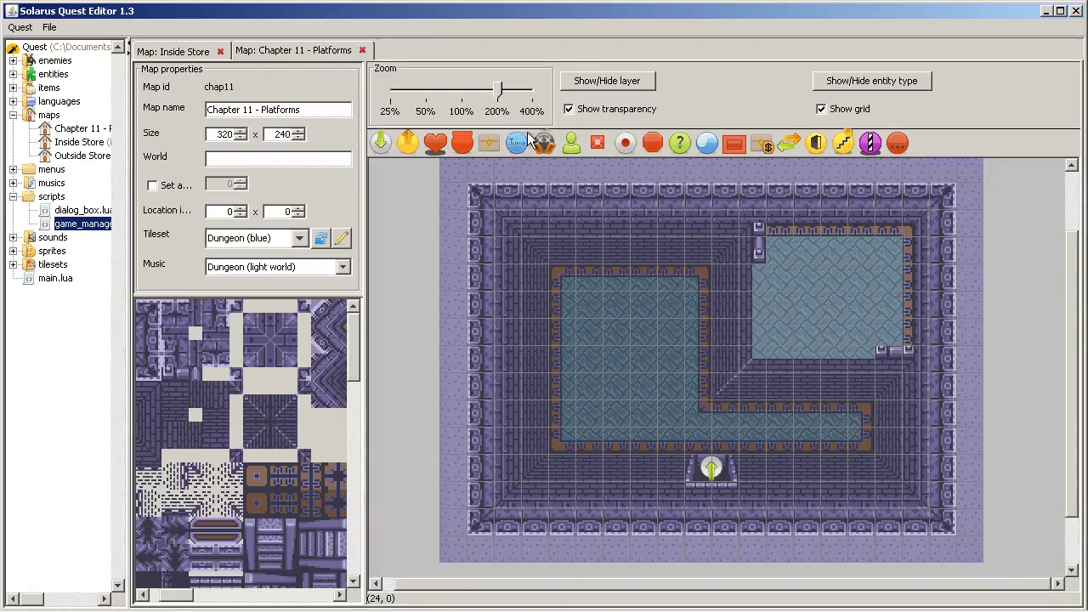
right_click(725, 468)
left_click(748, 466)
left_click_drag(717, 466, 805, 287)
left_click(841, 242)
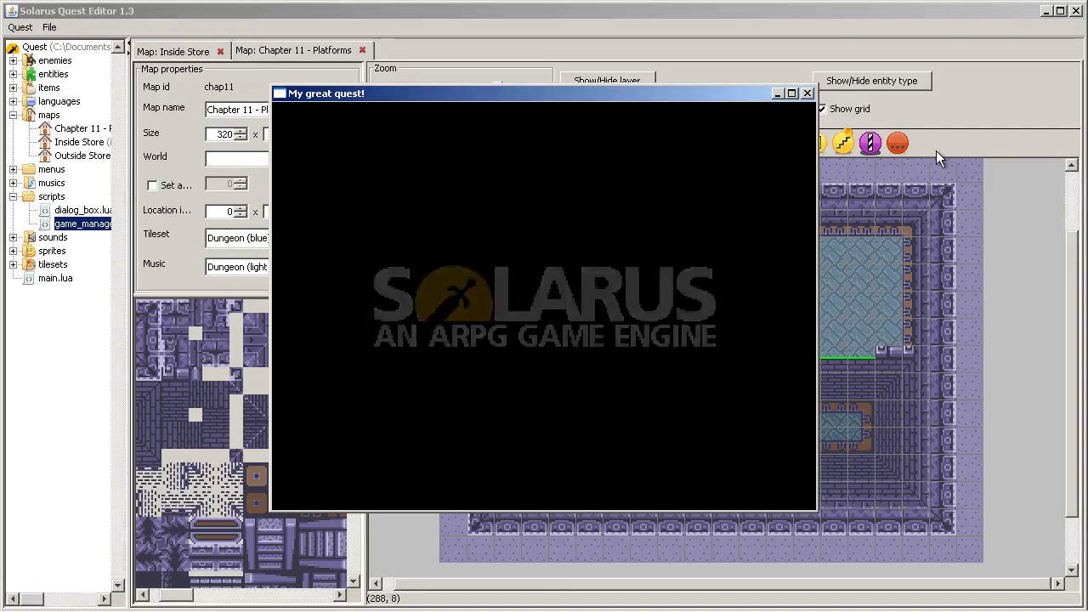
- Test the map by walking the hero left over the platform's edge, and close the game window
key("Left")
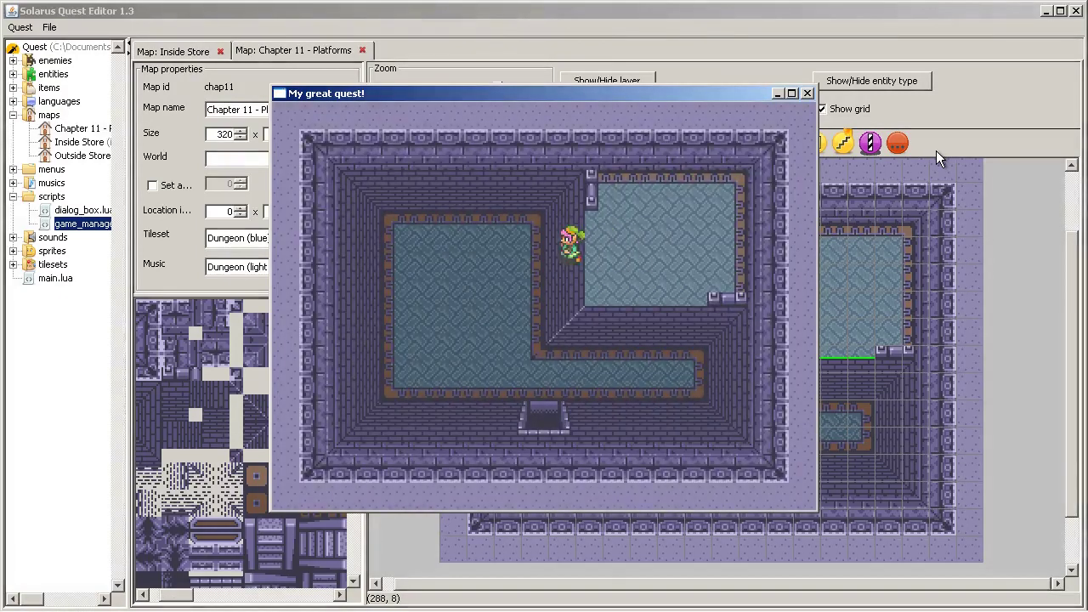
key("Left")
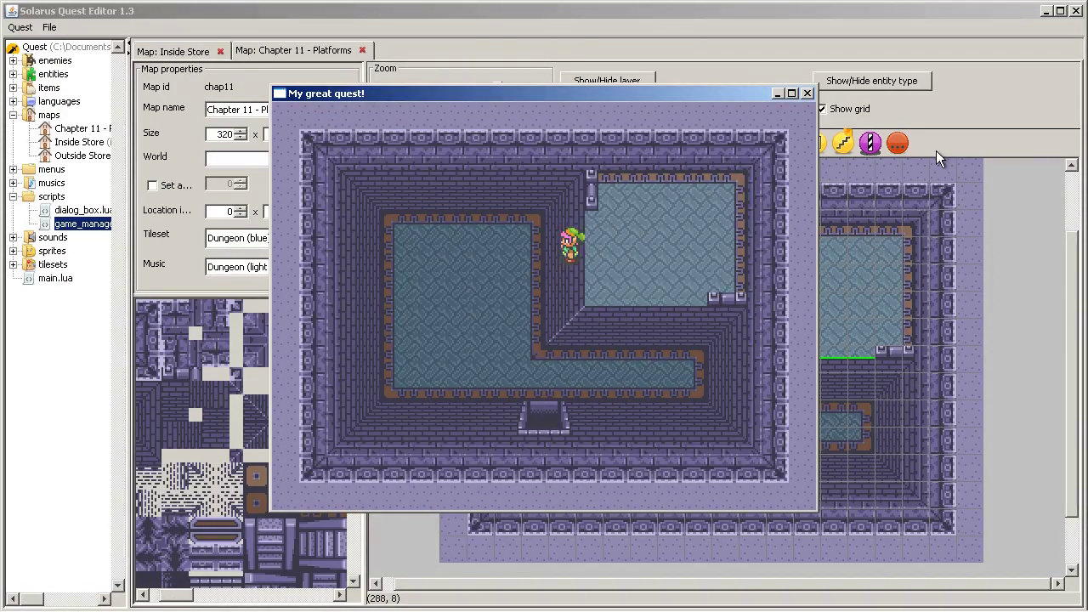
left_click(808, 94)
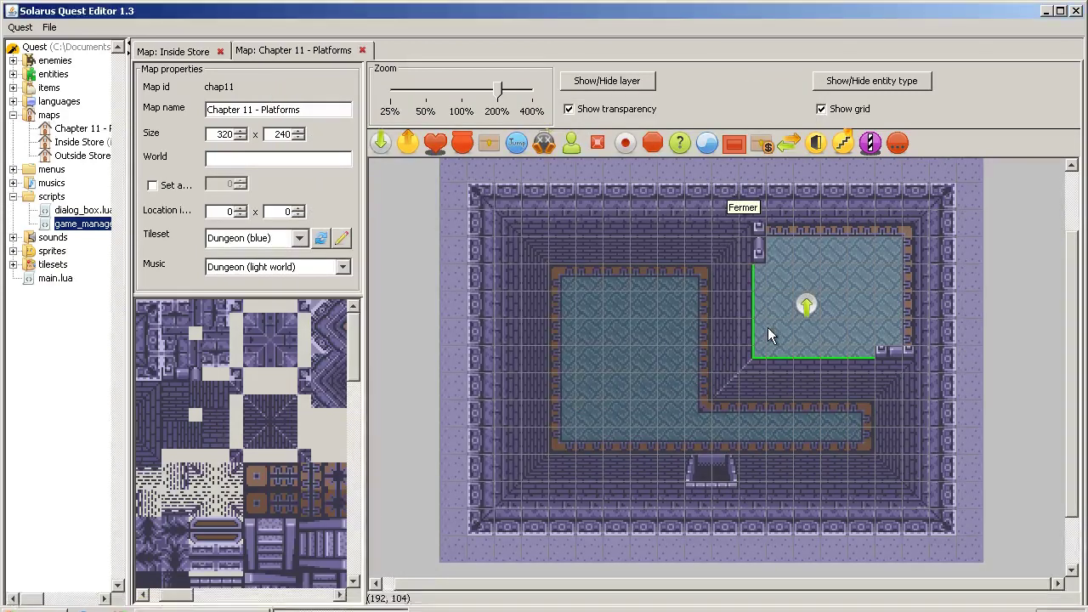
- Place a jumper just below the platform's bottom edge, put it on the intermediate layer and stretch it to 72 x 8
left_click(973, 270)
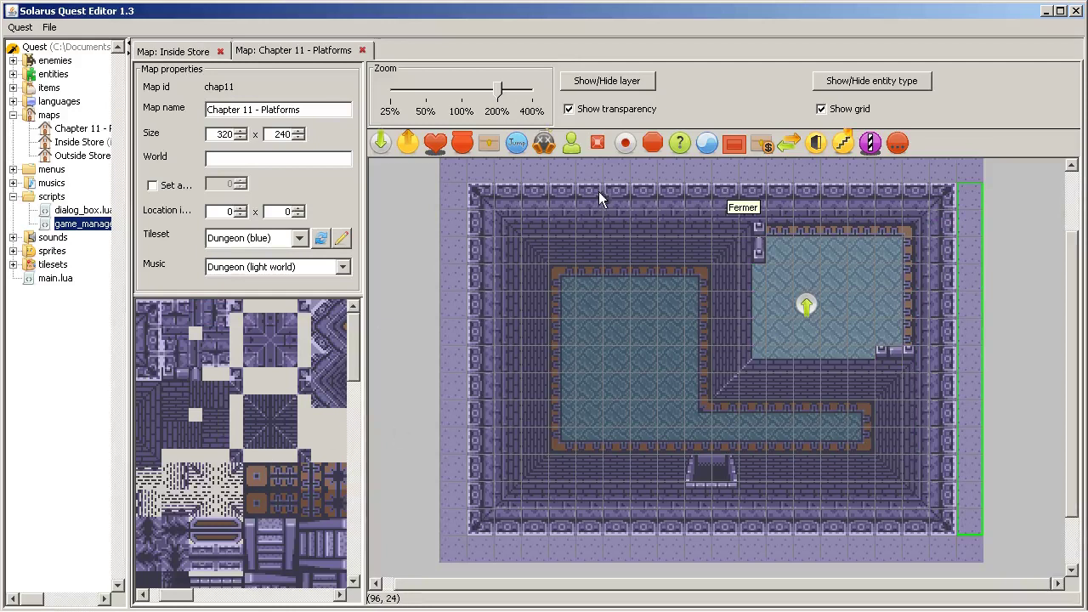
left_click(518, 144)
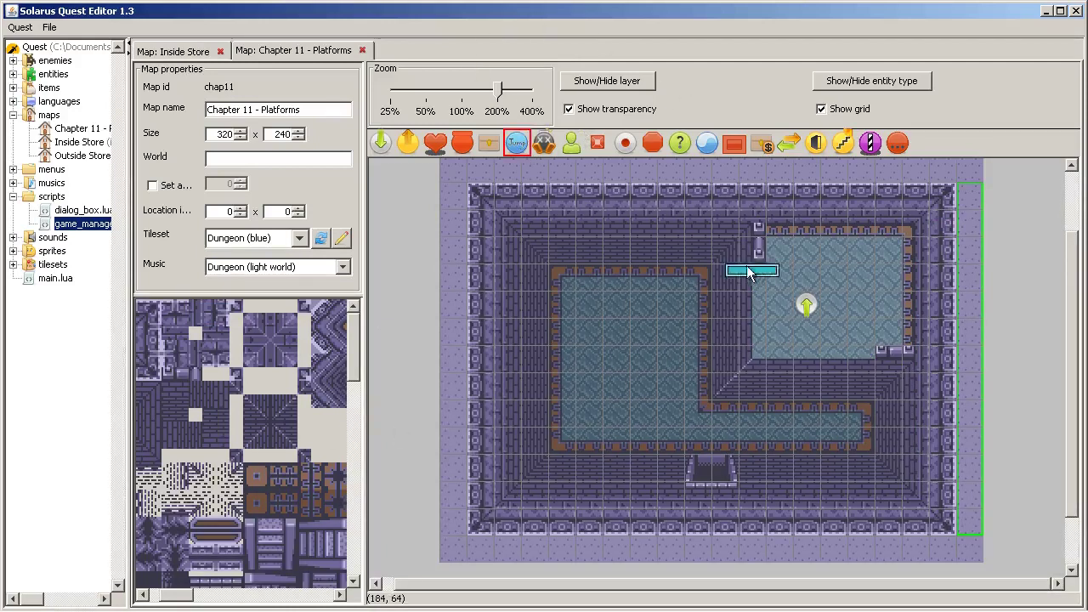
left_click(762, 380)
right_click(764, 368)
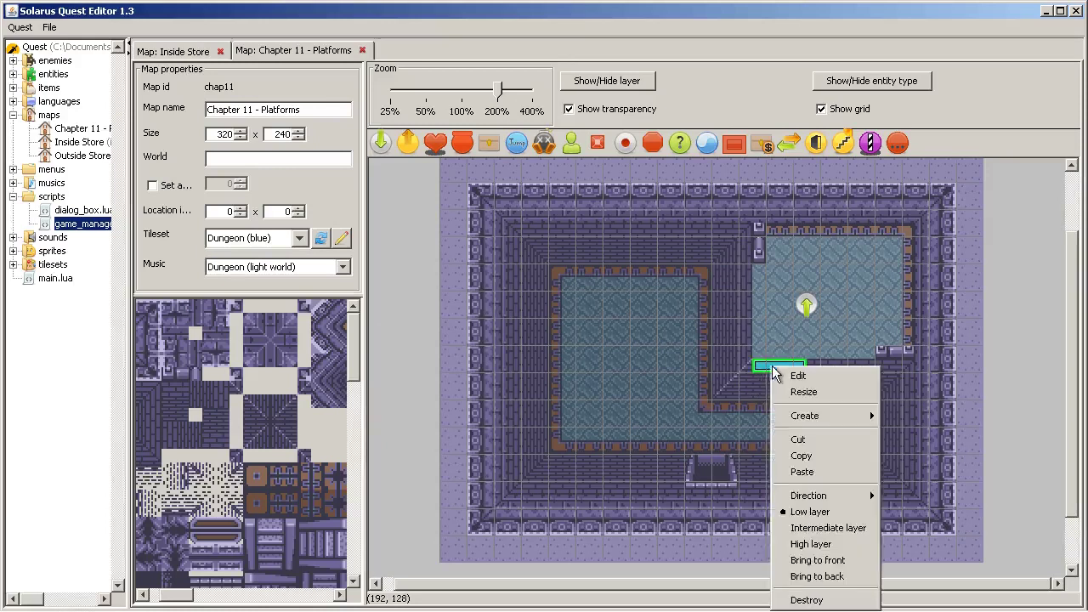
left_click(803, 527)
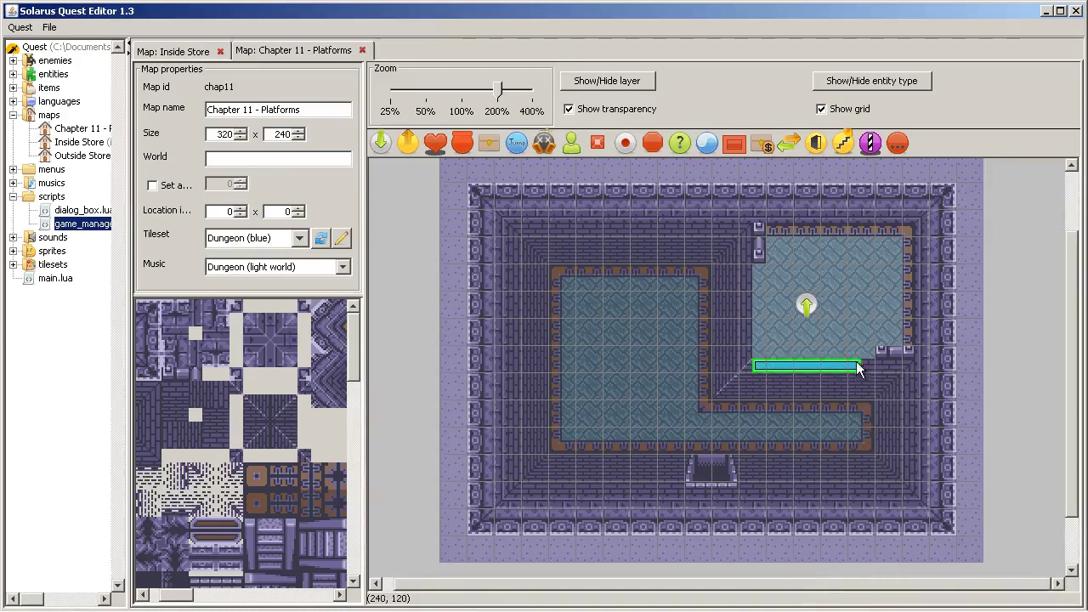
left_click_drag(858, 362, 864, 363)
- Review the bottom jumper's direction and jump length in its properties, and cancel the dialog
right_click(863, 365)
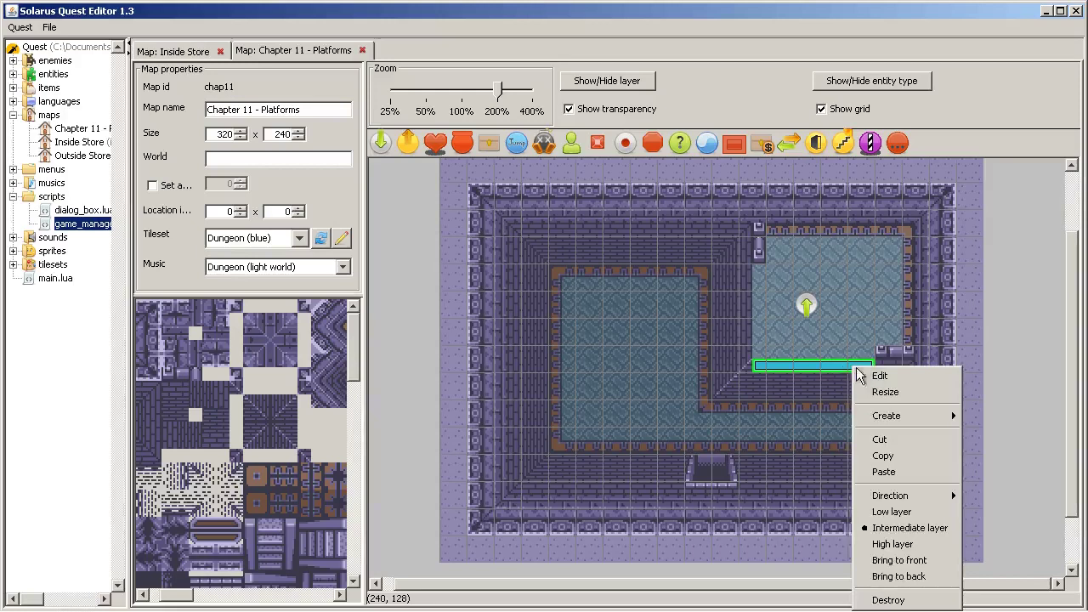
left_click(862, 376)
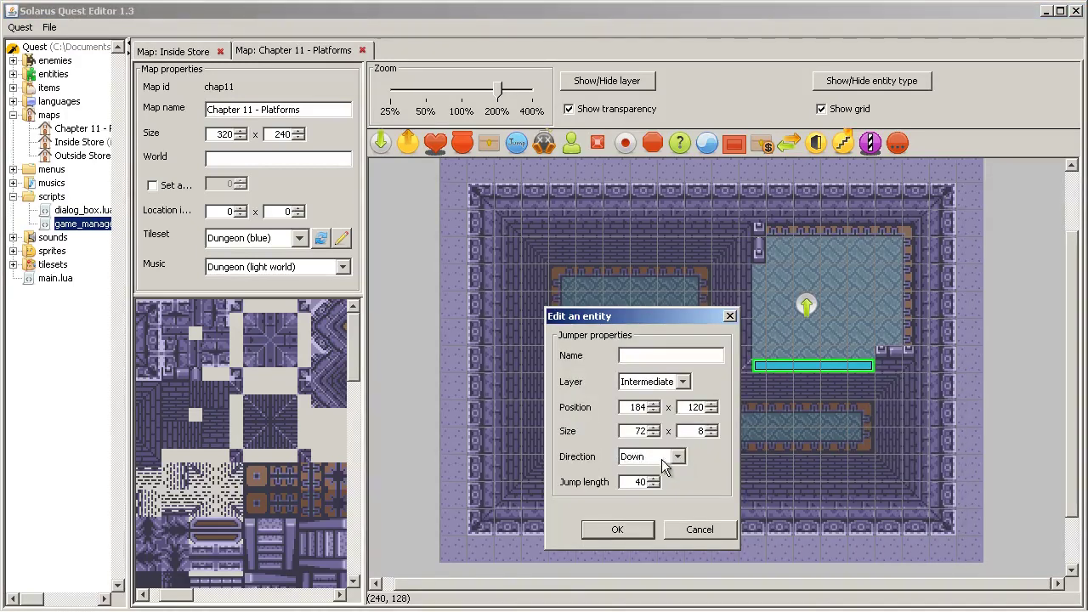
left_click_drag(633, 482, 661, 487)
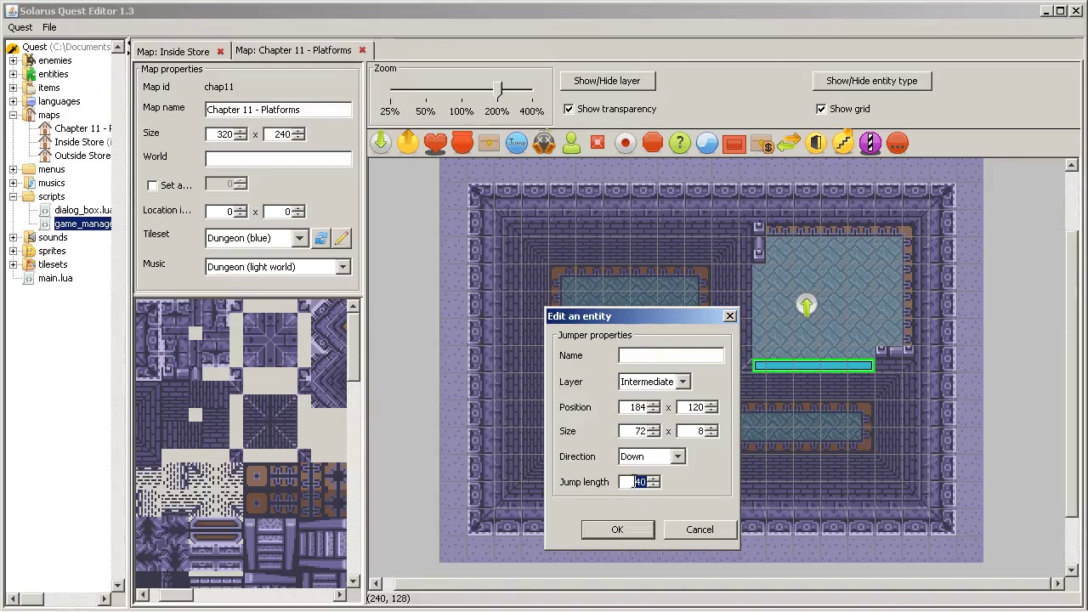
left_click(701, 528)
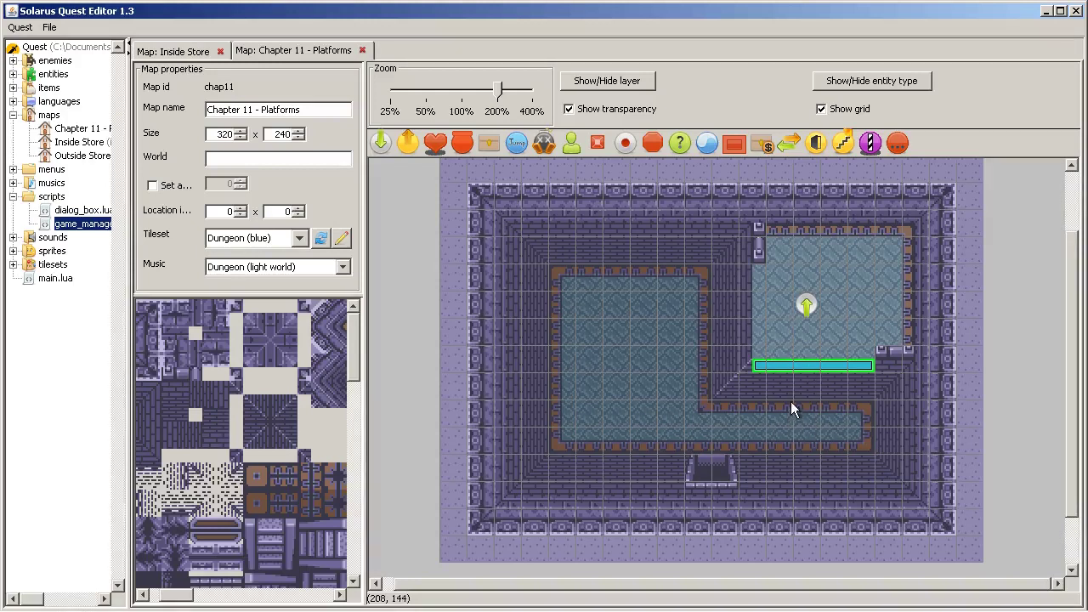
- Duplicate the jumper and turn the copy into a vertical, left-facing one along the open part of the platform's left edge
key("ctrl+c")
key("ctrl+v")
left_click(799, 270)
right_click(805, 273)
mouse_move(850, 402)
left_click(942, 468)
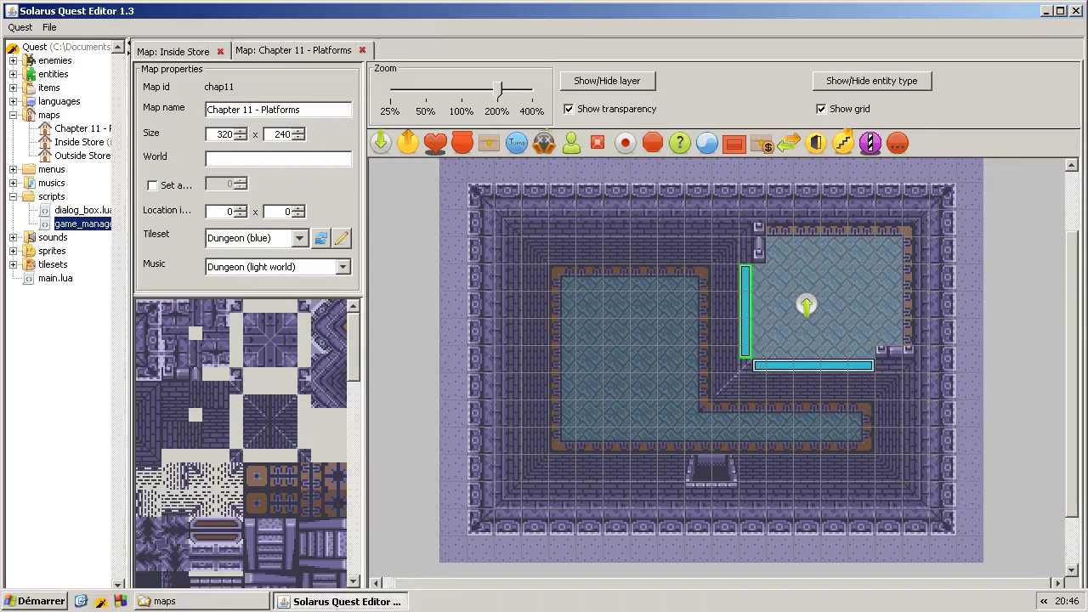
- Test the map by walking the hero left off the platform and down along the lower floor, and close the game window
left_click(100, 601)
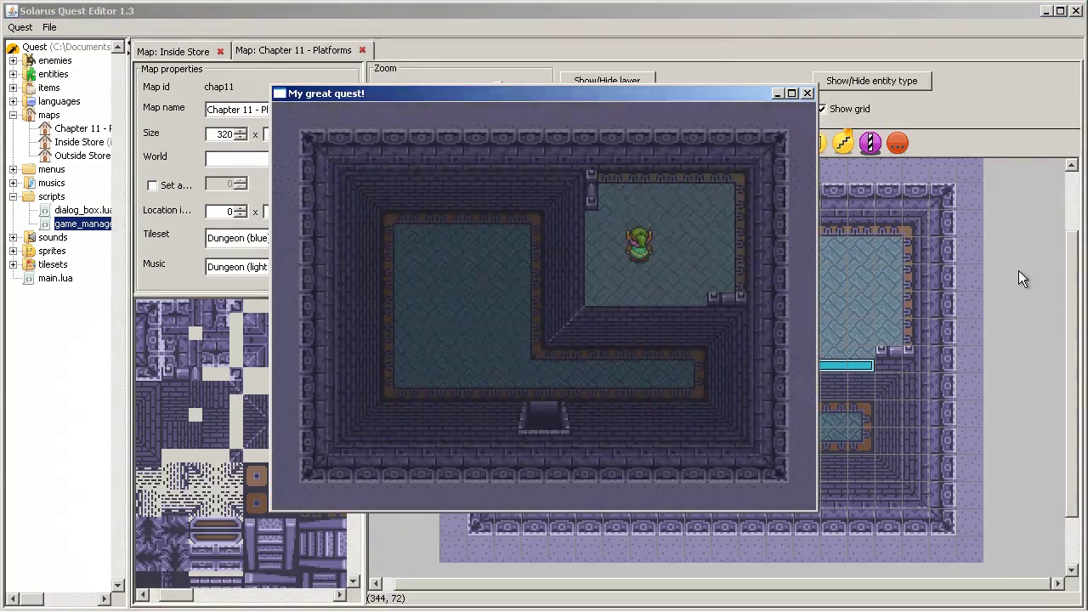
key("Left")
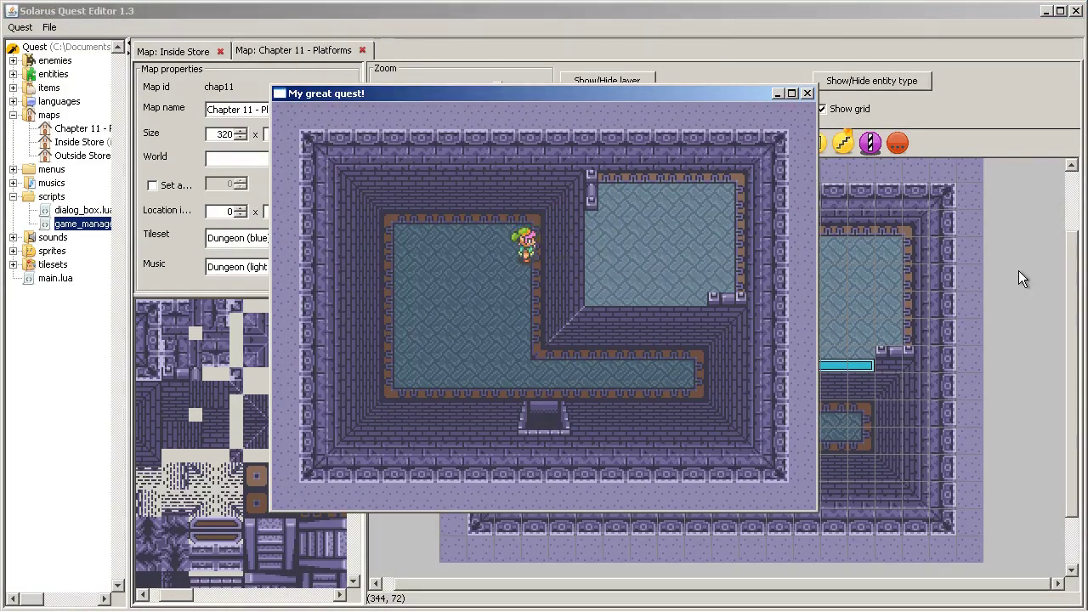
key("Down")
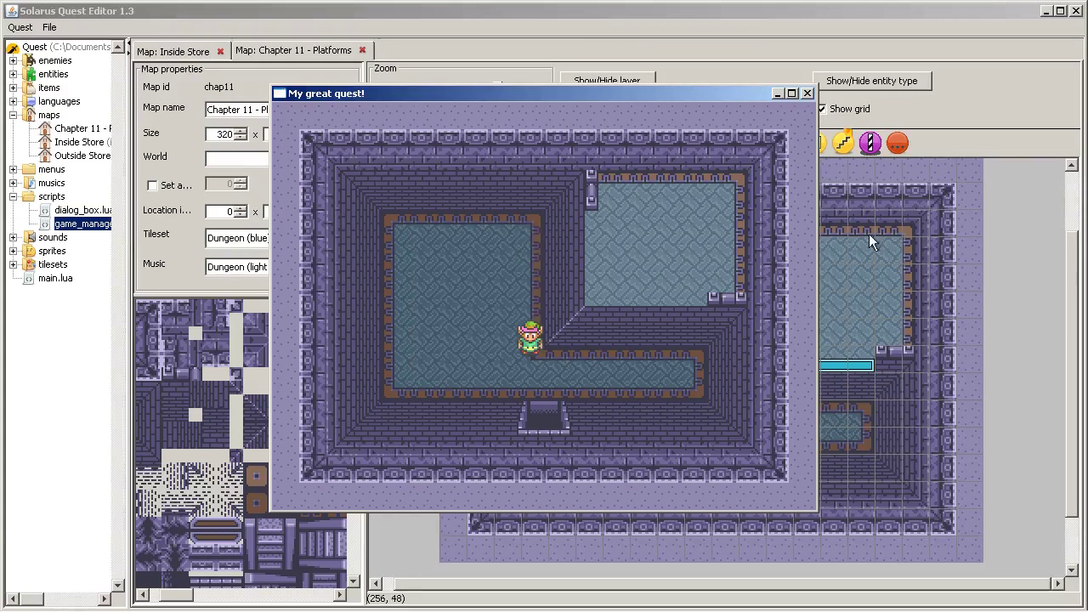
left_click(807, 92)
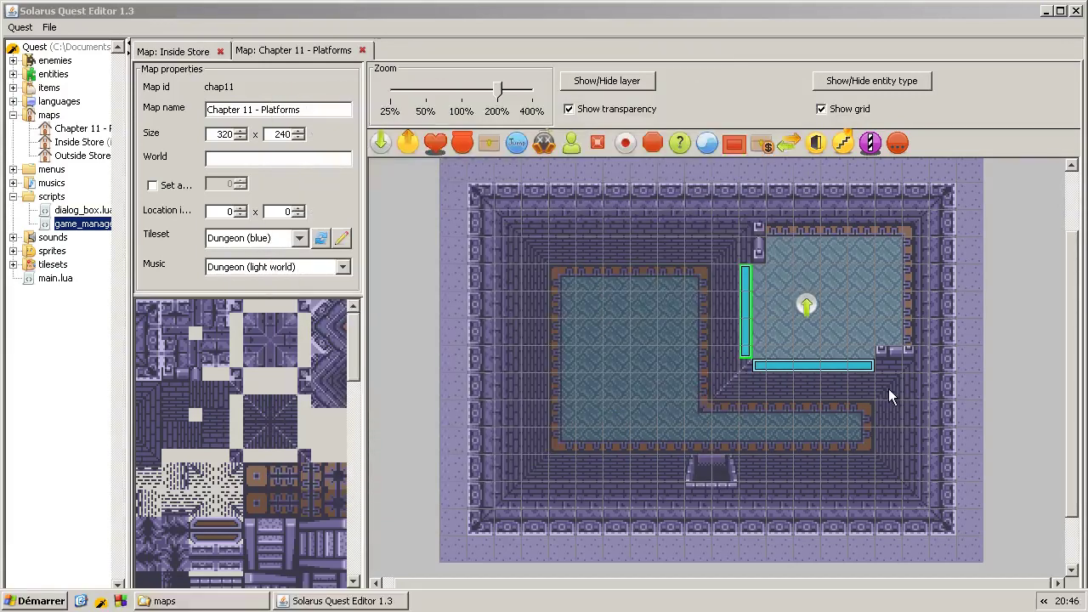
- Shorten the bottom jumper to a small piece at the platform's lower-left corner
left_click(846, 364)
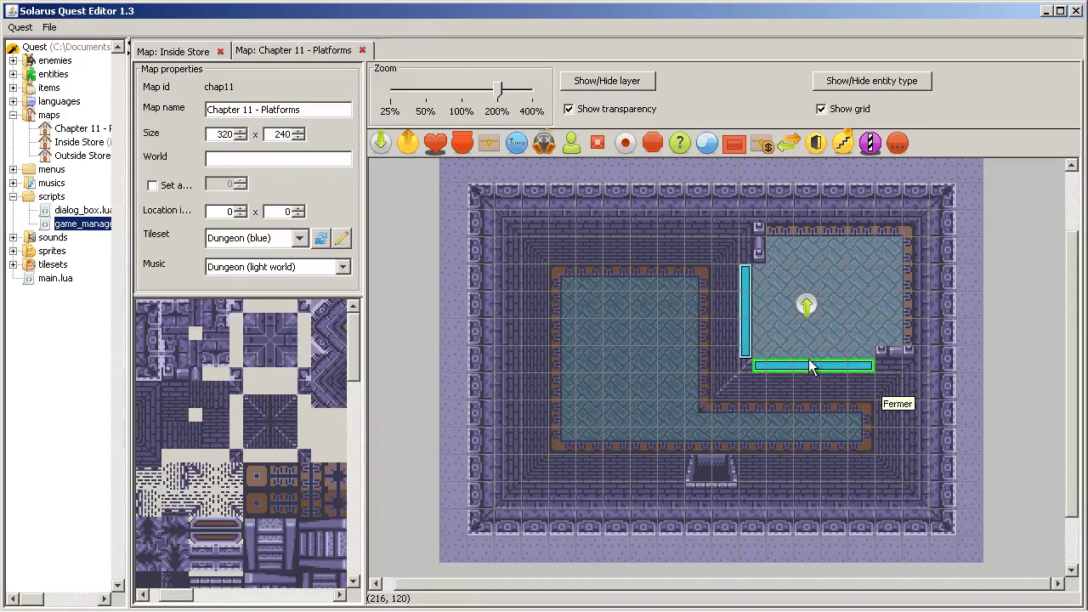
key("r")
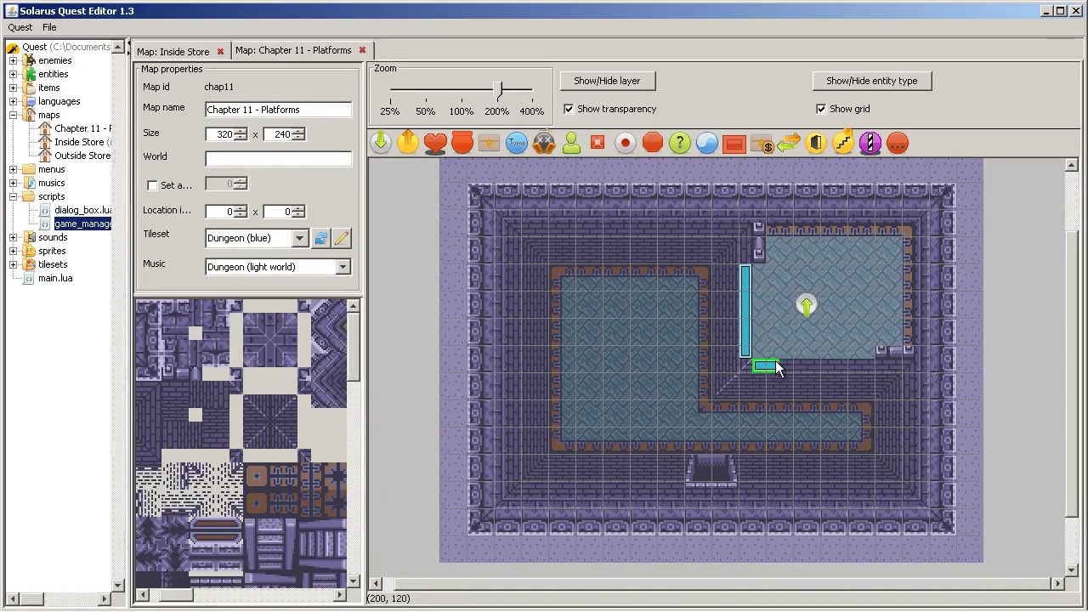
- Place the staircase's left side, steps and right side tiles between the platform's bottom edge and the lower floor
scroll(201, 327, "down", 3)
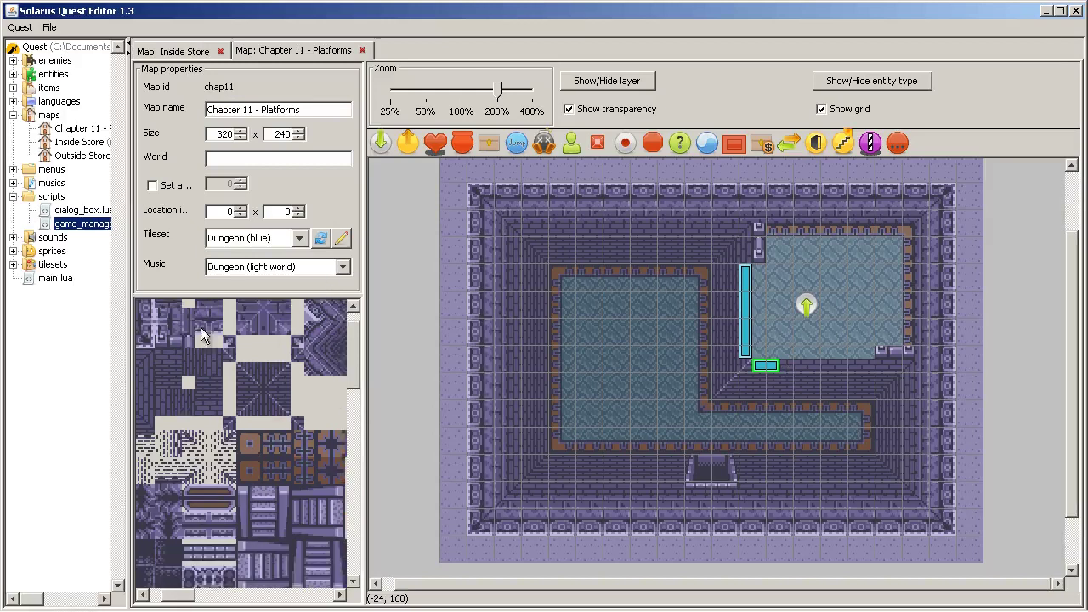
scroll(225, 399, "down", 3)
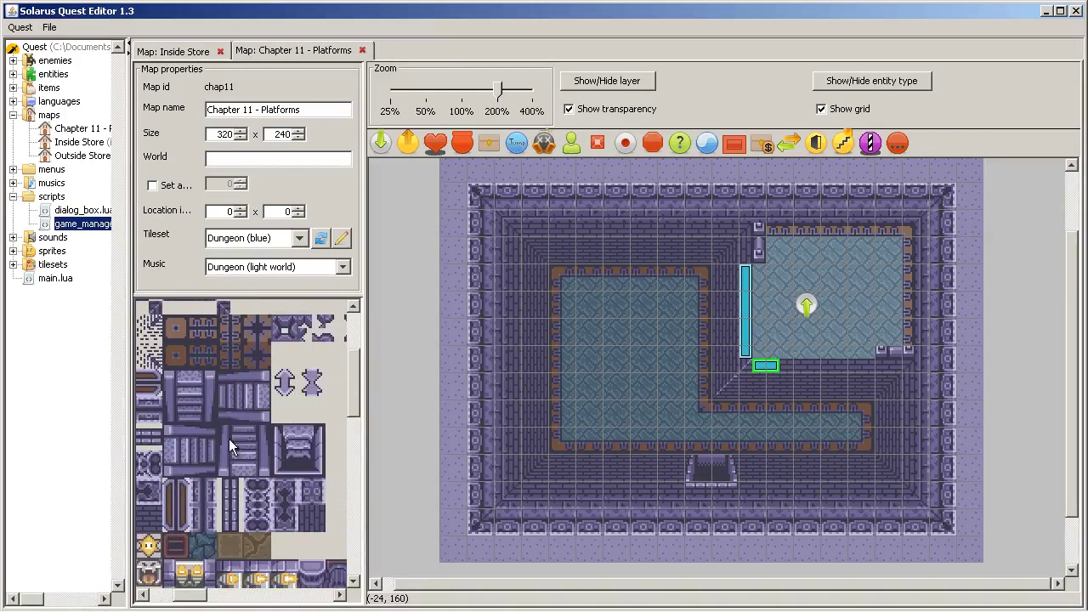
left_click(182, 381)
left_click(169, 378)
left_click(173, 394)
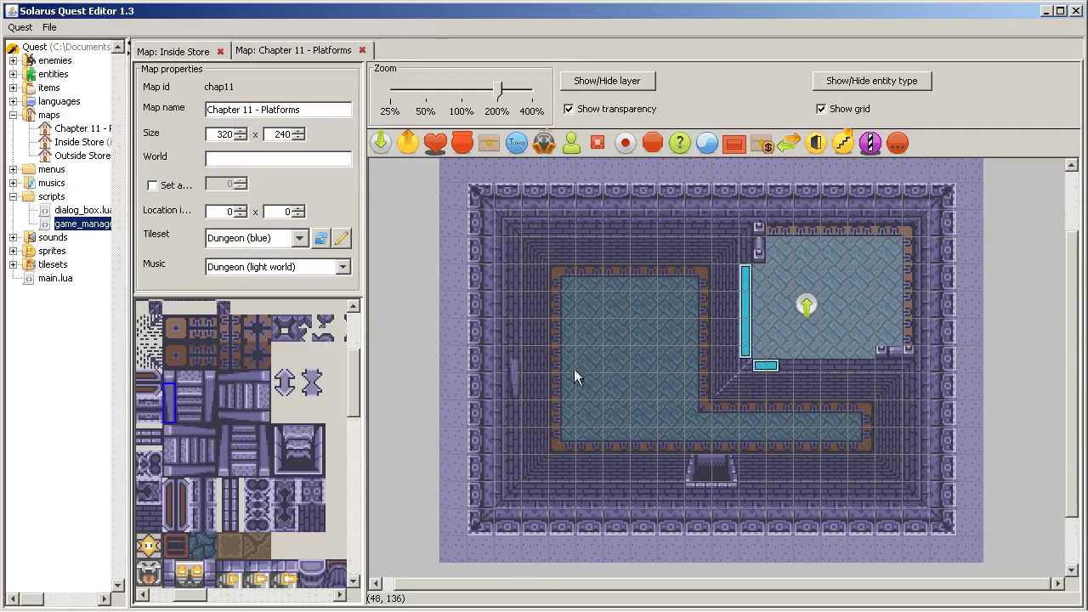
left_click(786, 394)
left_click(190, 410)
left_click(804, 391)
left_click(212, 403)
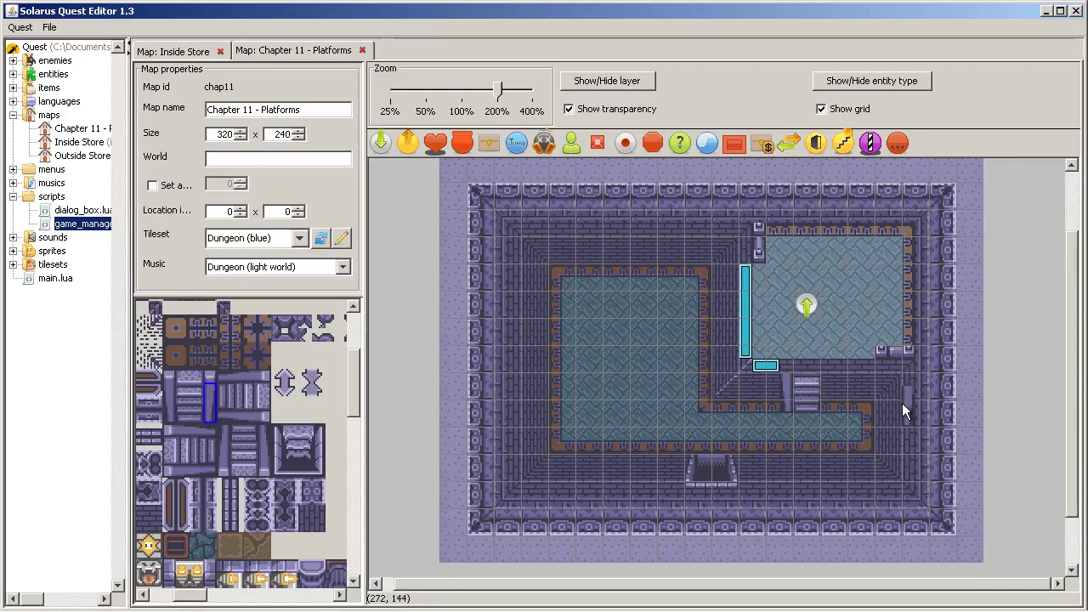
left_click(824, 389)
left_click(174, 374)
left_click(327, 408)
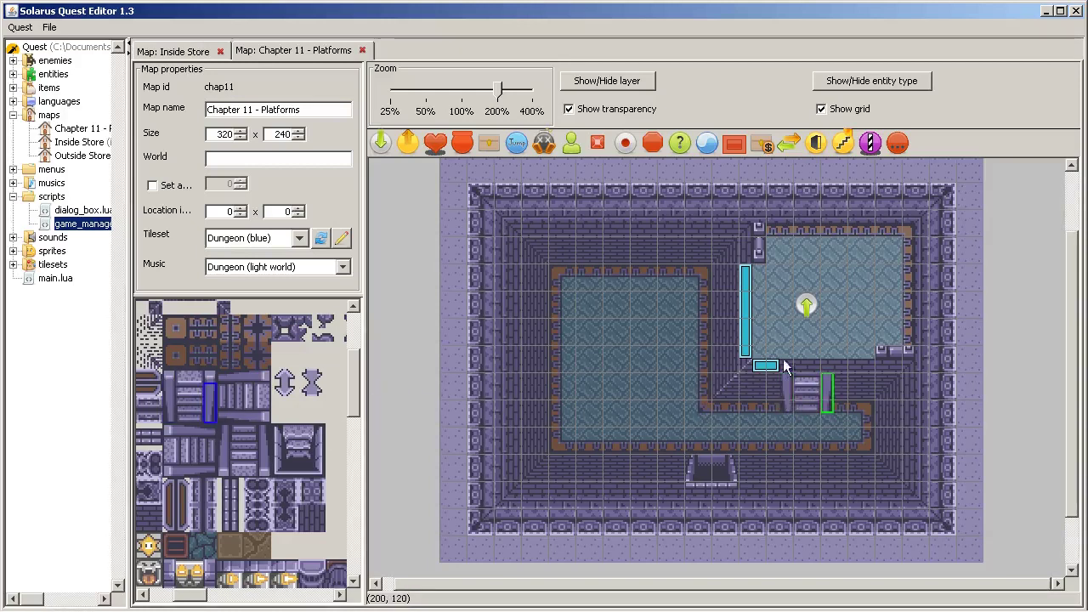
- Select the three staircase tiles, and hide and show the intermediate layer to check which layer they are on
left_click(797, 386)
left_click(789, 389, "ctrl")
left_click(826, 390, "ctrl")
left_click(620, 81)
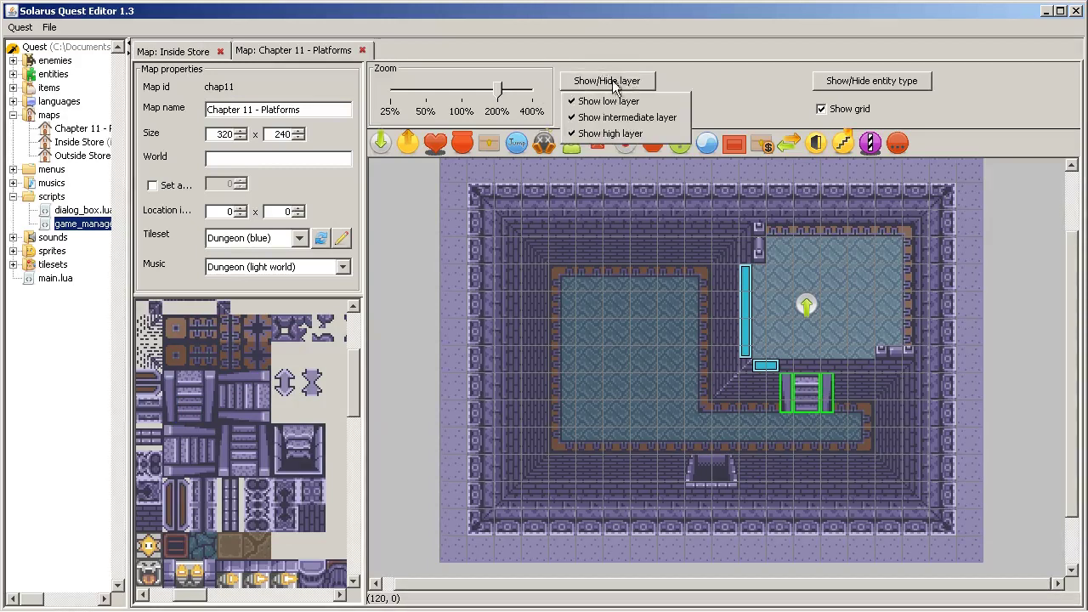
left_click(595, 117)
left_click(624, 83)
left_click(594, 116)
- Add the staircase's top row: left corner, middle step and right corner tiles directly below the platform's edge
left_click(202, 365)
left_click(164, 372)
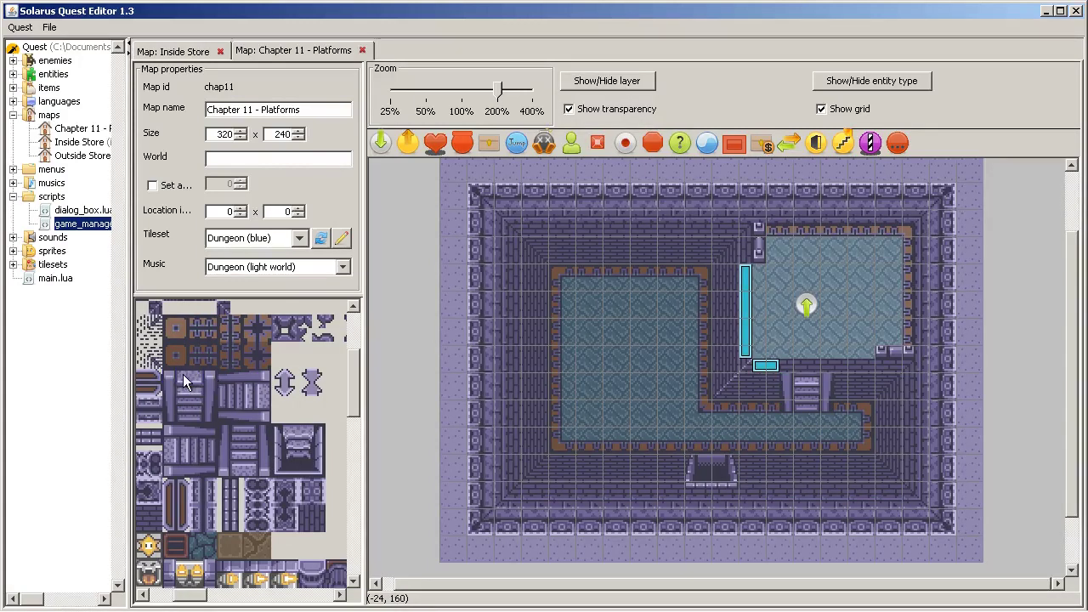
left_click(168, 376)
left_click(783, 368)
left_click(187, 376)
left_click(795, 358)
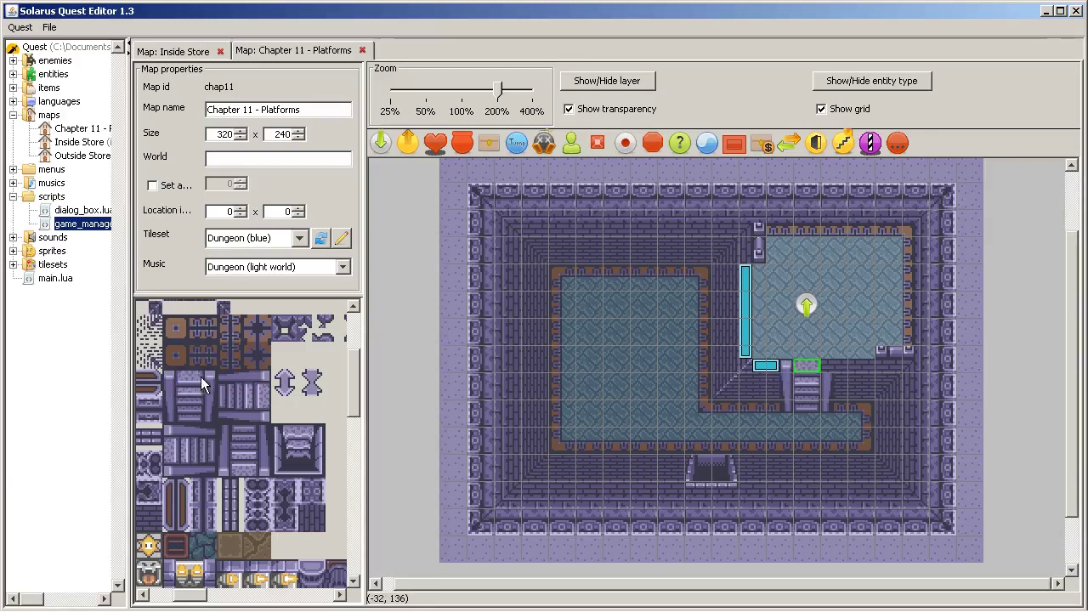
left_click(206, 376)
left_click(831, 365)
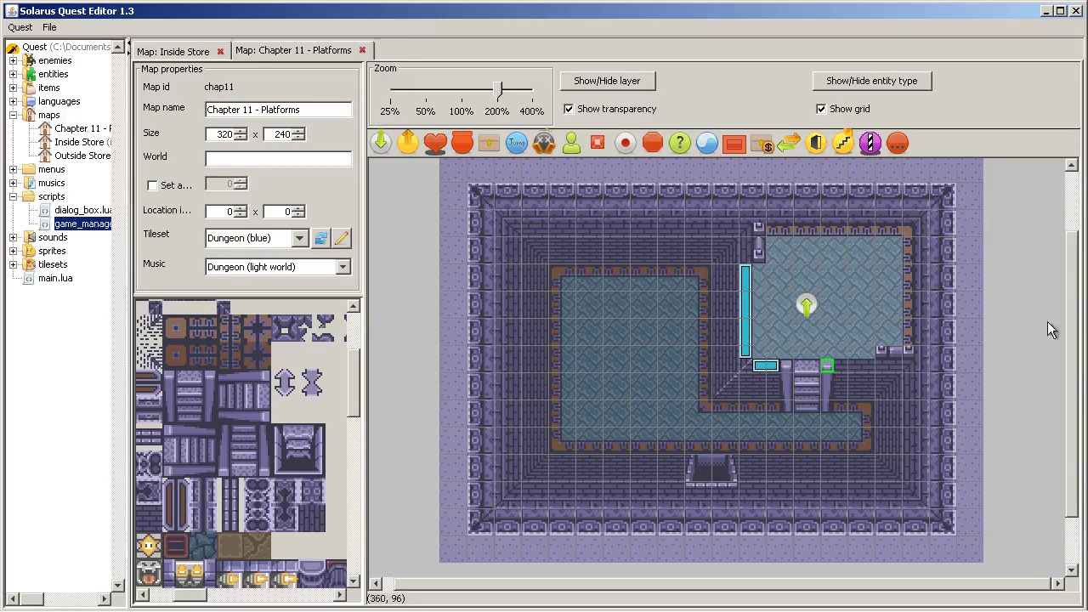
- Inspect the tiles at the top of the staircase, both corner pieces and the middle step
scroll(731, 390, "up", 2)
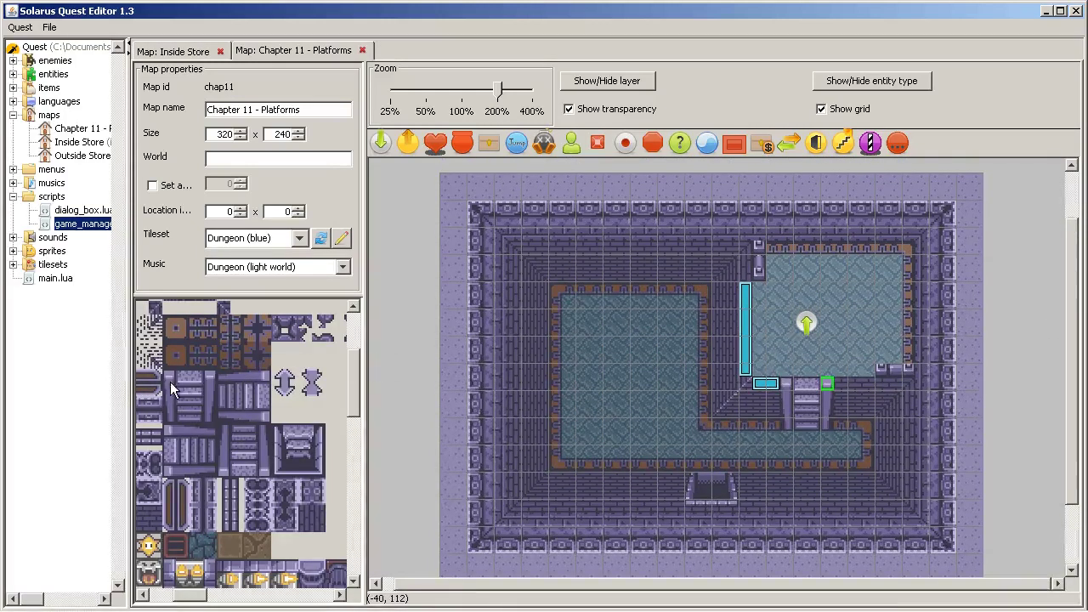
key("Delete")
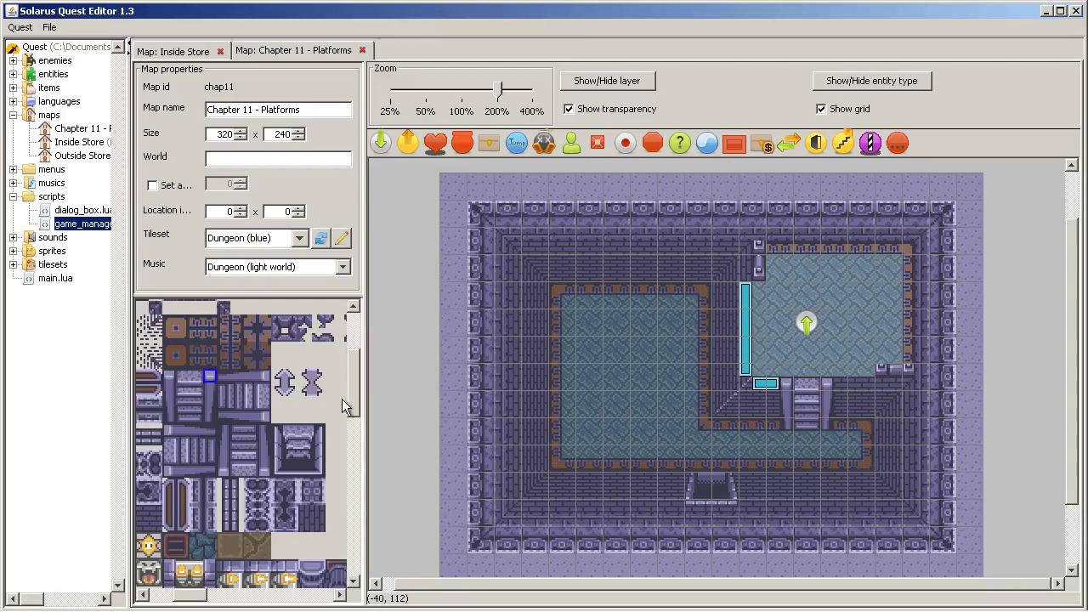
left_click(785, 384)
left_click(823, 382, "ctrl")
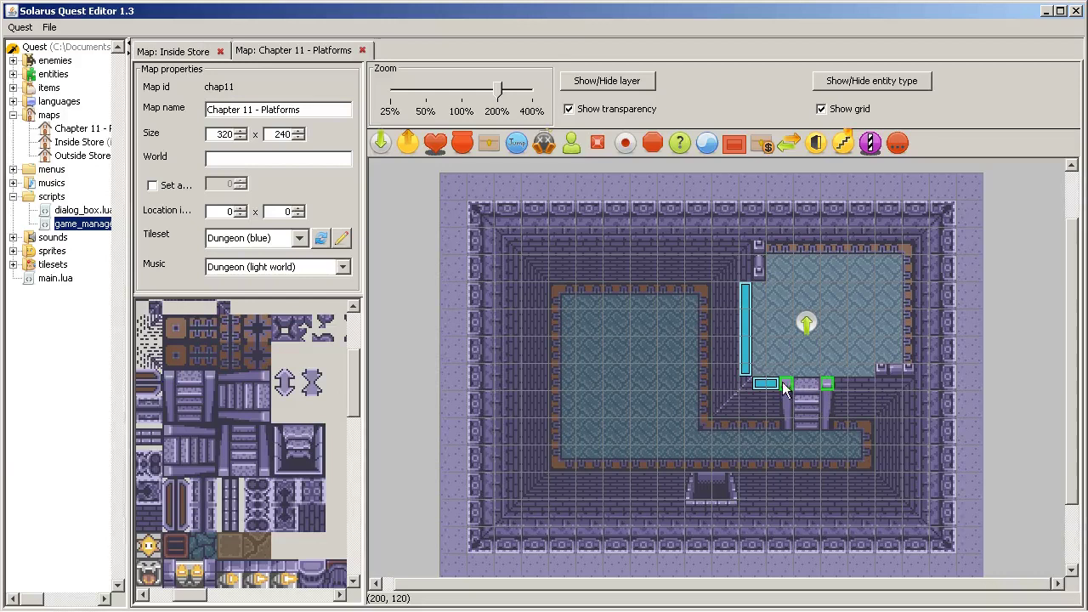
left_click(798, 380)
left_click(1025, 340)
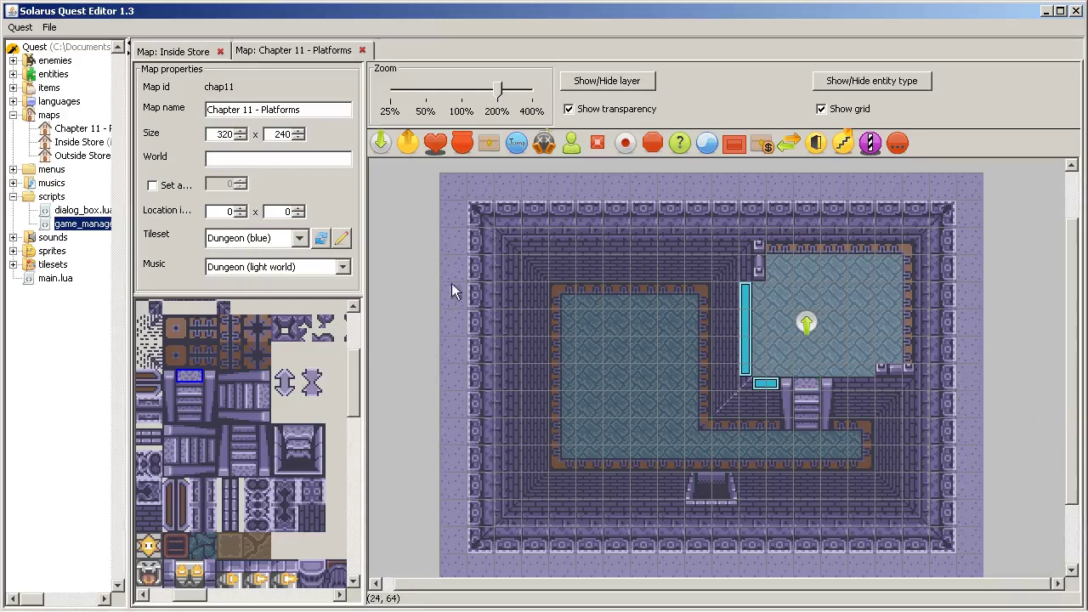
scroll(340, 424, "down", 3)
scroll(343, 386, "up", 3)
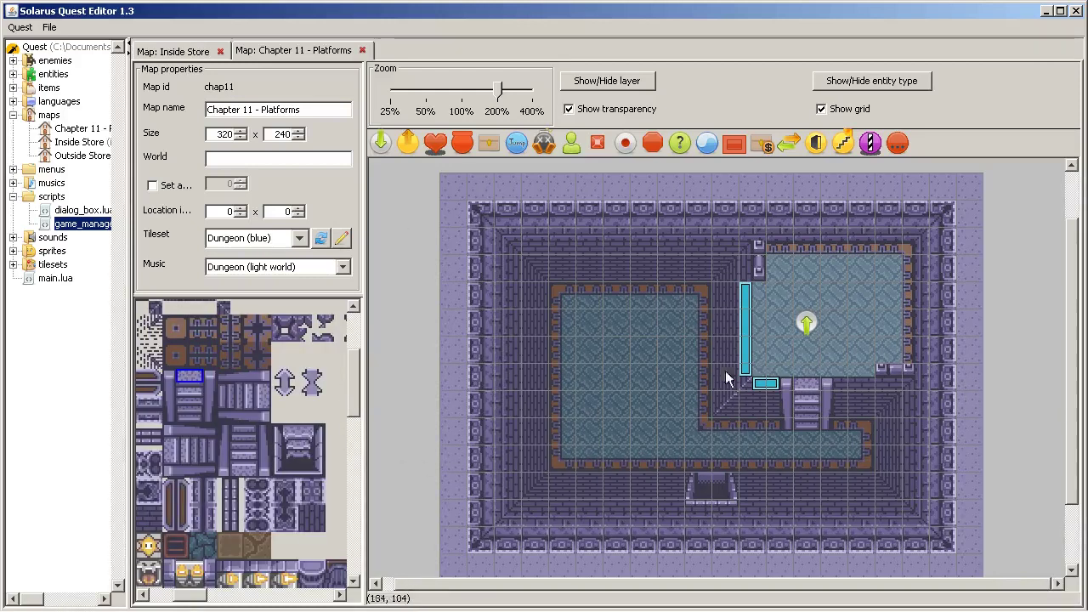
- Duplicate the short bottom jumper to the other side of the staircase and widen it up to the lower-right railing
left_click(764, 385)
key("ctrl+v")
left_click_drag(848, 392, 868, 387)
left_click(945, 392)
left_click(966, 394)
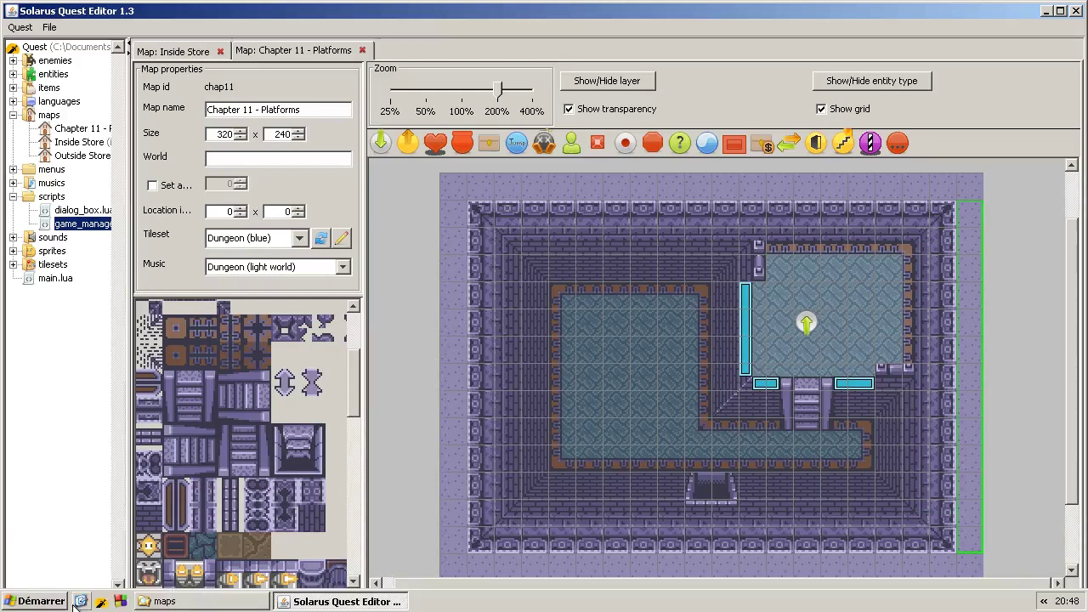
- Test the map by walking the hero around the new staircase in several directions, and close the game window
left_click(81, 601)
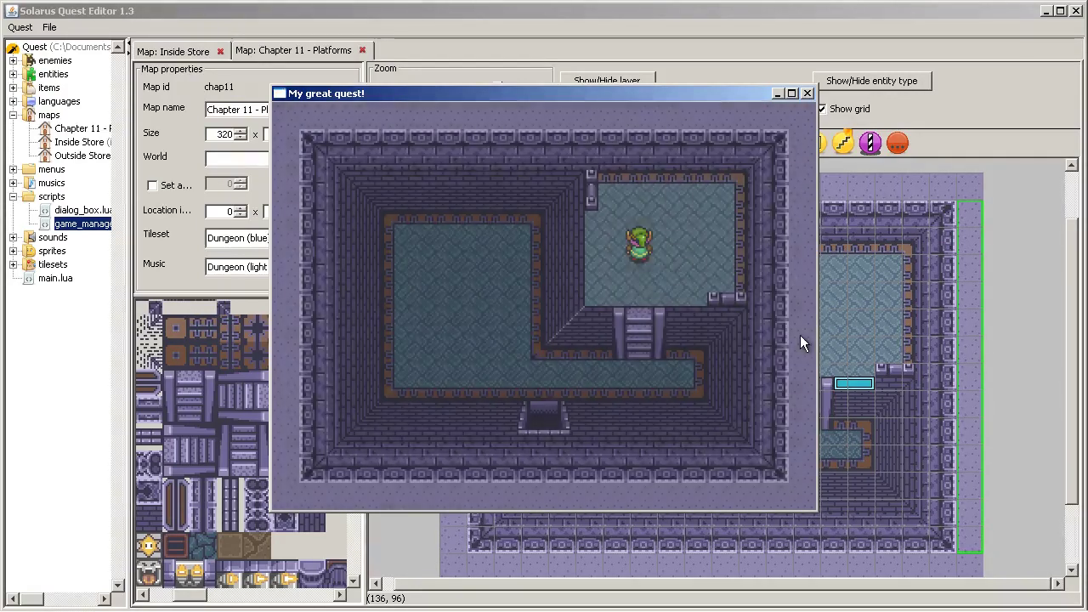
key("Down")
key("Right")
key("Left")
key("Down")
key("Up")
key("Down")
key("Up")
key("Up")
key("Down")
key("Left")
key("Right")
key("Up")
left_click(809, 93)
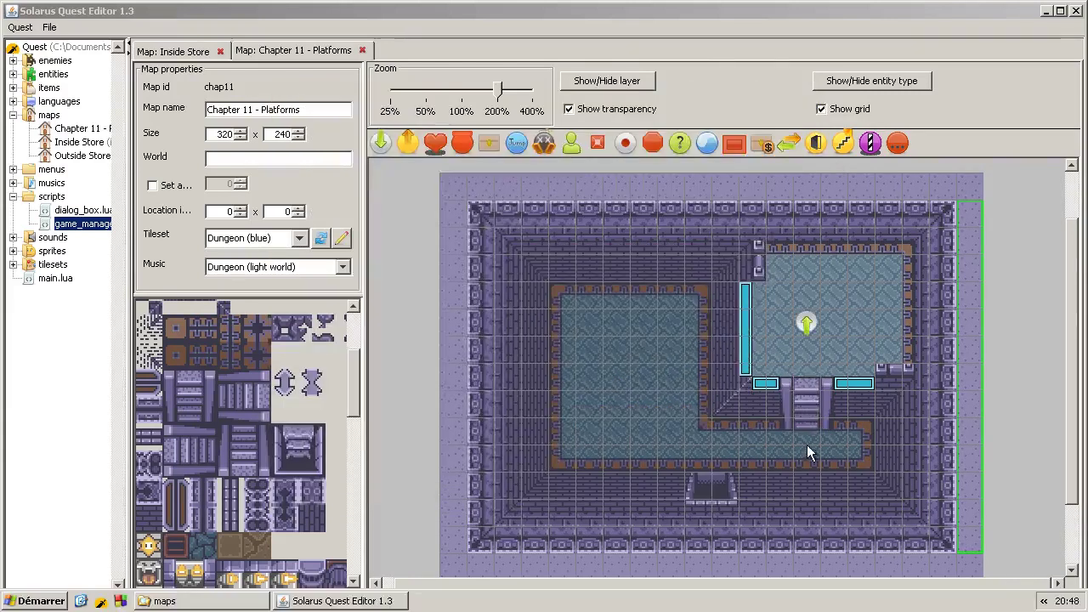
- Inspect the staircase's top step, the platform's right railing and the lower floor strip by selecting each
left_click(804, 387)
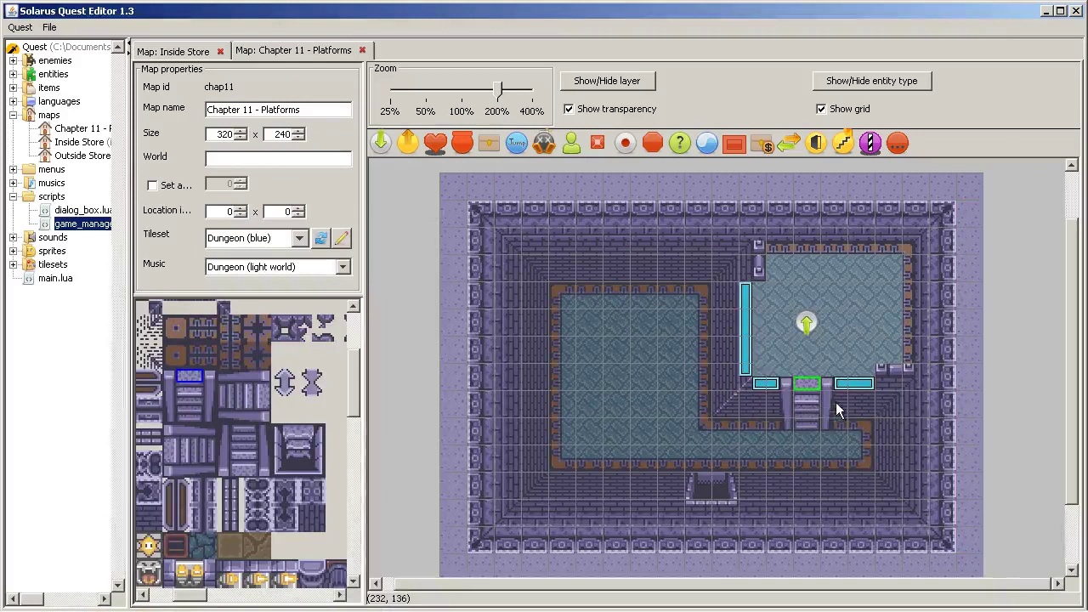
left_click(909, 269)
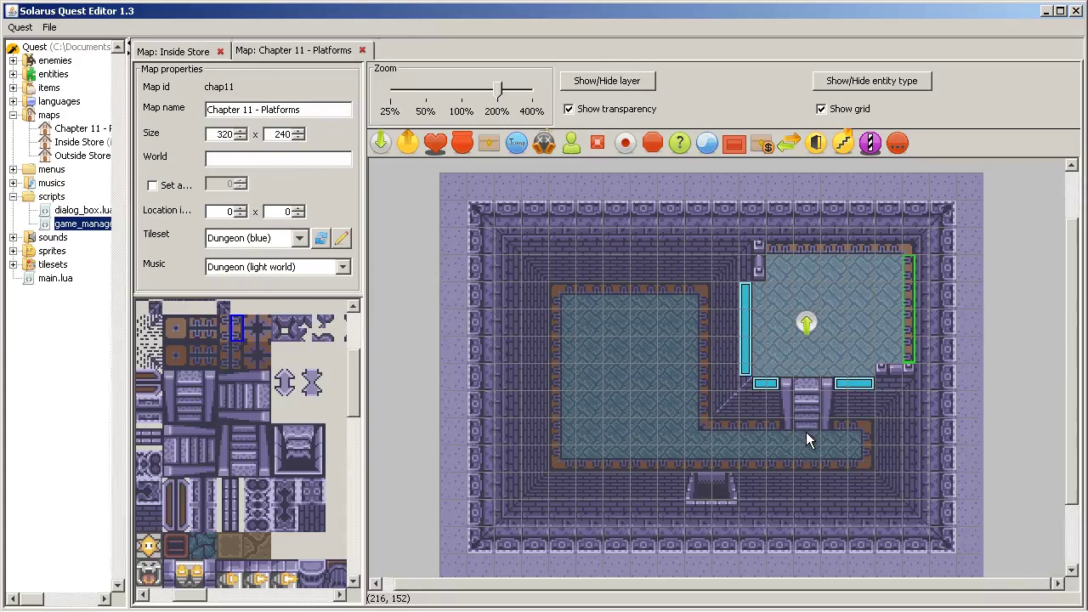
left_click(806, 432)
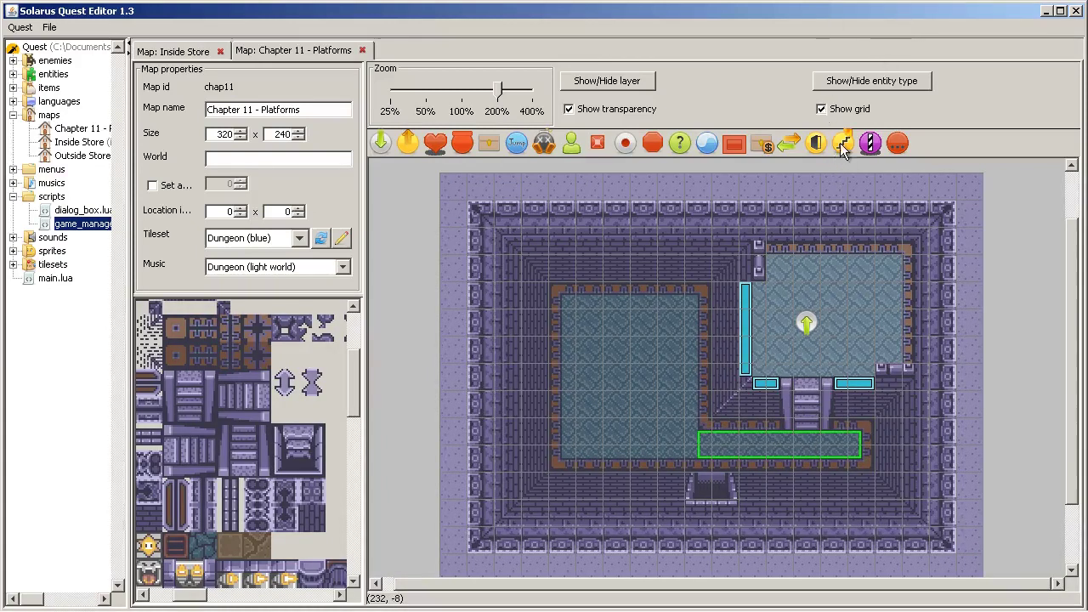
- Place a stairs entity on the middle of the staircase and set its subtype to Inside a single floor
left_click(808, 399)
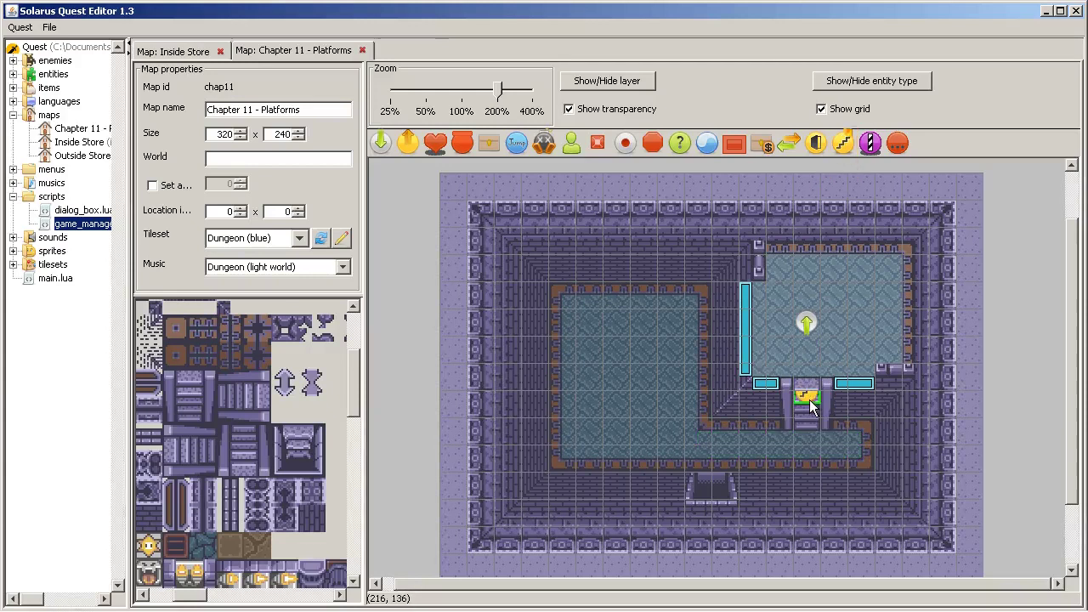
double_click(806, 404)
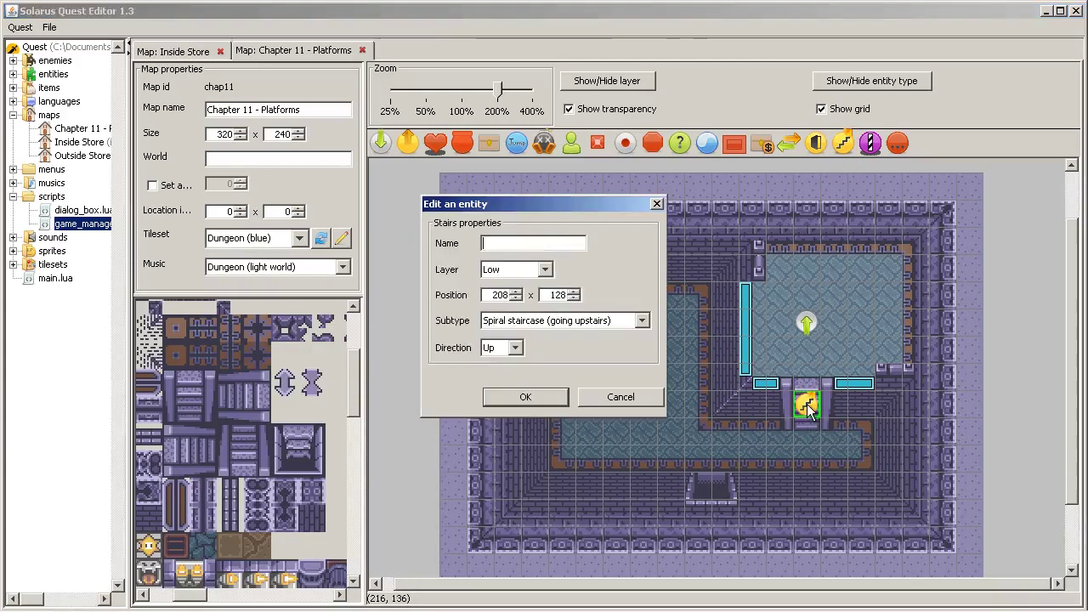
left_click(551, 319)
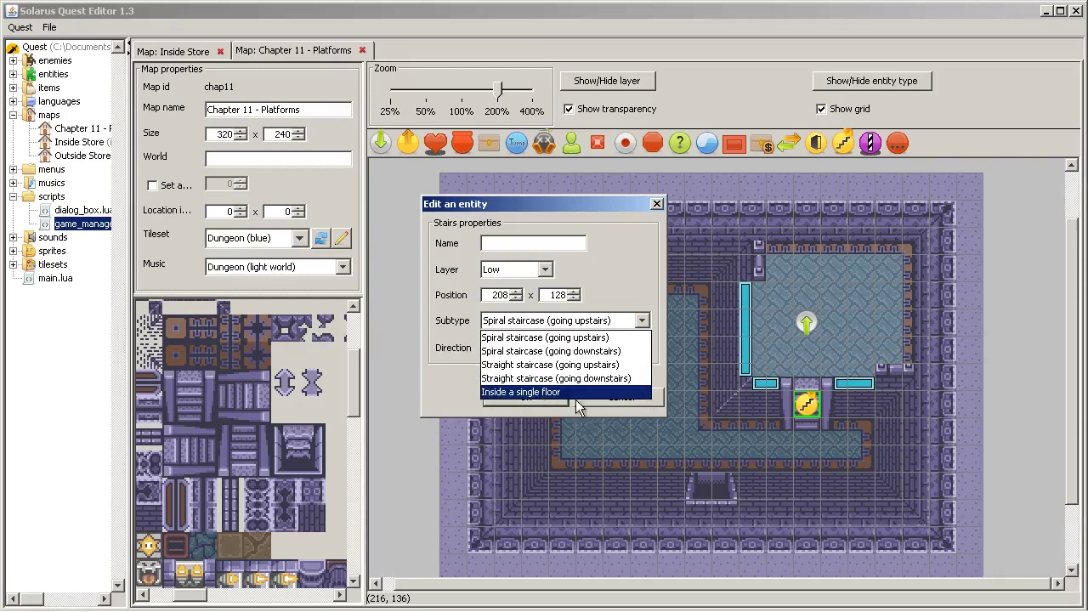
left_click(608, 392)
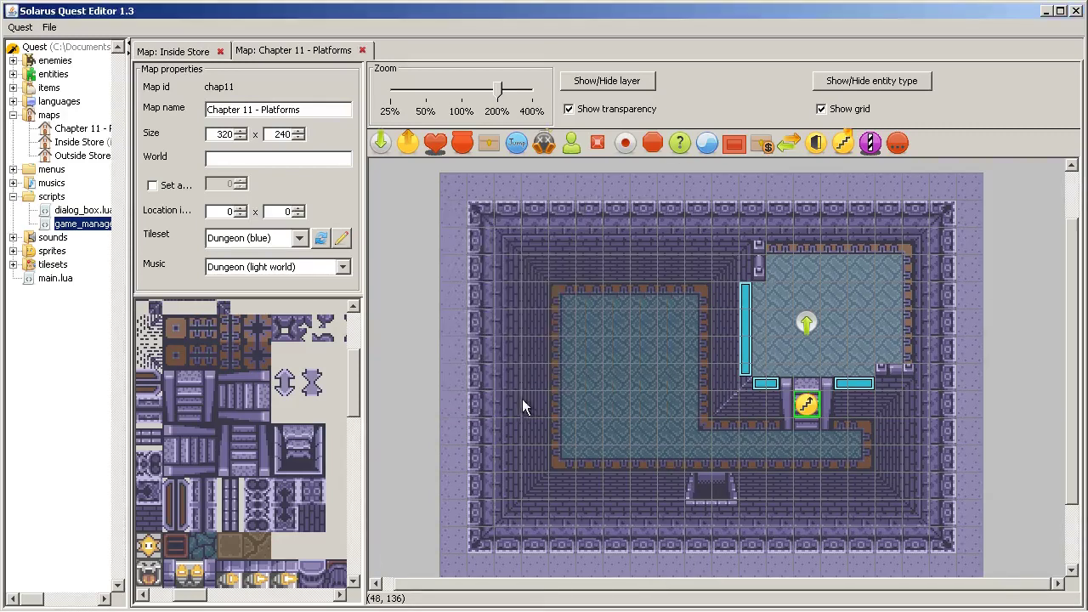
left_click(524, 398)
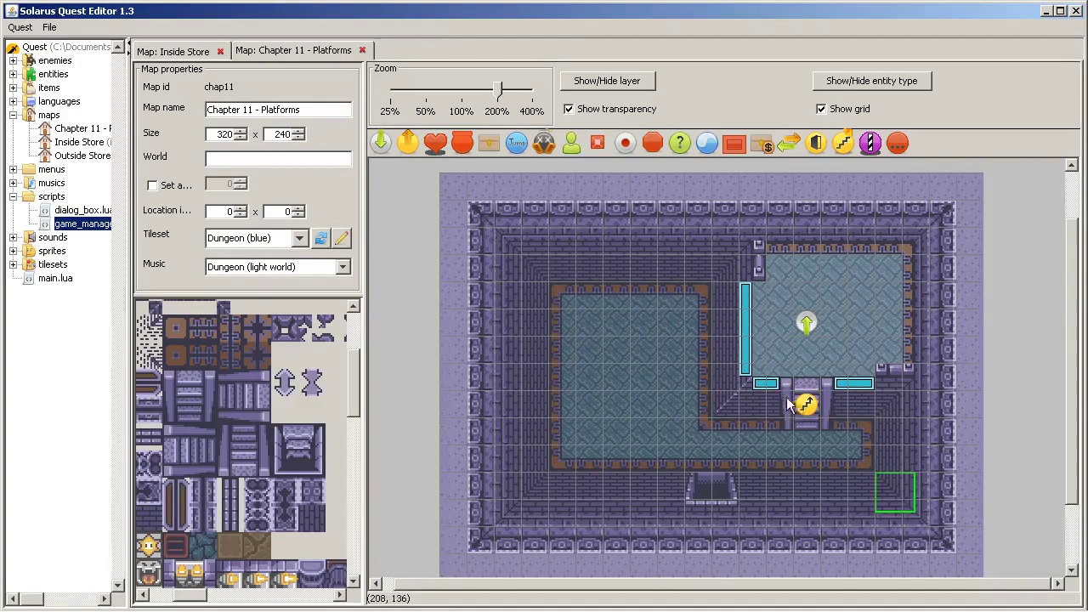
left_click(806, 427)
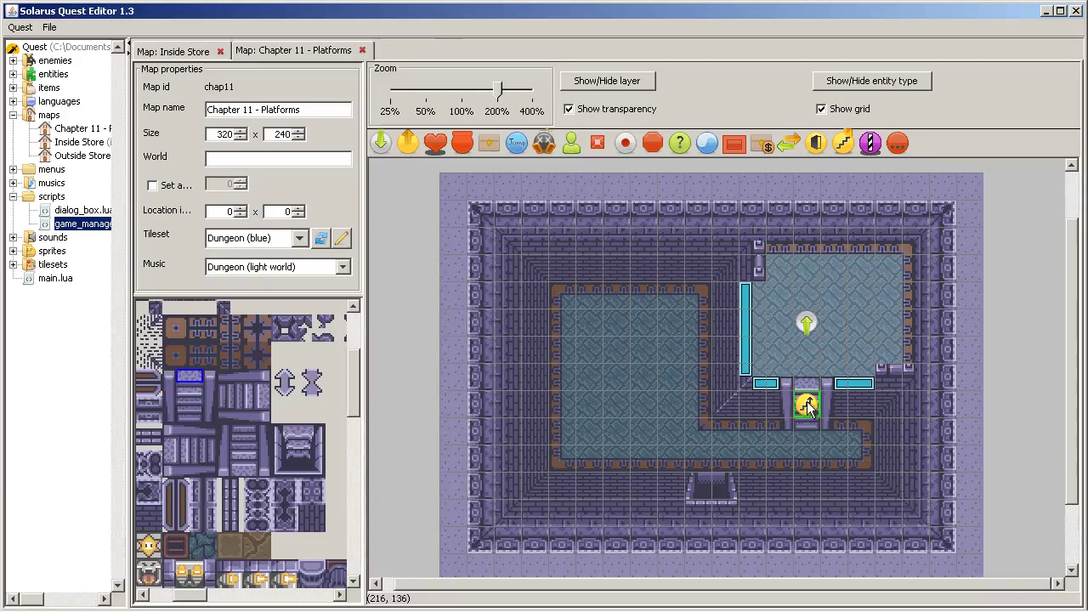
- Run the quest, walk the hero down and back up the staircase, and close the game window
mouse_move(141, 606)
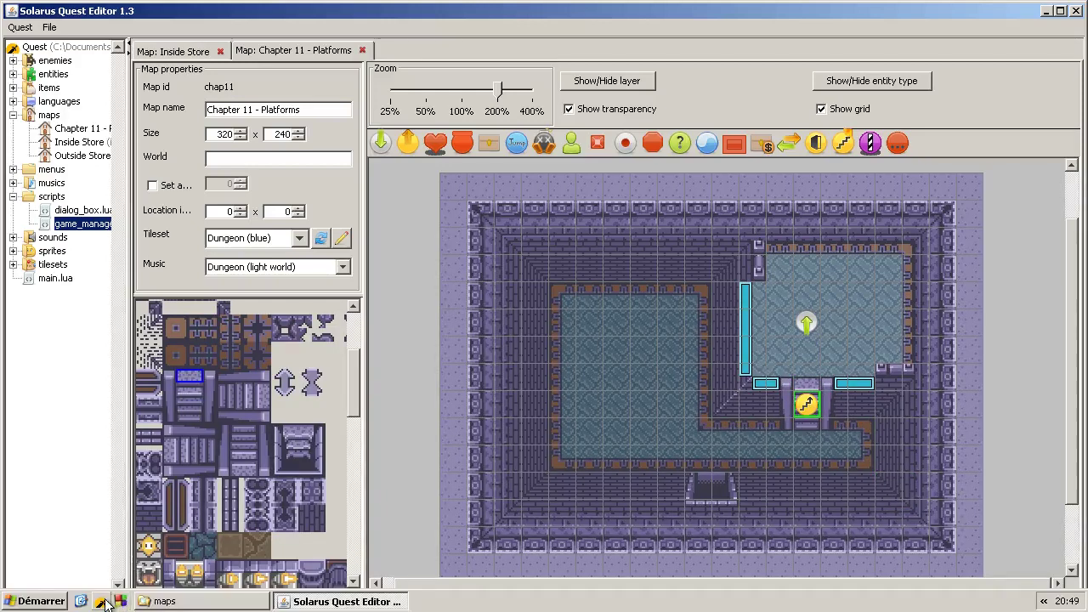
left_click(103, 601)
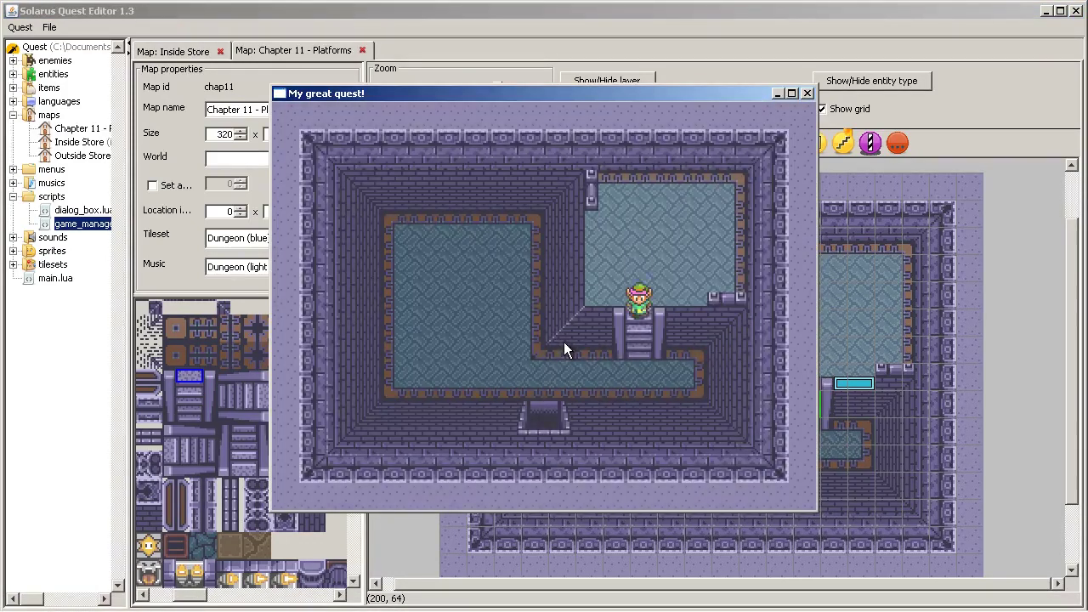
key("Down")
key("Up")
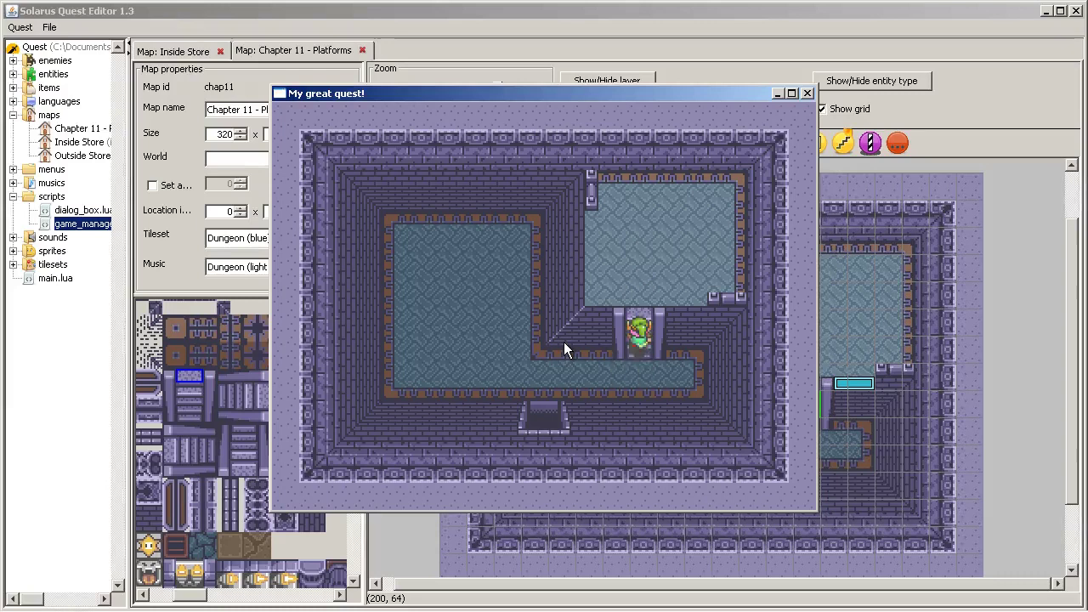
key("Up")
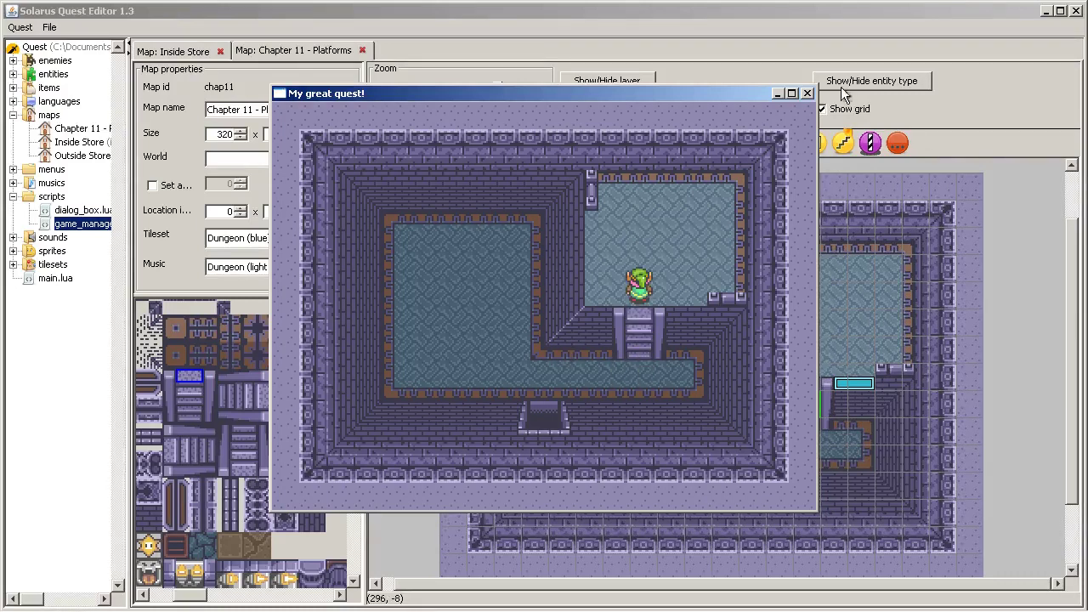
left_click(806, 93)
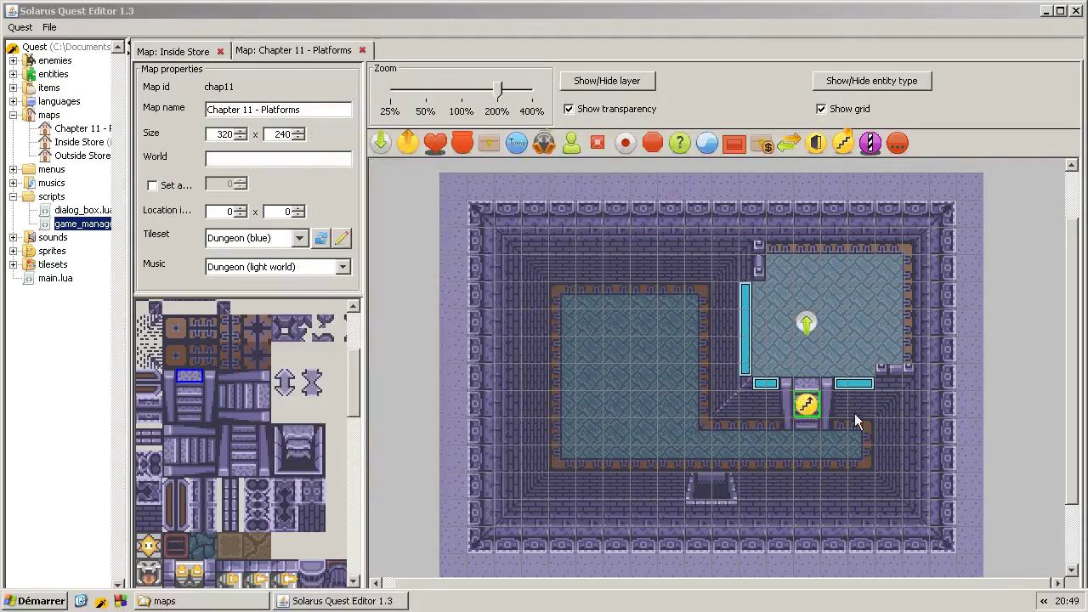
left_click(1008, 255)
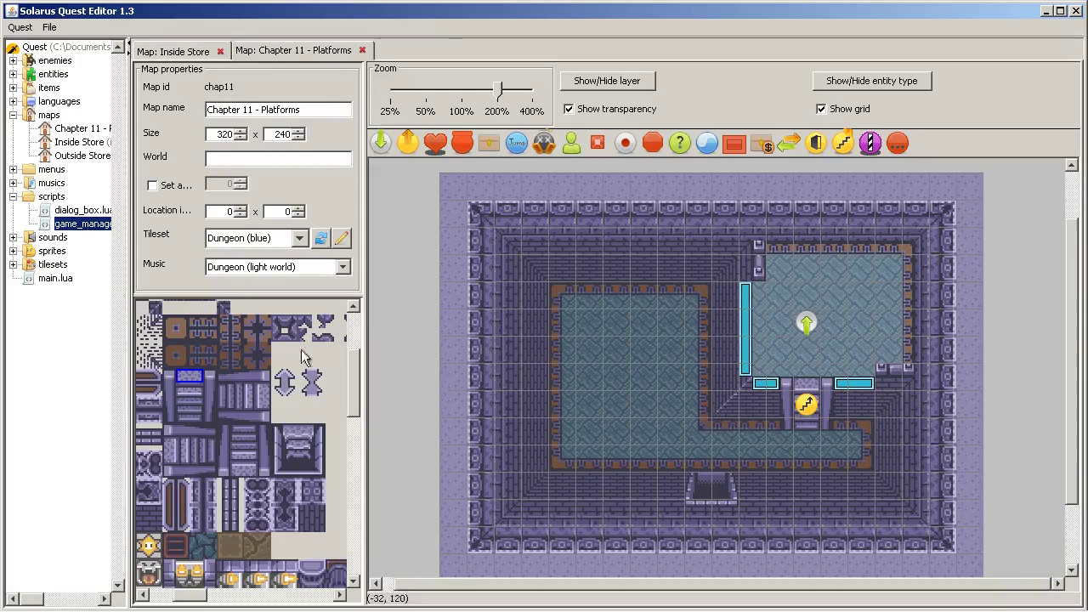
- Duplicate the raised platform's floor tile into the room's upper-left corner and resize it over the top of the lower floor
left_click(854, 292)
key("ctrl+c")
key("ctrl+v")
left_click(591, 310)
key("r")
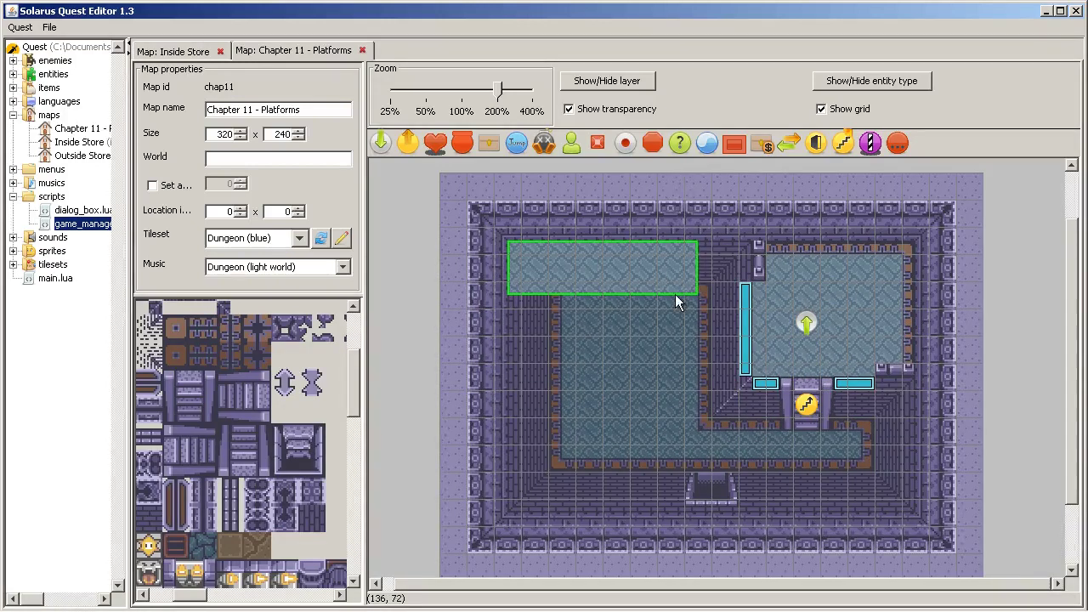
left_click(674, 300)
- Add a second floor tile below it along the left wall, and narrow the upper tile to form an L-shaped platform
key("ctrl+c")
key("ctrl+v")
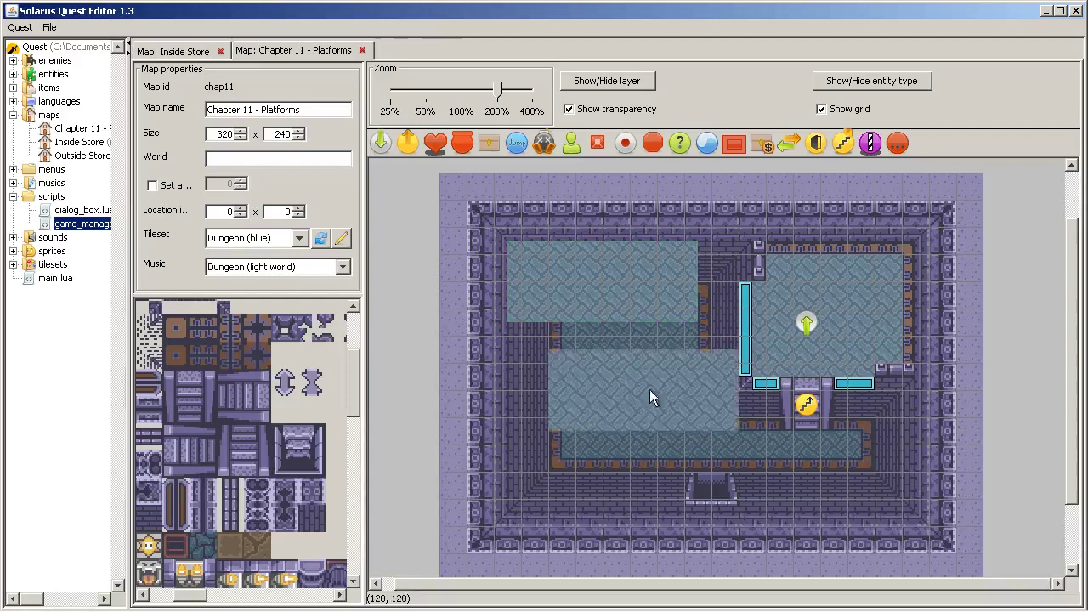
left_click(608, 367)
key("r")
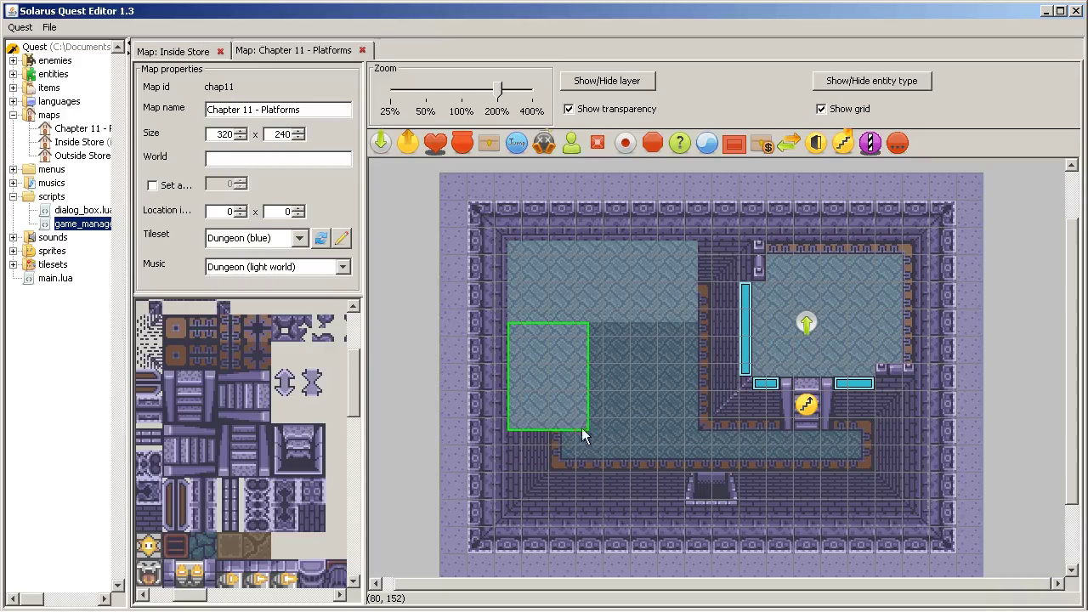
left_click(788, 417)
left_click_drag(690, 318, 685, 310)
key("r")
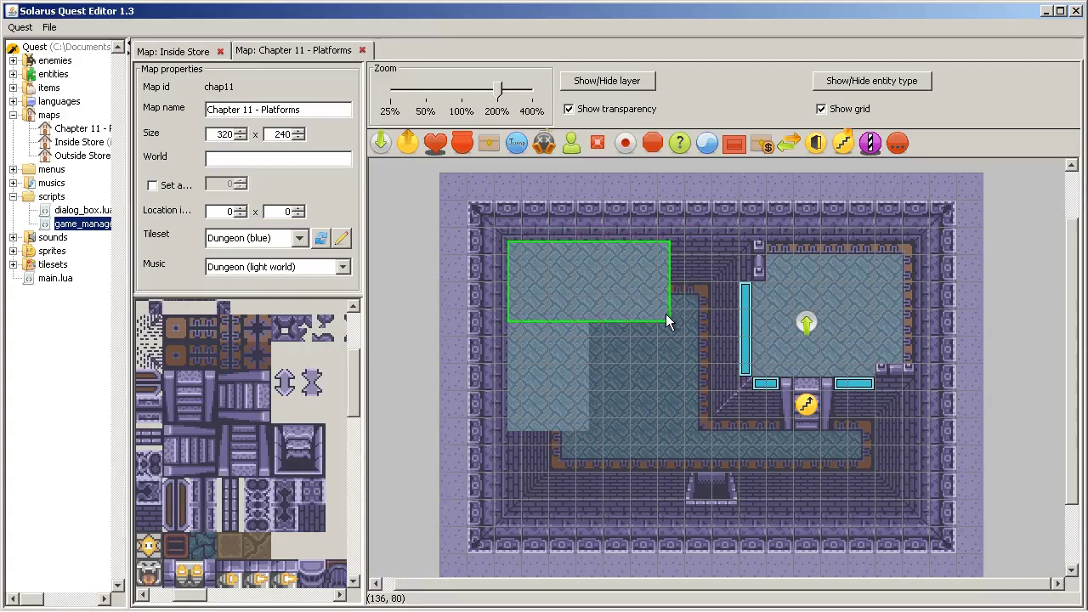
left_click(723, 389)
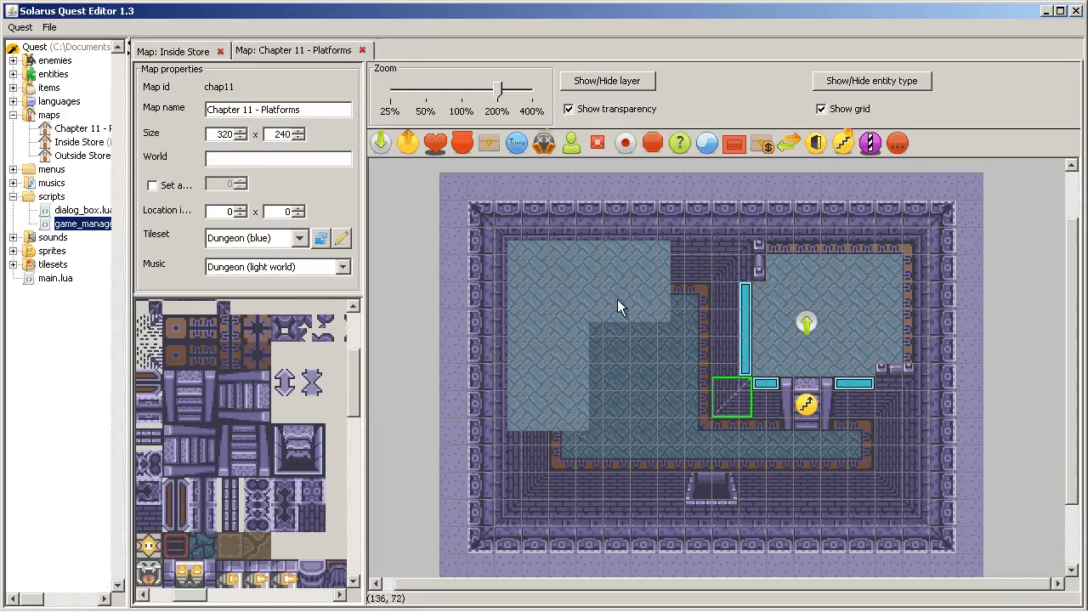
- Add brown border tiles along the top and left edges of the new platform, with a corner tile joining them
middle_click_drag(235, 447, 273, 596)
left_click(246, 466)
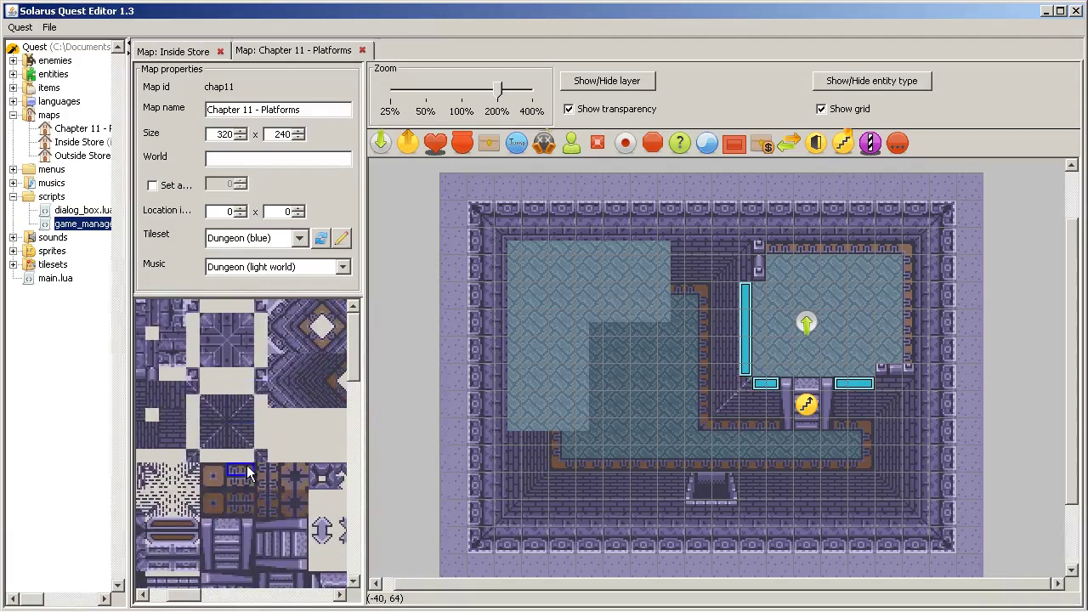
left_click(539, 250)
left_click_drag(539, 250, 643, 247)
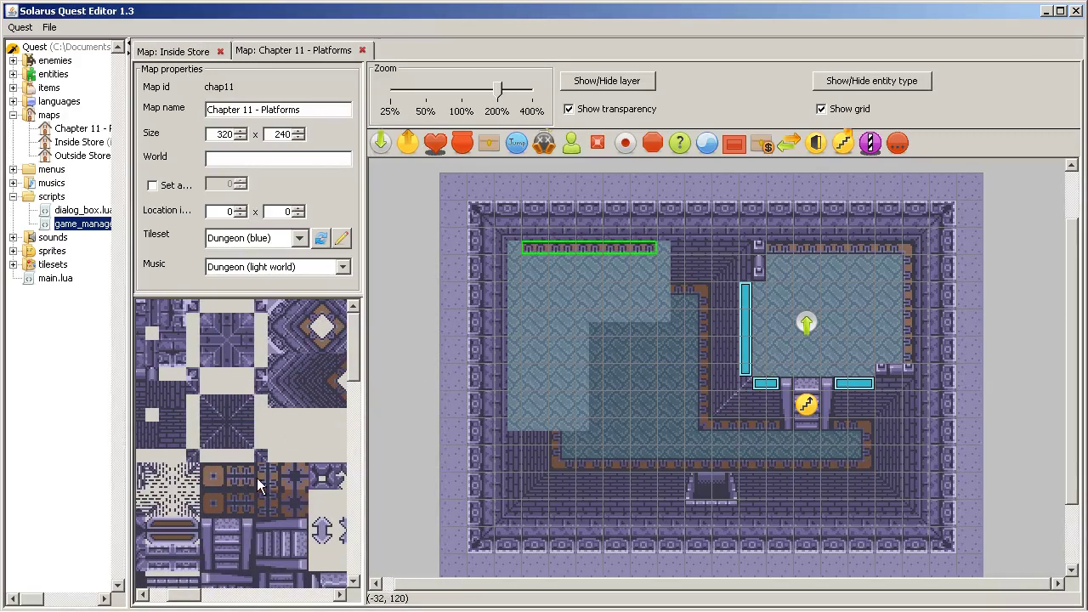
left_click(260, 482)
left_click_drag(512, 268, 520, 416)
left_click(204, 468)
left_click(508, 253)
- Copy the right platform's vertical railing to the new platform's right edge, add a bottom post, and stretch the rail between the posts
left_click(761, 245)
left_click(759, 263, "ctrl")
key("ctrl+c")
key("ctrl+v")
left_click(666, 254)
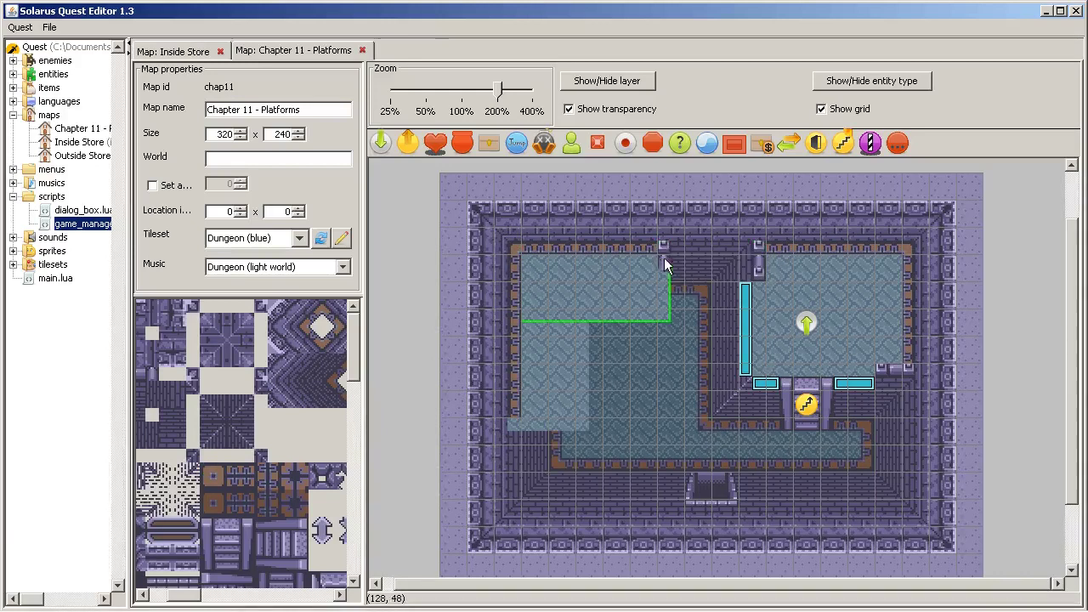
left_click(663, 310)
left_click(668, 260)
key("r")
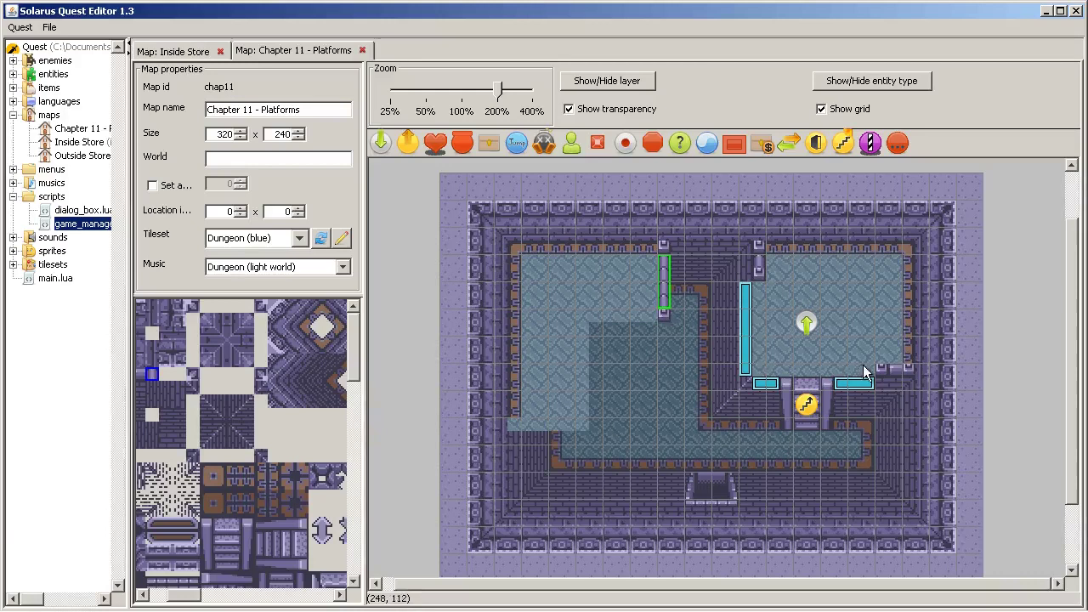
- Copy the horizontal railing to the left platform's bottom edge, stretch it across the platform's width, and add an end post
left_click(887, 368)
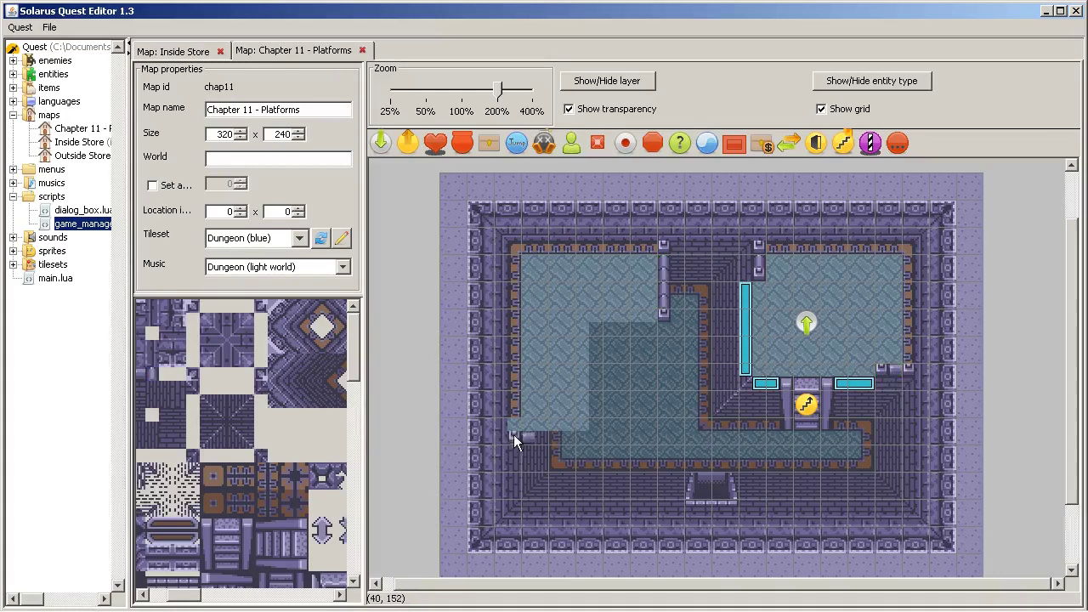
left_click_drag(554, 421, 532, 422)
key("ctrl+z")
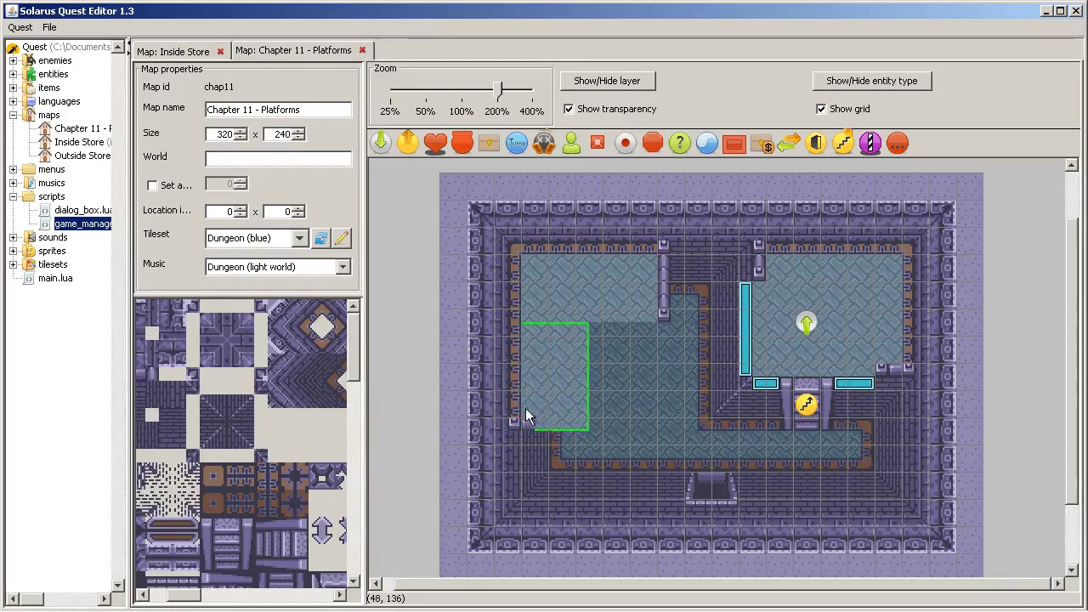
left_click(546, 421)
left_click(513, 420)
key("ctrl+c")
key("ctrl+v")
left_click(581, 421)
left_click(569, 243)
left_click(573, 271)
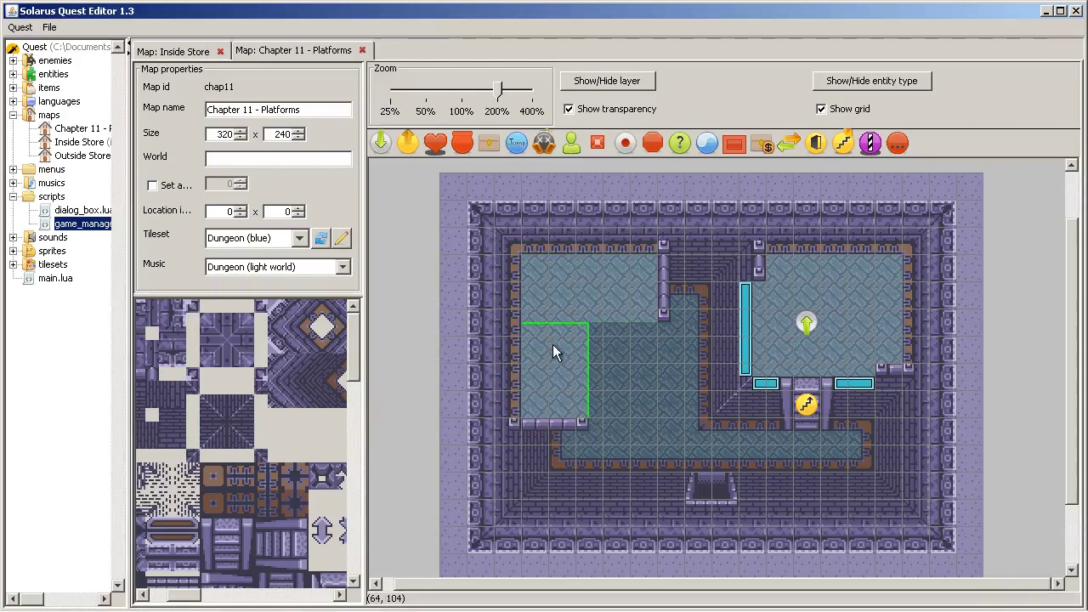
left_click(782, 327)
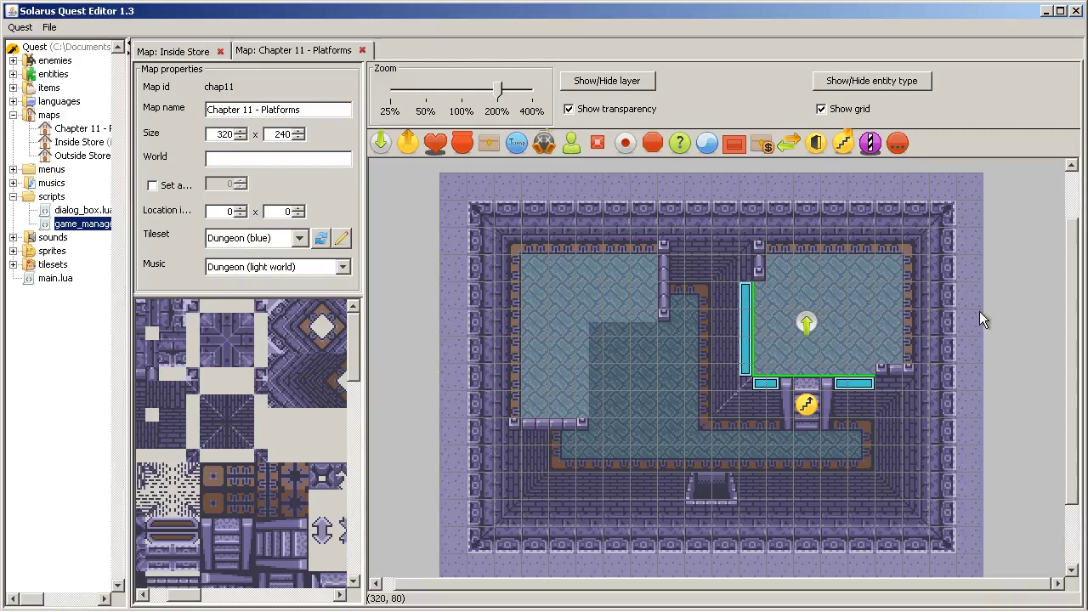
left_click(1044, 313)
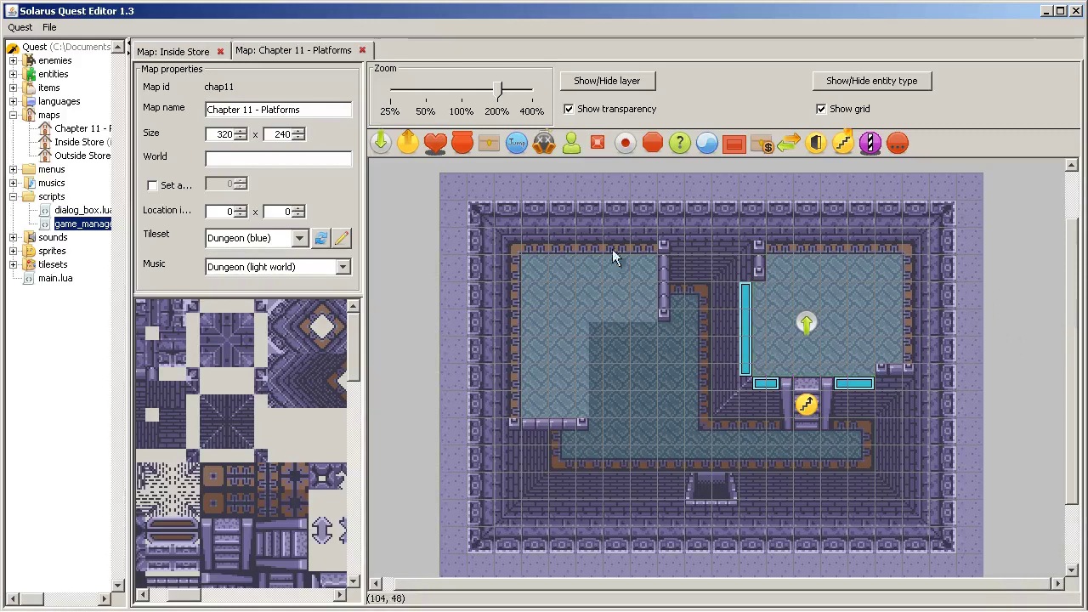
left_click(895, 406)
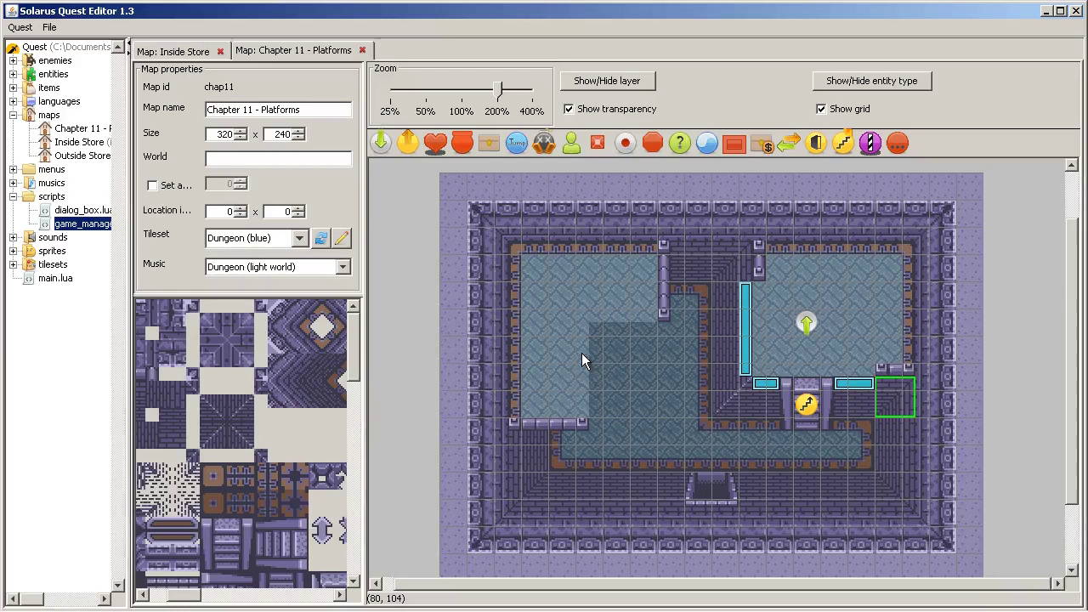
- Move the hero's starting destination onto the left platform and run the quest
left_click_drag(815, 326, 548, 379)
mouse_move(140, 608)
left_click(100, 601)
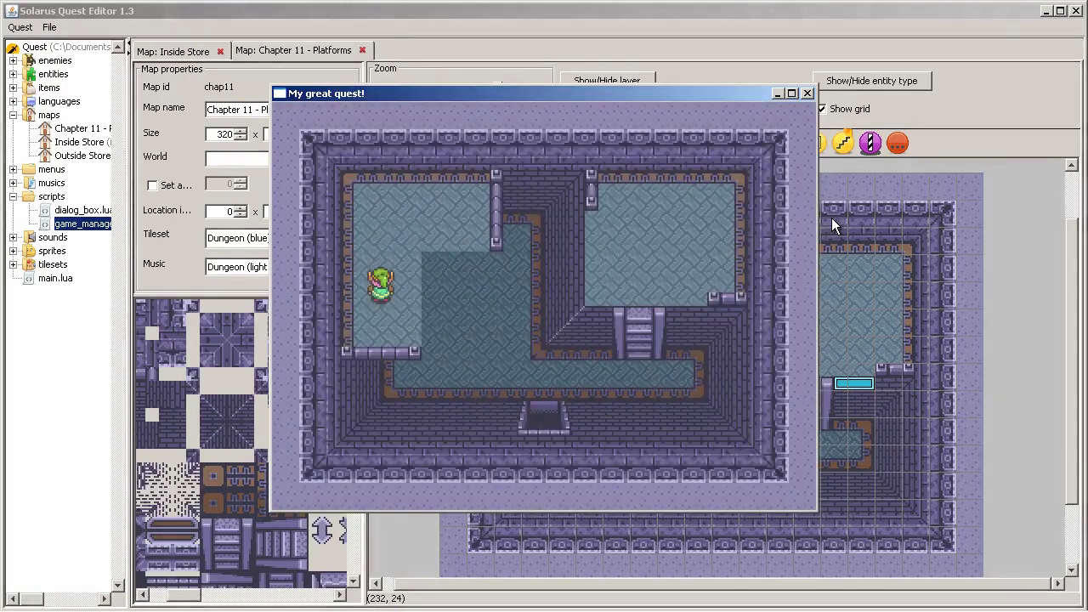
- Test the left platform by walking the hero across its borders, railing and open edges onto the lower floor, and close the game window
key("Right")
key("Up")
key("Left")
key("Down")
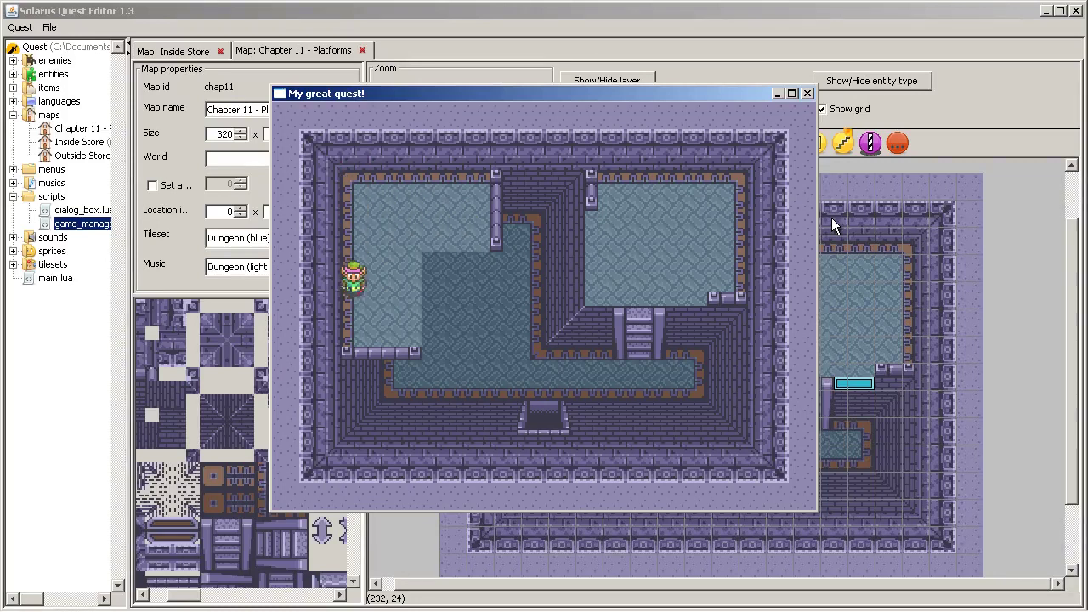
key("Up")
key("Right")
key("Down")
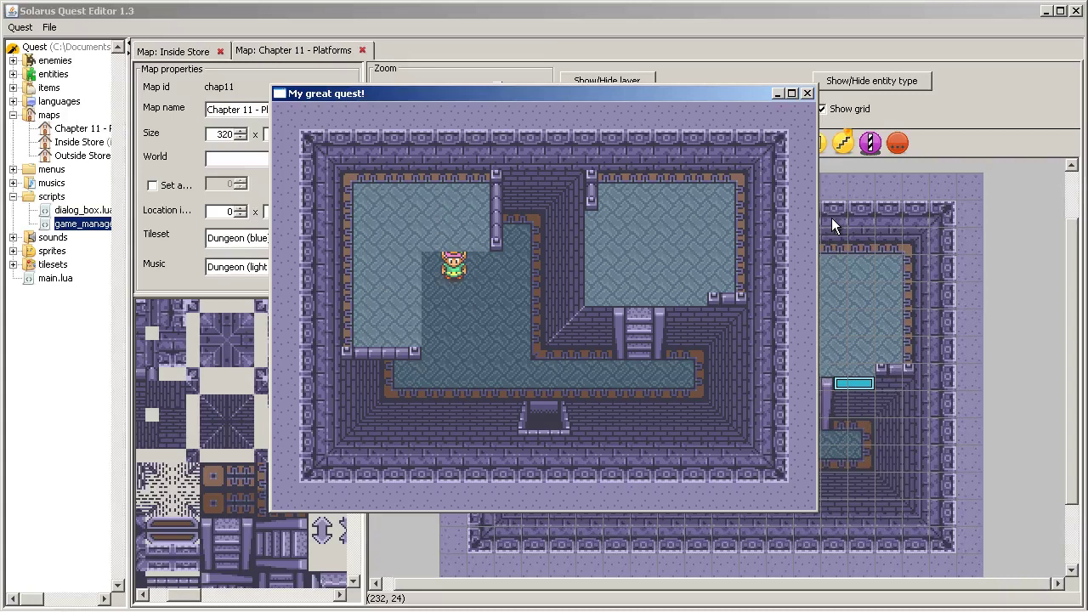
key("Right")
key("Up")
key("Right")
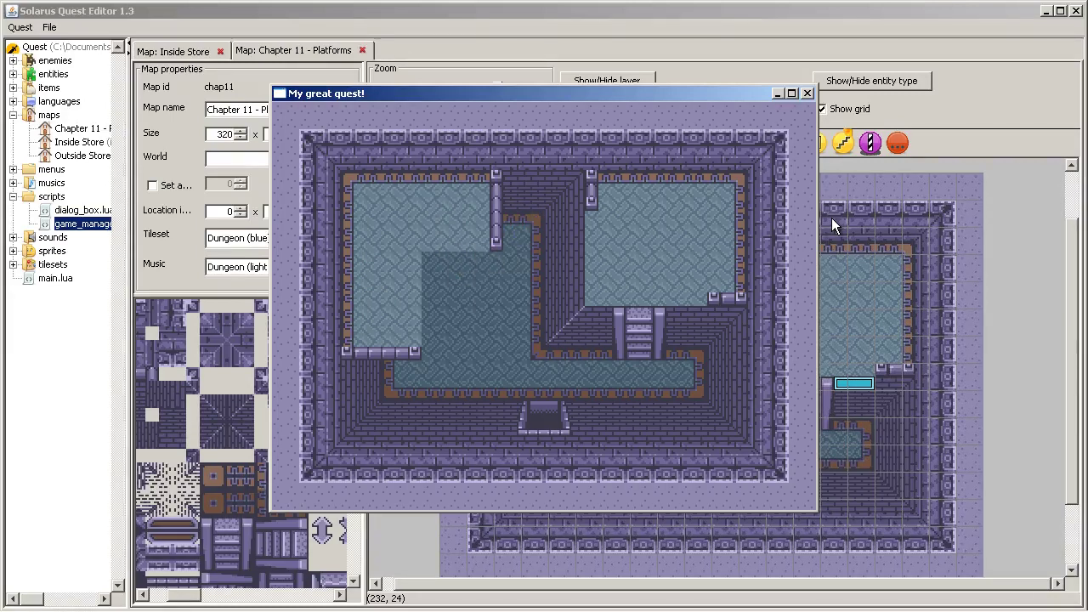
key("Up")
key("Right")
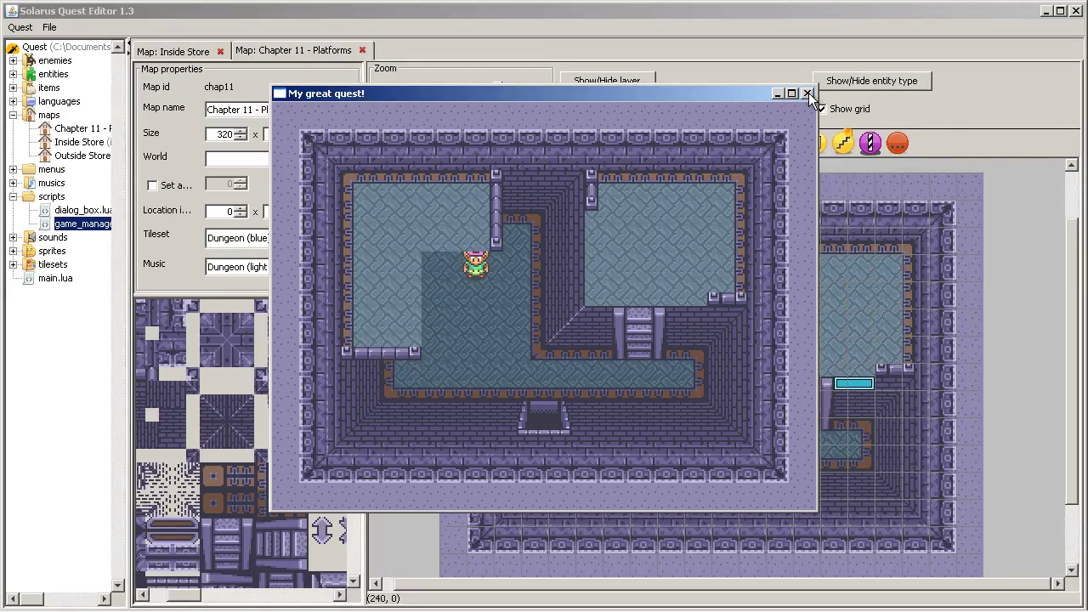
key("Left")
key("Down")
key("Right")
key("Up")
key("Left")
key("Down")
key("Up")
key("Right")
key("Down")
key("Left")
key("Up")
key("Up")
key("Down")
key("Right")
key("Right")
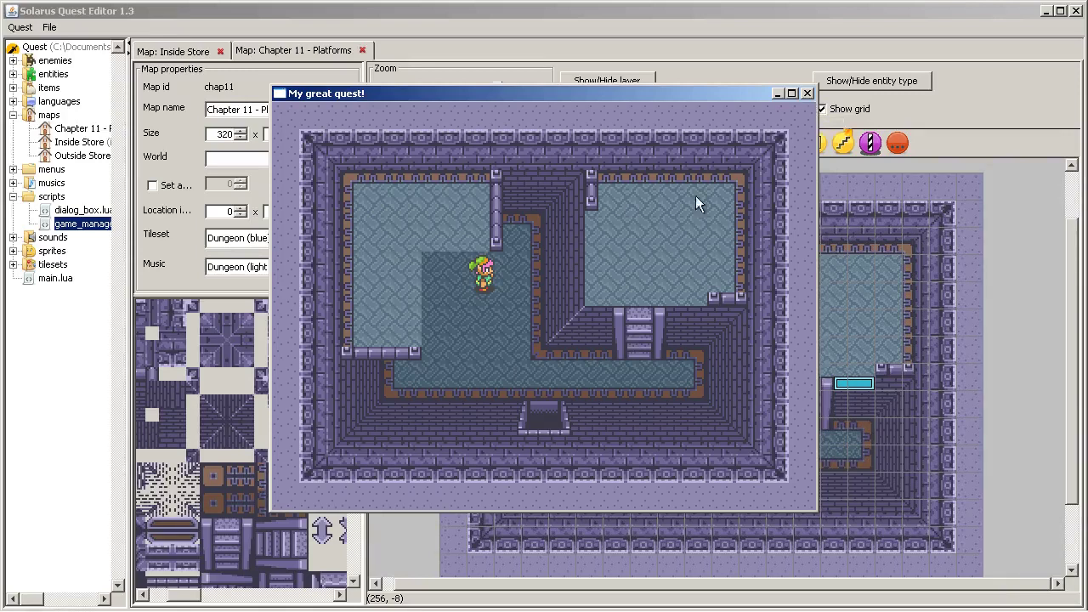
left_click(807, 94)
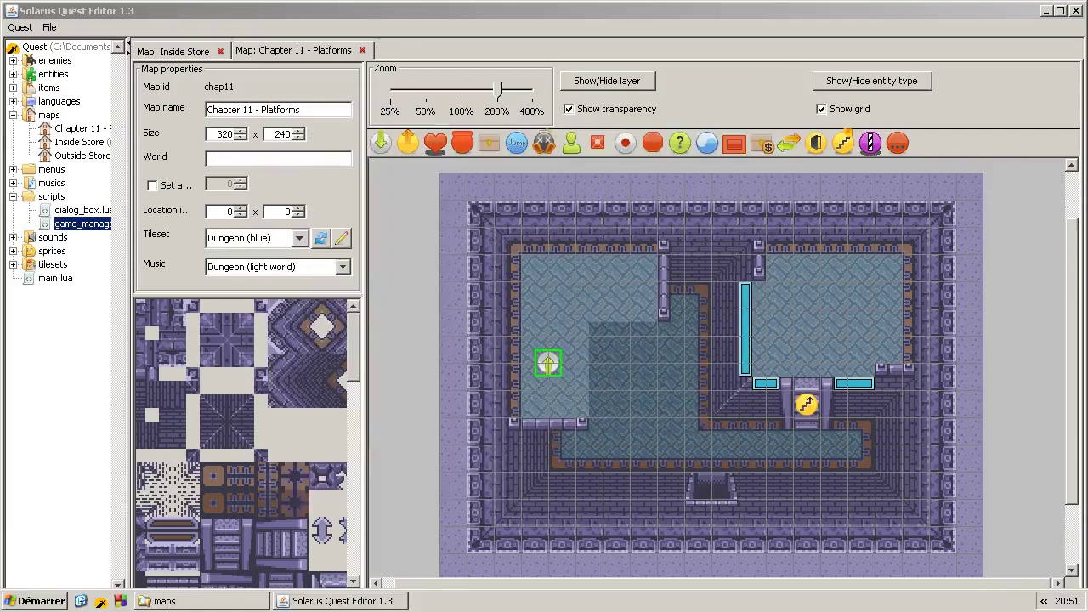
- Run the quest, walk the hero around the left platform and down onto the lower floor, and close the game window
left_click(100, 601)
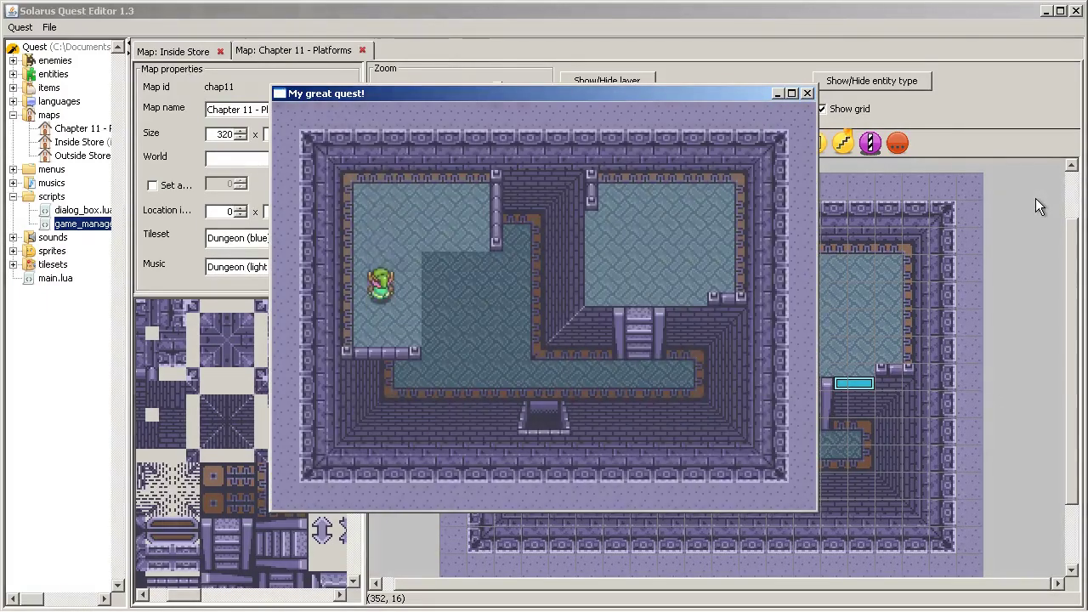
key("Up")
key("Left")
key("Right")
key("Down")
key("Right")
key("Up")
key("Right")
key("Left")
key("Down")
key("Up")
key("Left")
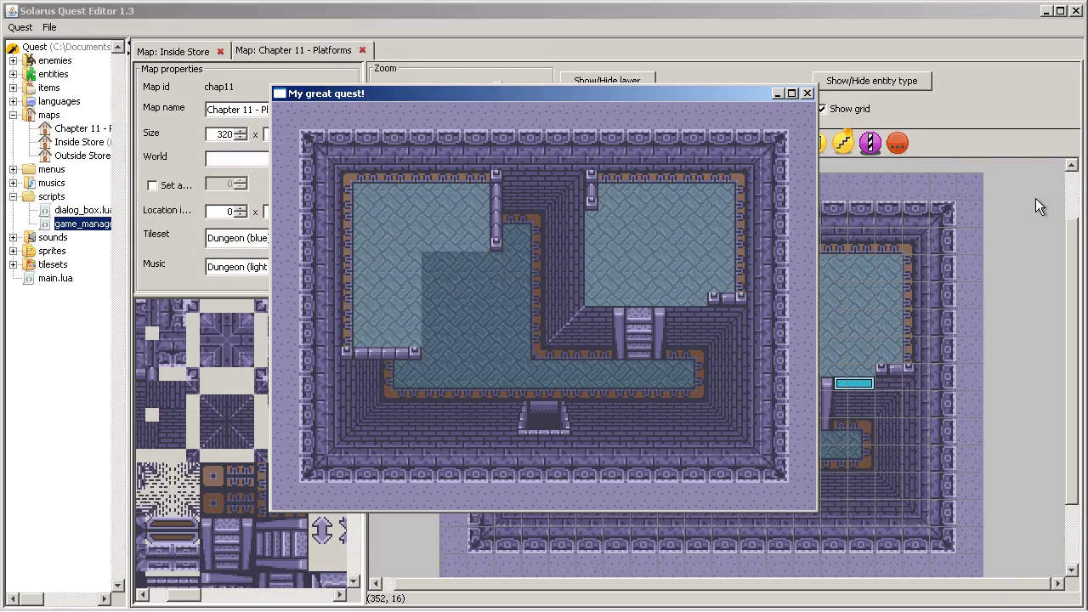
key("Down")
key("Right")
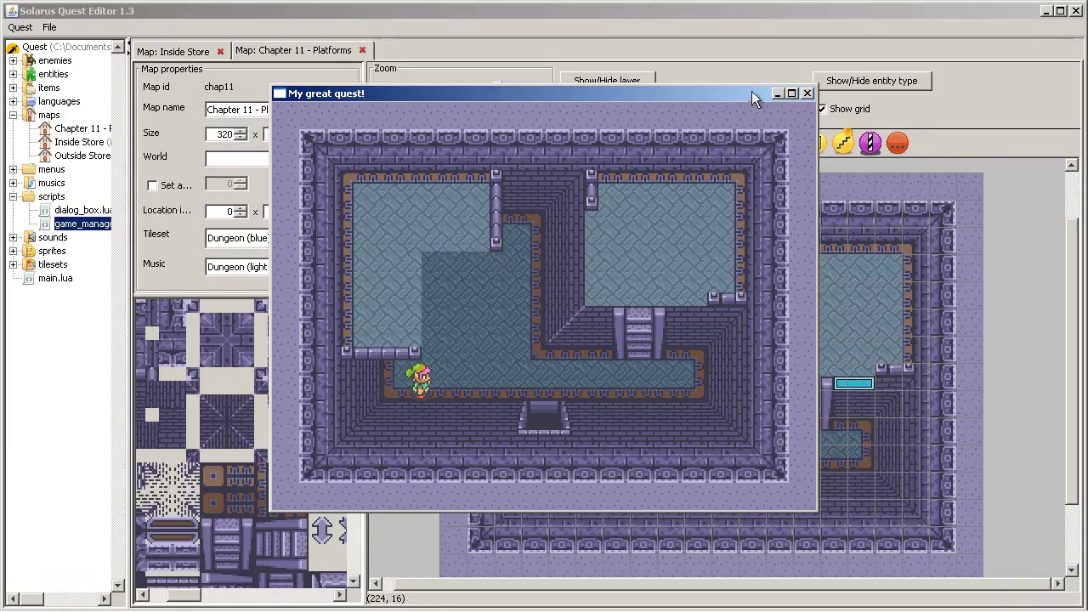
left_click(807, 93)
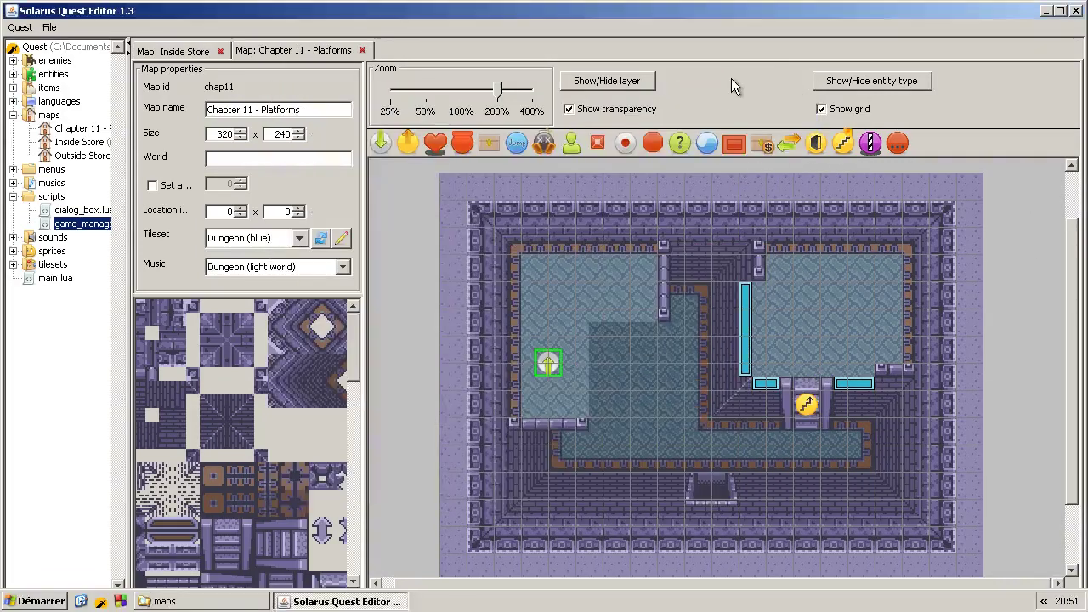
- Examine the map with the intermediate layer hidden and the grid turned off, and show the intermediate layer again
left_click(617, 81)
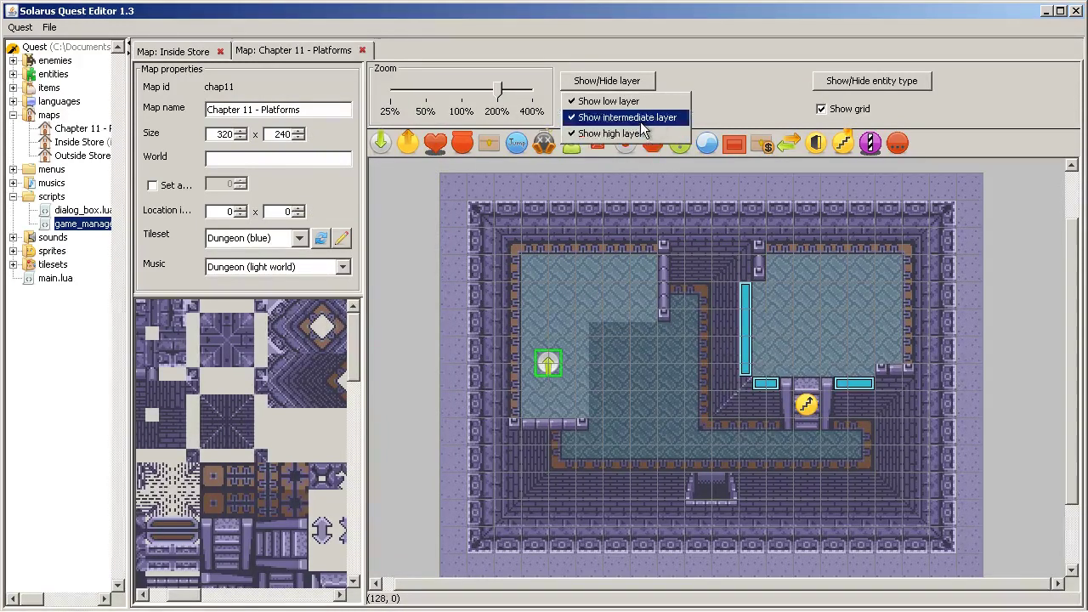
left_click(627, 117)
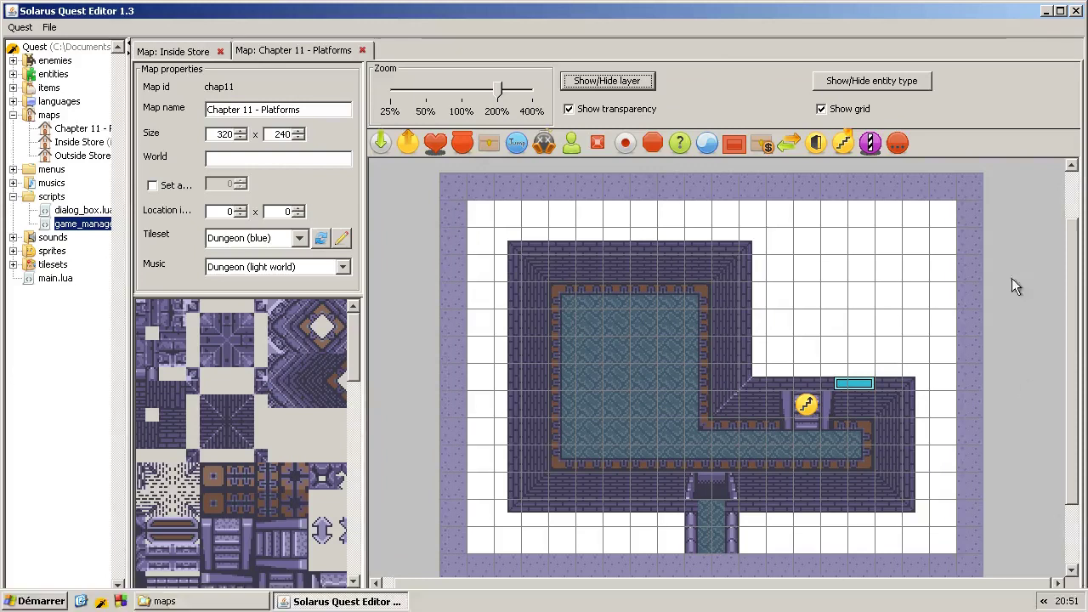
left_click(840, 111)
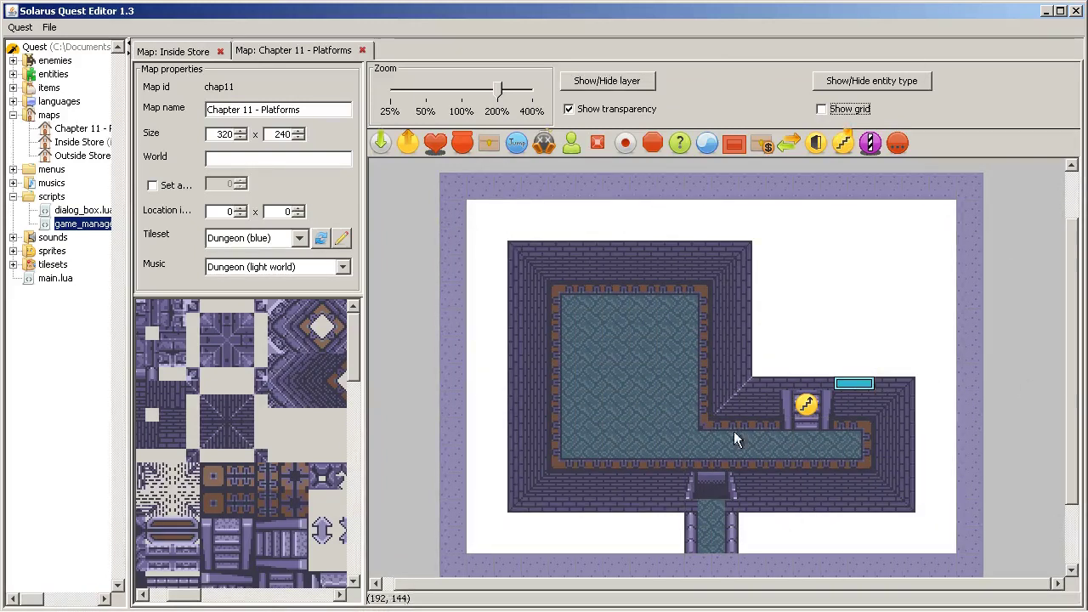
left_click(611, 79)
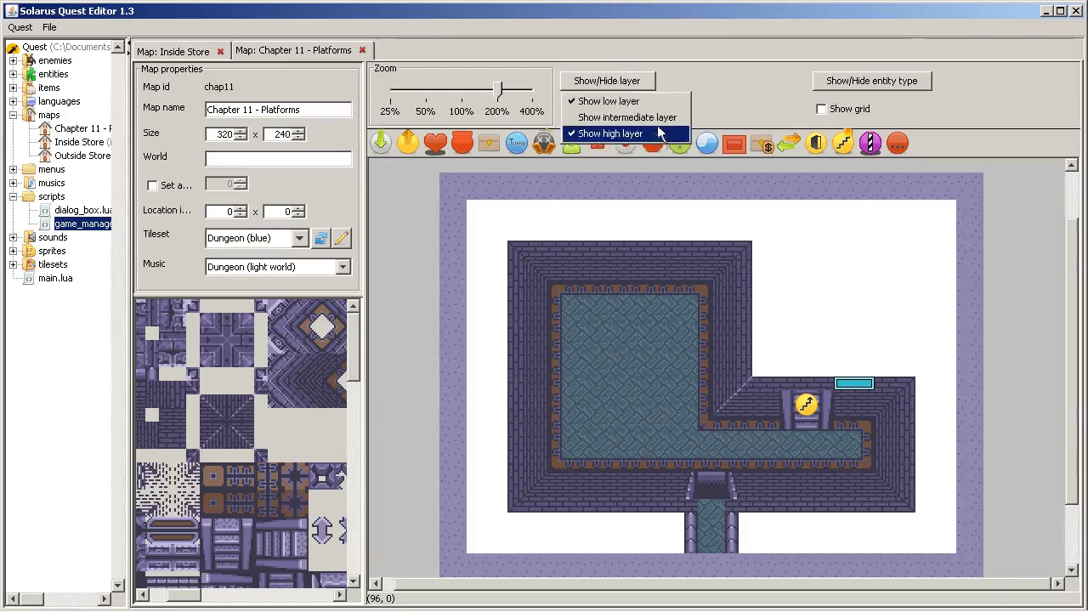
left_click(627, 117)
- Hide the high and low layers to examine the intermediate layer alone, and show both layers again
left_click(625, 80)
left_click(629, 134)
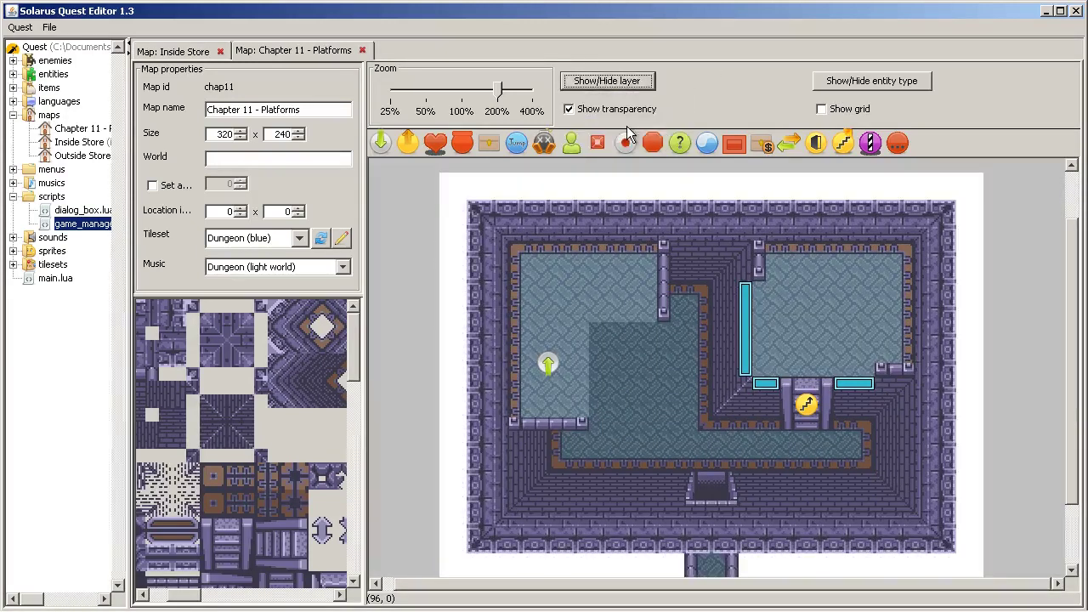
left_click(636, 81)
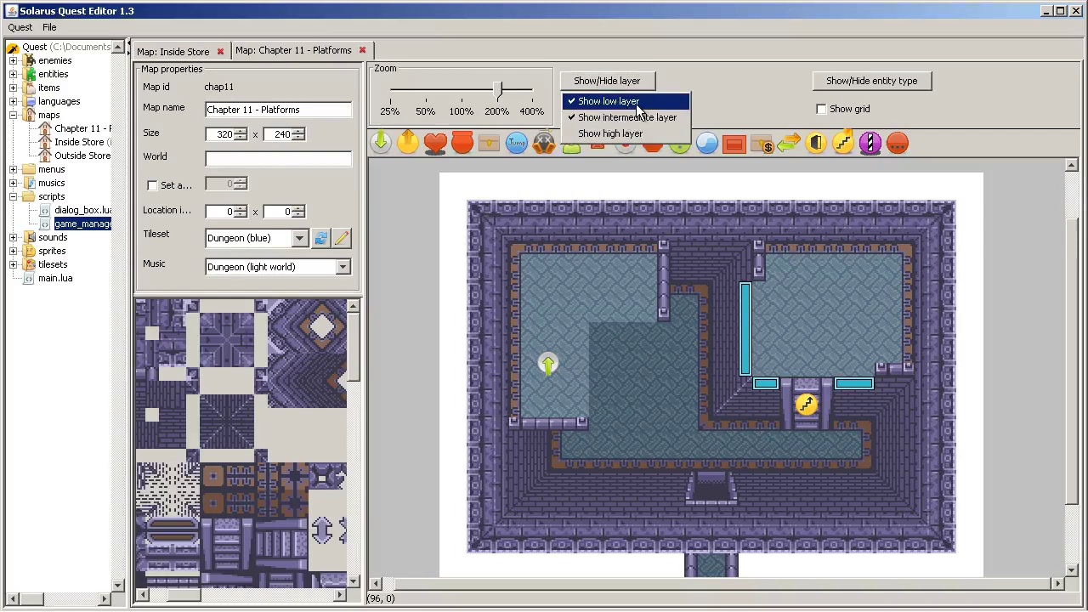
left_click(635, 101)
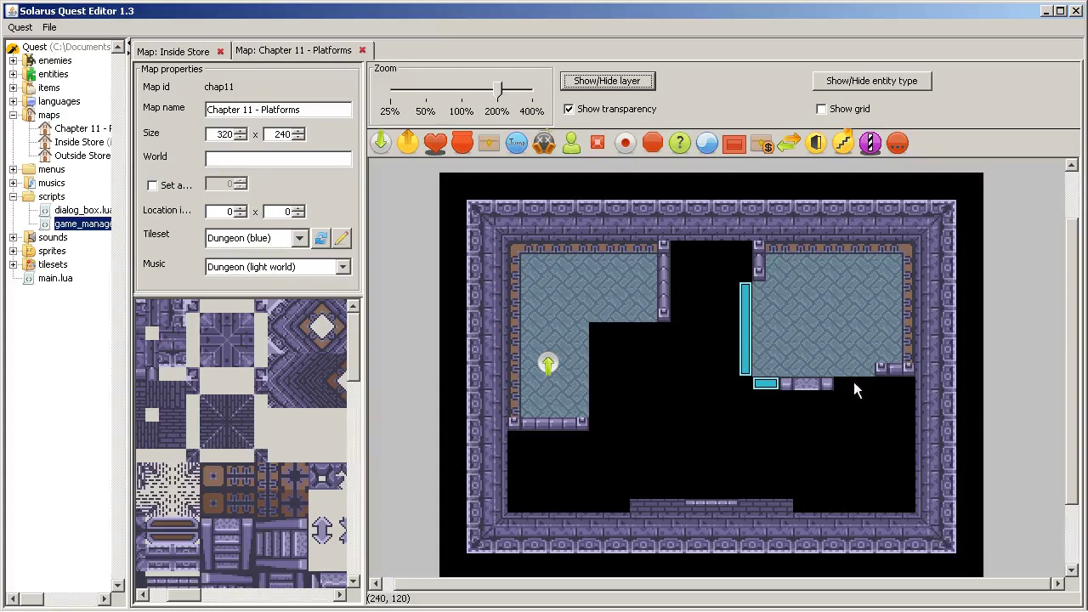
left_click(628, 81)
left_click(630, 102)
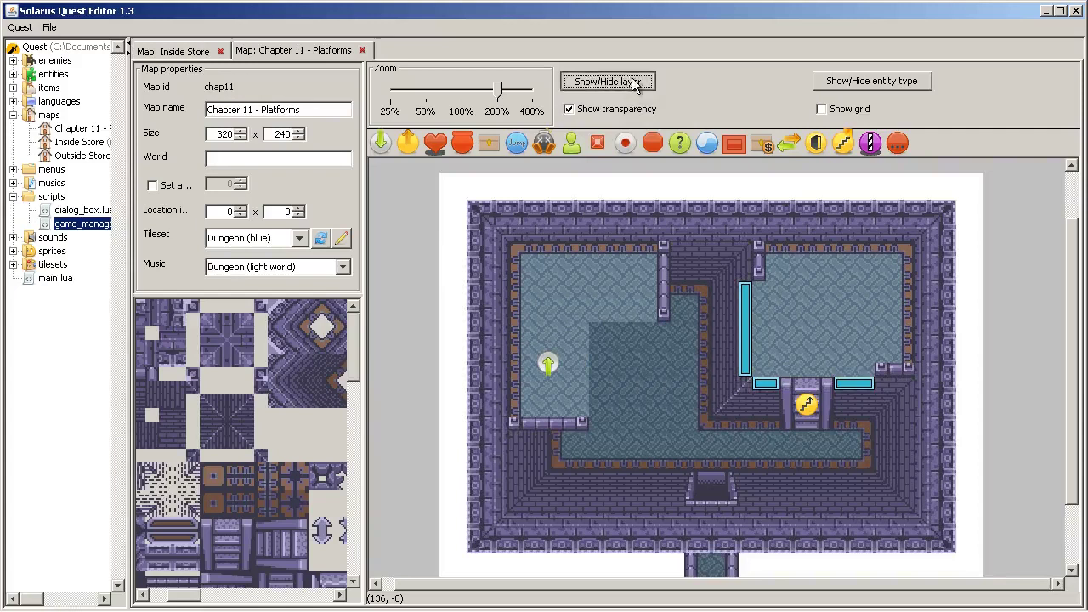
left_click(638, 85)
left_click(627, 134)
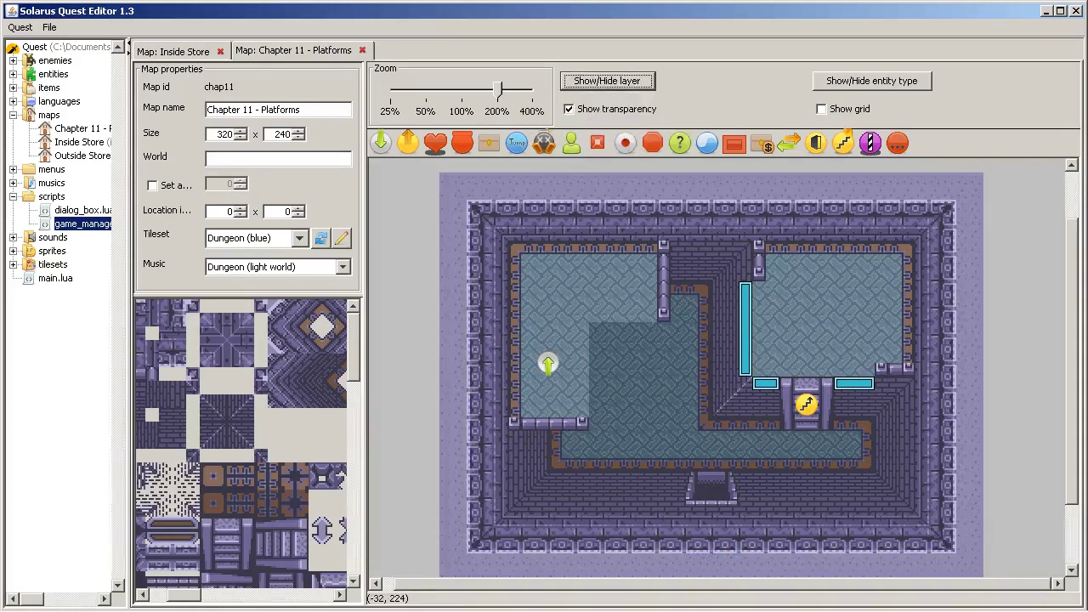
- Run the quest, walk the hero across the lower floor to the right platform's open bottom edge, and close the game window
left_click(107, 602)
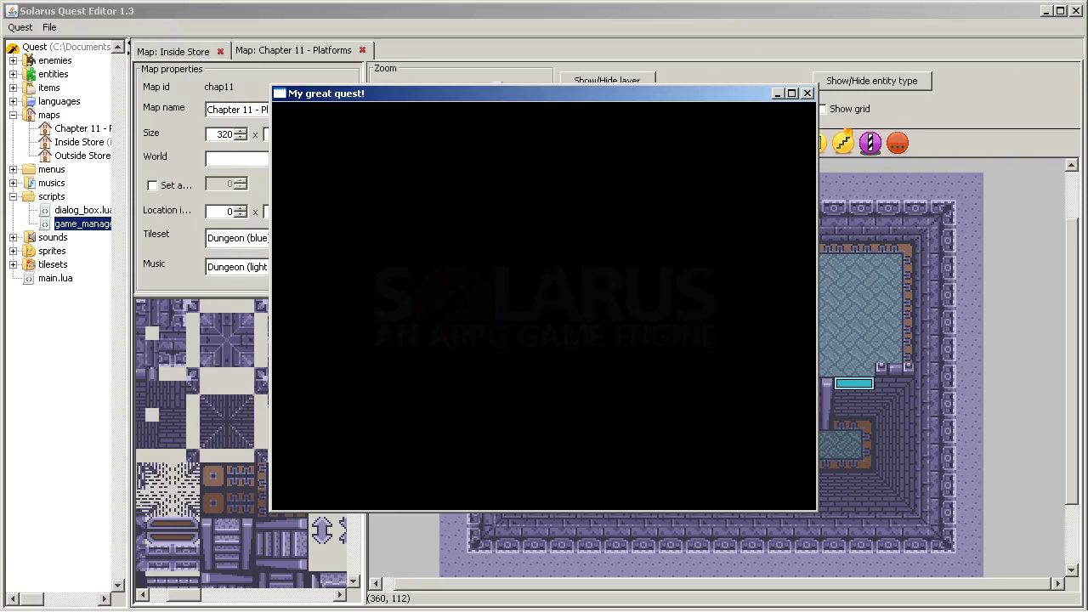
key("Right")
key("Down")
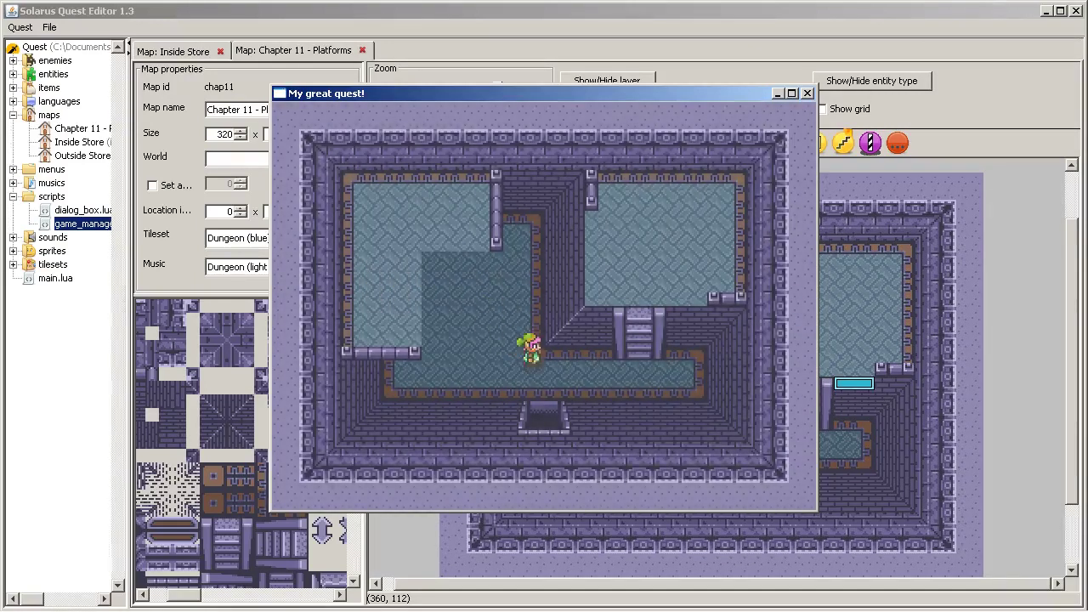
key("Up")
key("Right")
key("Down")
key("Down")
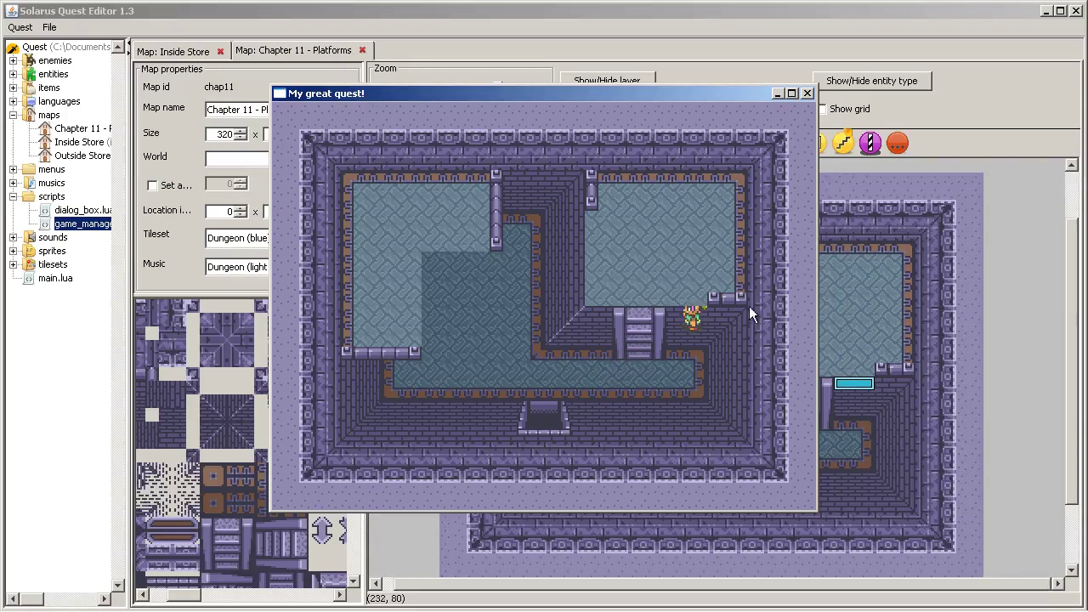
left_click(808, 93)
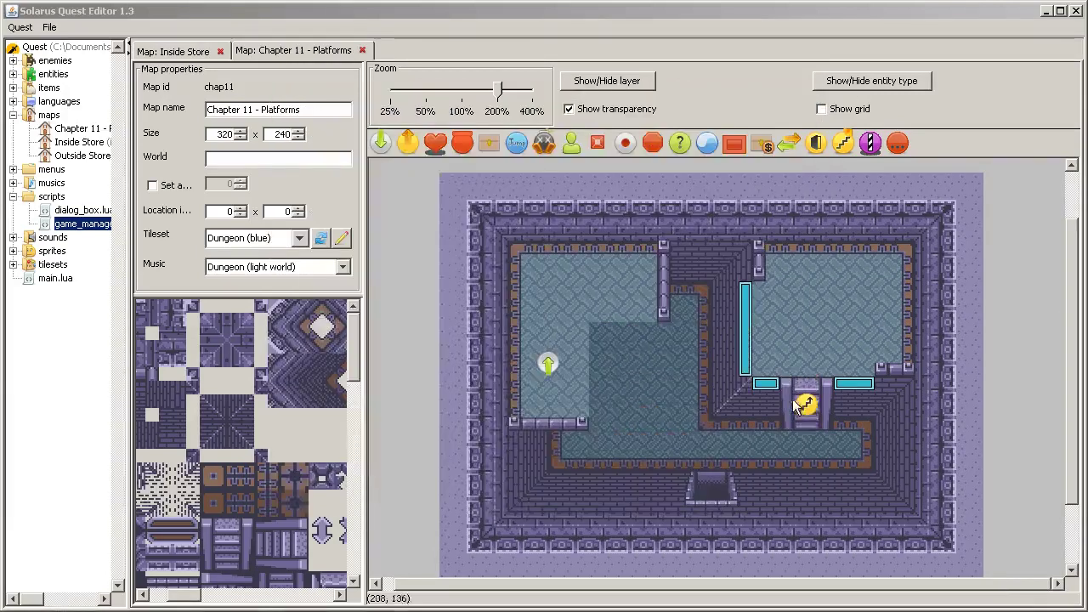
- Put the jumper to the right of the stairs on the intermediate layer
right_click(842, 369)
left_click(900, 529)
left_click(966, 406)
- Hide the low and high layers to check the right platform's jumpers on the intermediate layer
left_click(628, 86)
left_click(632, 87)
left_click(634, 83)
left_click(632, 101)
left_click(620, 117)
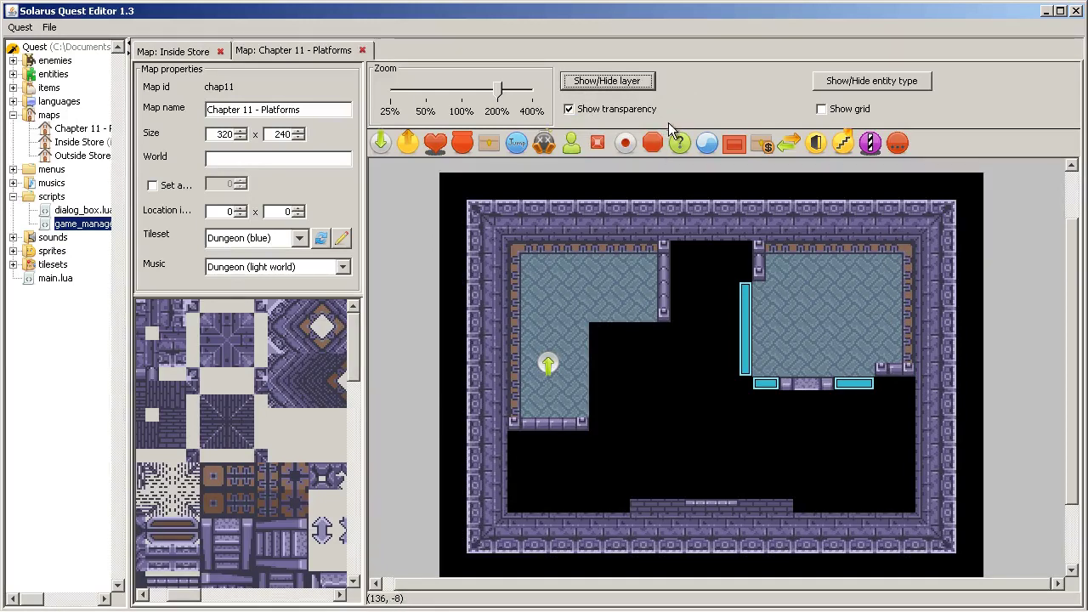
left_click(634, 82)
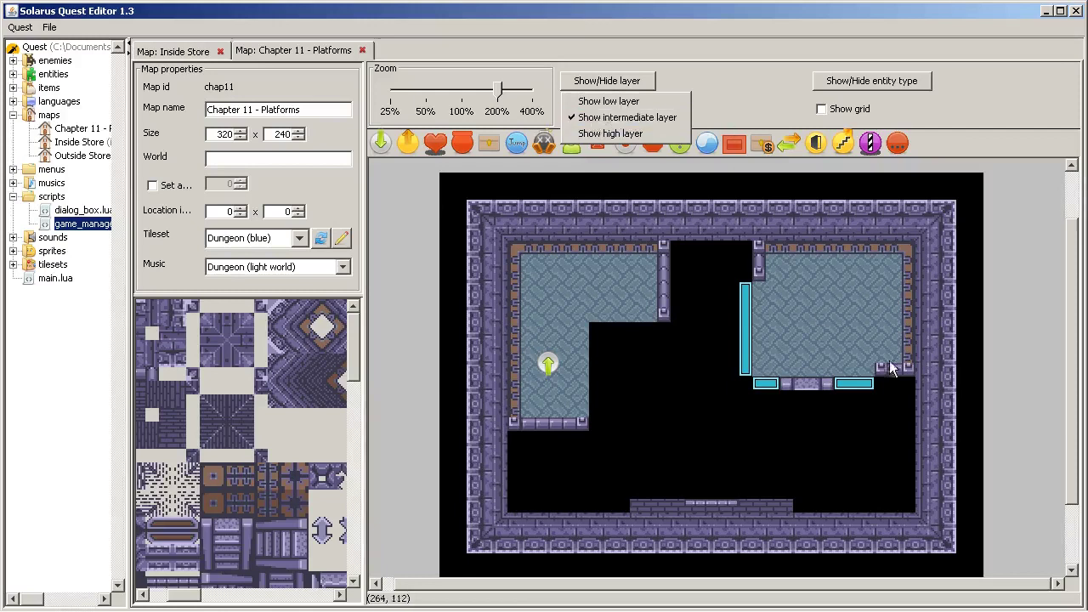
left_click(921, 279)
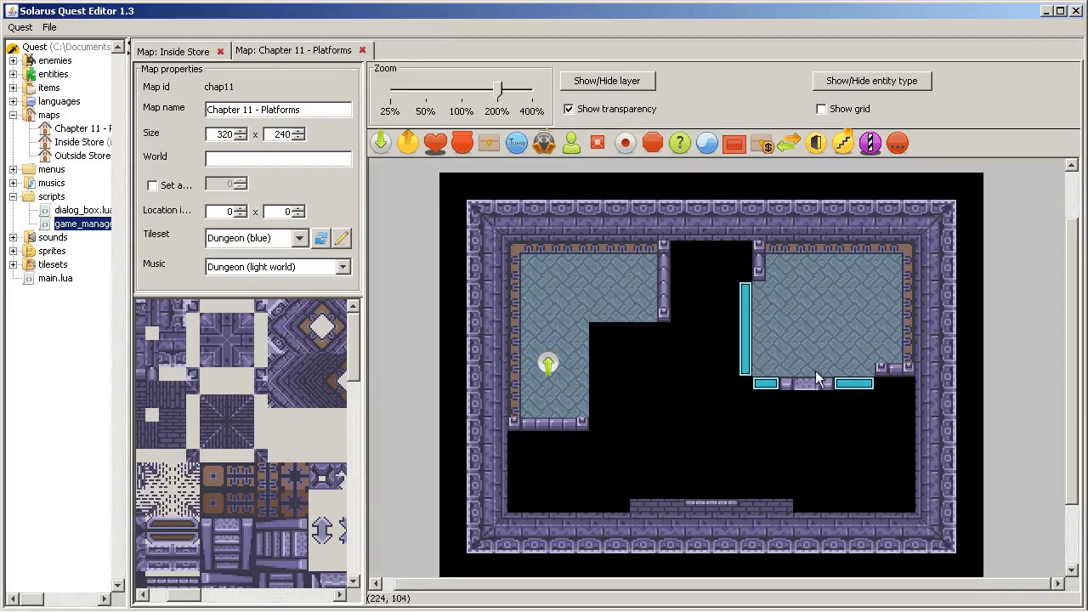
- Compare the stairs entity with the platforms' layers by showing the low layer, toggling layer visibility, and hiding the low layer again
left_click(619, 83)
left_click(639, 102)
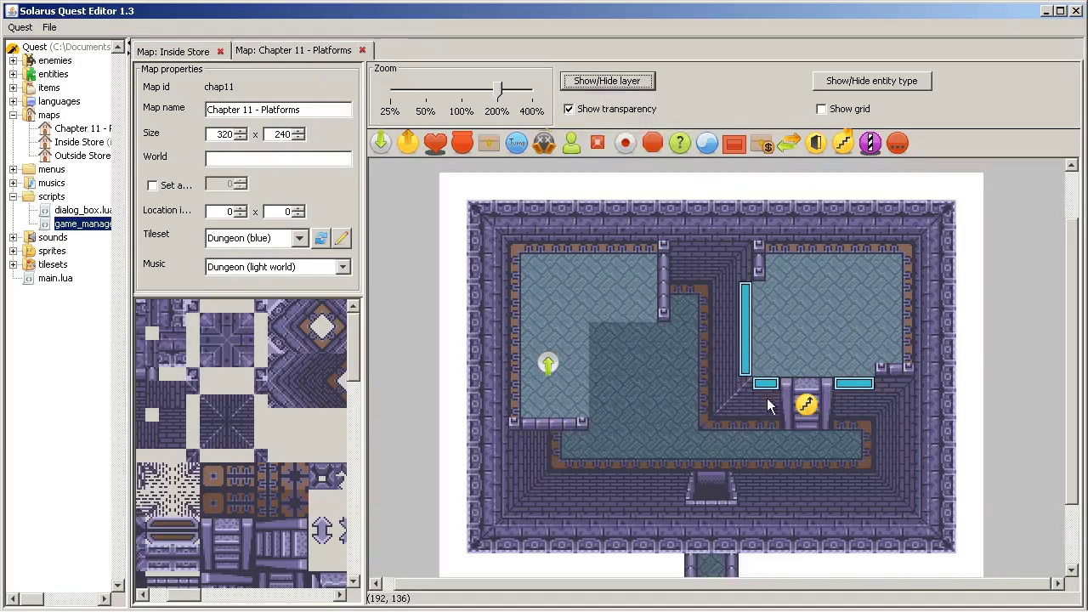
left_click(807, 406)
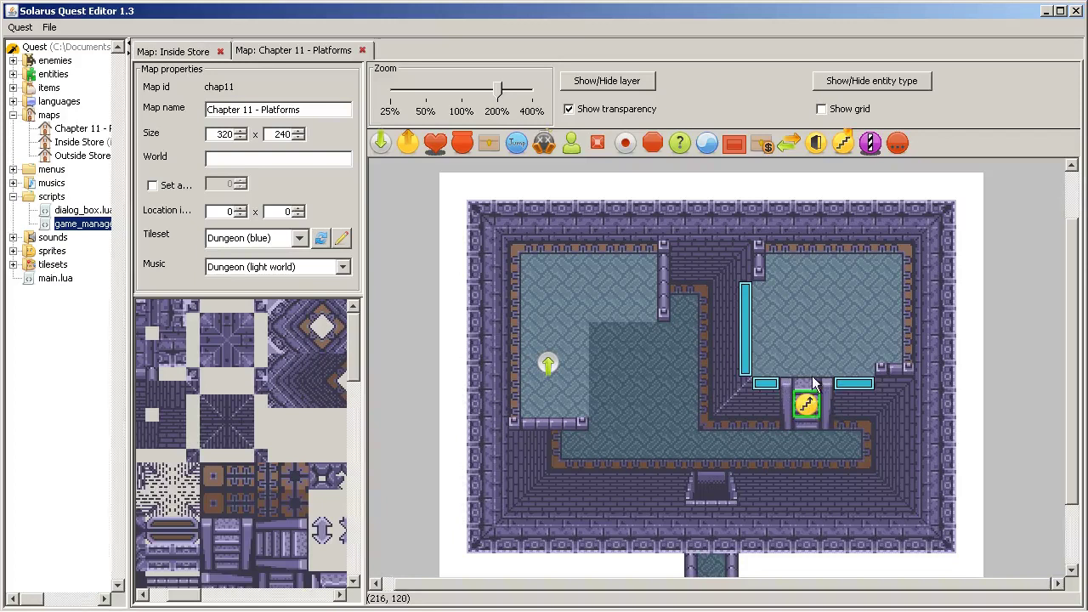
left_click(630, 82)
left_click(634, 118)
left_click(633, 81)
left_click(629, 102)
left_click(629, 102)
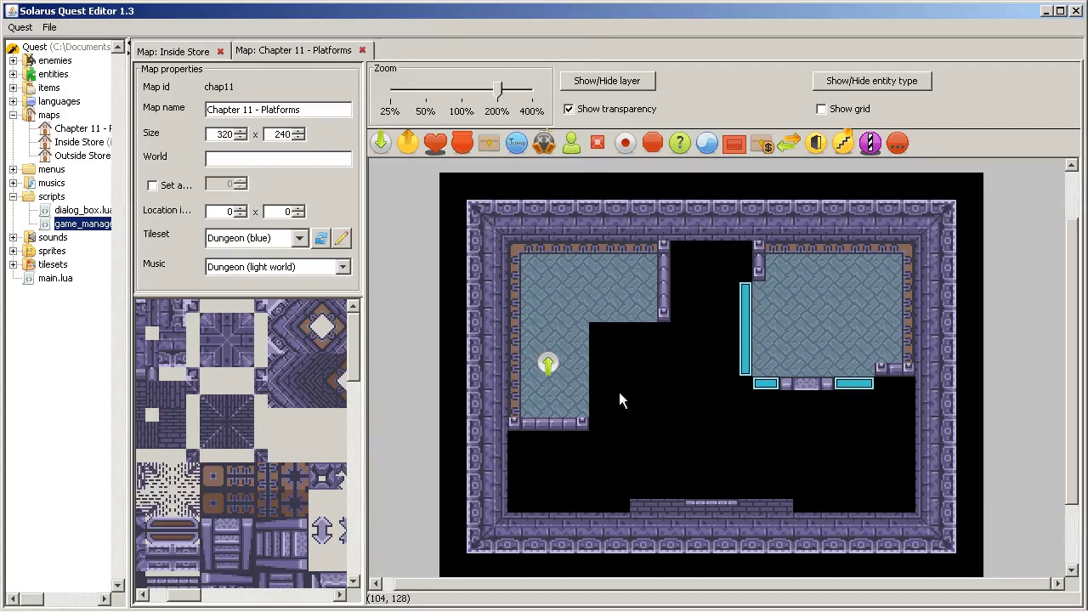
- Copy the right platform's vertical jumper to the left platform's open right edge, show the low layer, and set the copy's direction to Right
left_click_drag(630, 362, 602, 390)
left_click(745, 292)
key("ctrl+c")
key("ctrl+v")
left_click(632, 80)
left_click(610, 100)
right_click(594, 367)
mouse_move(693, 499)
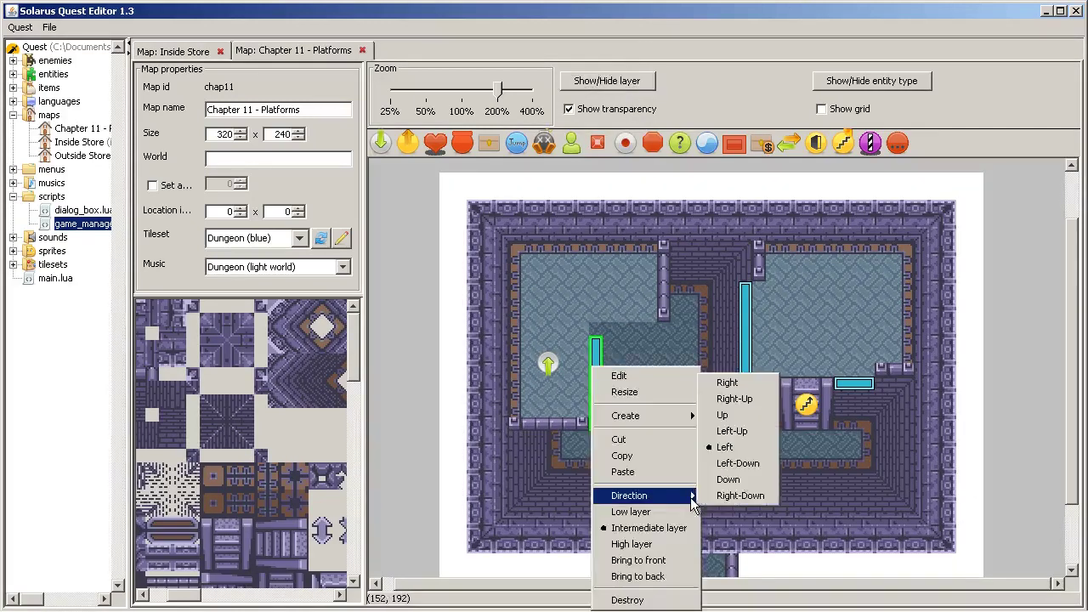
left_click(747, 382)
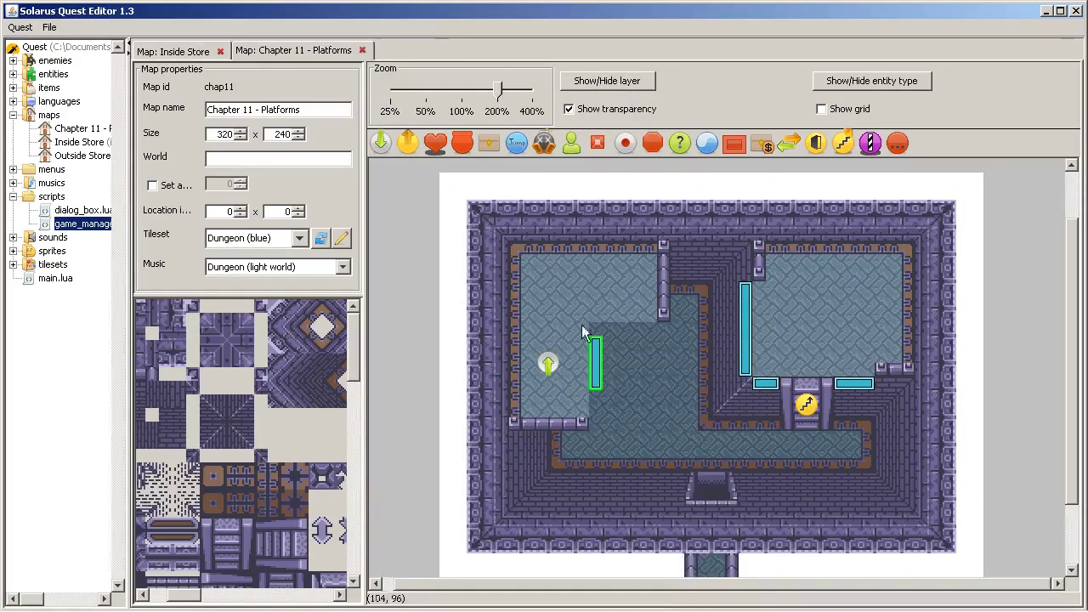
- Fit the new rightward jumper to the left platform's vertical edge at a size of 8 x 56 and lower its jump length
left_click_drag(603, 360, 596, 412)
right_click(598, 387)
left_click(628, 378)
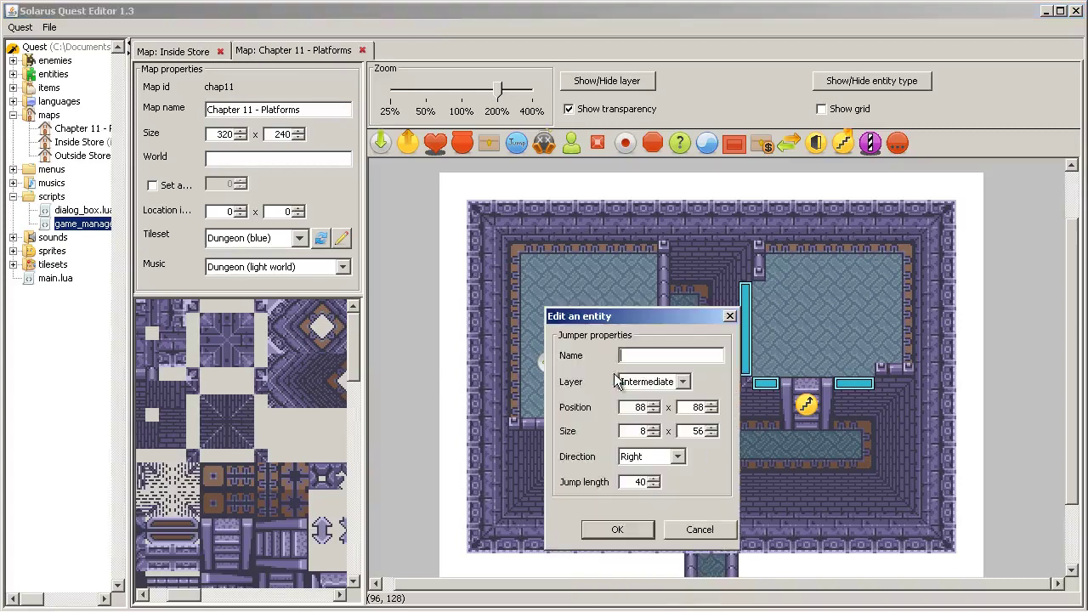
left_click(654, 486)
left_click(636, 530)
- Duplicate the left platform's vertical jumper, set the copy's direction to Down, and fit it along the platform's open horizontal edge
key("ctrl+c")
key("ctrl+v")
left_click(619, 401)
right_click(619, 368)
mouse_move(672, 496)
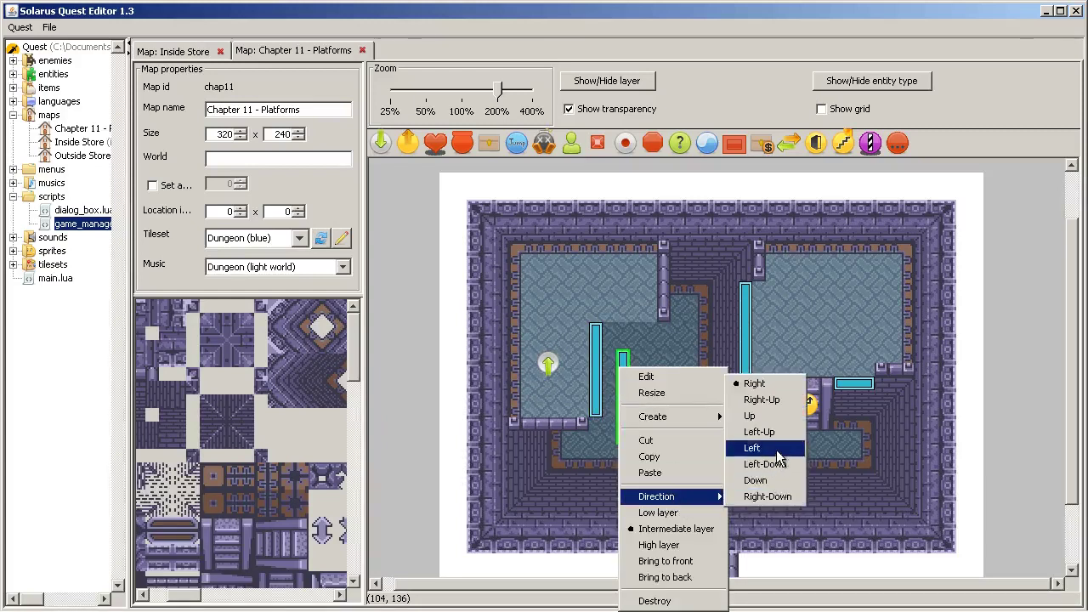
left_click(756, 480)
left_click_drag(658, 371, 631, 345)
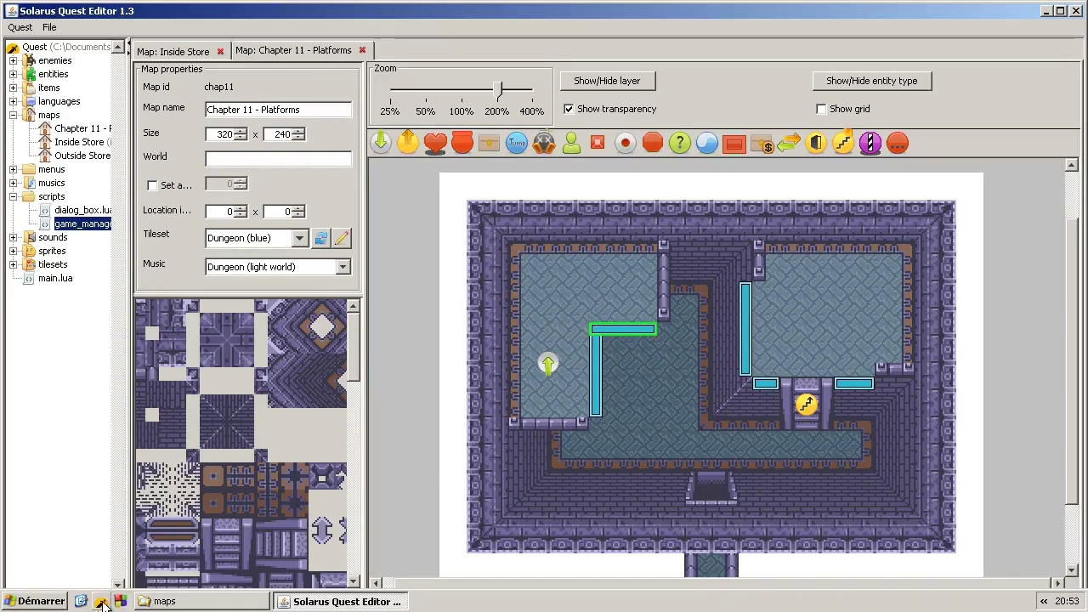
- Run the quest, try the left platform's new jumpers with the hero, maximize the game window, and close it
left_click(103, 599)
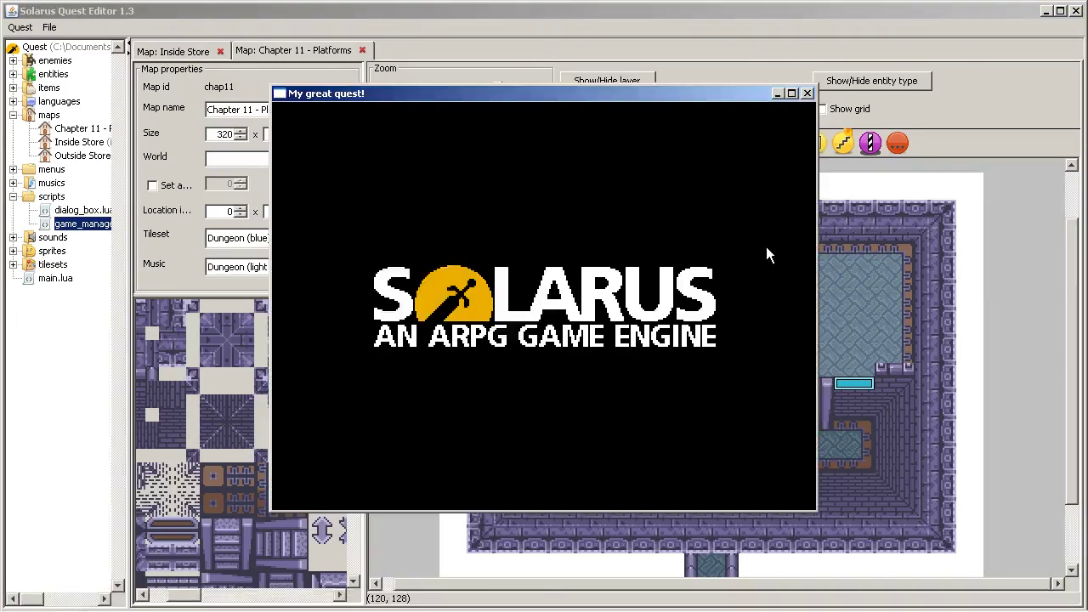
key("Right")
key("Up")
key("Down")
key("Right")
key("Left")
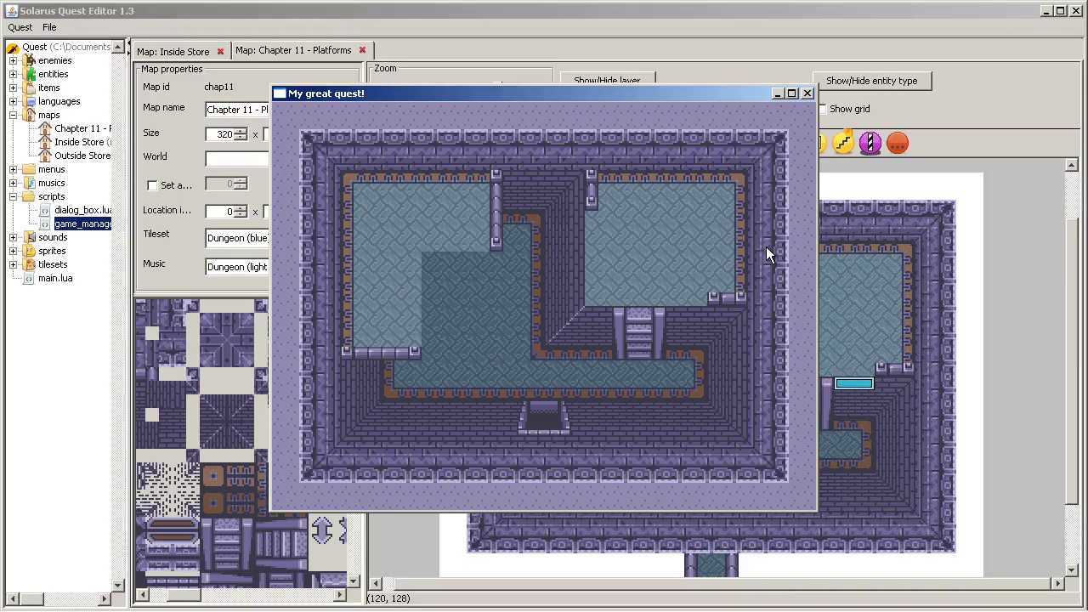
left_click(792, 93)
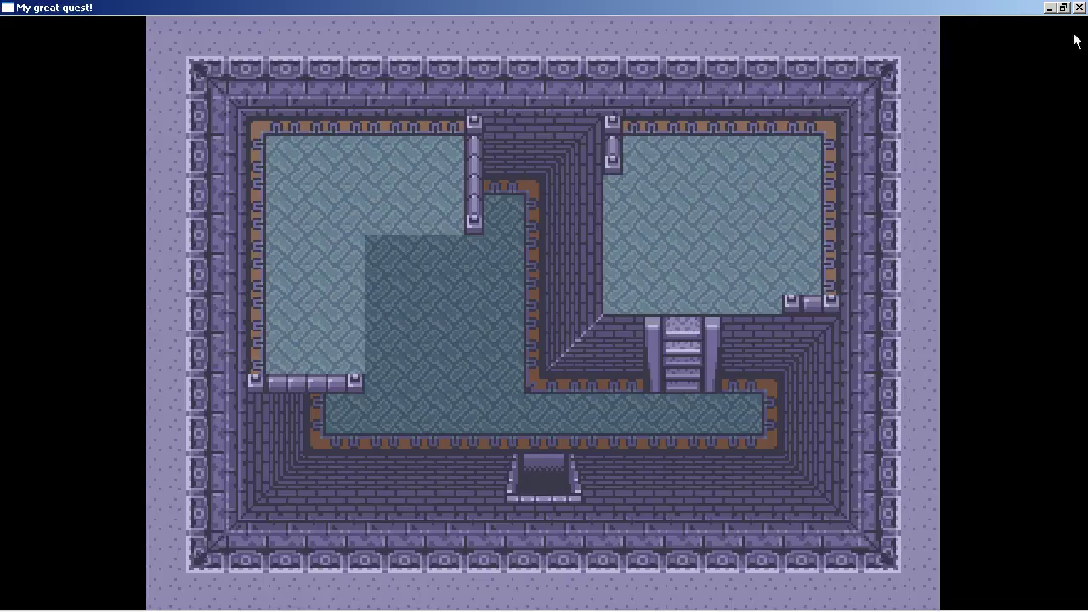
left_click(1079, 8)
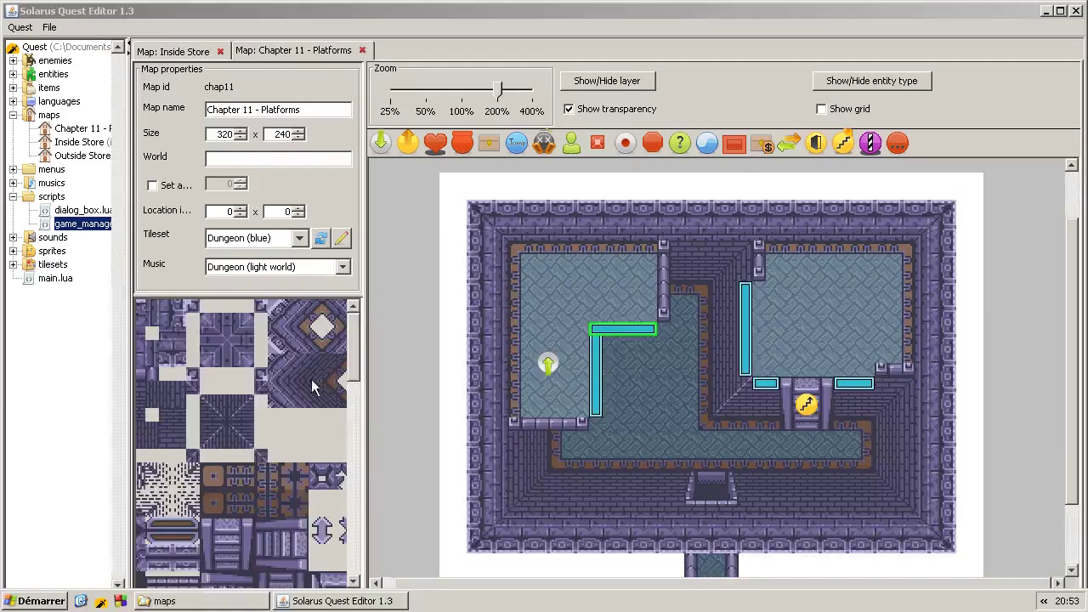
- Run the quest again and walk the hero against the left platform's rightward and downward jumpers
left_click(101, 601)
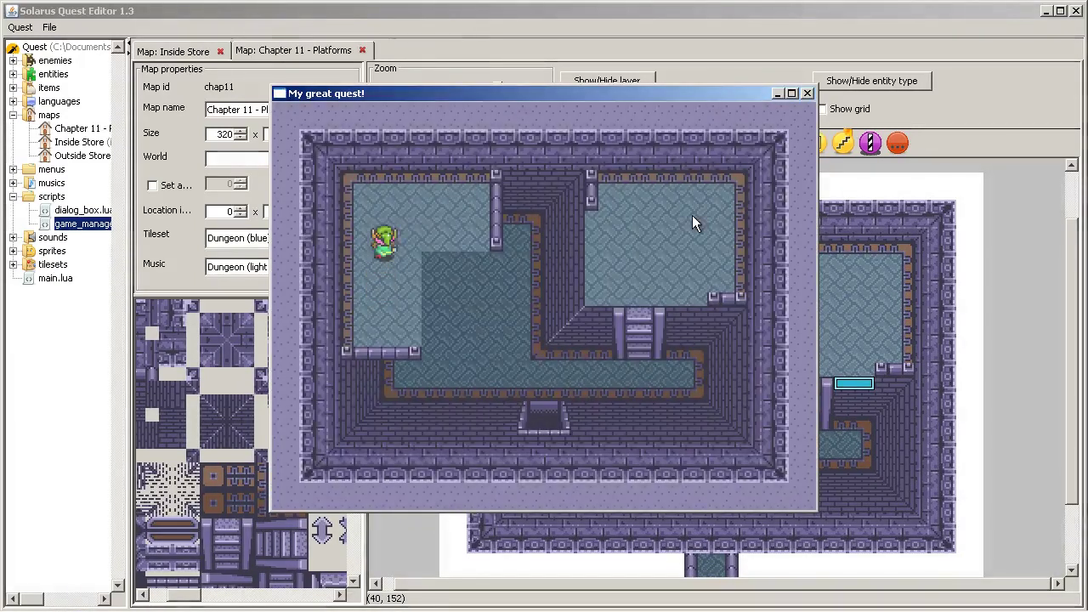
key("Right")
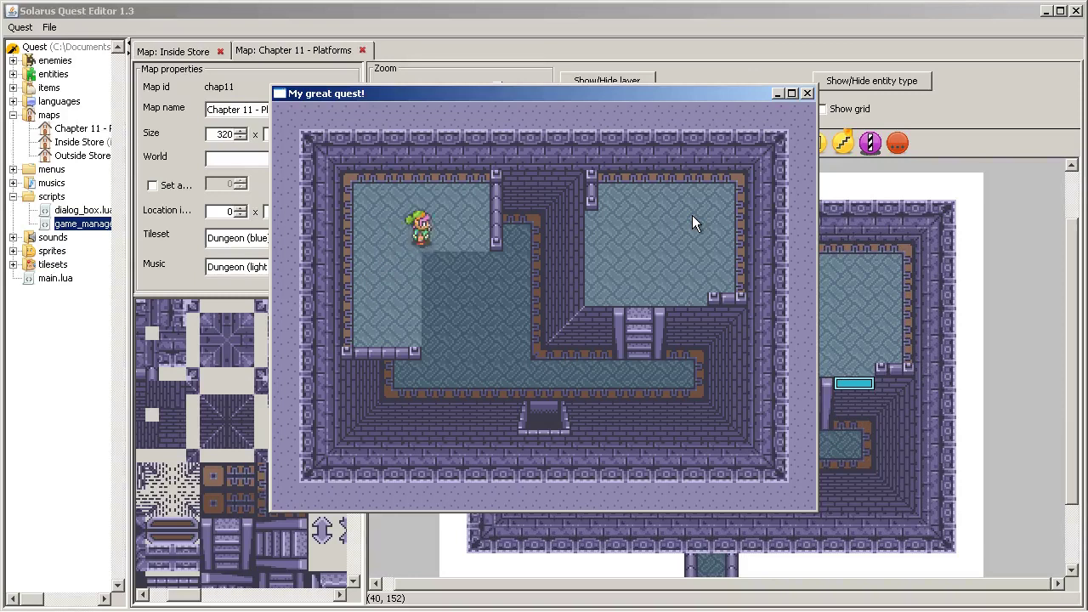
key("Right")
key("Down")
key("Left")
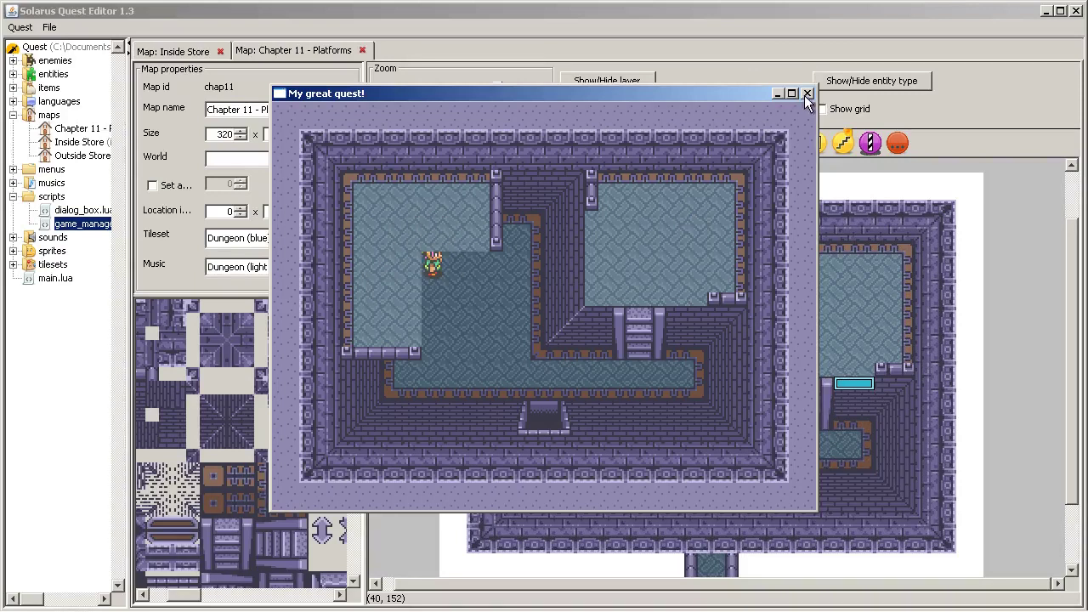
- Rerun the quest, walk the hero repeatedly against the left platform's rightward and downward jumpers near their shared corner, and close the game window
left_click(806, 93)
left_click(101, 602)
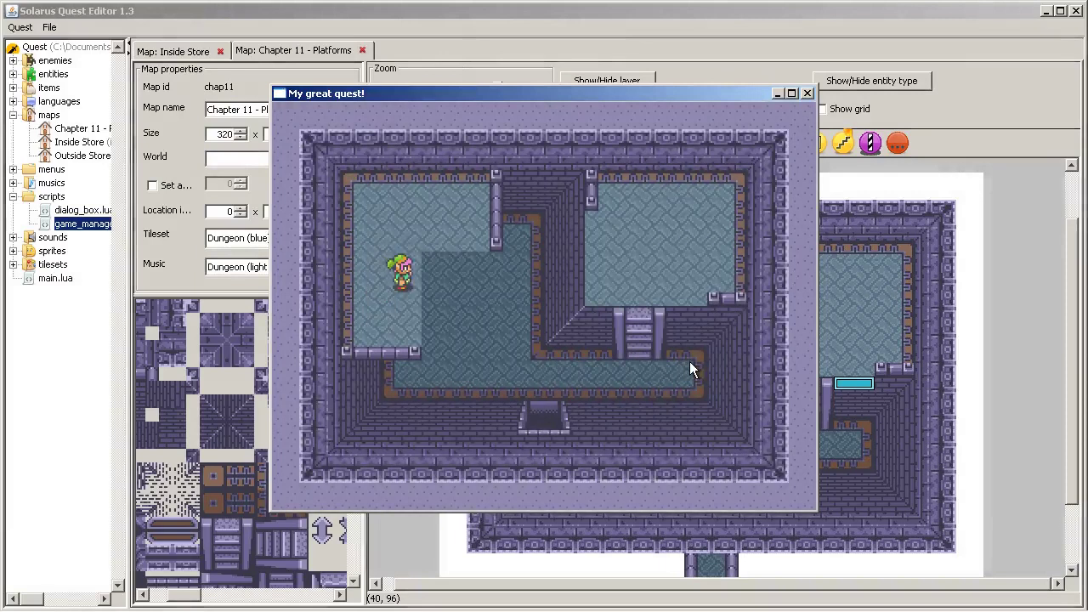
key("Up")
key("Down")
key("Right")
key("Down")
key("Left")
key("Down")
key("Up")
key("Right")
key("Right")
key("Left")
key("Down")
key("Up")
key("Right")
key("Down")
key("Up")
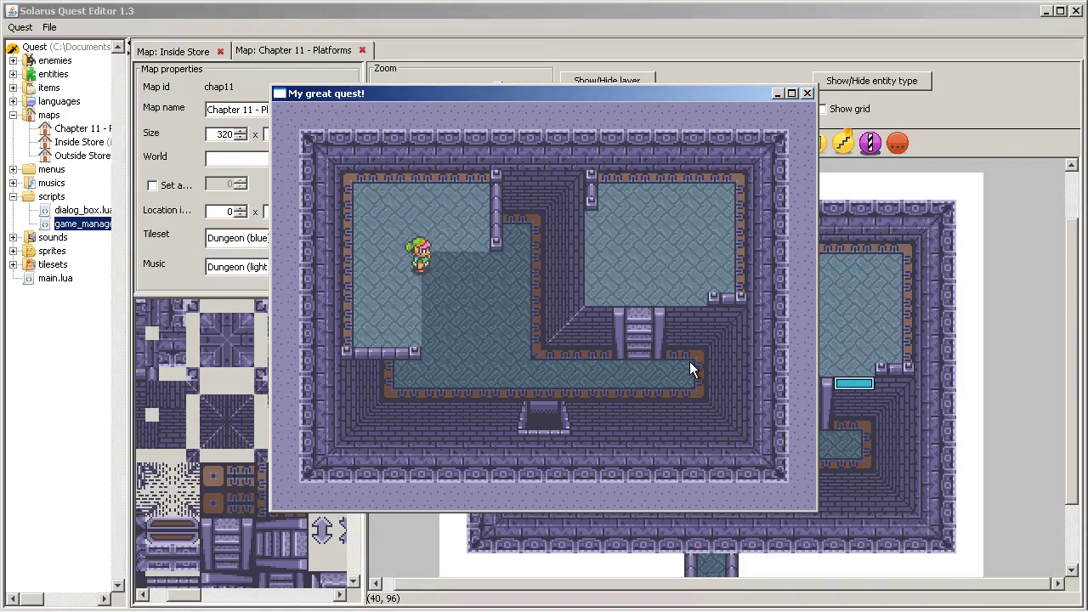
key("Down")
key("Left")
key("Up")
key("Down")
key("Right")
key("Up")
key("Right")
key("Left")
key("Right")
key("Down")
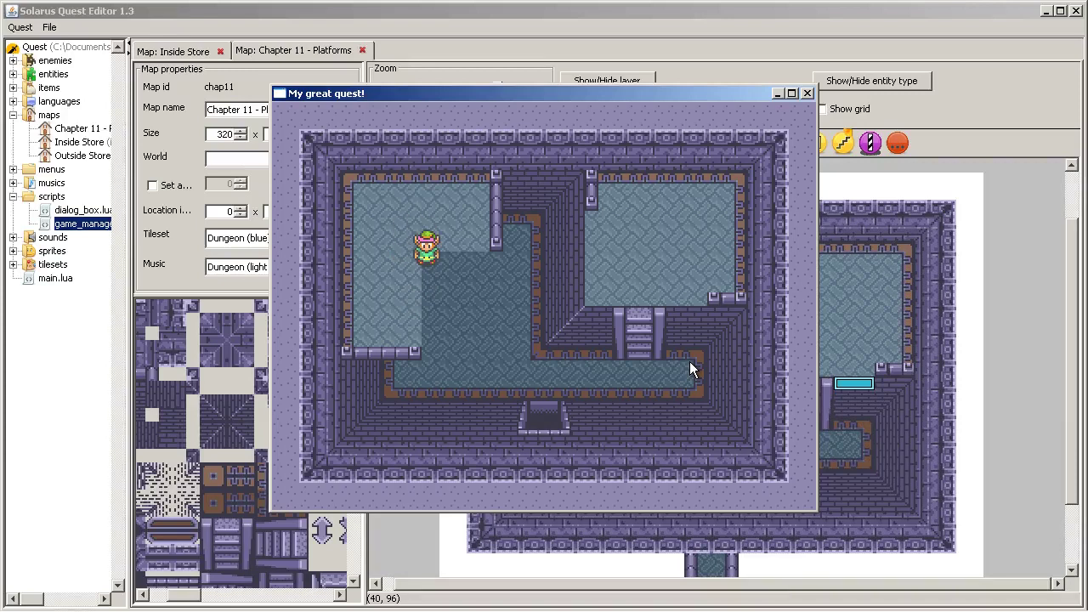
key("Up")
key("Down")
key("Left")
key("Right")
key("Down")
key("Down")
key("Right")
key("Right")
left_click(808, 93)
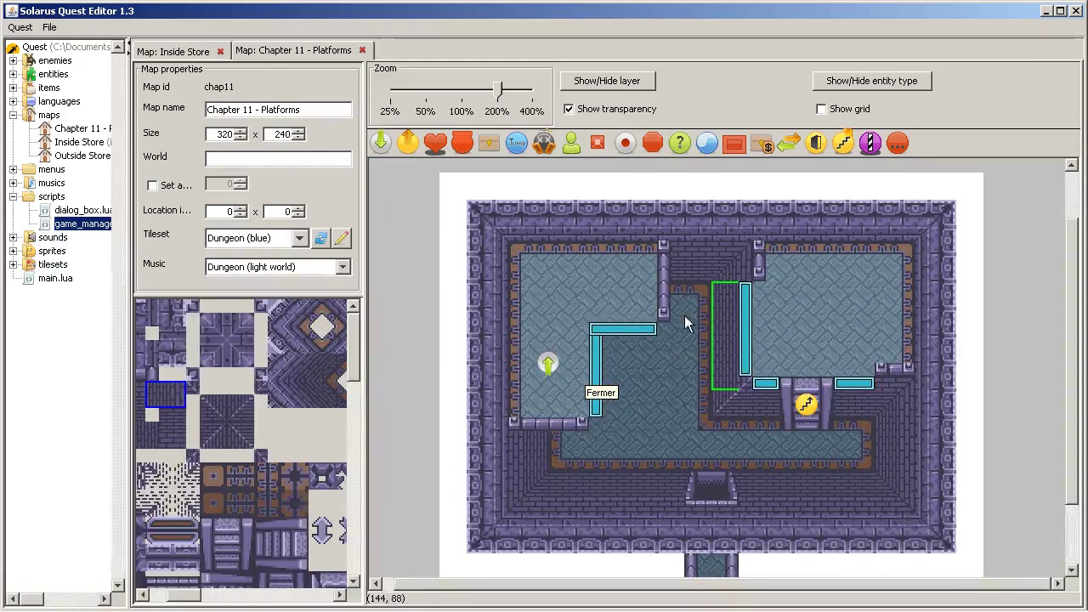
- Delete the rightward vertical jumper from the left platform's open edge
left_click(664, 293)
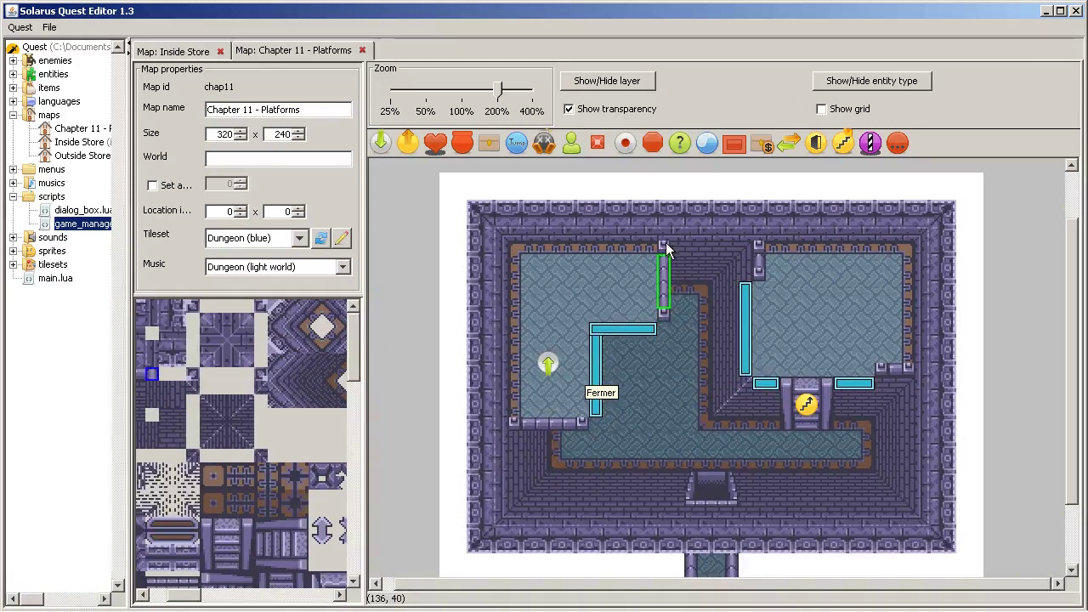
left_click(674, 378)
left_click(643, 336)
left_click_drag(604, 355, 644, 420)
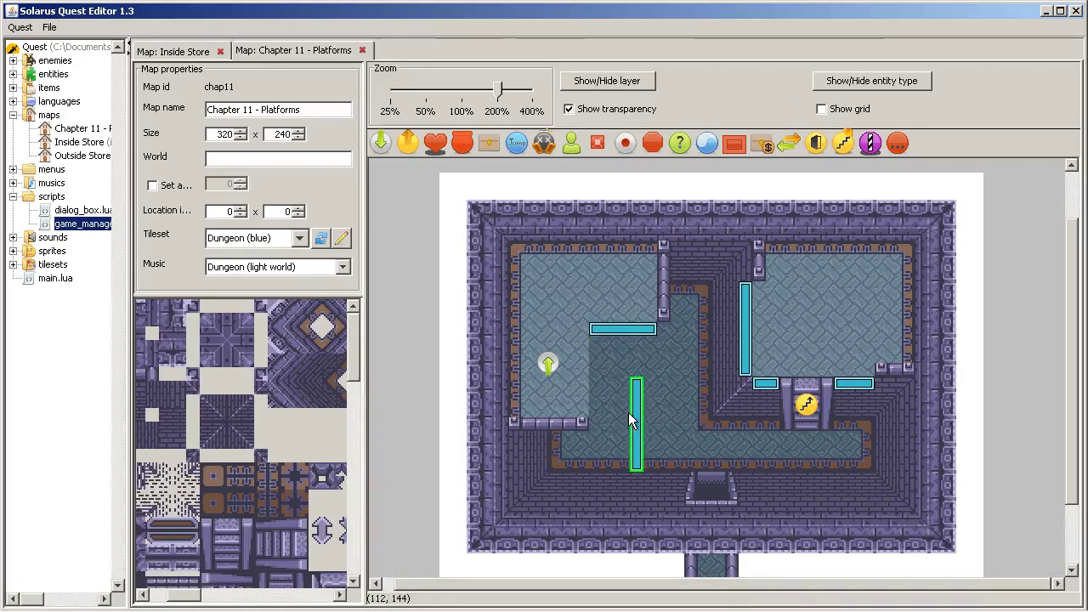
key("Delete")
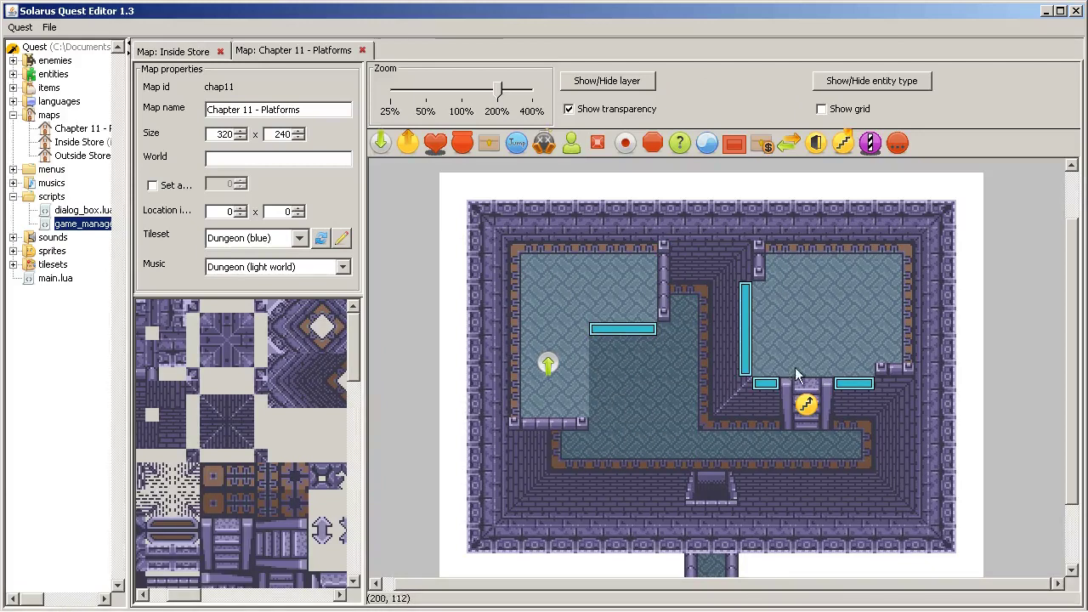
- Place the sideways staircase's middle, lower and upper landing tiles along the left platform's open vertical edge
scroll(235, 536, "down", 3)
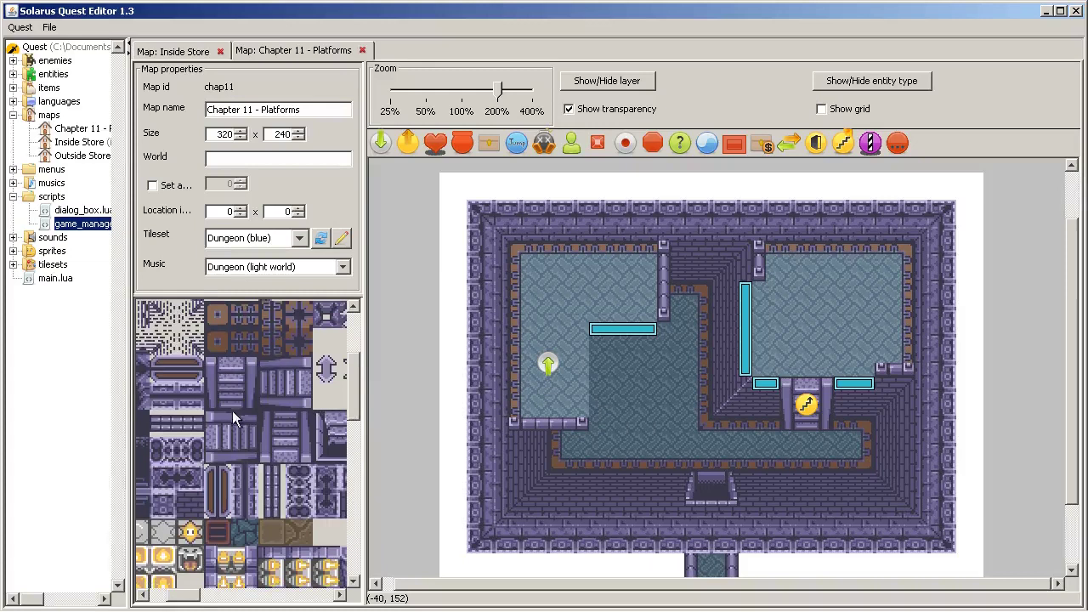
left_click(212, 434)
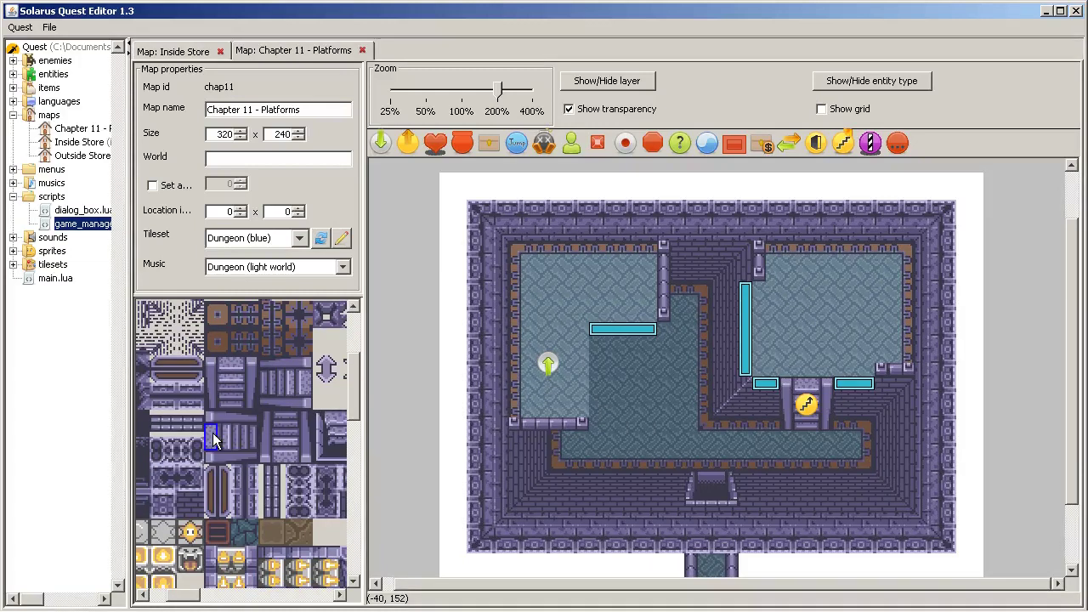
left_click(593, 388)
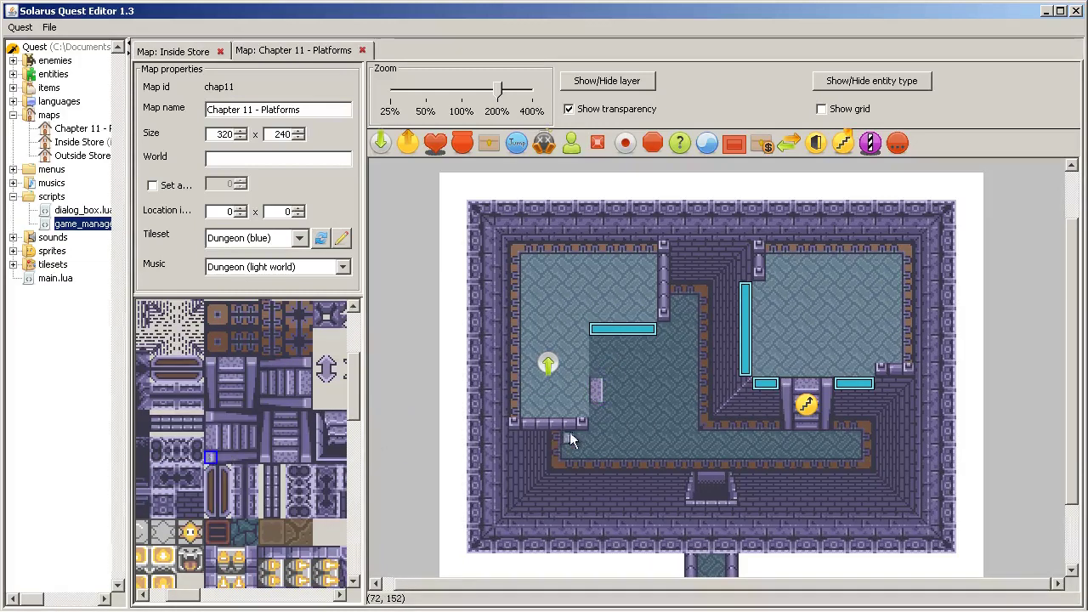
left_click(594, 410)
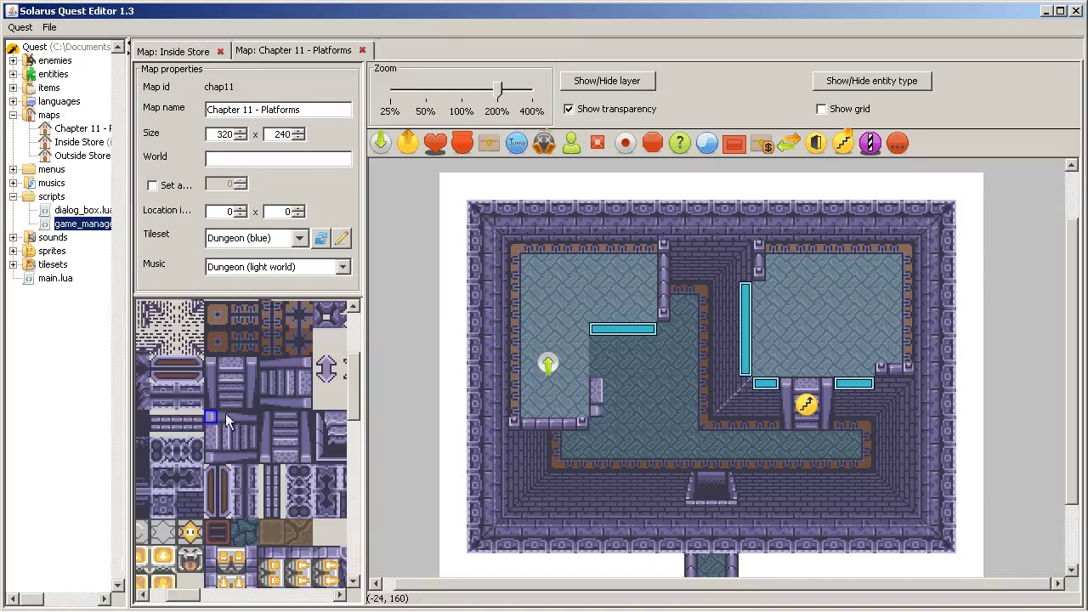
left_click(595, 368)
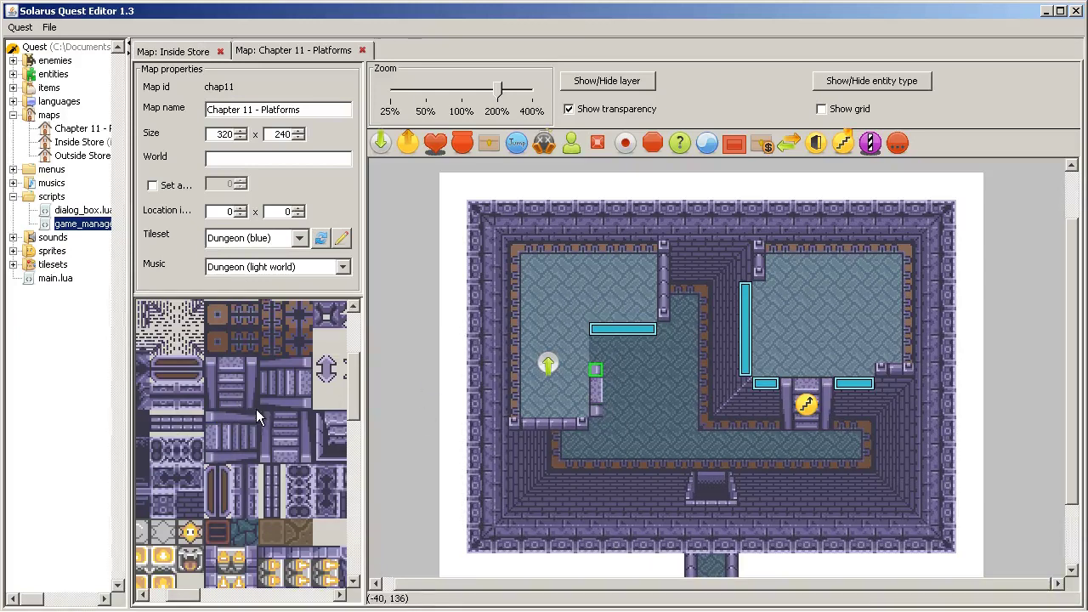
- Complete the left platform's sideways staircase with the steps tile and its lower side rail
left_click(238, 437)
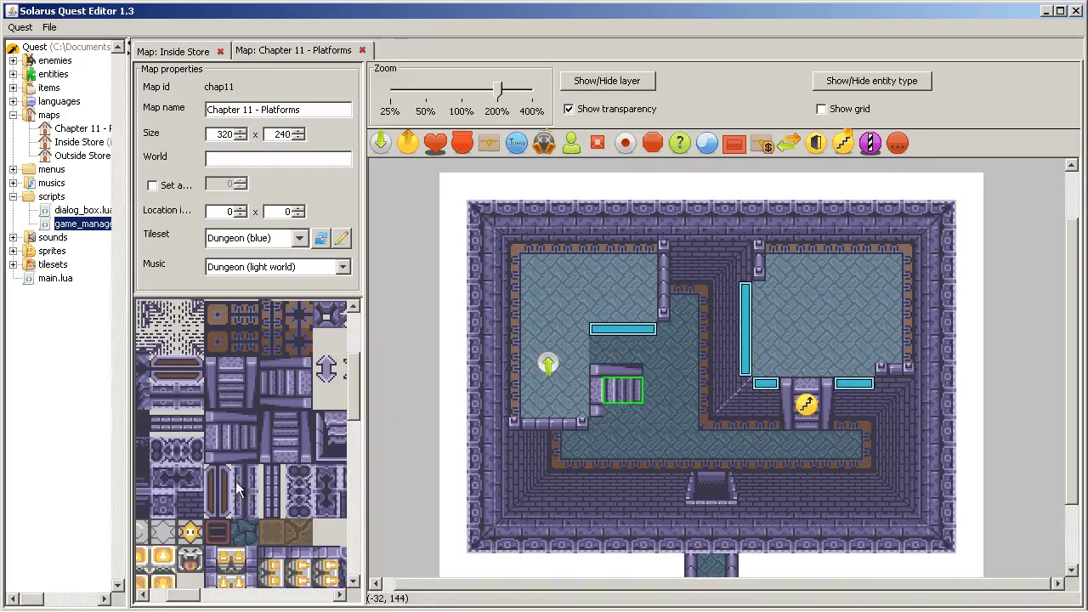
left_click(245, 463)
left_click(620, 409)
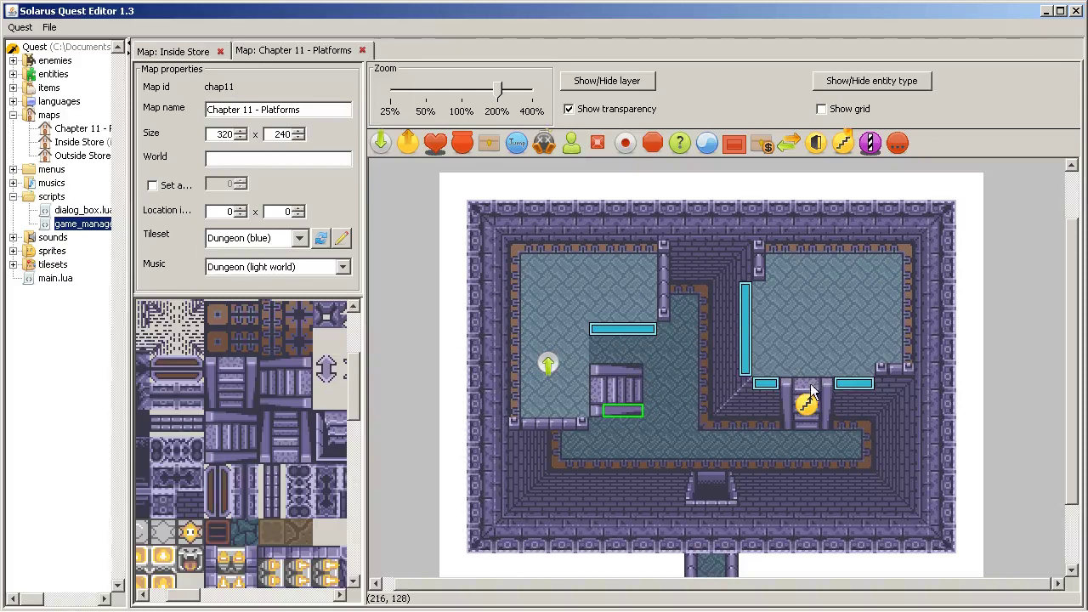
- Duplicate the right platform's stairs entity onto the left platform's new staircase and set the copy's direction to Left
left_click(809, 405)
key("ctrl+v")
left_click(614, 392)
right_click(616, 396)
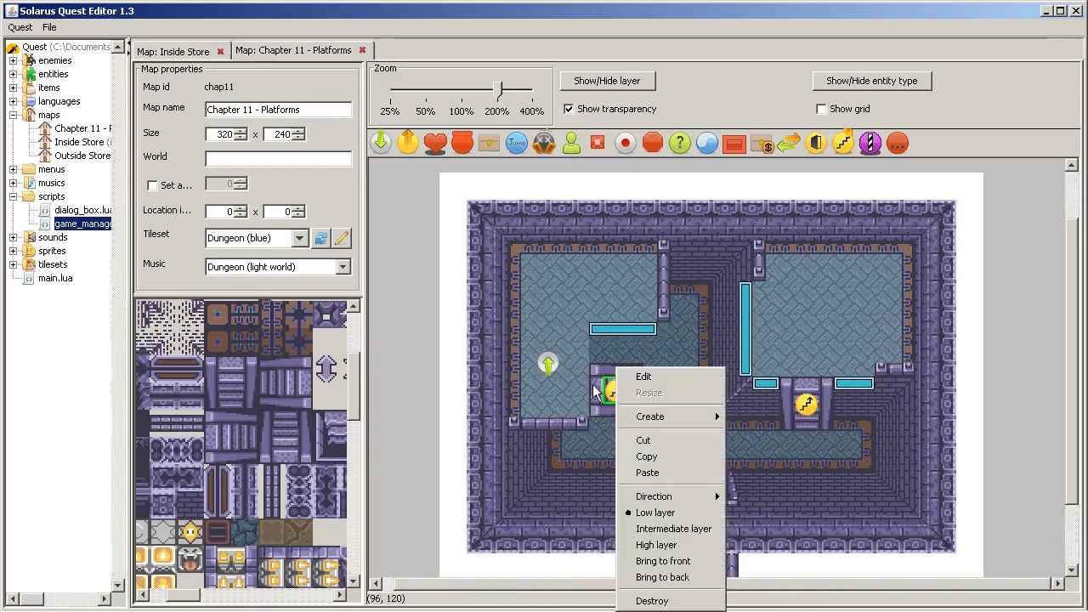
left_click(607, 391)
right_click(610, 391)
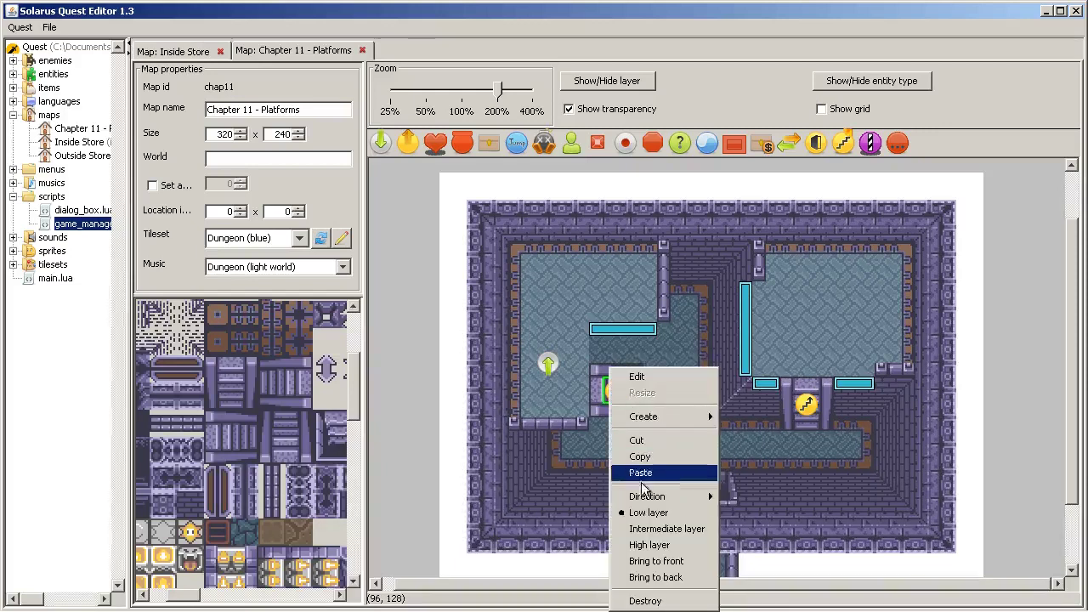
mouse_move(643, 498)
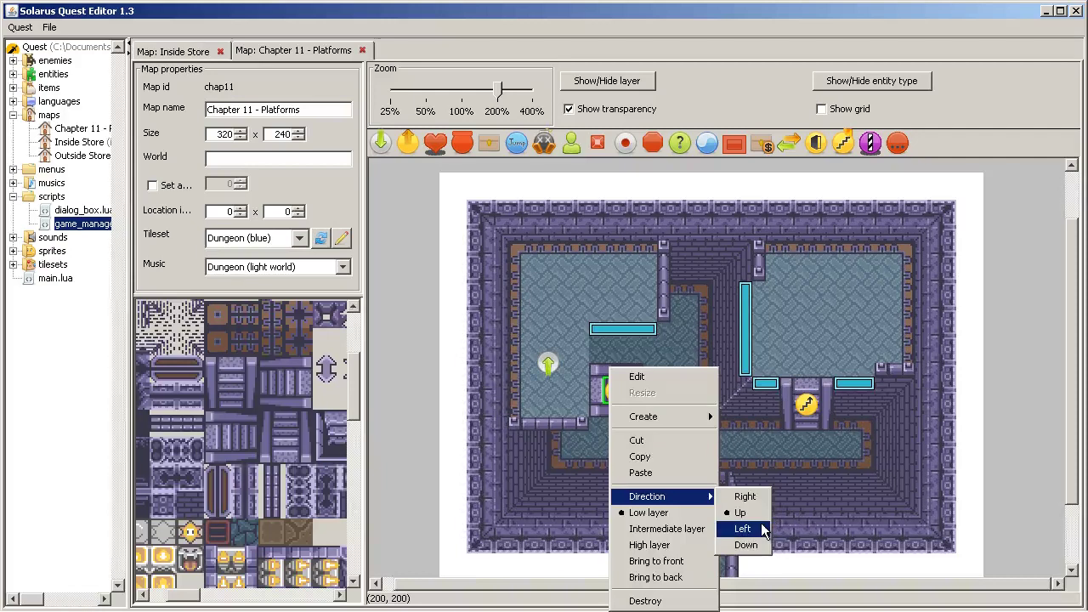
left_click(762, 529)
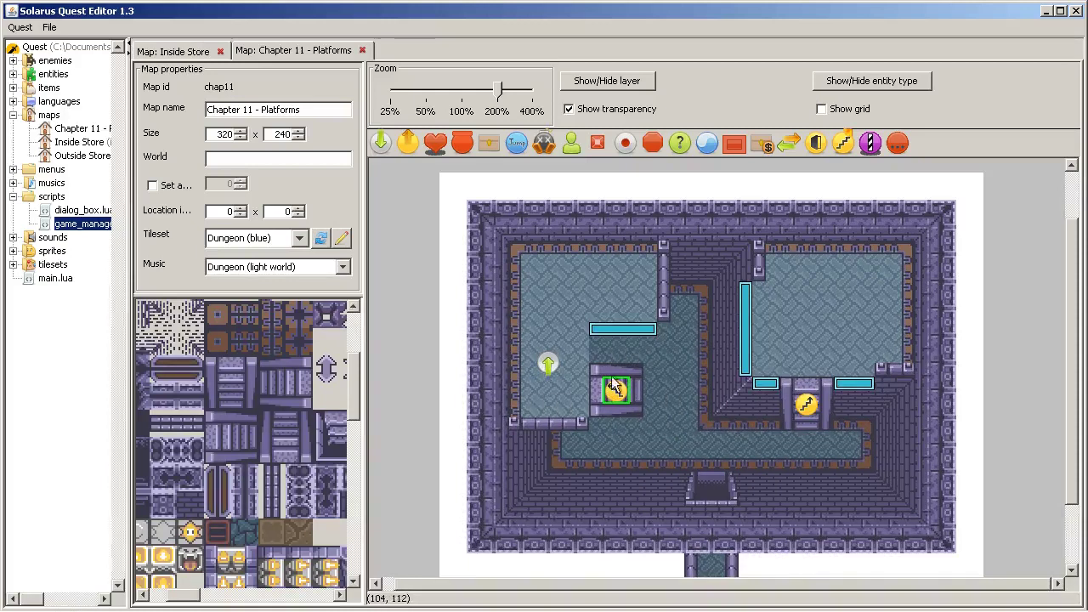
- Duplicate the right platform's short vertical railing onto the left platform's edge, between the horizontal jumper and the new staircase
left_click(760, 266)
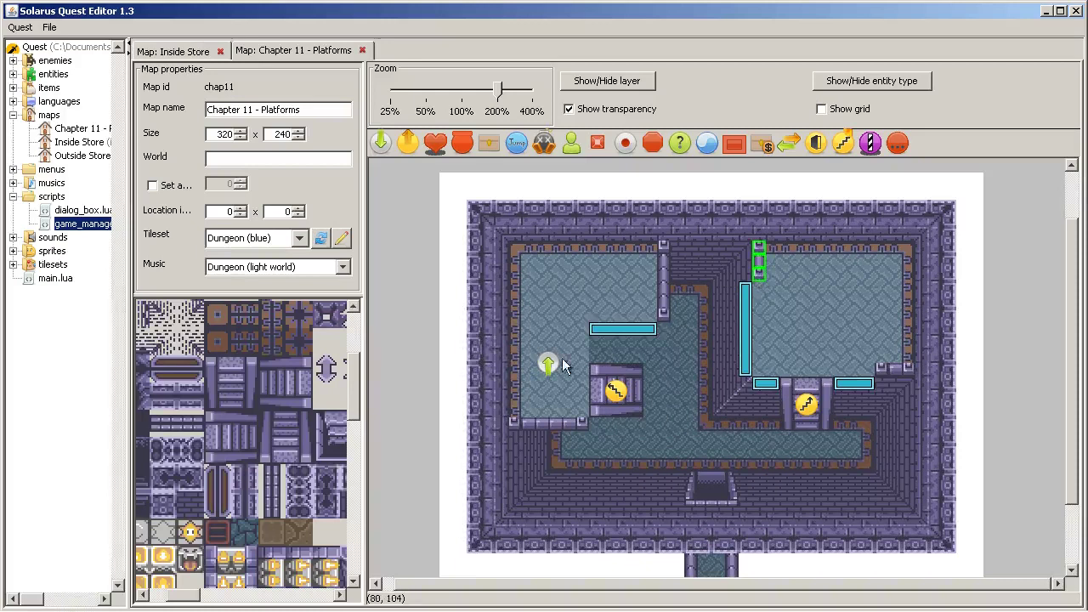
key("ctrl+c")
key("ctrl+v")
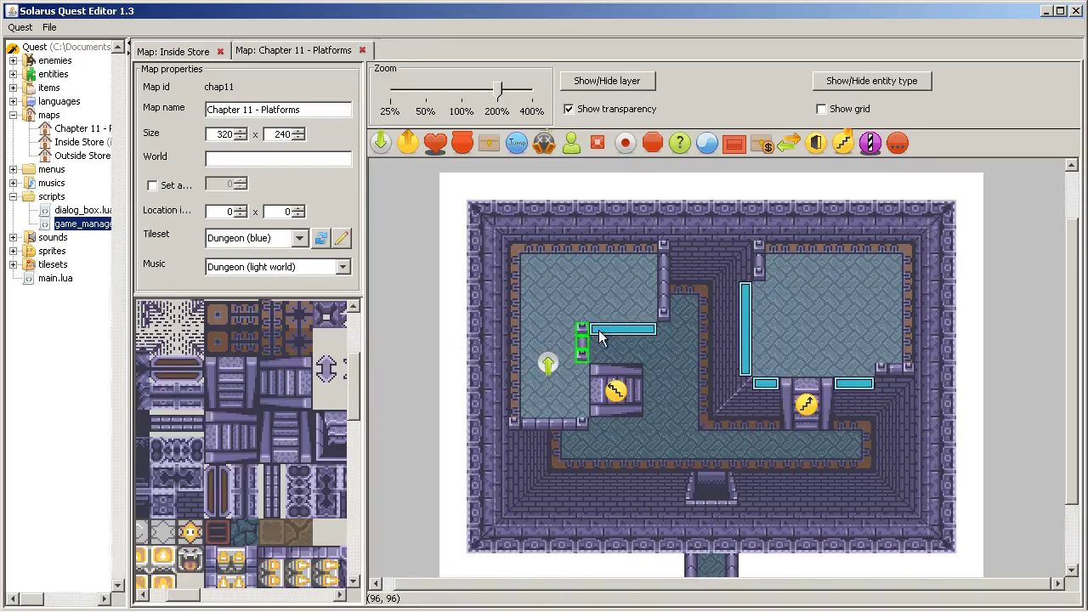
mouse_move(600, 329)
left_mouse_down()
mouse_move(652, 403)
mouse_move(600, 332)
left_mouse_up()
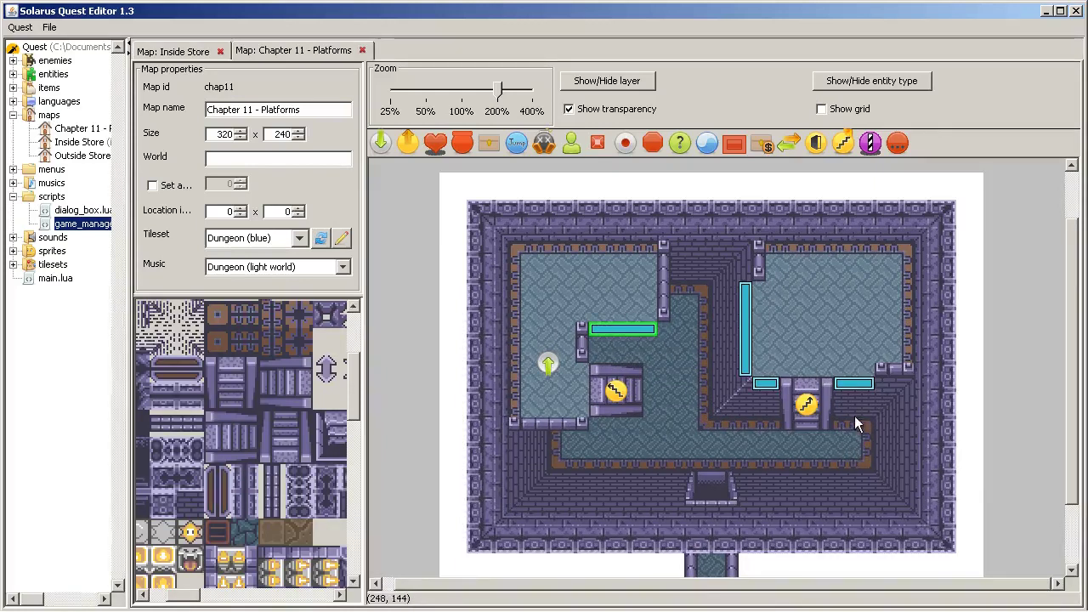
- Hide and restore the low layer, and likewise the intermediate layer, to examine which tiles each one holds
left_click(855, 438)
left_click(614, 354)
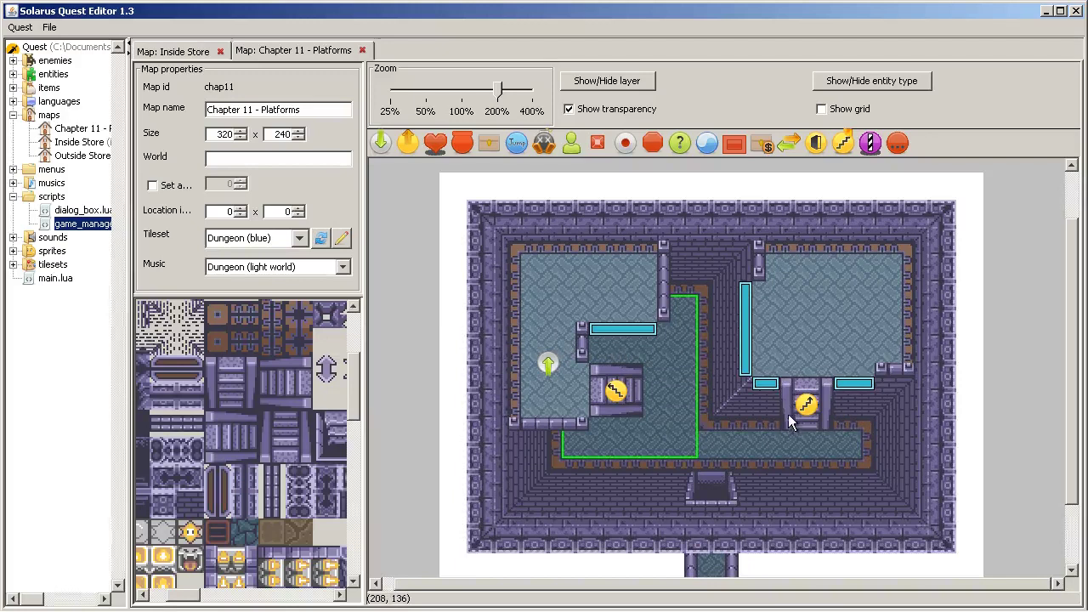
left_click(639, 81)
left_click(635, 101)
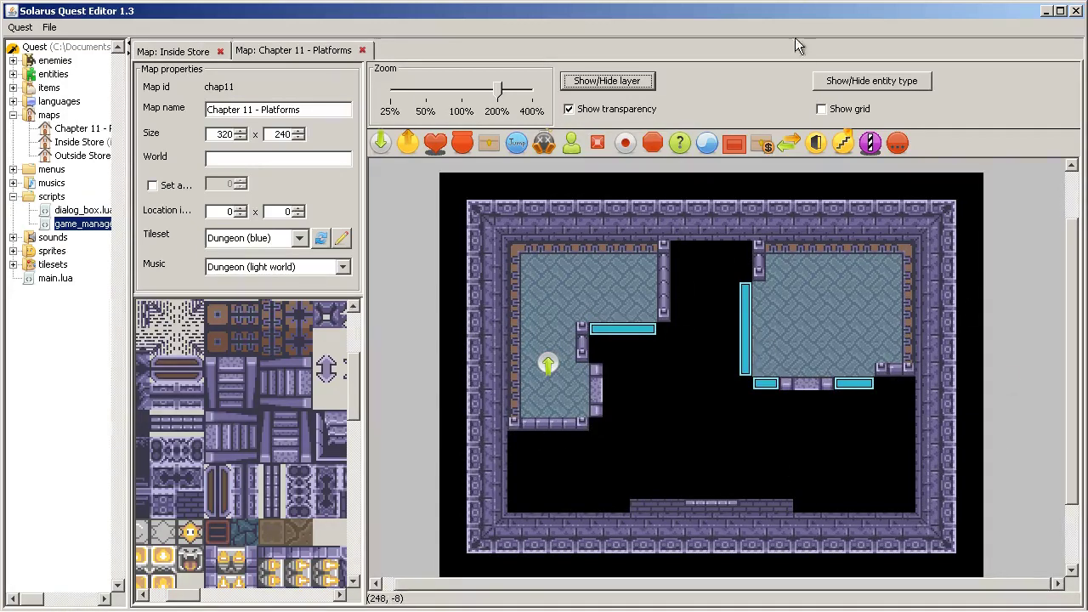
left_click(625, 79)
left_click(638, 100)
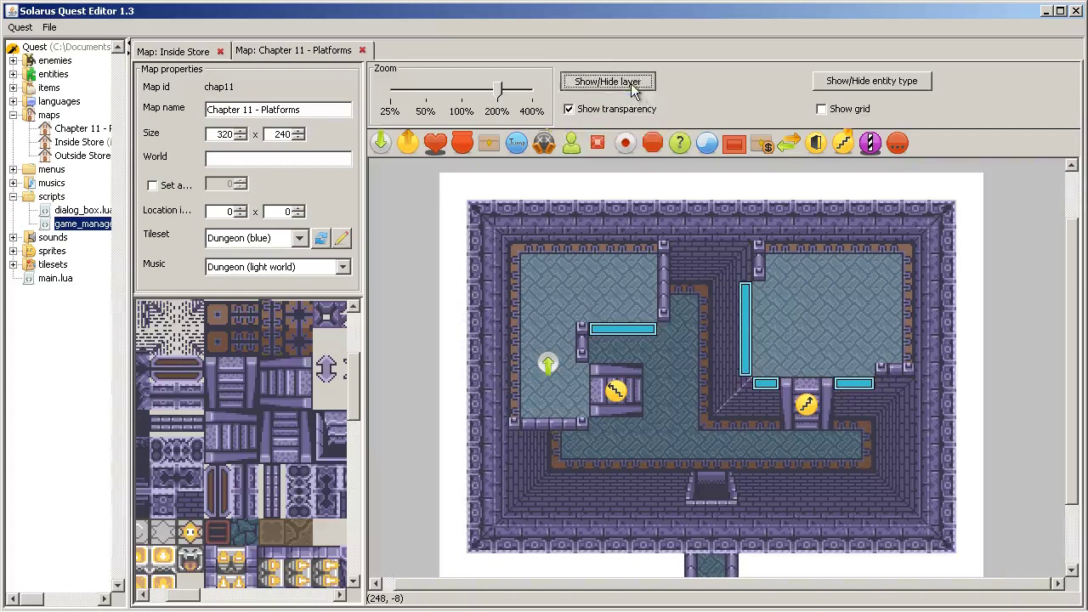
left_click(631, 83)
left_click(635, 117)
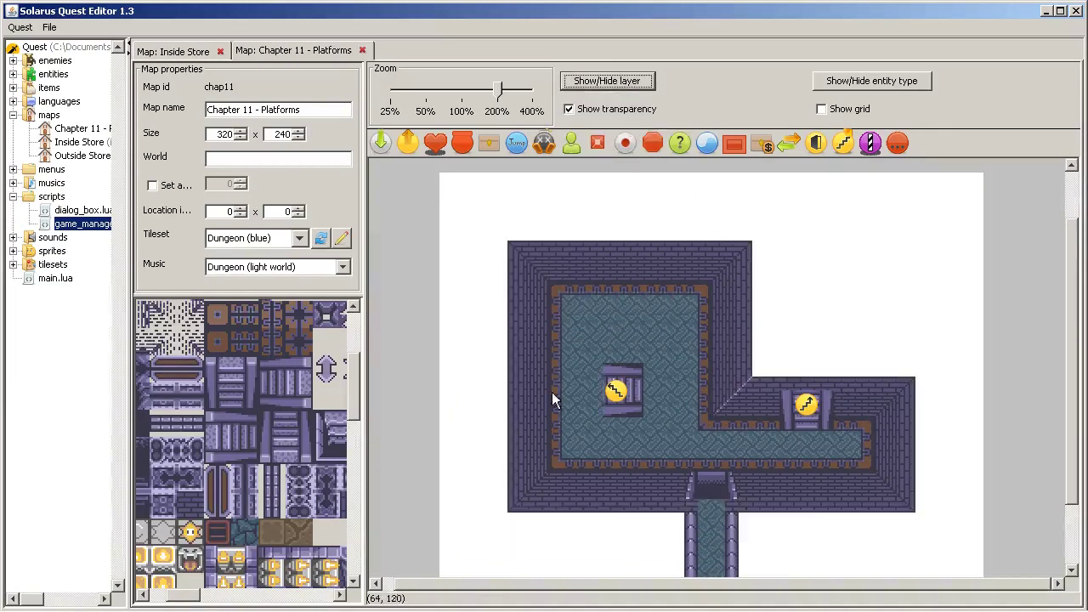
scroll(913, 474, "down", 3)
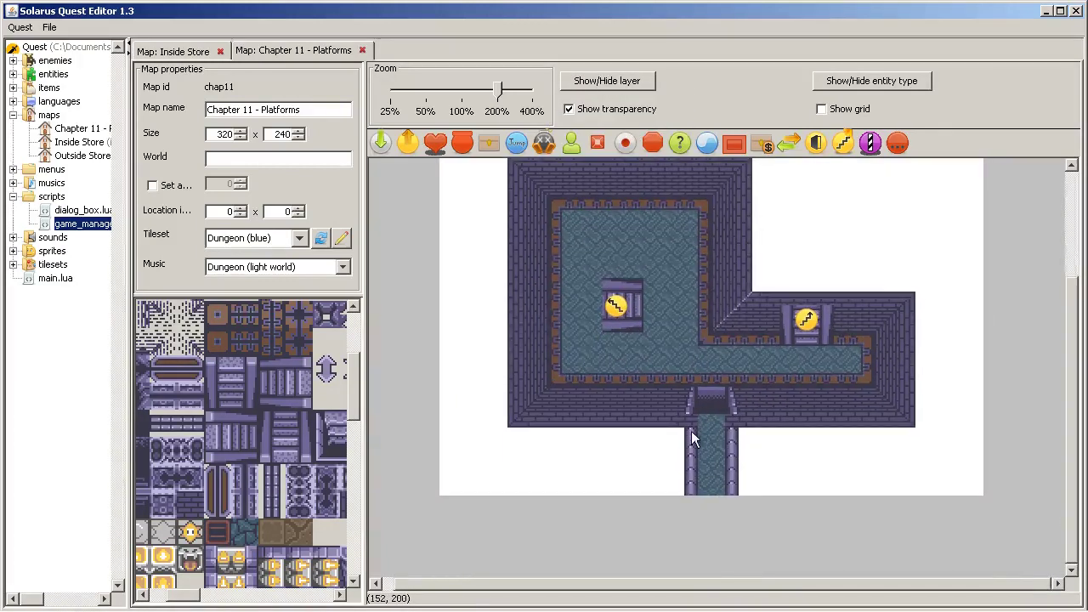
left_click(607, 81)
left_click(627, 117)
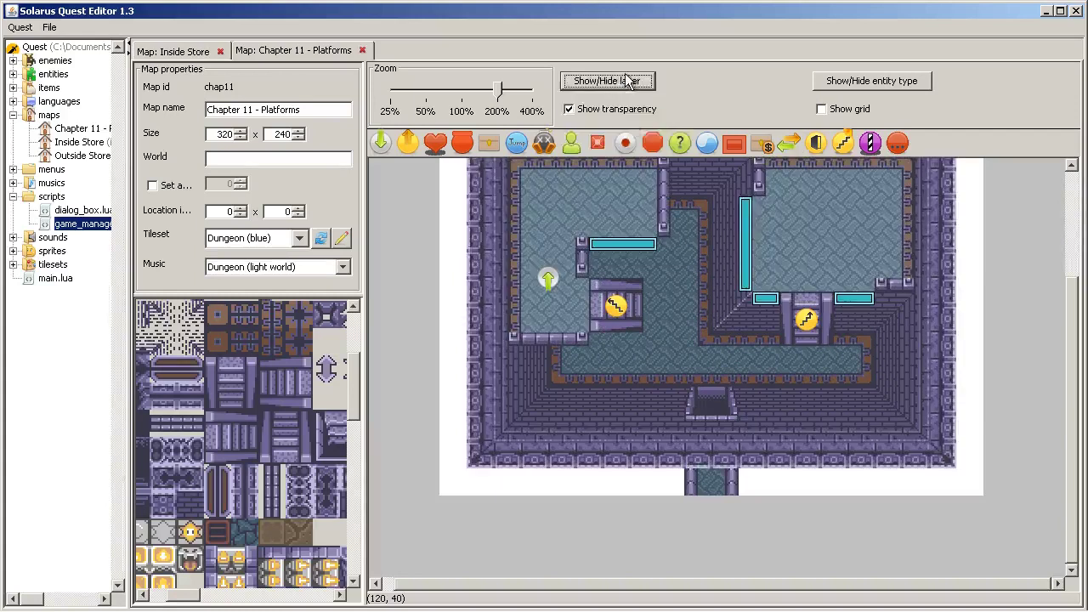
- Turn on the visibility of the map's high layer
left_click(627, 80)
left_click(626, 135)
left_click(728, 221)
scroll(744, 384, "up", 3)
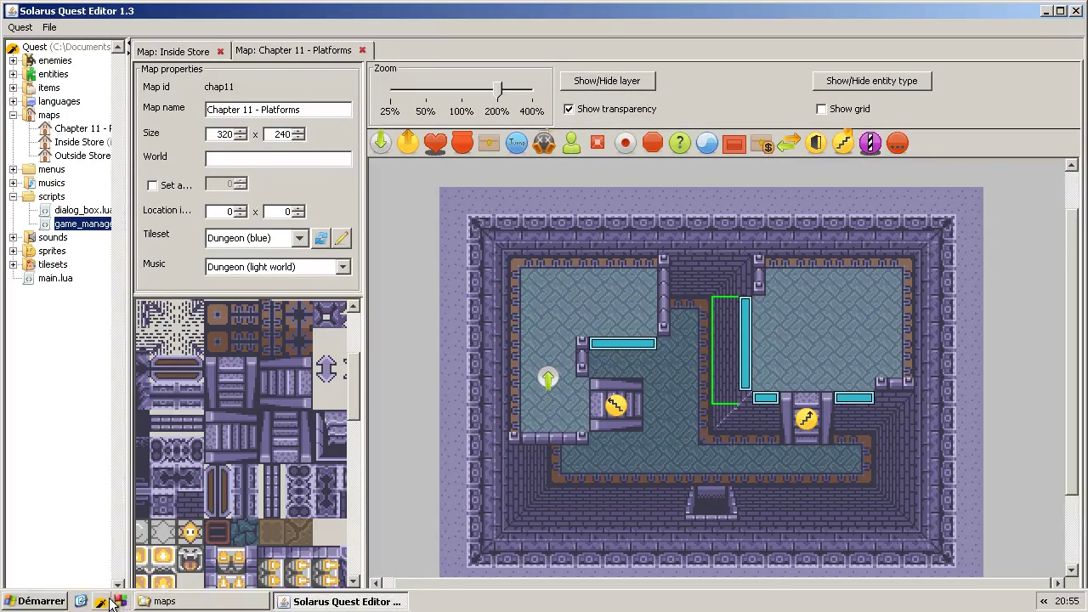
- Run the quest, walk the hero down the left platform's new stairs and around the lower floor beside it, and close the game
left_click(103, 602)
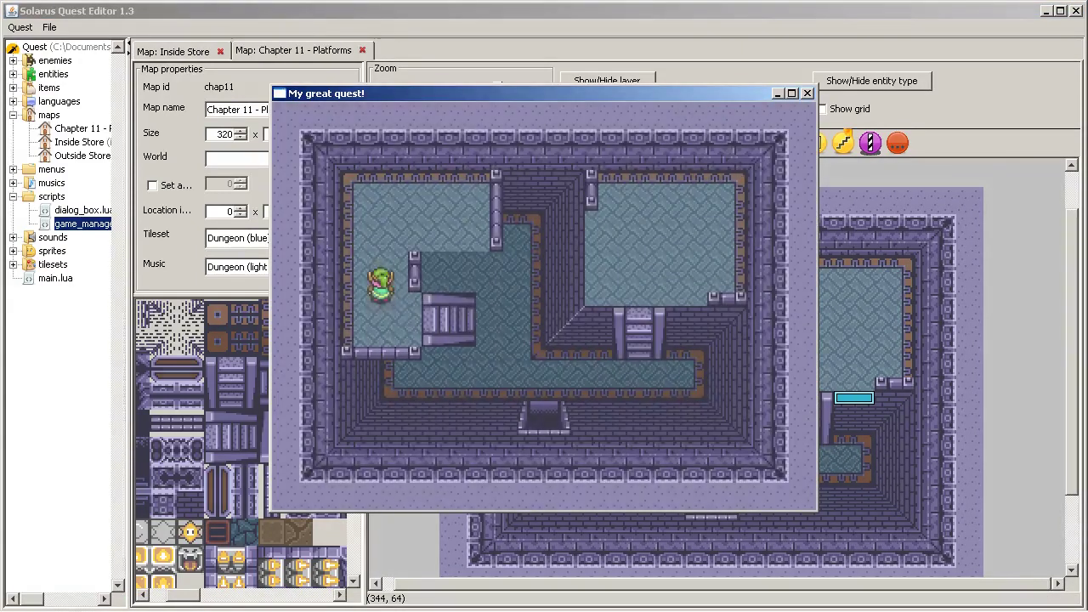
key("Right")
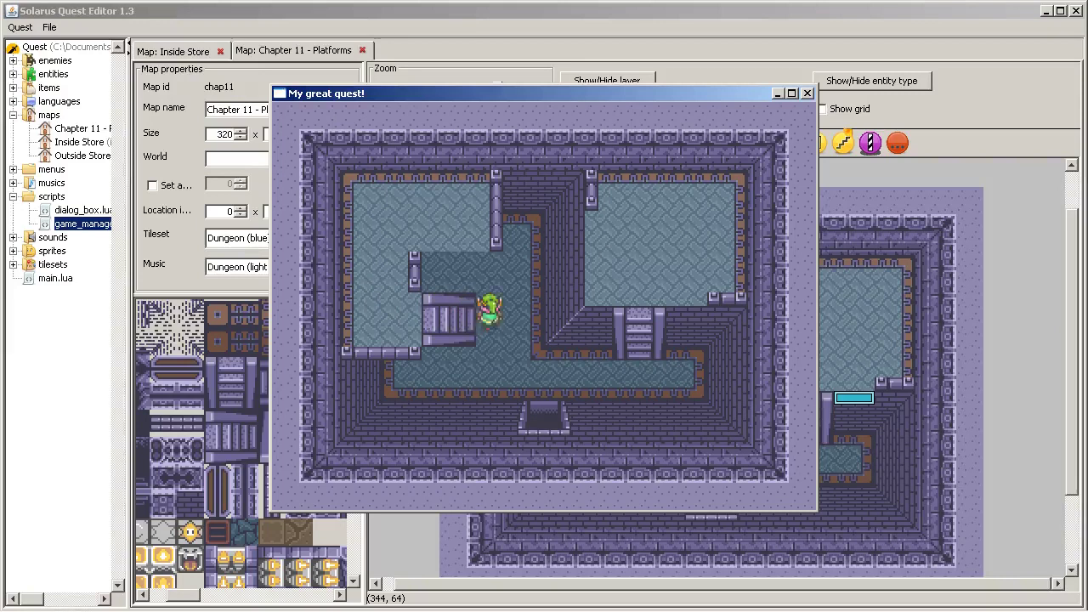
key("Up")
key("Left")
key("Right")
key("Right")
key("Down")
key("Left")
key("Up")
key("Up")
key("Right")
key("Down")
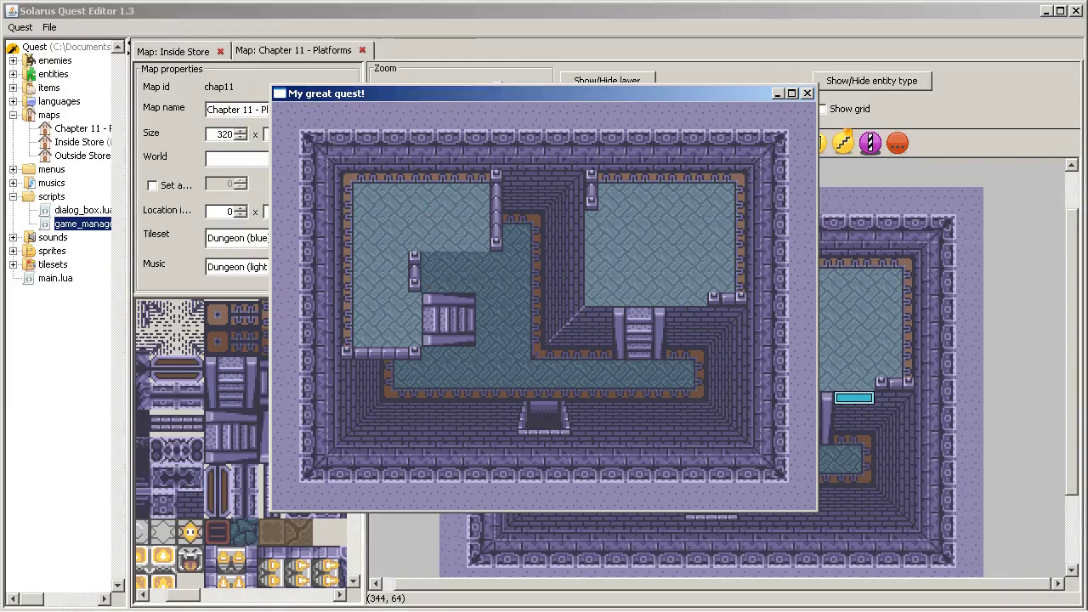
left_click(806, 93)
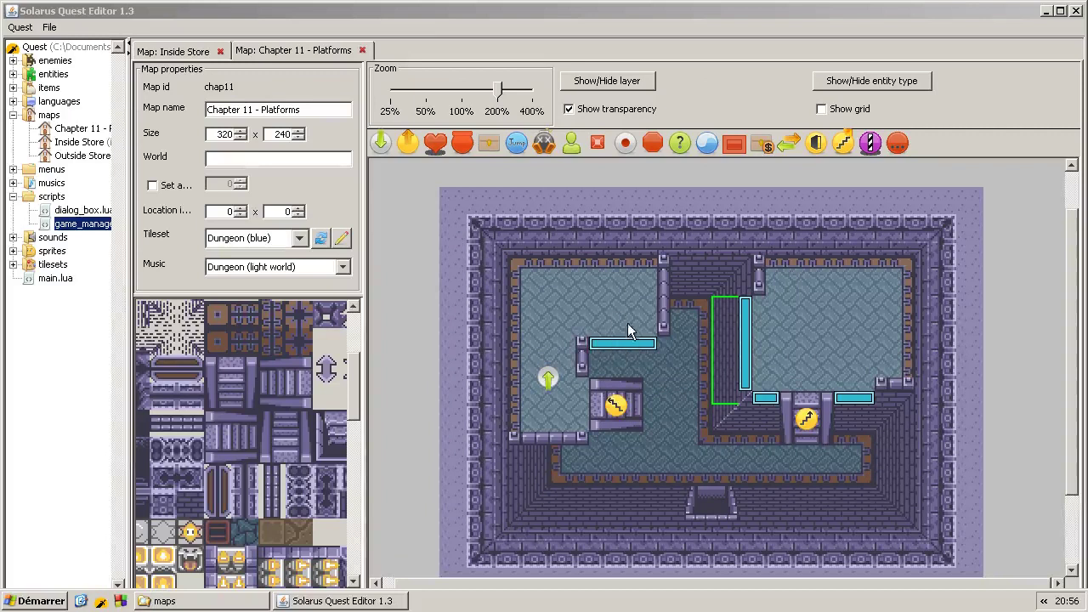
- Check which layer the start destination on the left platform is assigned to, and run the quest to view the map
left_click(693, 391)
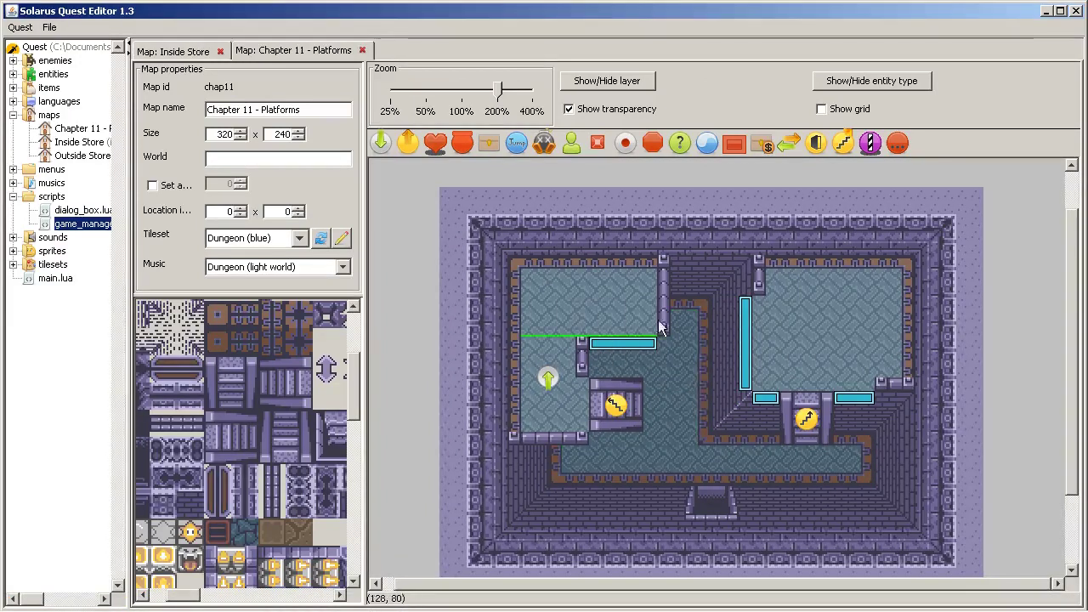
left_click(701, 348)
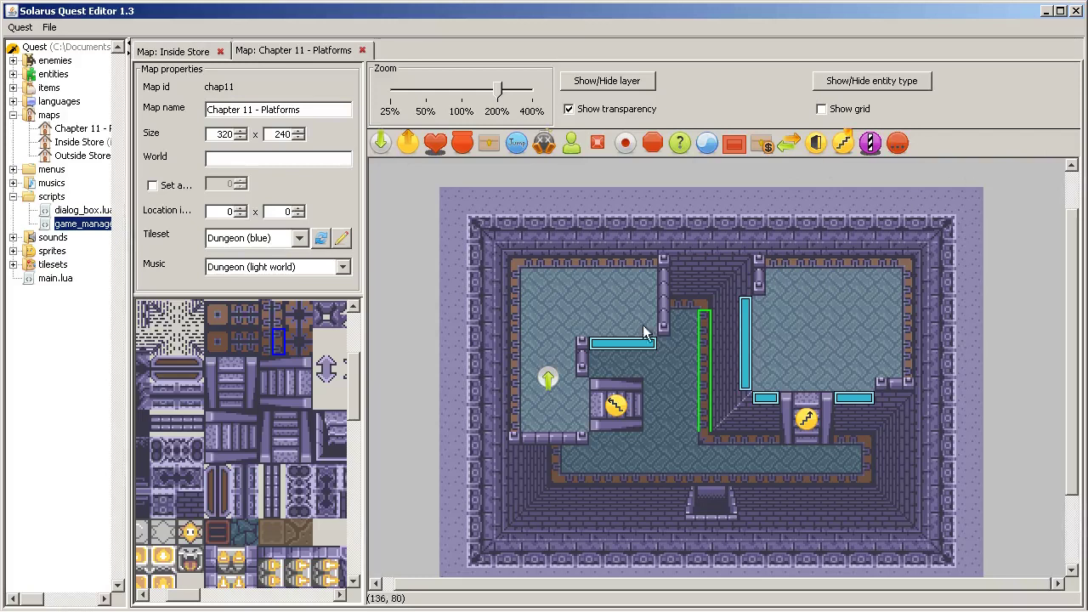
left_click(548, 378)
right_click(551, 369)
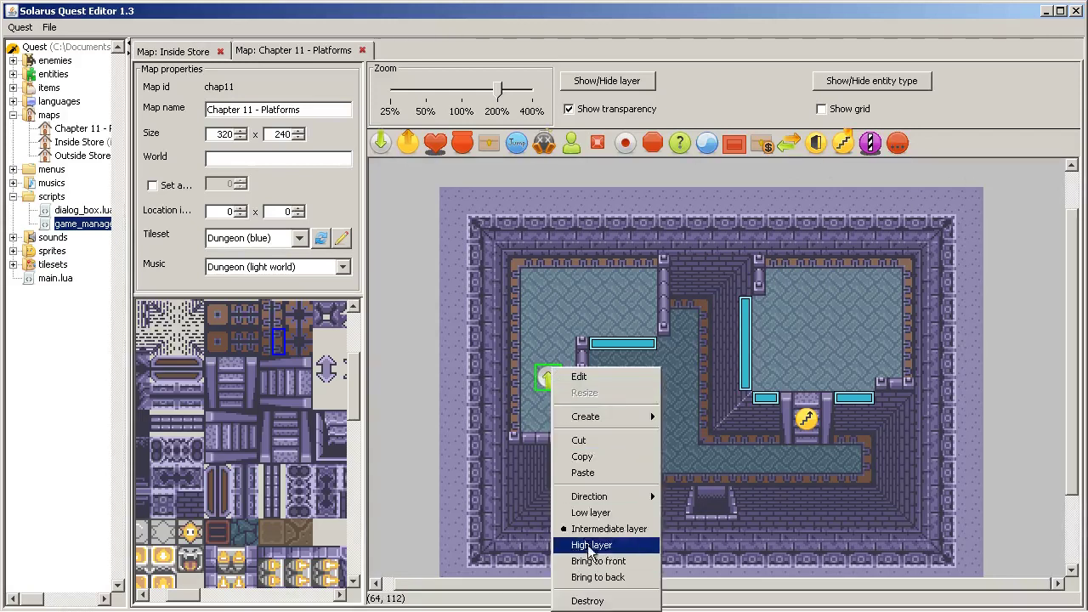
left_click(569, 296)
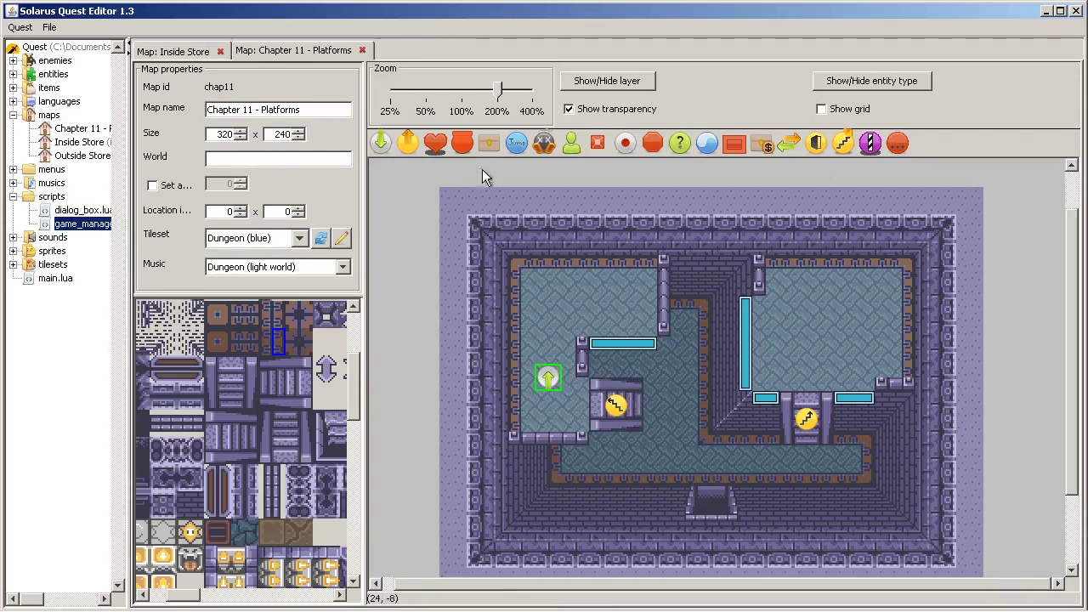
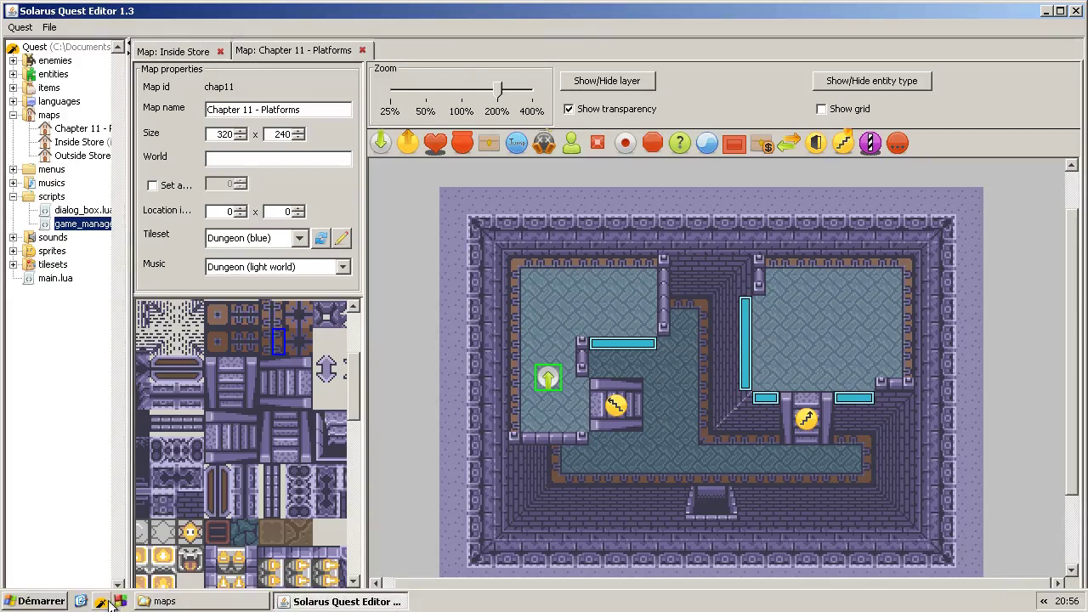
left_click(102, 602)
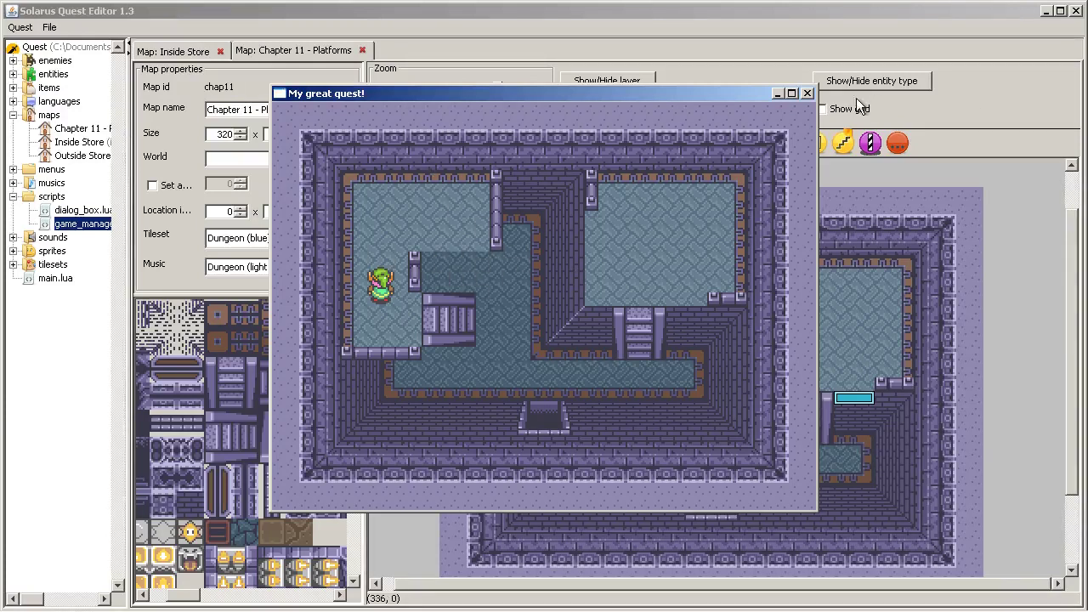
left_click(806, 93)
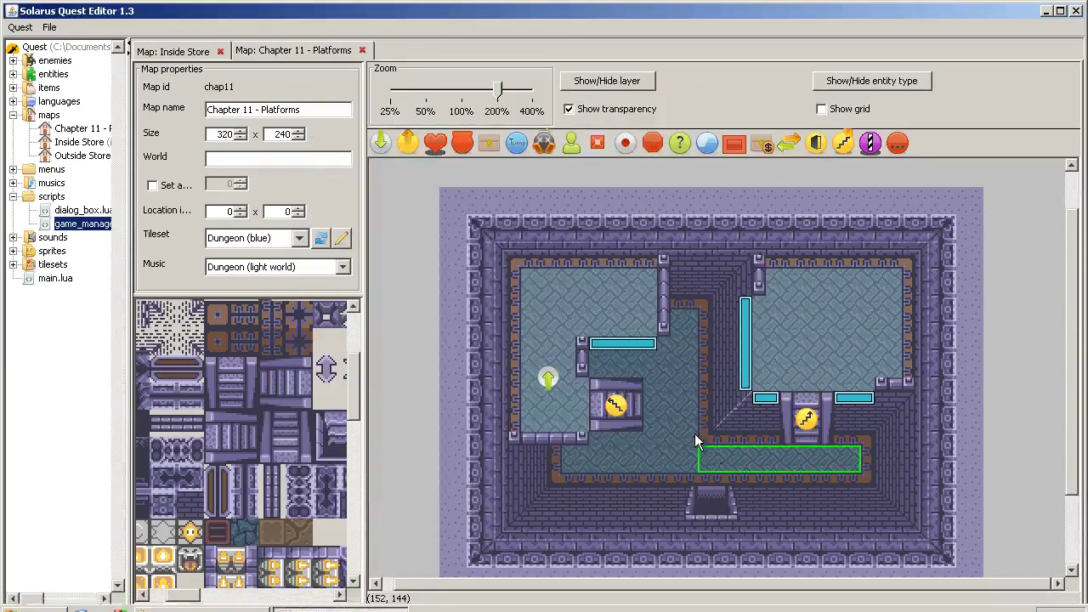
- Replace the two lower floor tiles with the dark circle-patterned floor tile, and run the quest to view the new floor
key("Delete")
left_click(717, 451)
key("Delete")
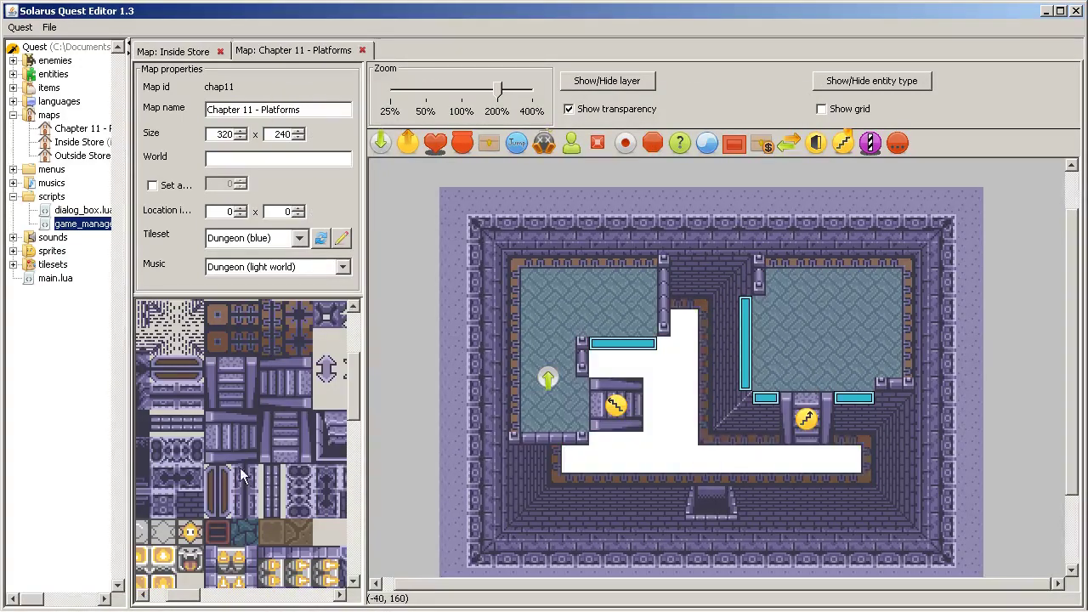
middle_click_drag(340, 426, 125, 446)
middle_click_drag(231, 458, 244, 468)
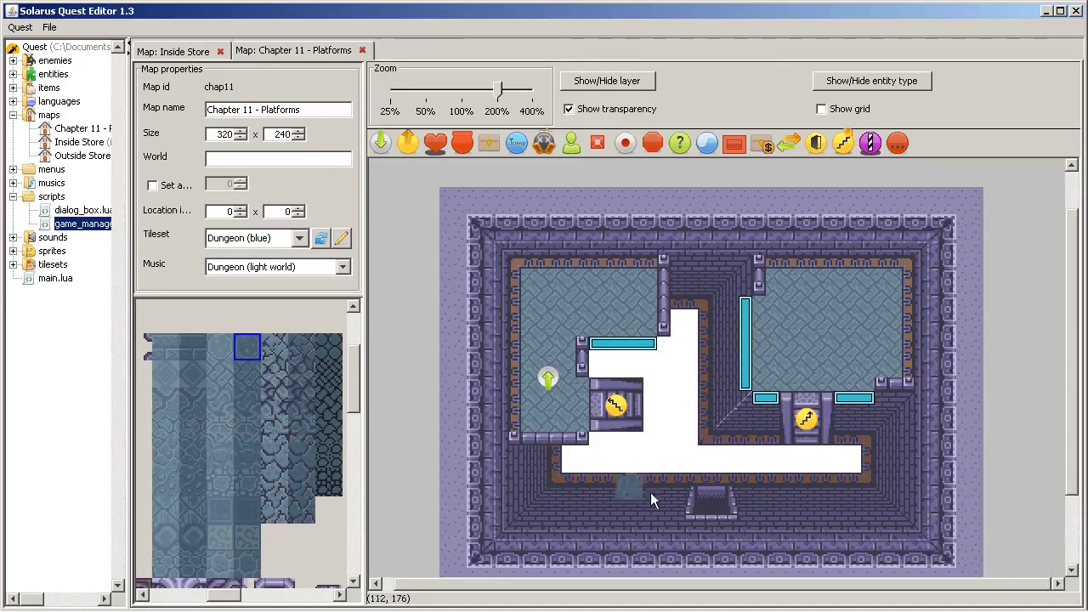
mouse_move(846, 463)
left_mouse_down()
mouse_move(704, 457)
mouse_move(610, 395)
mouse_move(582, 341)
left_mouse_up()
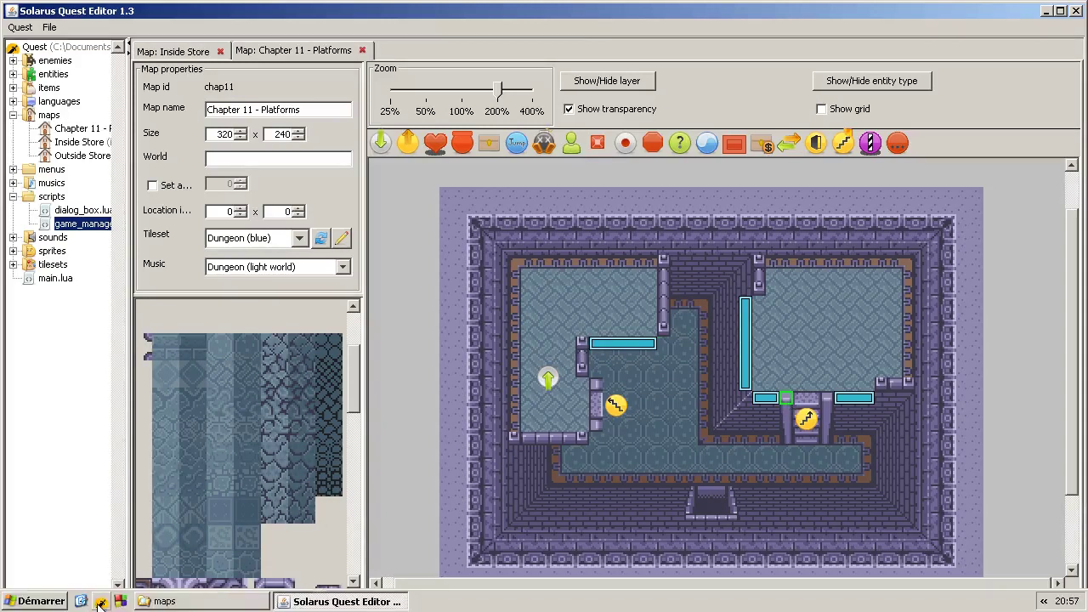
left_click(100, 602)
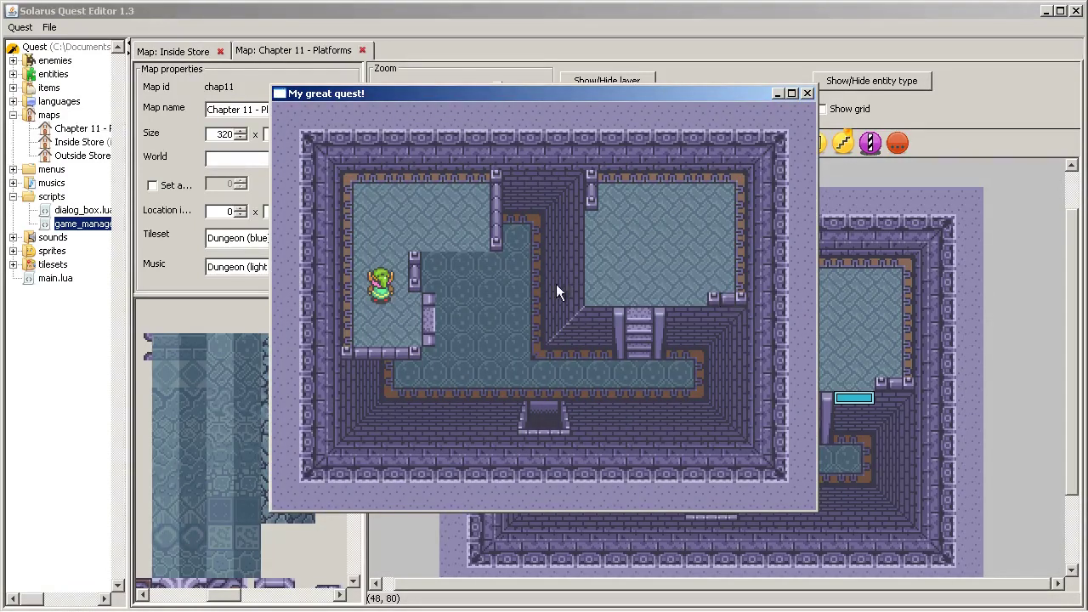
left_click(808, 91)
- Send the large lower floor tile that covers the left platform's staircase to the back
left_click(664, 443)
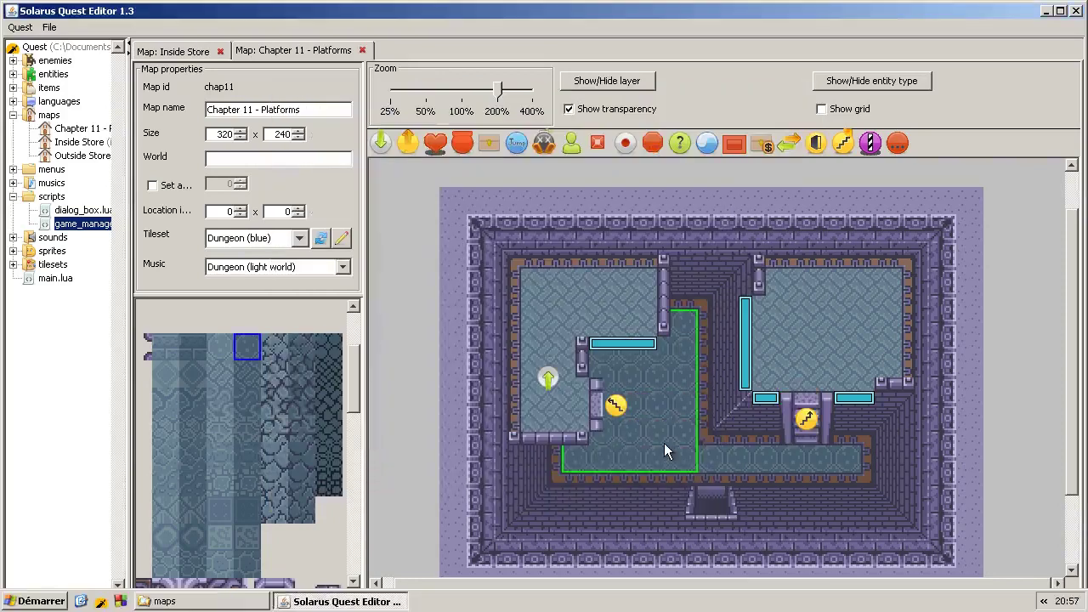
right_click(678, 369)
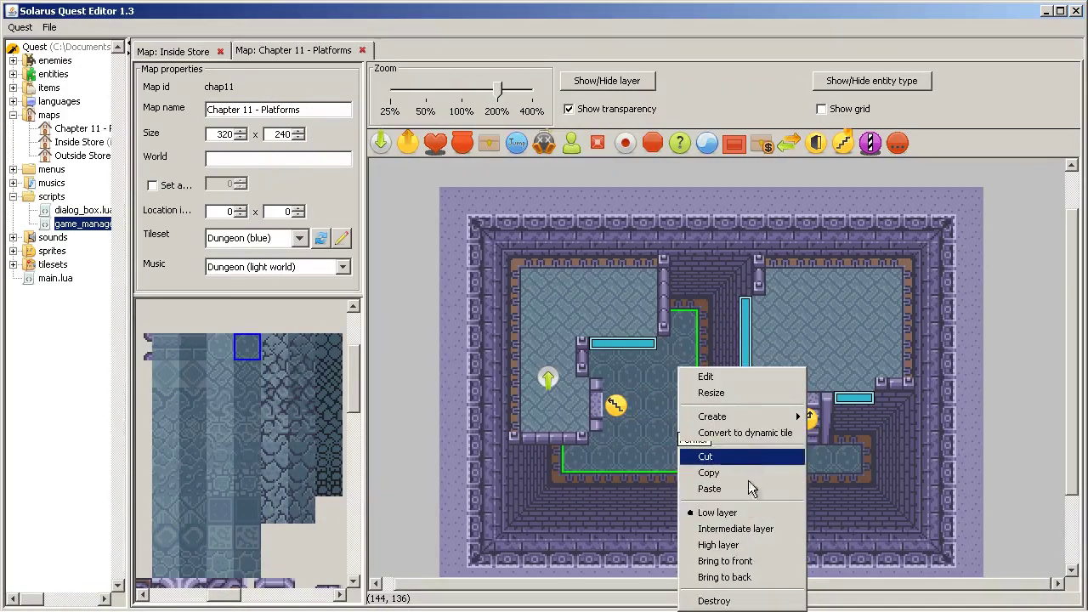
left_click(745, 578)
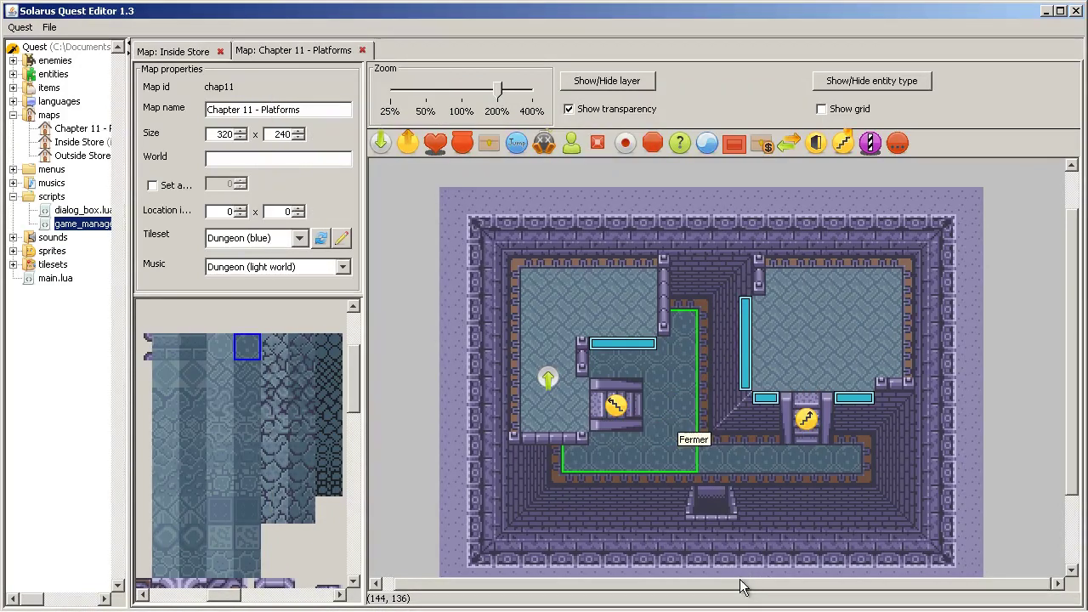
left_click(706, 390)
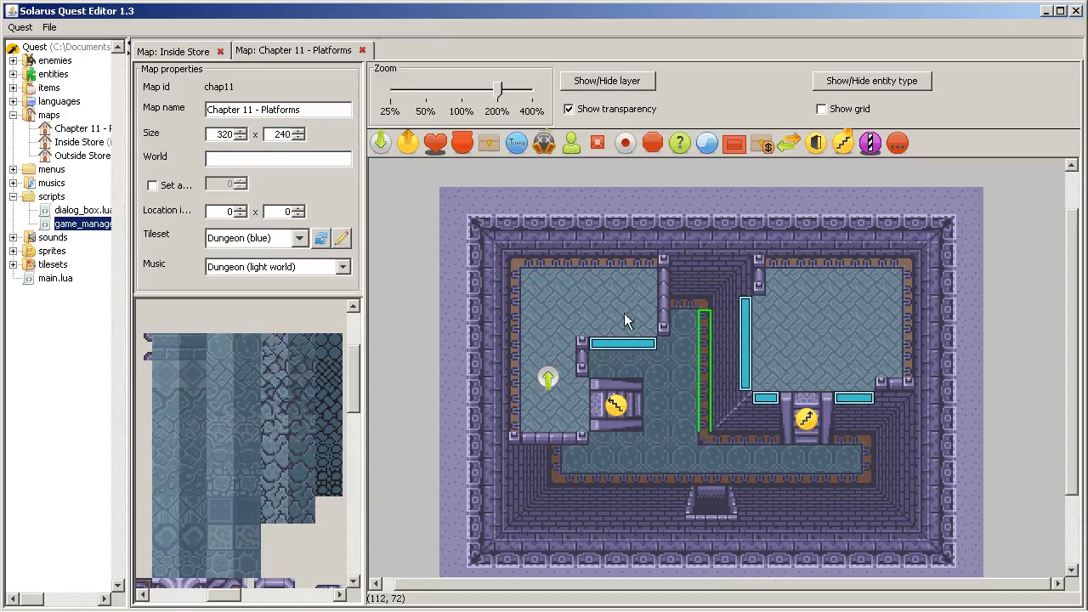
- Add a row of the small pointed ledge tile along the left platform's edge, underneath the horizontal jumper
mouse_move(221, 526)
middle_mouse_down()
mouse_move(227, 534)
mouse_move(377, 520)
middle_mouse_up()
mouse_move(228, 492)
middle_mouse_down()
mouse_move(282, 533)
mouse_move(246, 522)
mouse_move(260, 583)
mouse_move(371, 522)
middle_mouse_up()
middle_click_drag(237, 427, 133, 331)
middle_click_drag(243, 476, 59, 530)
middle_click_drag(172, 449, 242, 481)
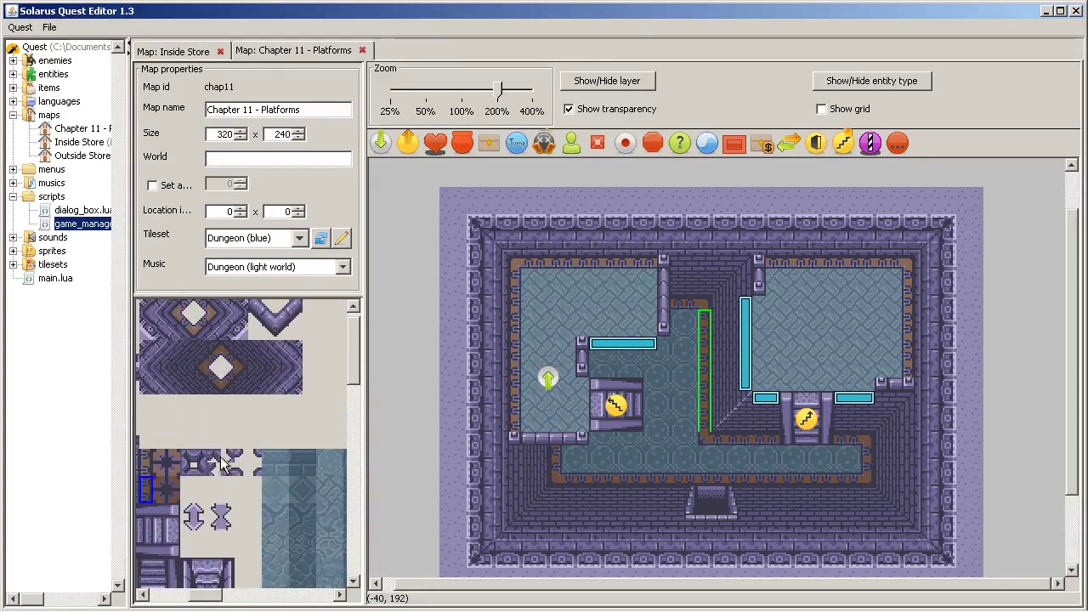
left_click(219, 455)
key("Escape")
left_click_drag(649, 344, 677, 372)
right_click(650, 341)
left_click(680, 488)
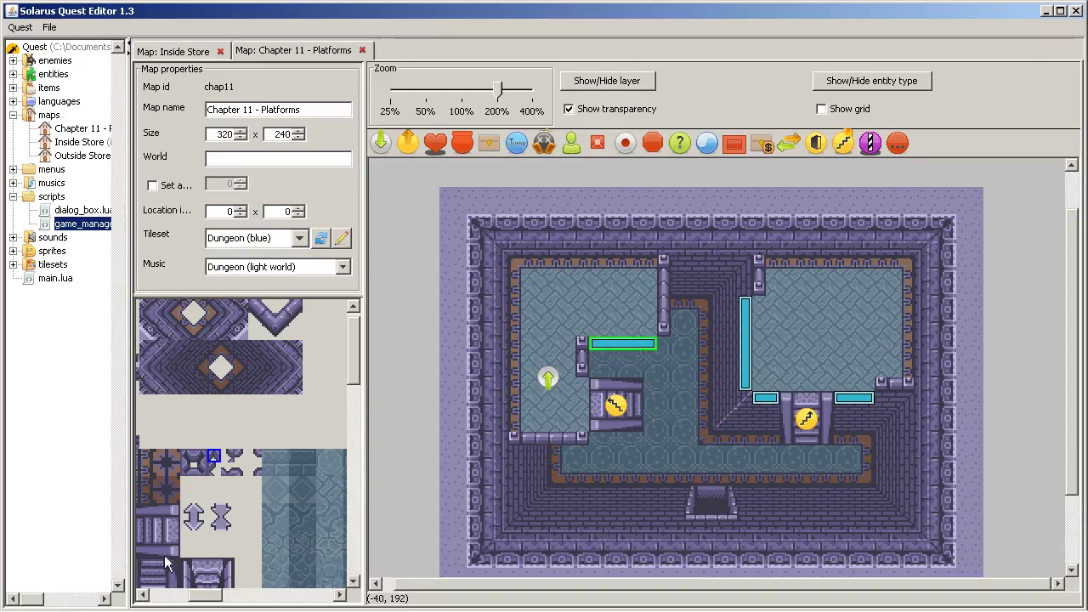
- Run the quest, jump the hero off the left platform's pointed ledge, walk around the lower floor, and close the game
mouse_move(400, 605)
left_click(103, 600)
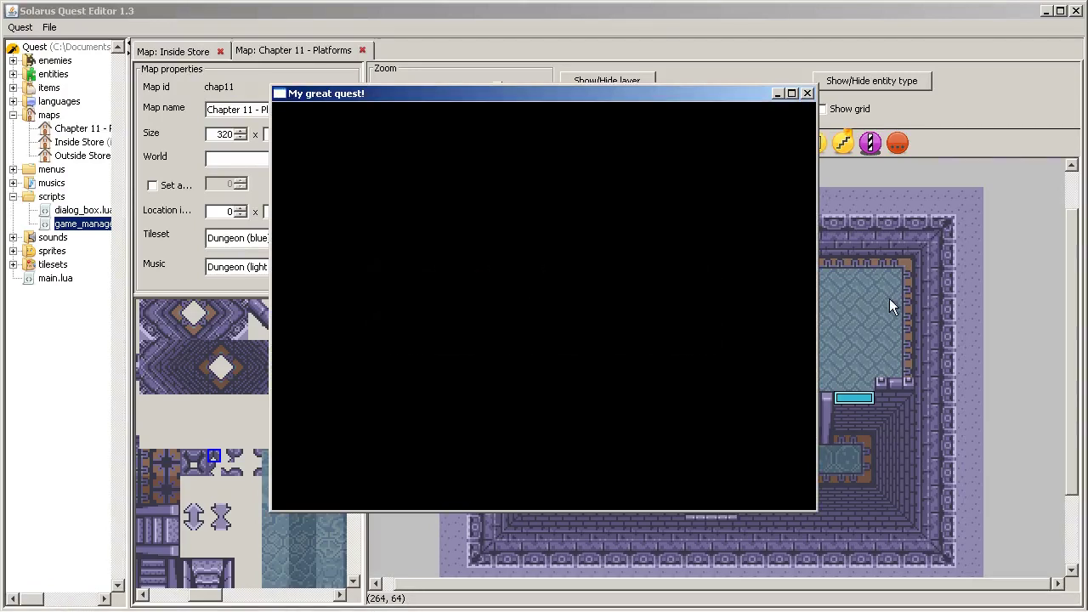
key("Up")
key("Right")
key("Down")
key("Right")
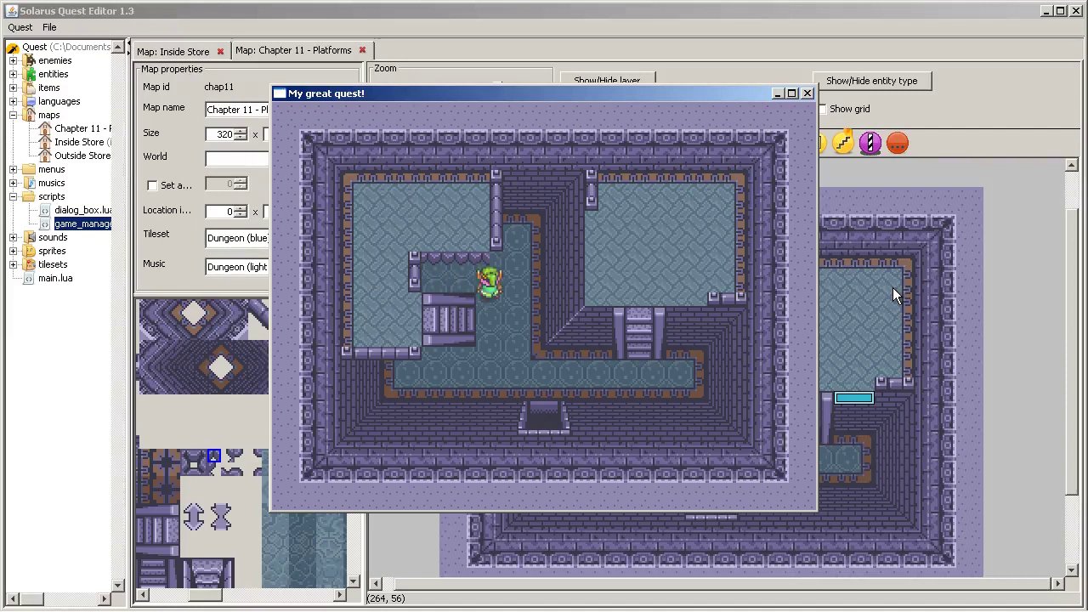
key("Left")
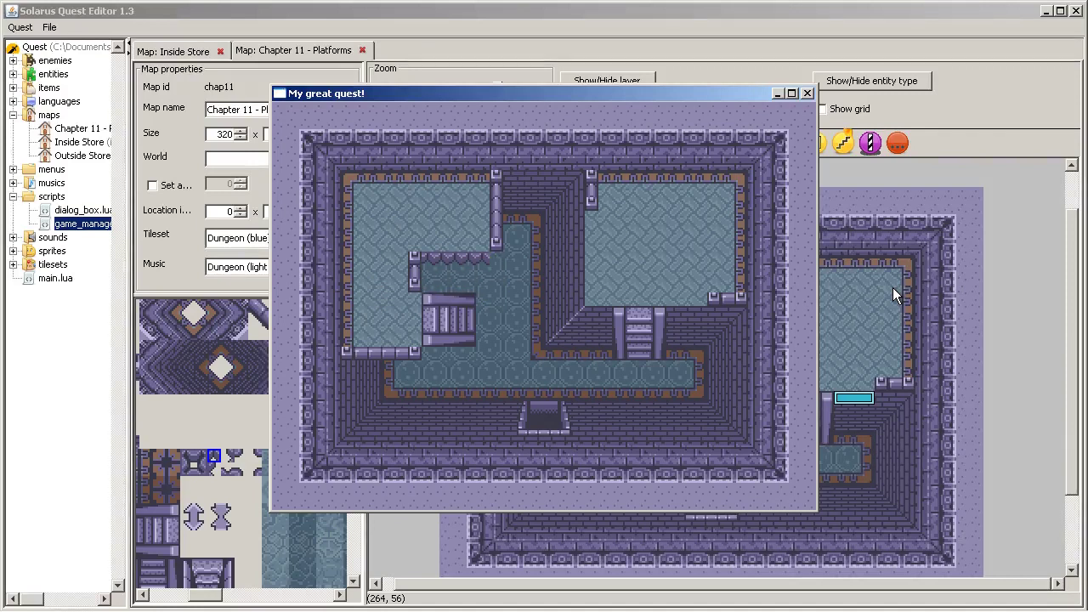
left_click(808, 93)
- Add a small corner piece at the ledge row's end below the long vertical railing, moving the horizontal jumper aside and back
left_click_drag(661, 355, 654, 362)
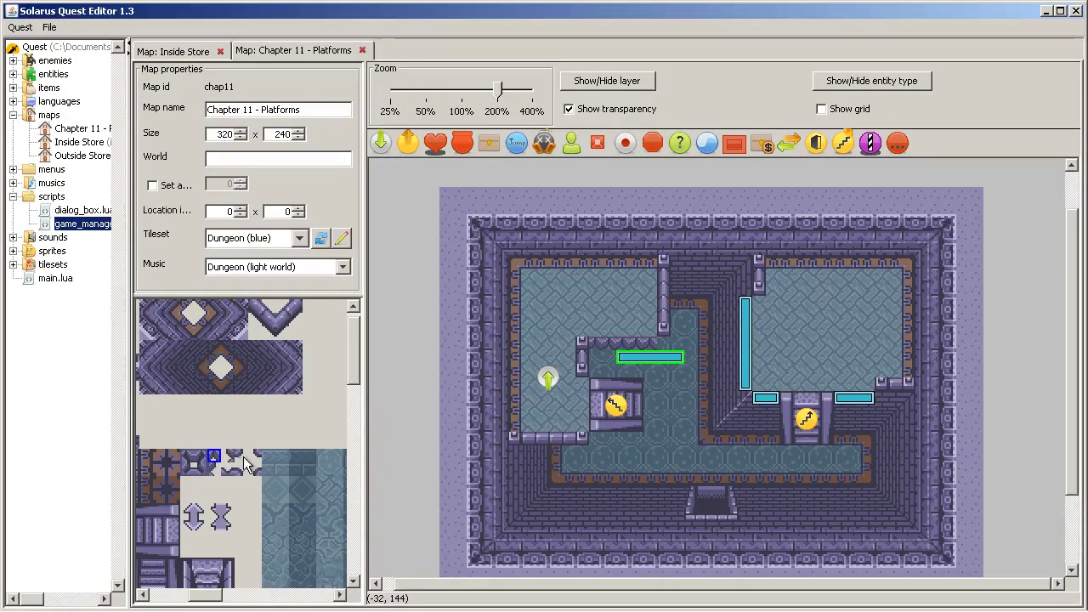
left_click(660, 343)
left_click(661, 403)
left_click_drag(666, 352, 647, 333)
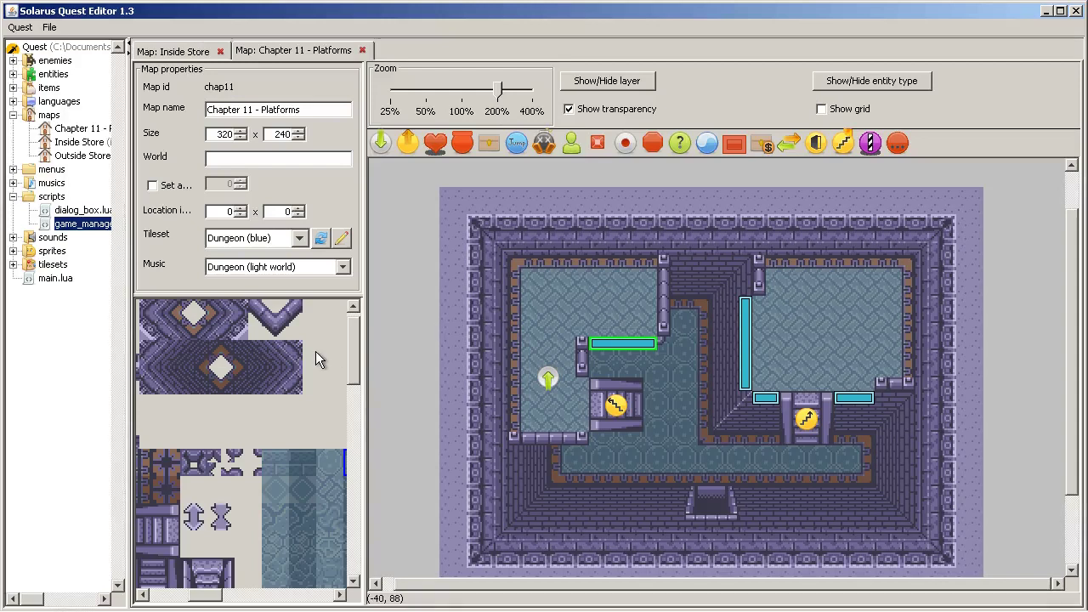
- Change the map's tileset to Cave and save the map
left_click(291, 240)
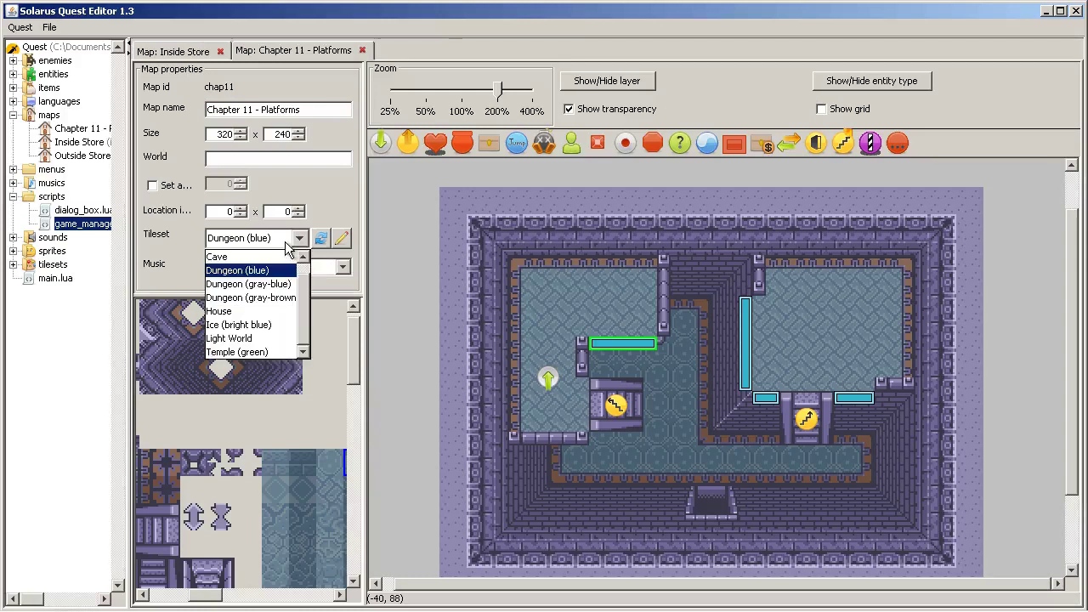
scroll(308, 282, "up", 1)
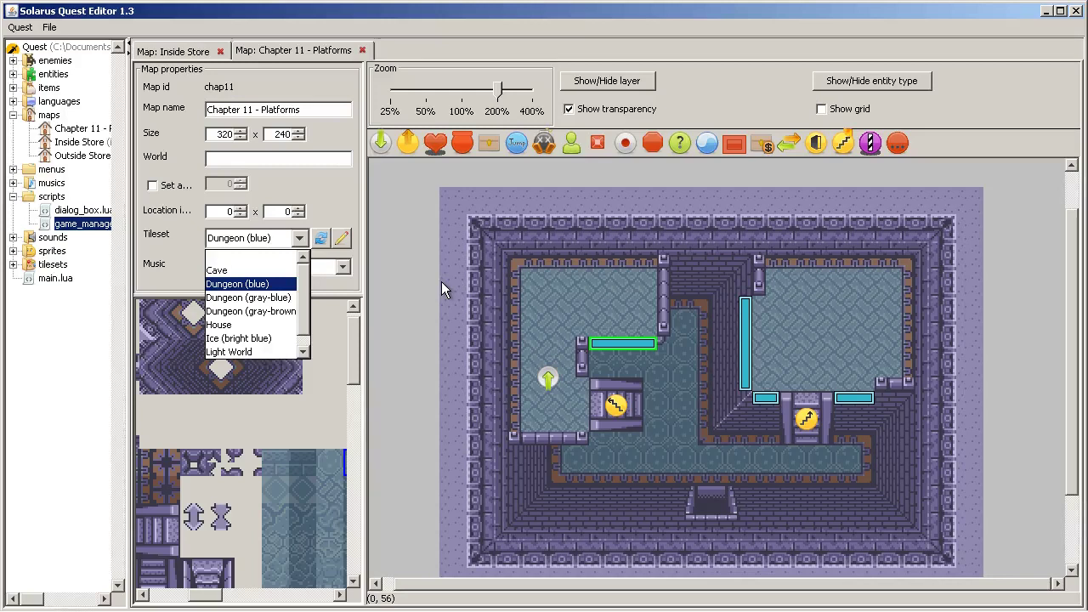
left_click(252, 270)
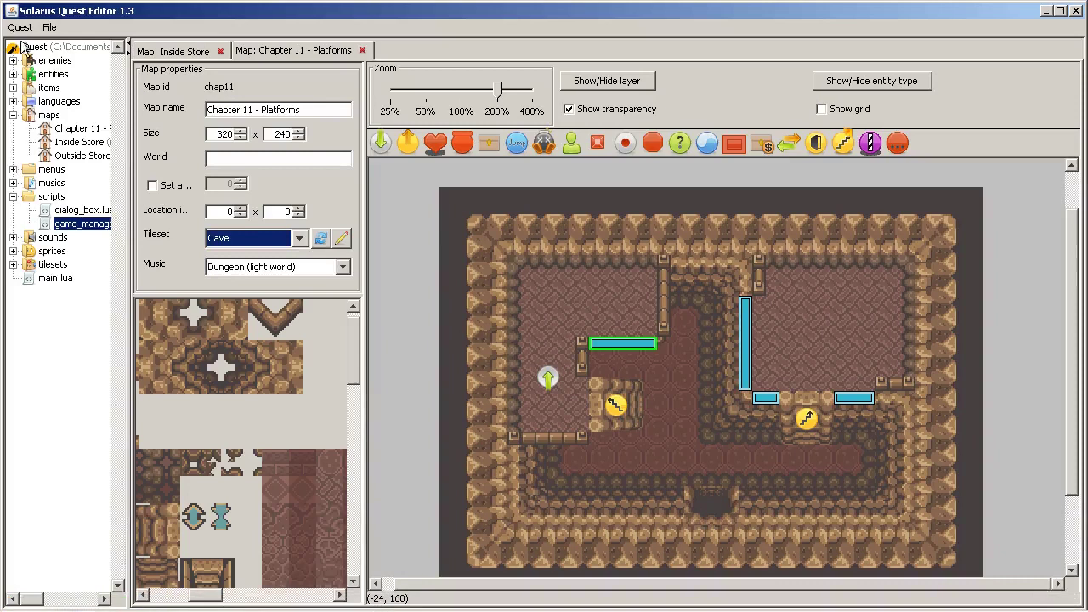
left_click(48, 28)
left_click(51, 94)
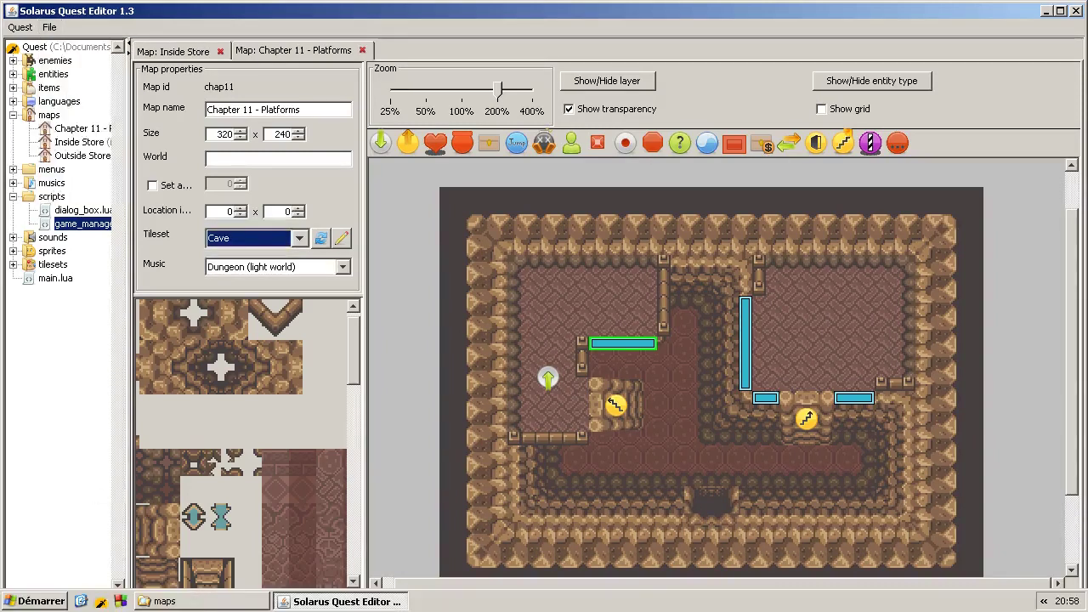
- Run the quest with the Cave tileset, jump off the left platform, walk around the lower floor, and close the game
left_click(99, 601)
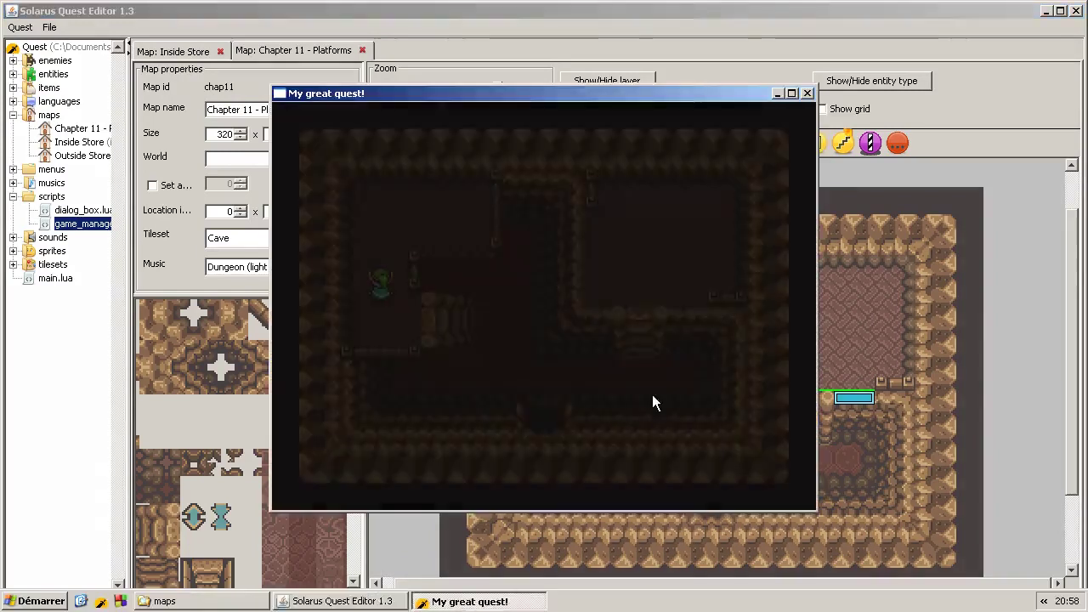
key("Up")
key("Right")
key("Down")
key("Left")
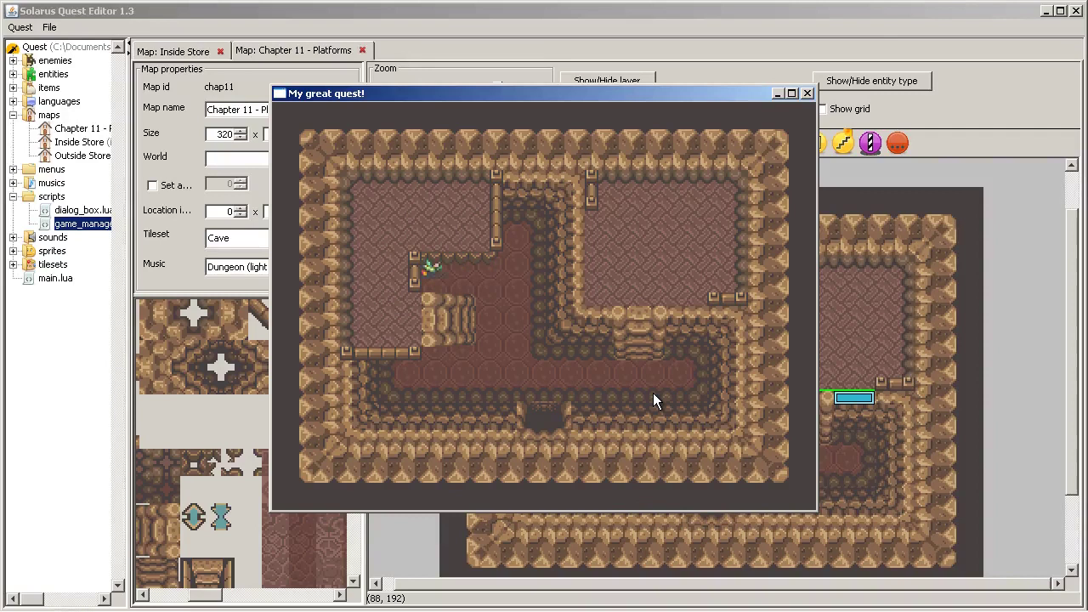
key("Right")
key("Up")
key("Left")
key("Right")
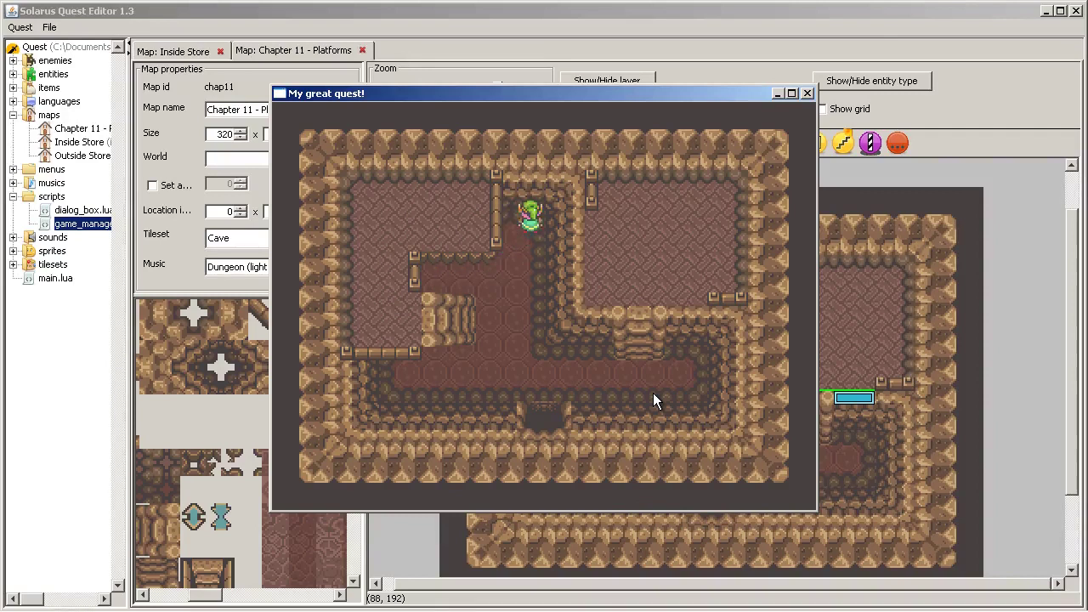
key("Down")
key("Left")
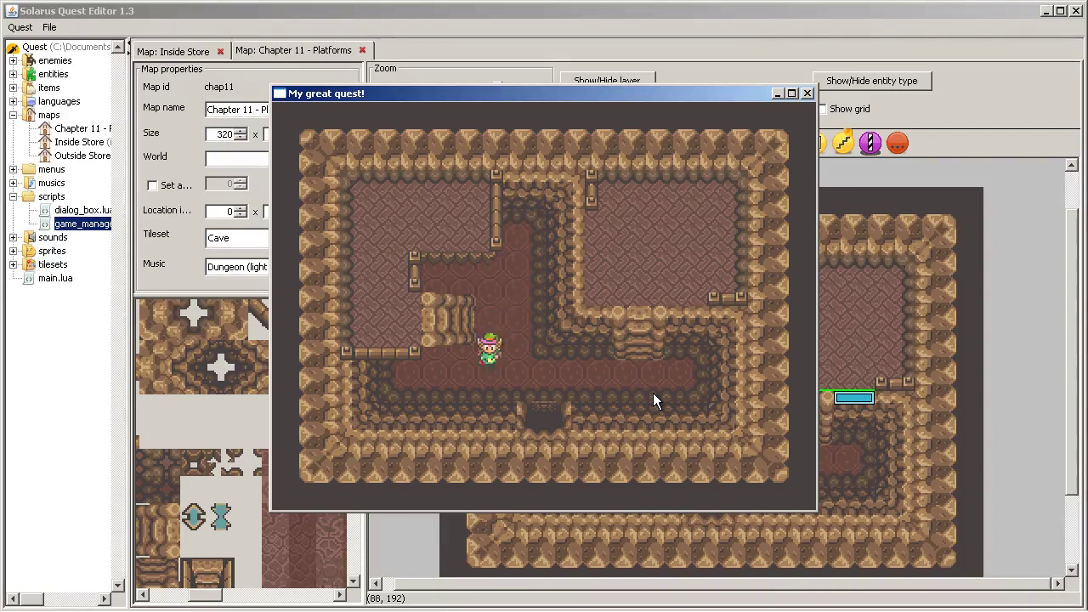
key("Left")
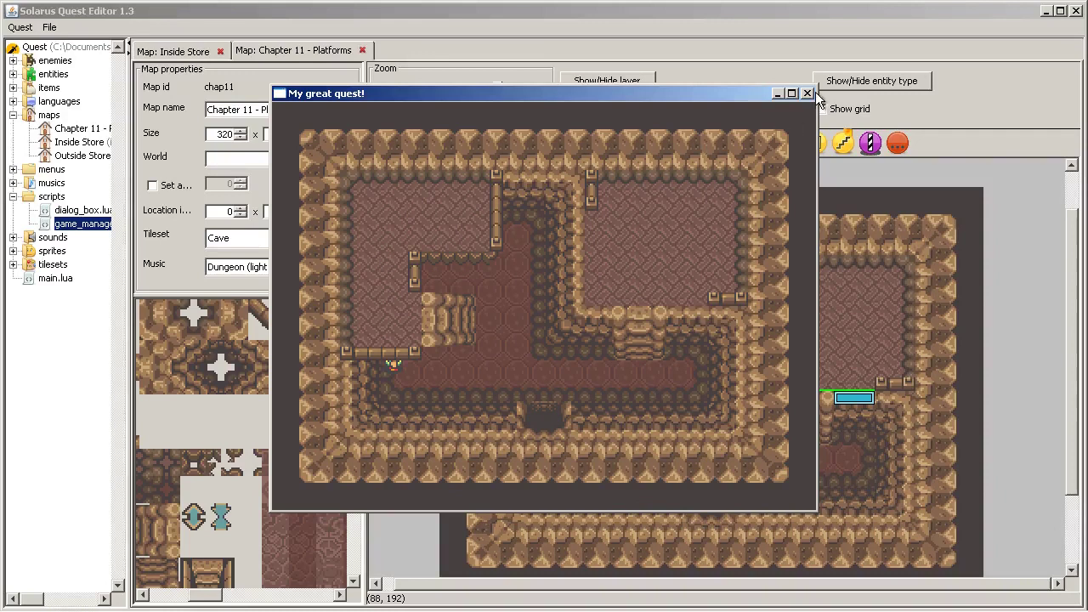
left_click(807, 93)
- Preview the Dungeon (gray-blue) tileset on the map and switch it to Dungeon (gray-brown)
left_click(343, 266)
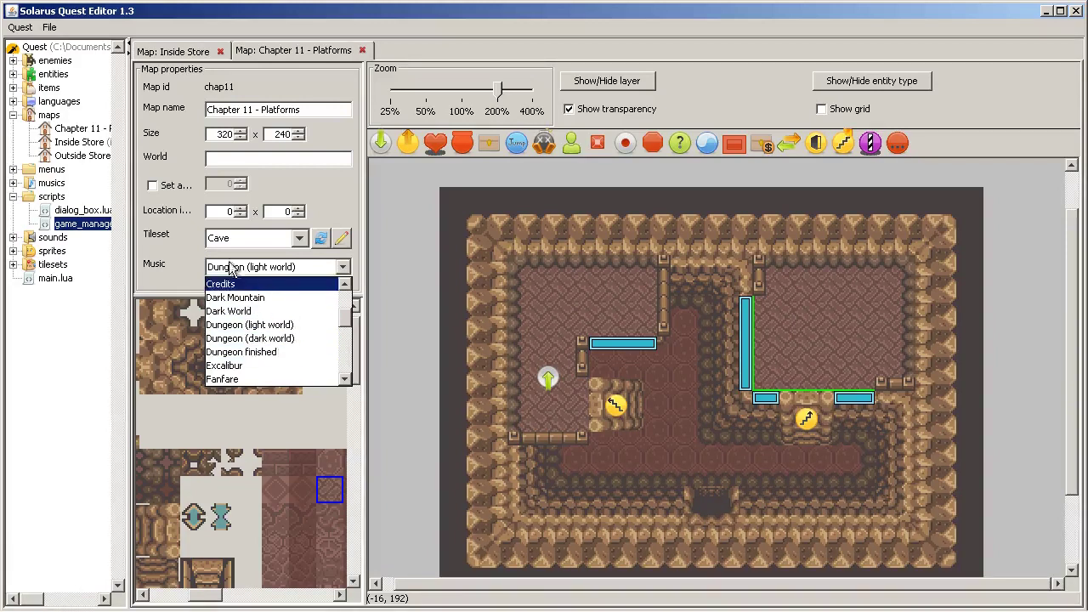
left_click(170, 264)
left_click(259, 240)
left_click(250, 294)
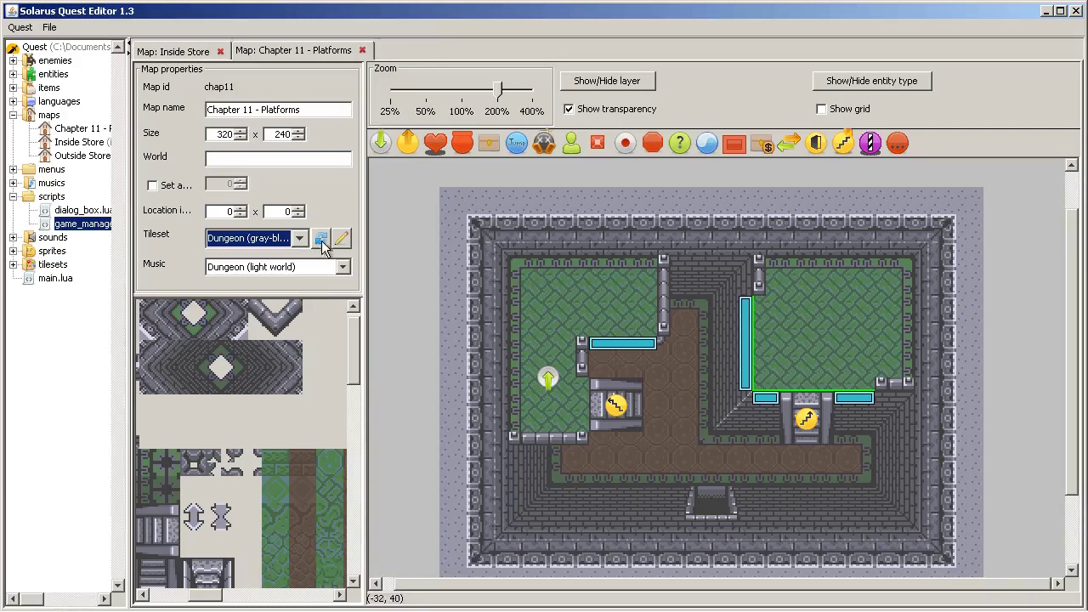
left_click(271, 238)
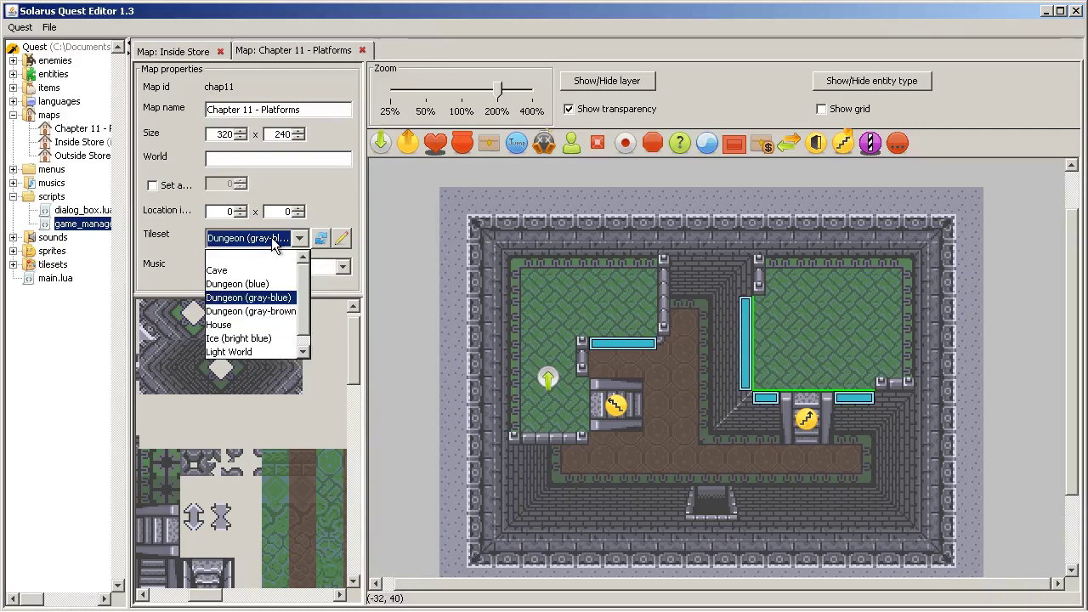
left_click(271, 311)
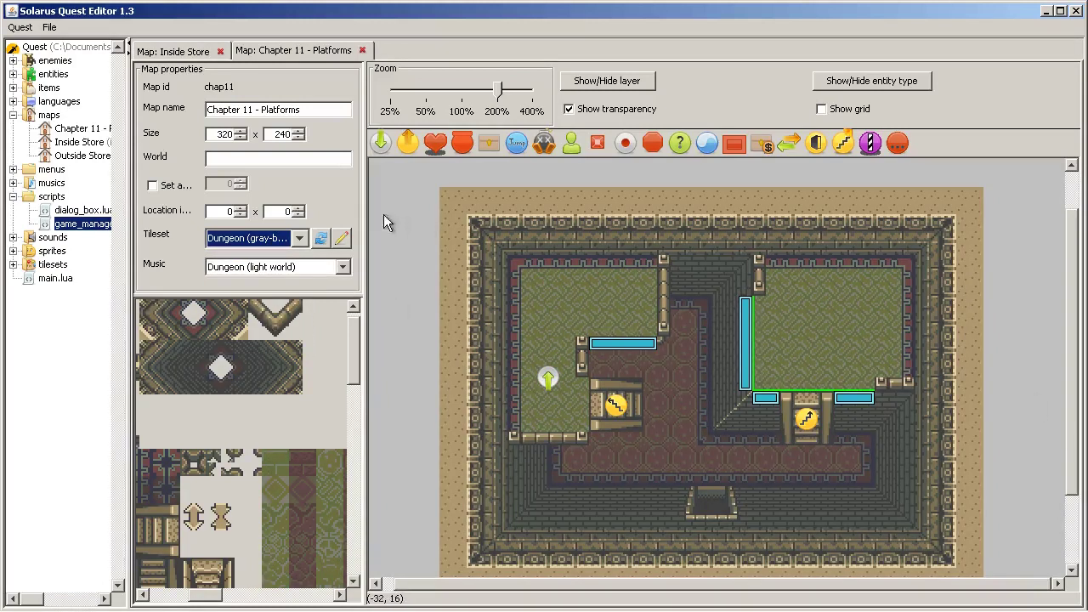
- Preview the House tileset on the map, followed by the Ice (bright blue) tileset
left_click(227, 240)
left_click(229, 241)
left_click(252, 244)
left_click(251, 311)
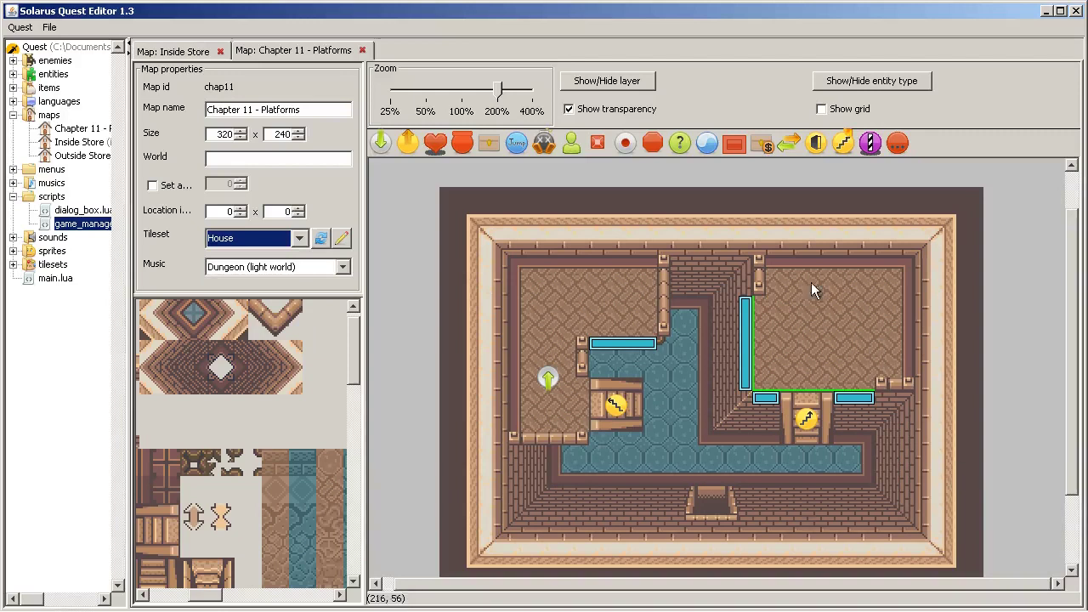
left_click(245, 242)
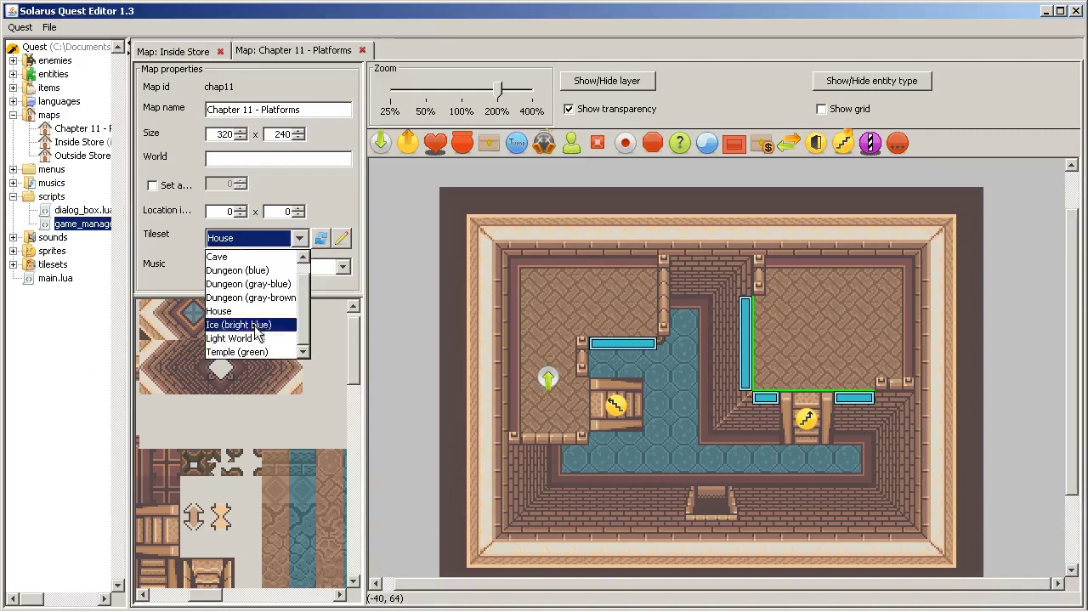
key("Up")
key("Up")
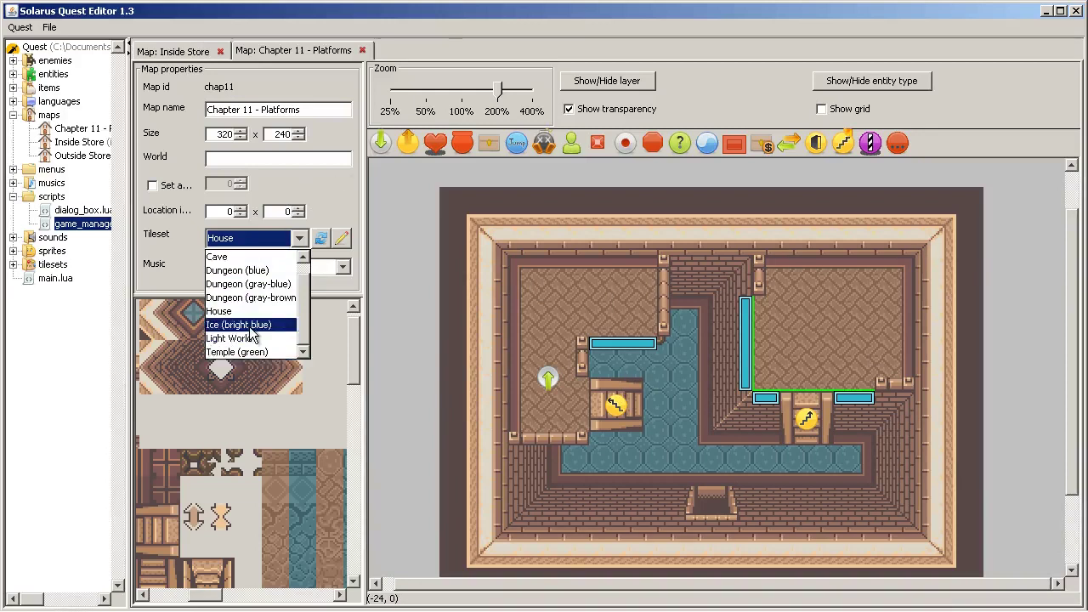
key("Return")
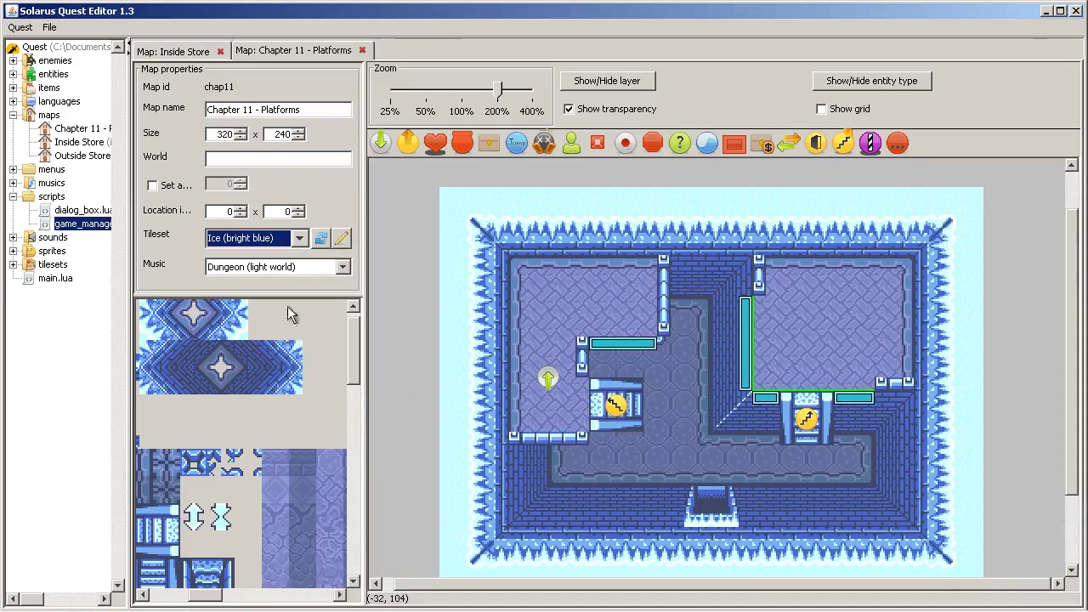
- Preview the Temple (green) tileset on the map and switch back to Ice (bright blue)
left_click(299, 238)
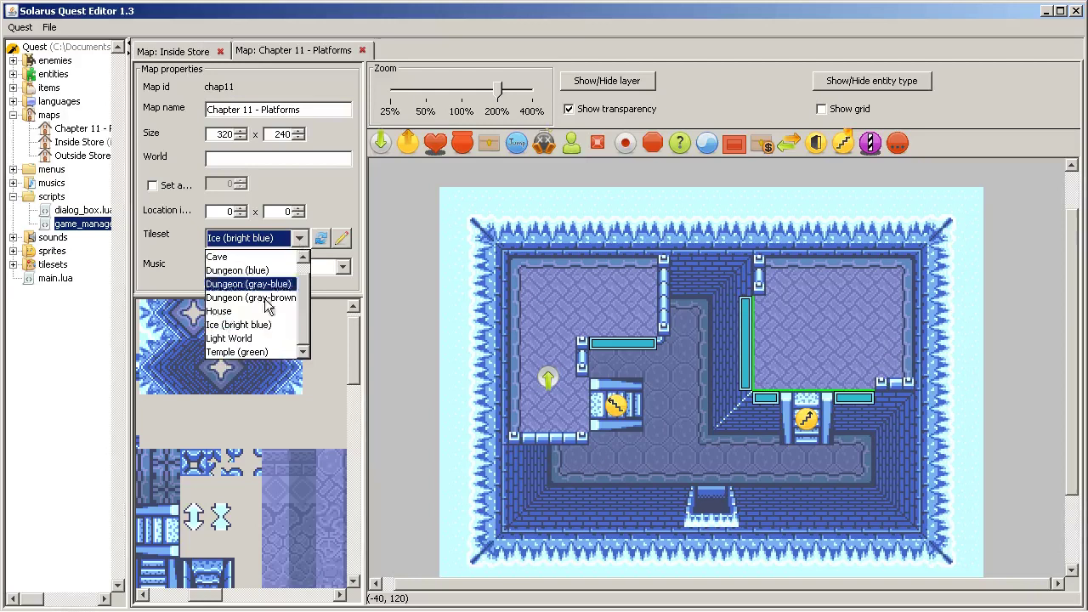
left_click(255, 351)
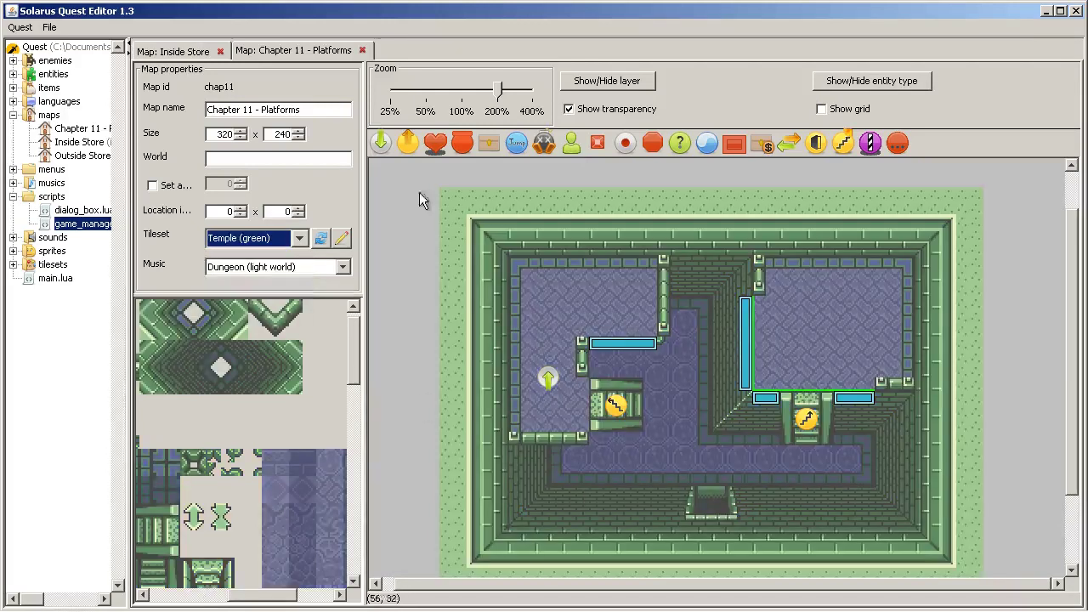
left_click(237, 238)
left_click(260, 324)
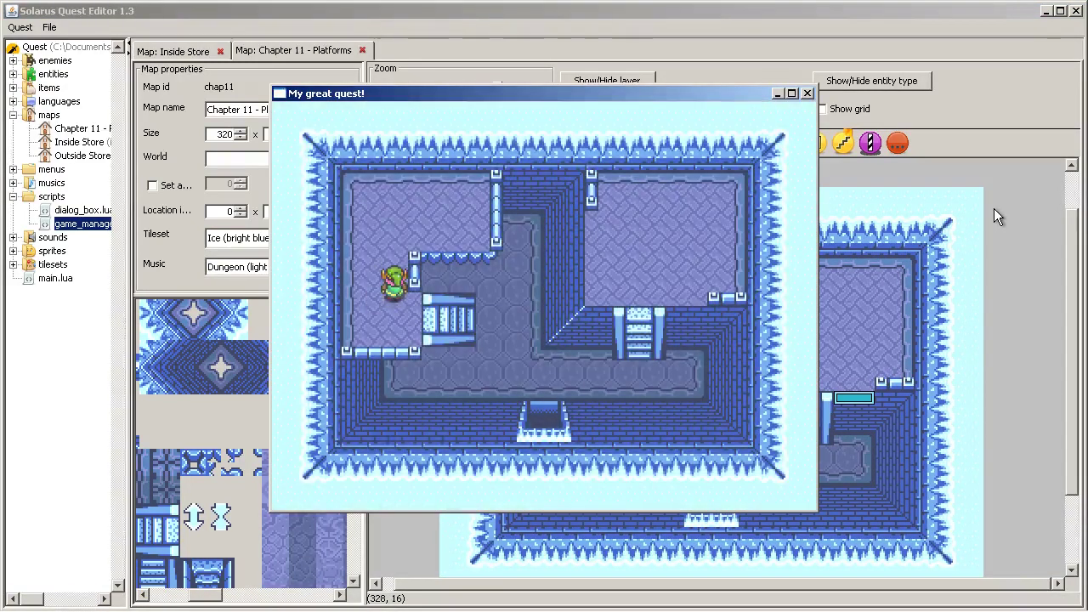
- Walk the hero around the left platform in the running quest and close the game
key("Down")
key("Up")
key("Down")
key("Up")
key("Down")
key("Up")
key("Up")
key("Right")
key("Left")
key("Down")
key("Right")
key("Up")
key("Right")
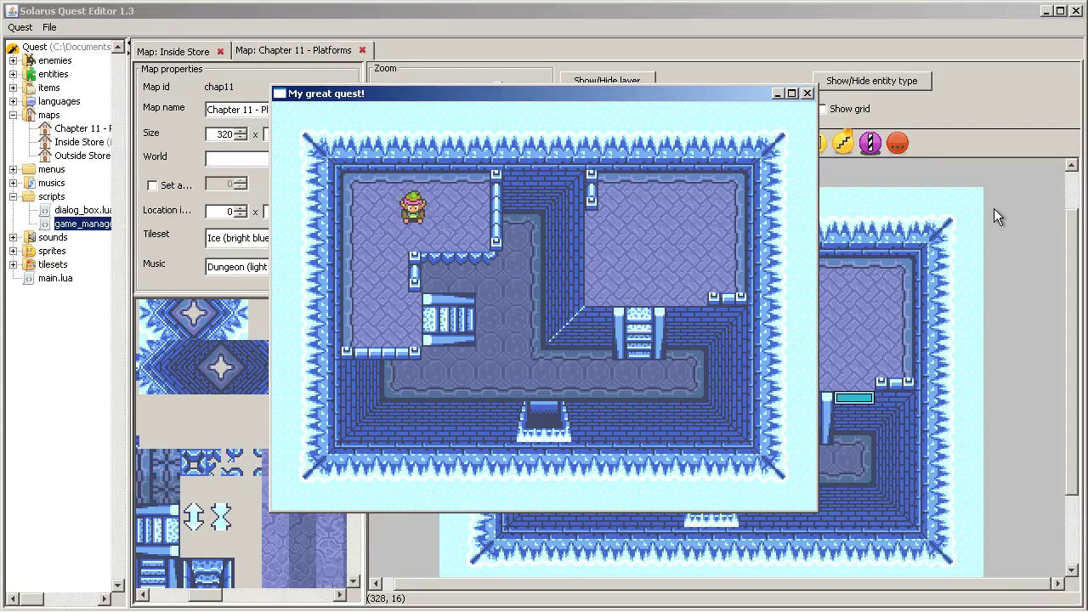
left_click(807, 94)
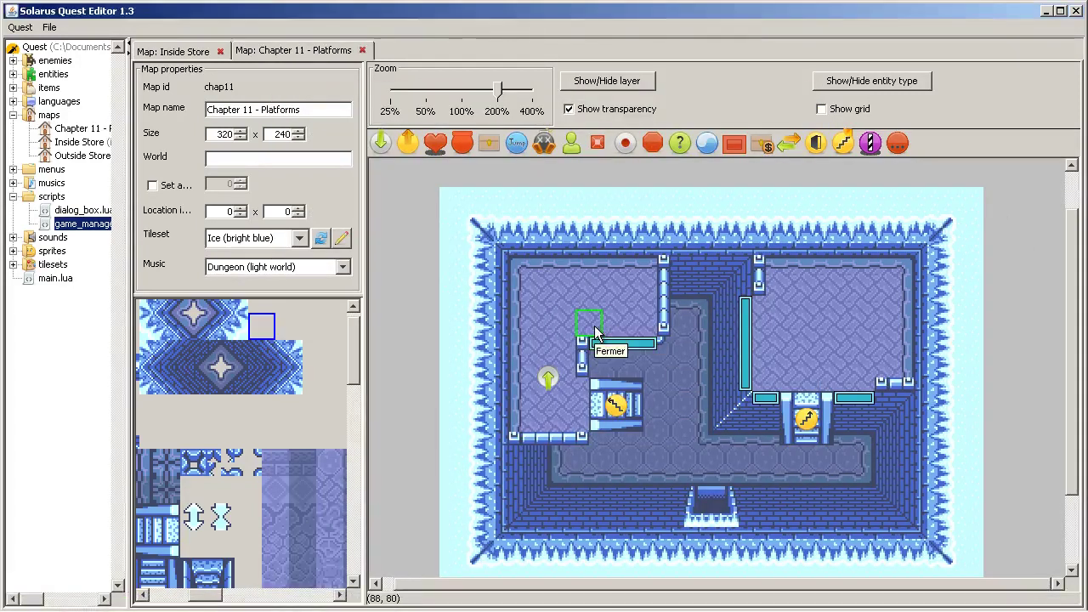
- Inspect the stray tile above the horizontal jumper and check its pattern in the Ice (bright blue) tileset editor
right_click(594, 331)
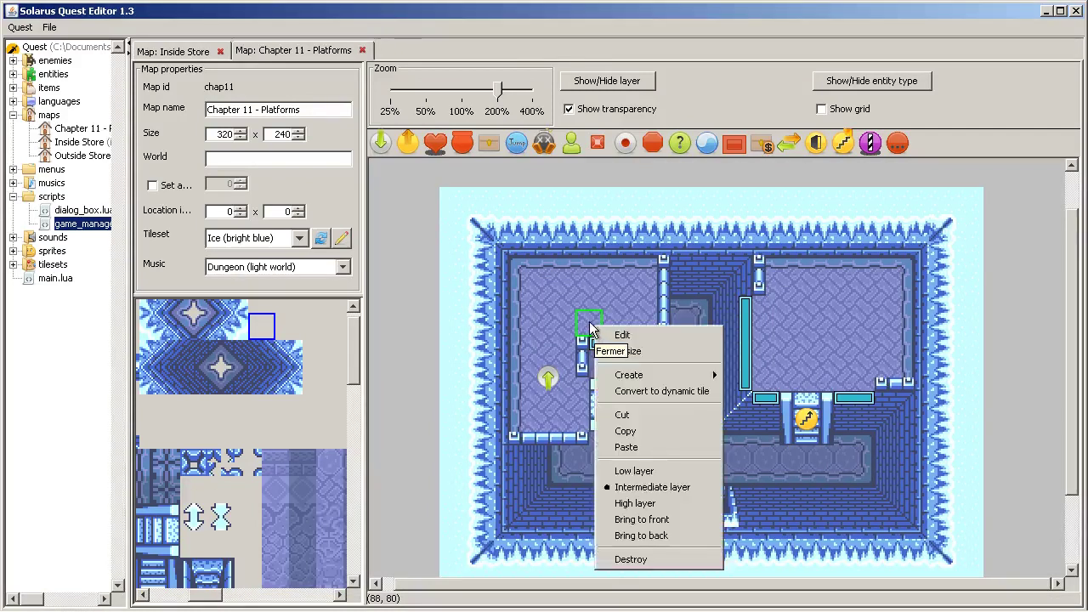
left_click(590, 322)
middle_click_drag(246, 378, 236, 460)
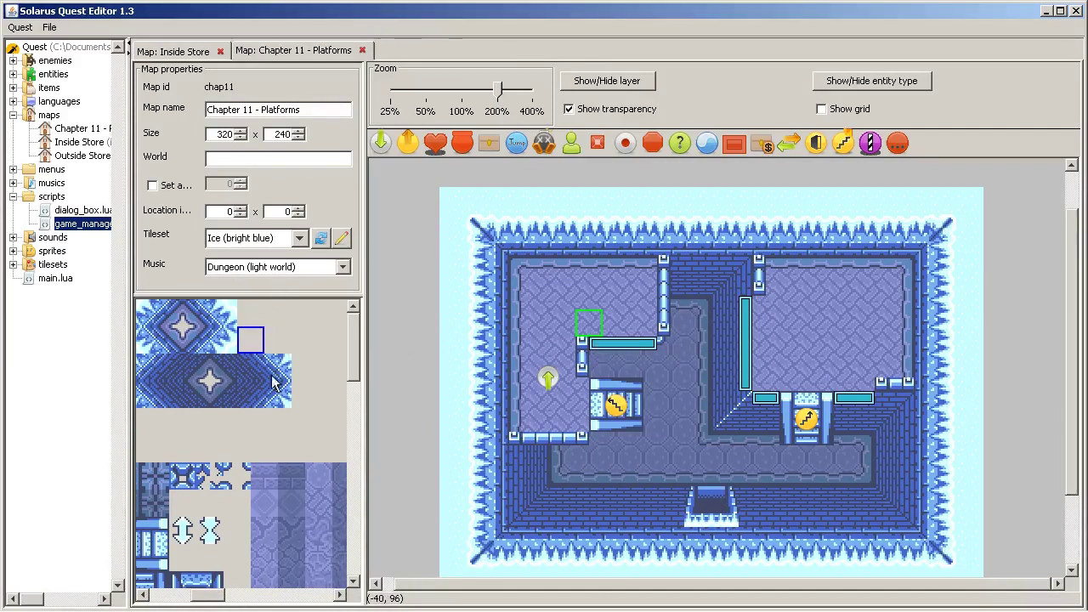
middle_click_drag(240, 378, 238, 442)
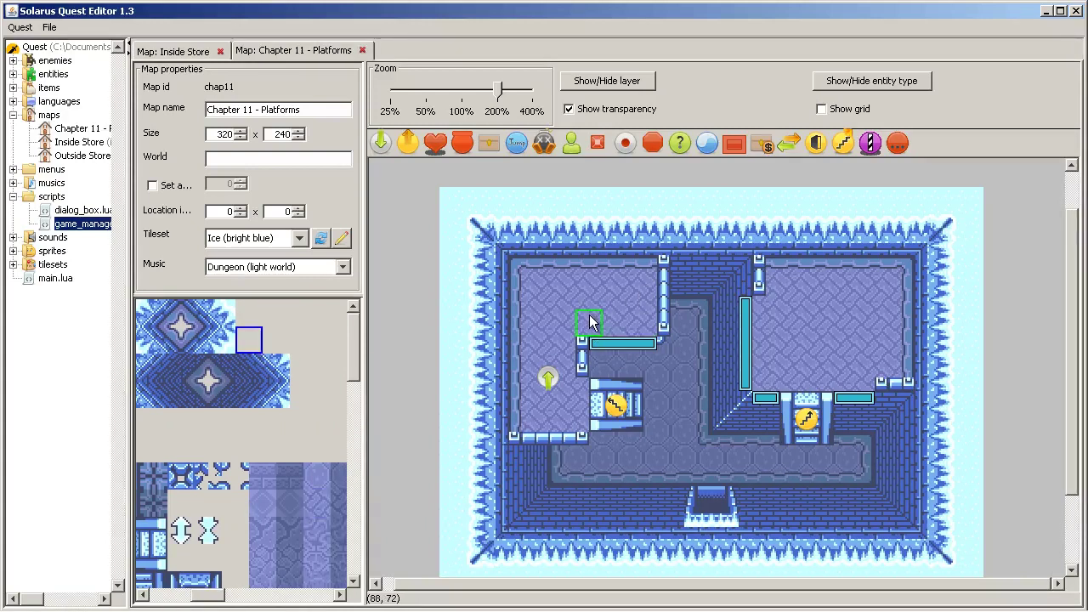
left_click(341, 239)
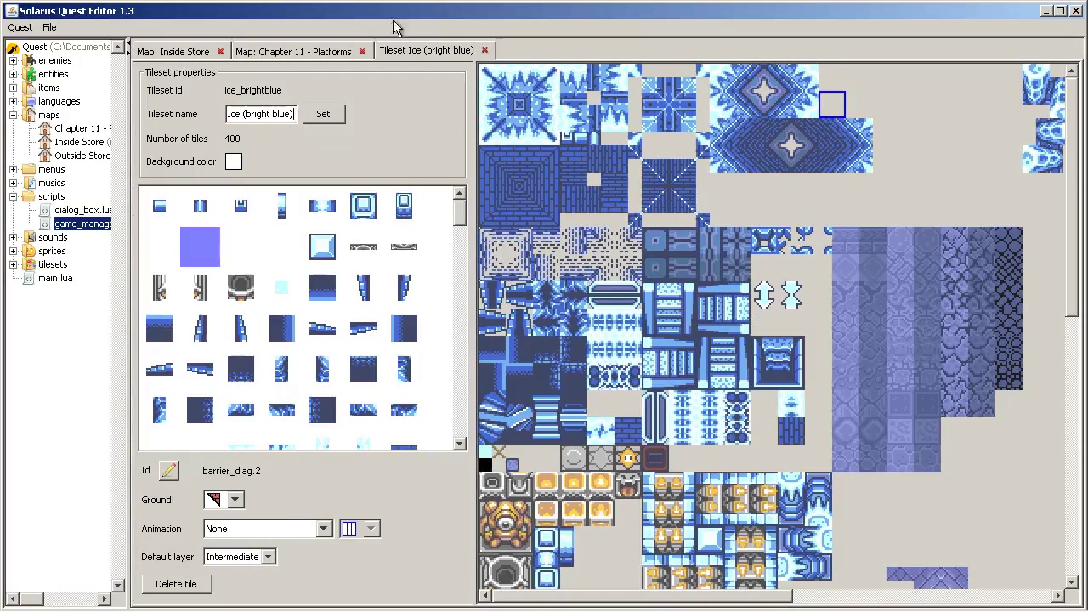
left_click(484, 50)
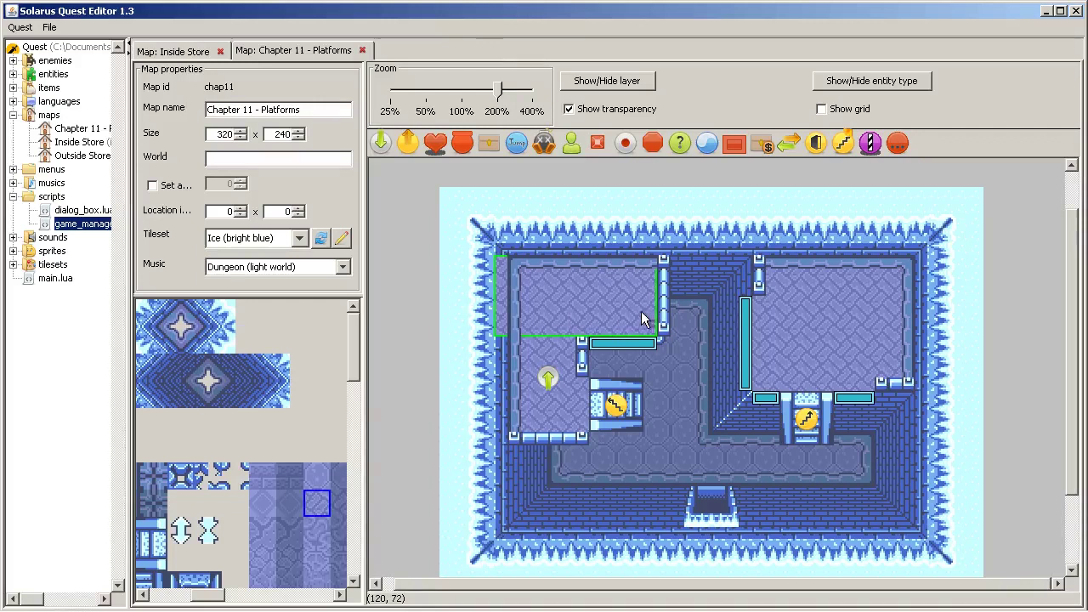
left_click(595, 327)
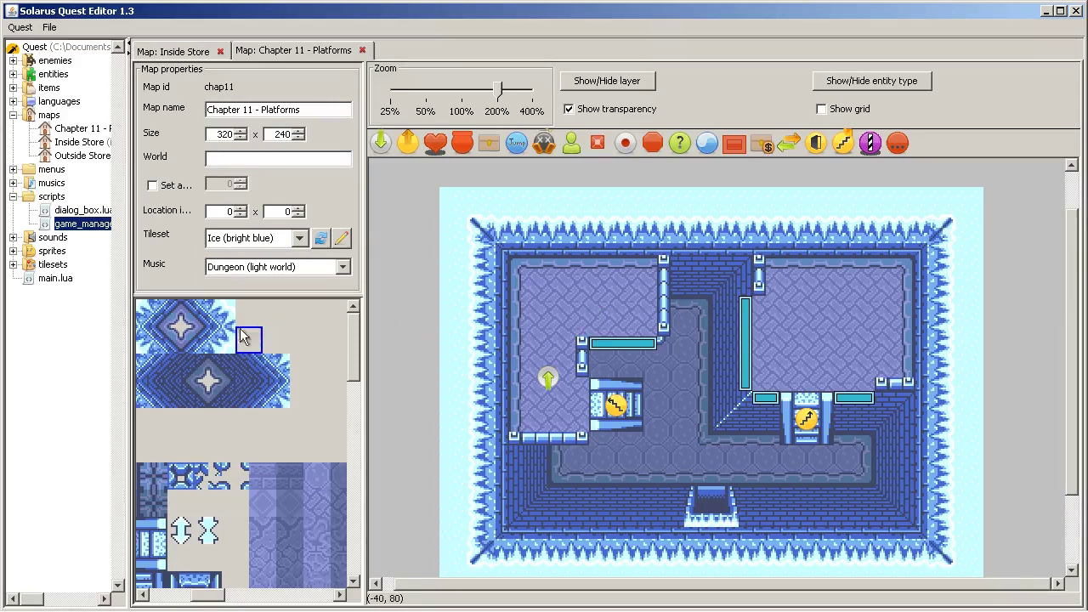
- Switch the map to the Cave tileset, delete the stray diagonal tile above the horizontal jumper, and save the map
left_click(257, 269)
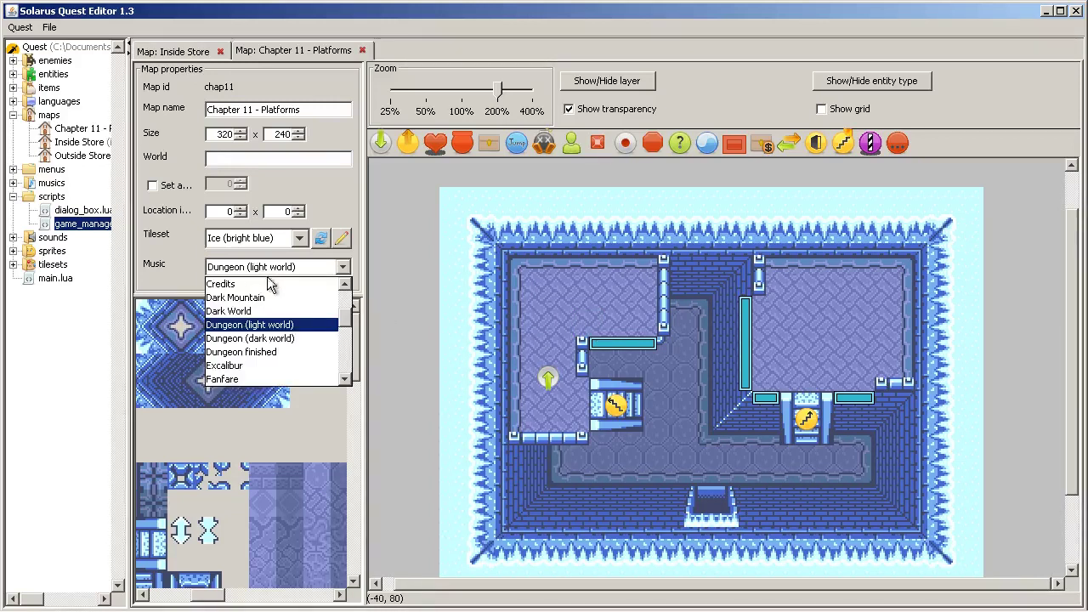
left_click(272, 241)
left_click(272, 241)
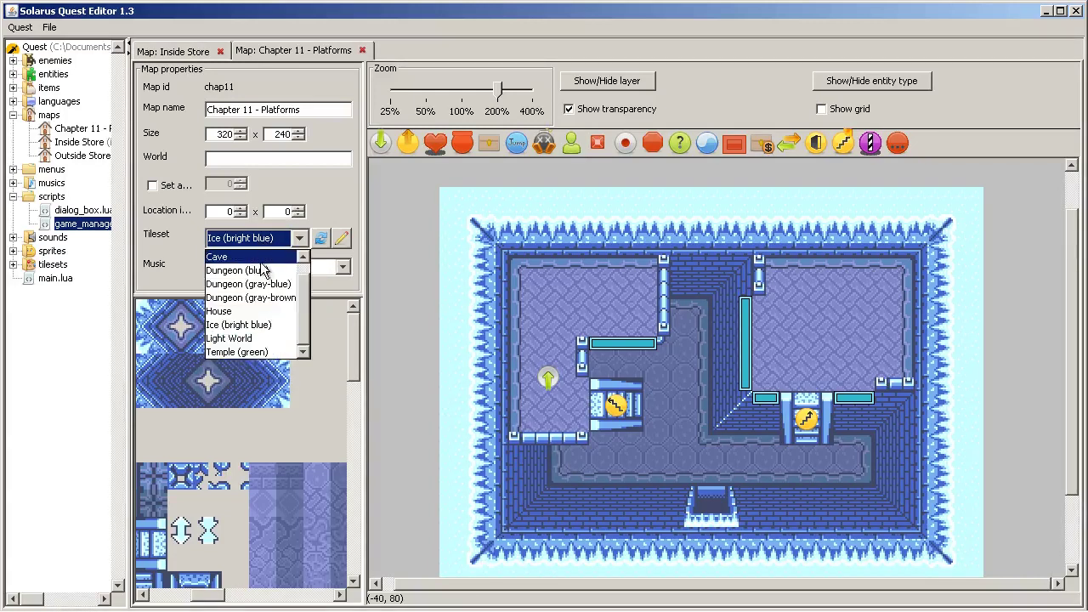
left_click(265, 258)
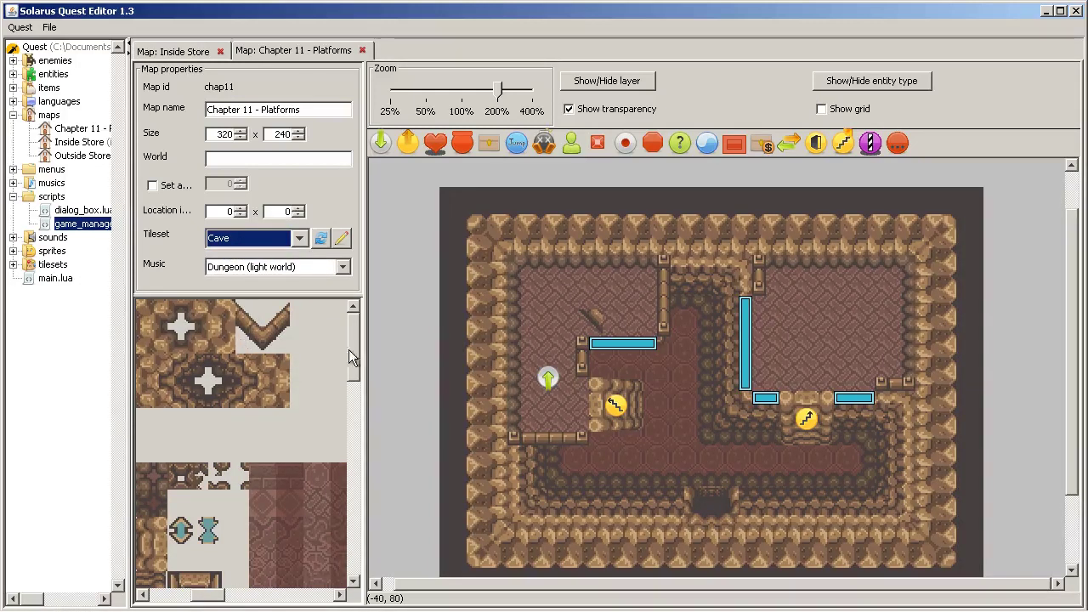
left_click(595, 319)
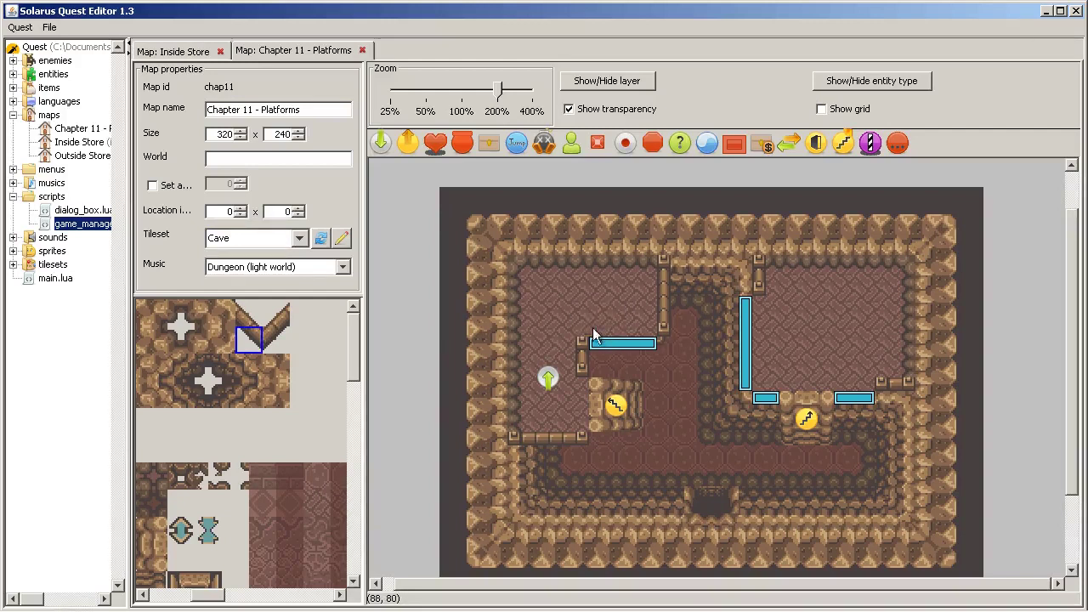
left_click(598, 326)
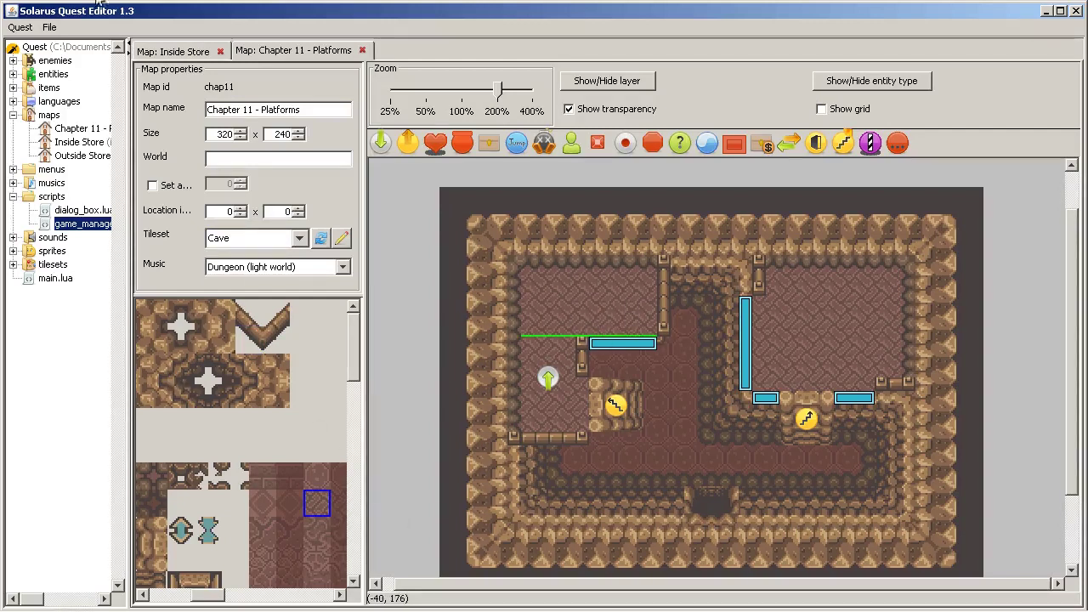
left_click(49, 27)
left_click(74, 95)
- Set the map's tileset to Ice (bright blue) and save the map
left_click(310, 268)
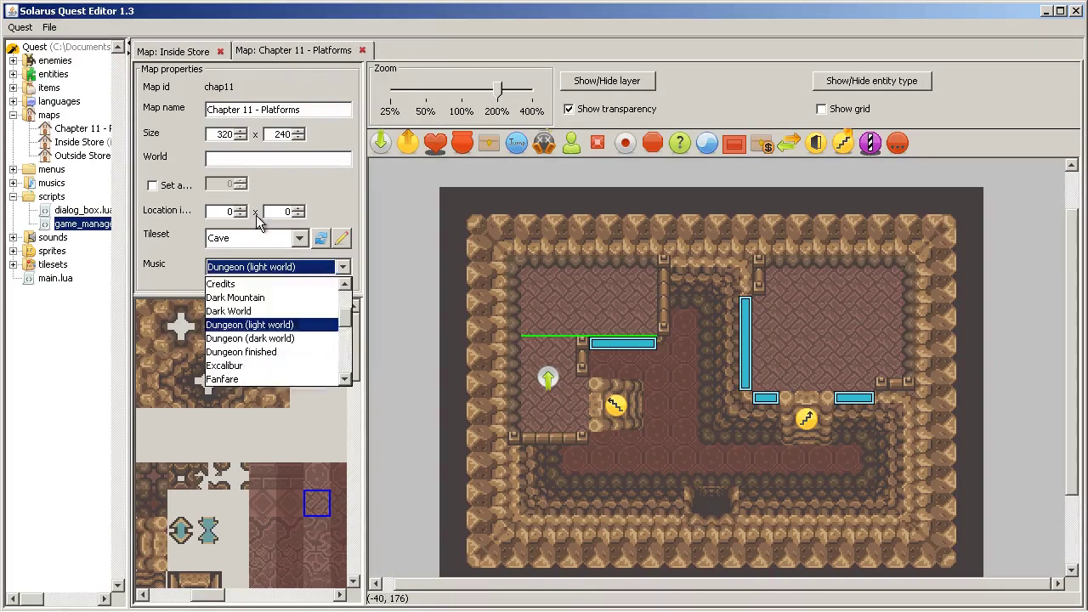
left_click(261, 228)
left_click(268, 239)
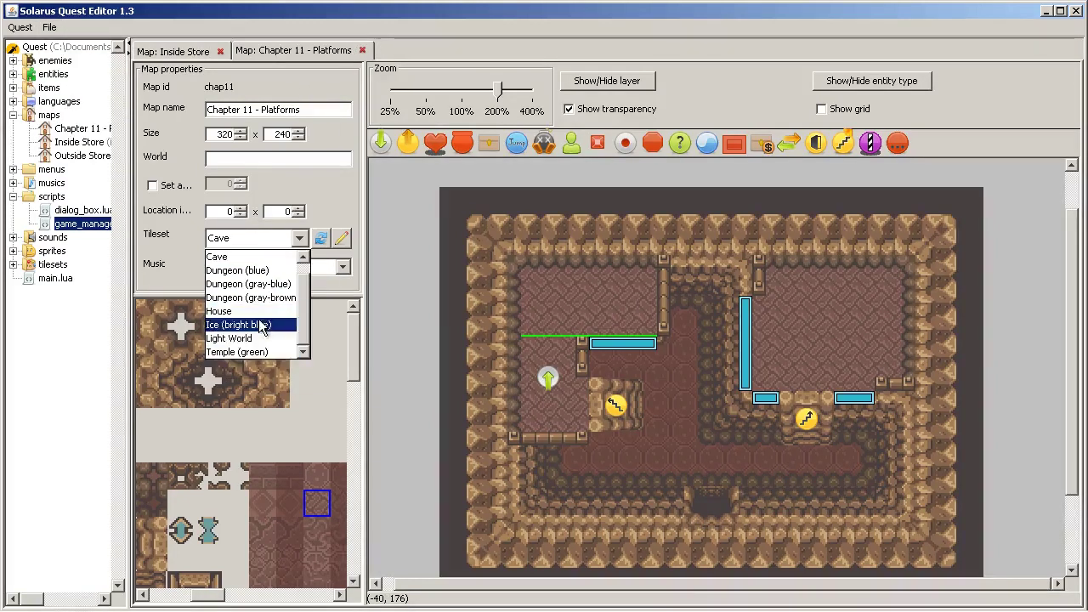
left_click(259, 325)
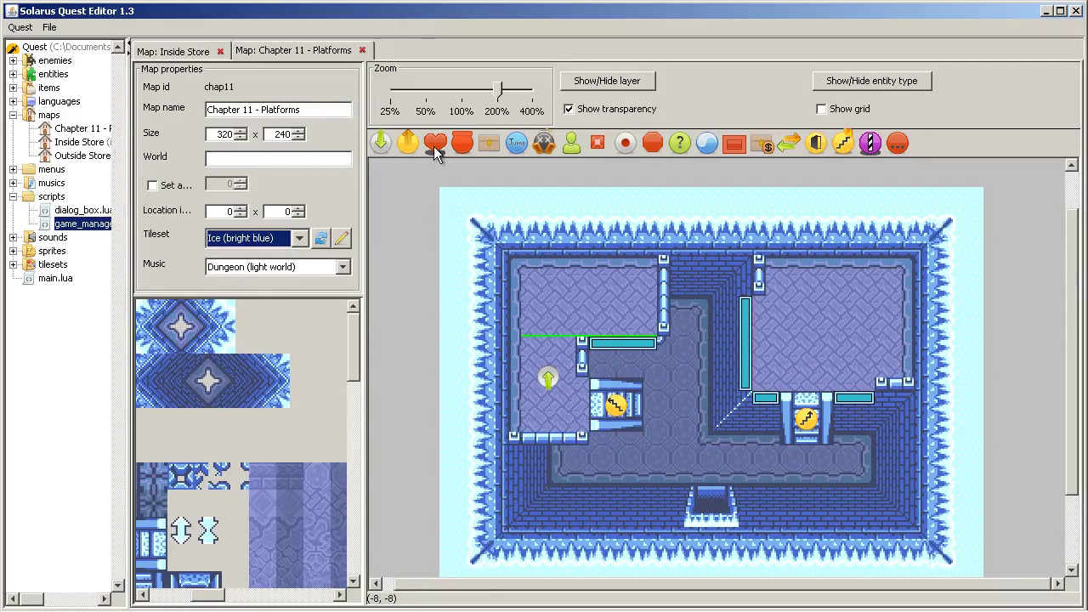
left_click(984, 349)
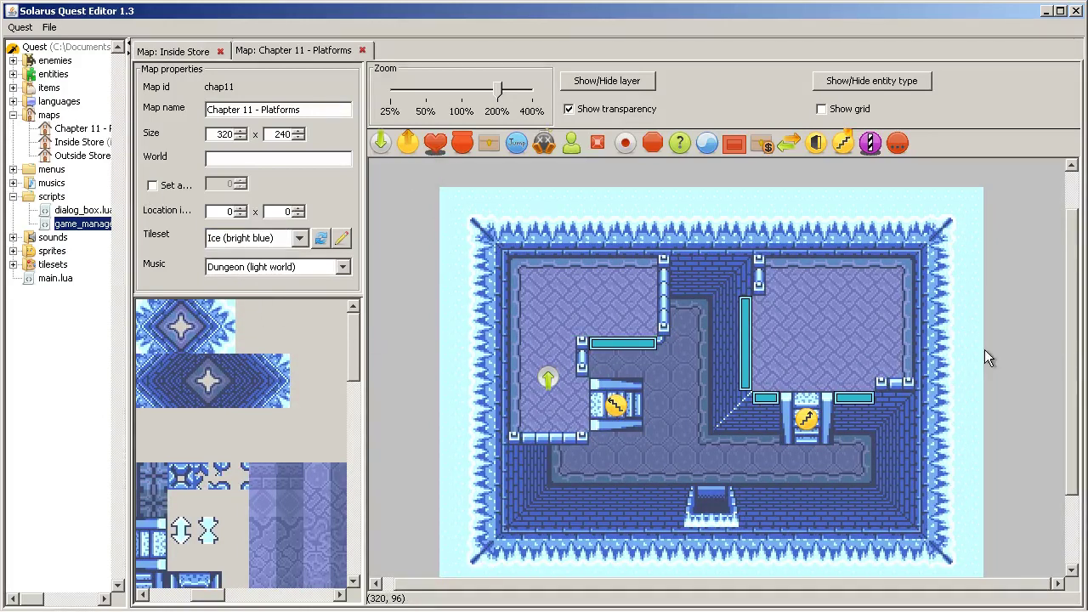
left_click(53, 27)
left_click(69, 95)
- Run the quest with the Ice tileset, walk the hero from the left platform to the lower floor, and close the game
mouse_move(128, 591)
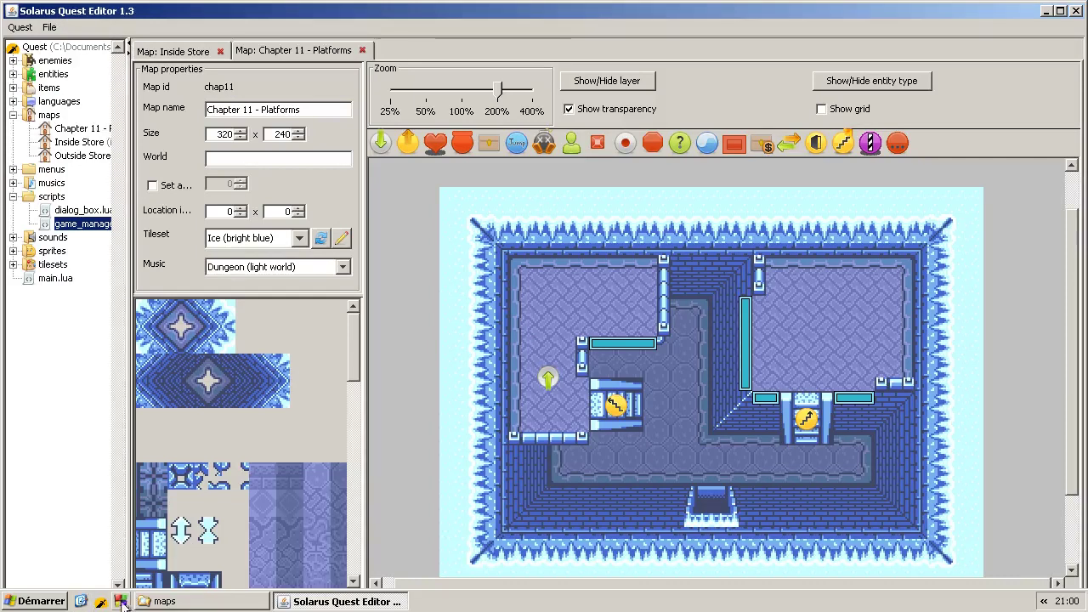
left_click(101, 602)
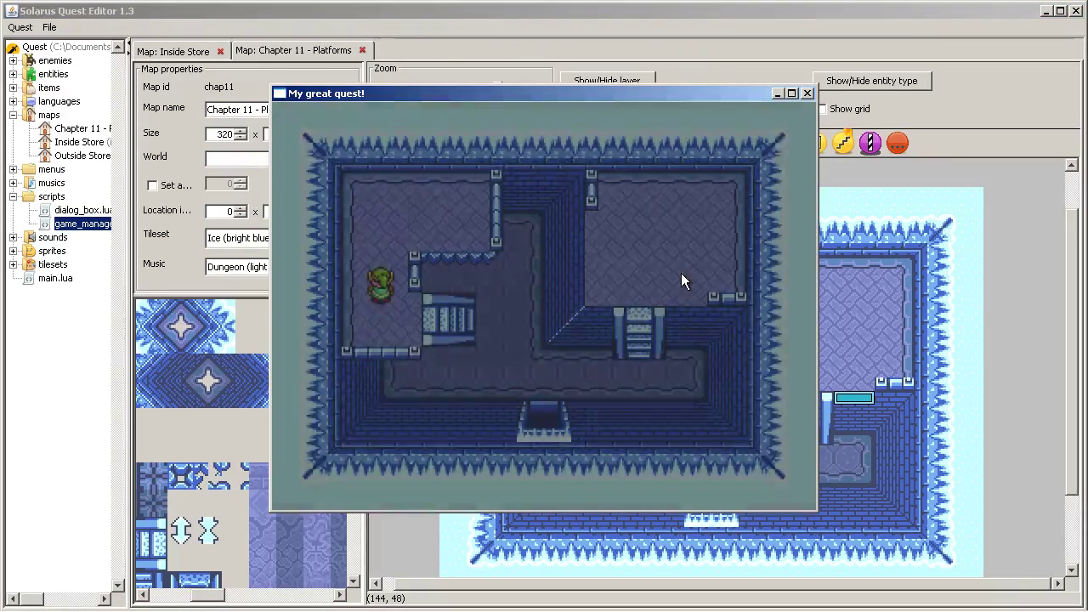
key("Down")
key("Right")
key("Up")
key("Right")
key("Up")
key("Left")
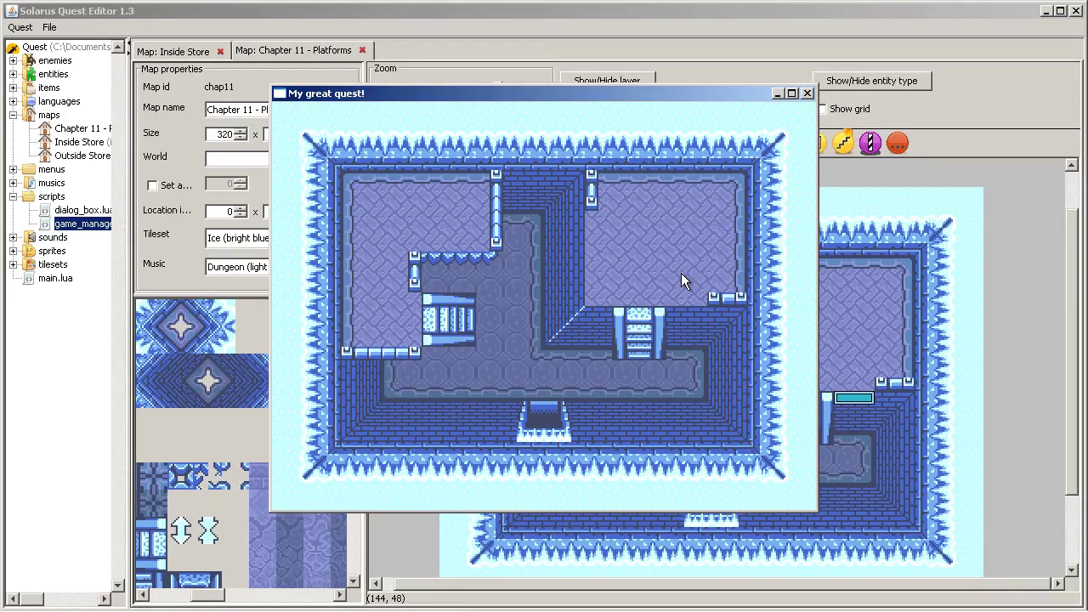
key("Down")
key("Left")
key("Up")
key("Right")
key("Left")
key("Down")
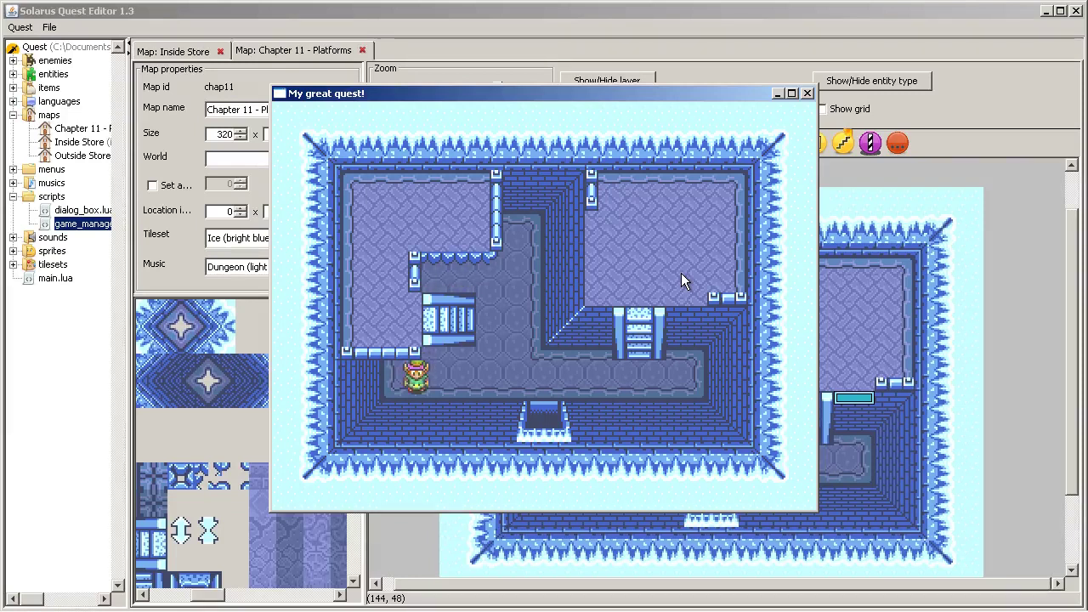
key("Right")
key("Up")
key("Up")
key("Right")
key("Left")
key("Escape")
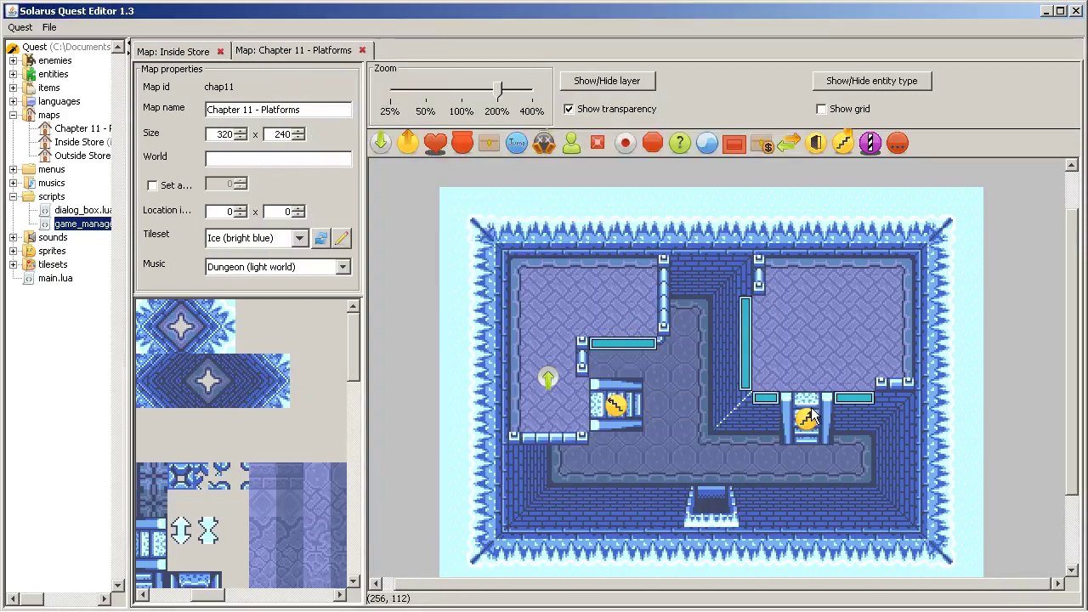
- Hide the map's intermediate and high layers, show the grid, and select the left stairs entity
left_click(608, 81)
left_click(614, 118)
left_click(619, 79)
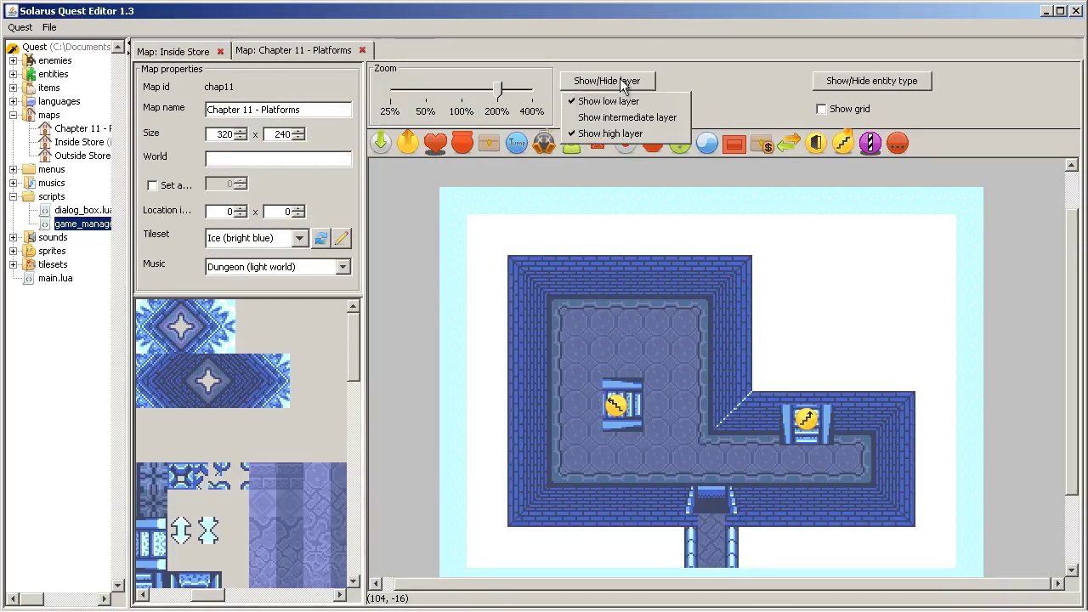
left_click(623, 133)
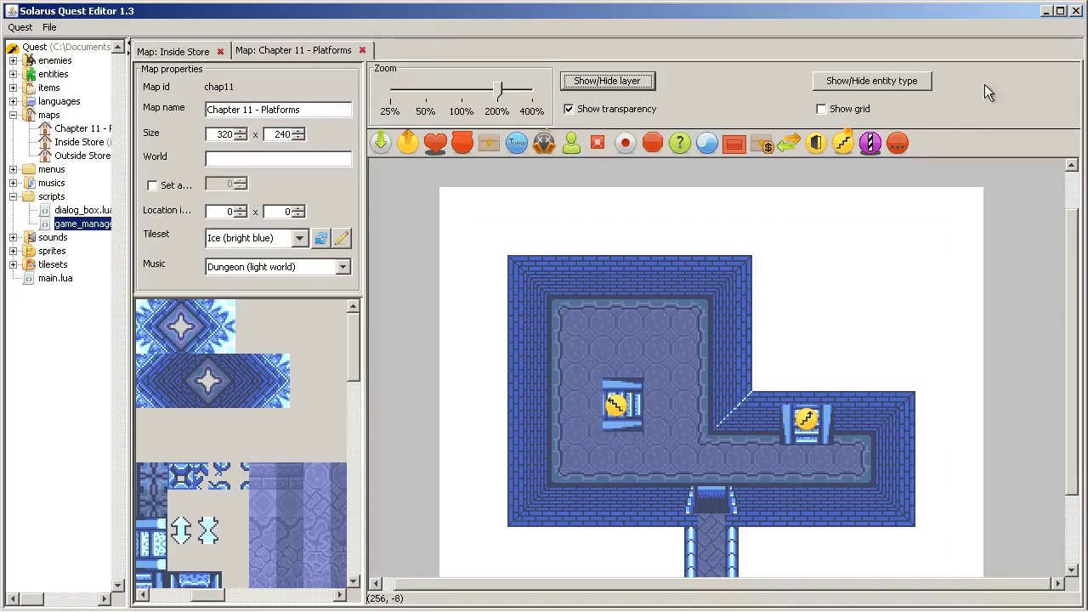
left_click(868, 110)
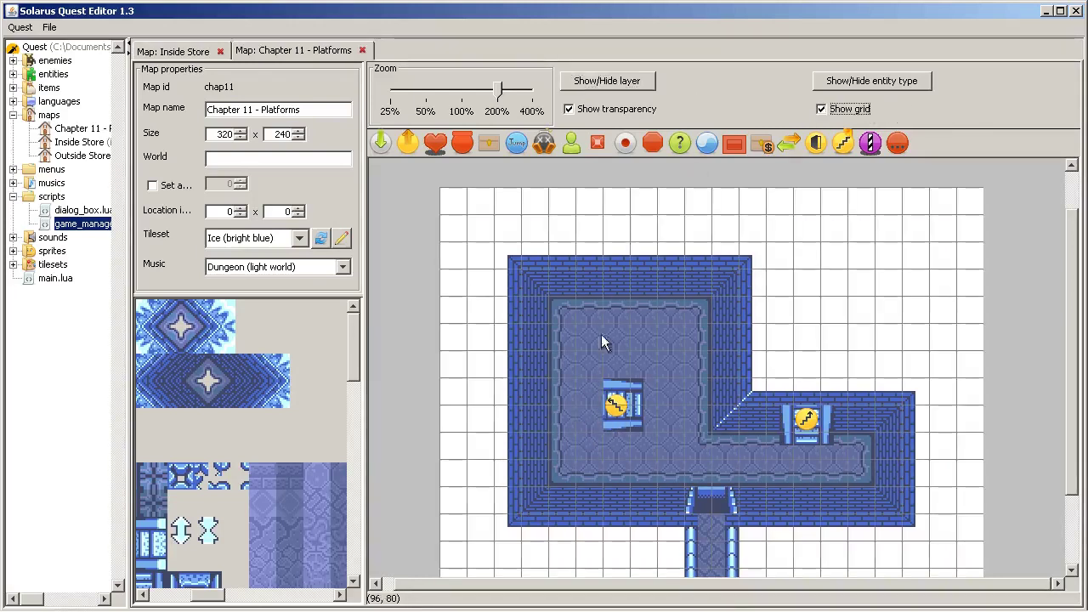
left_click(615, 408)
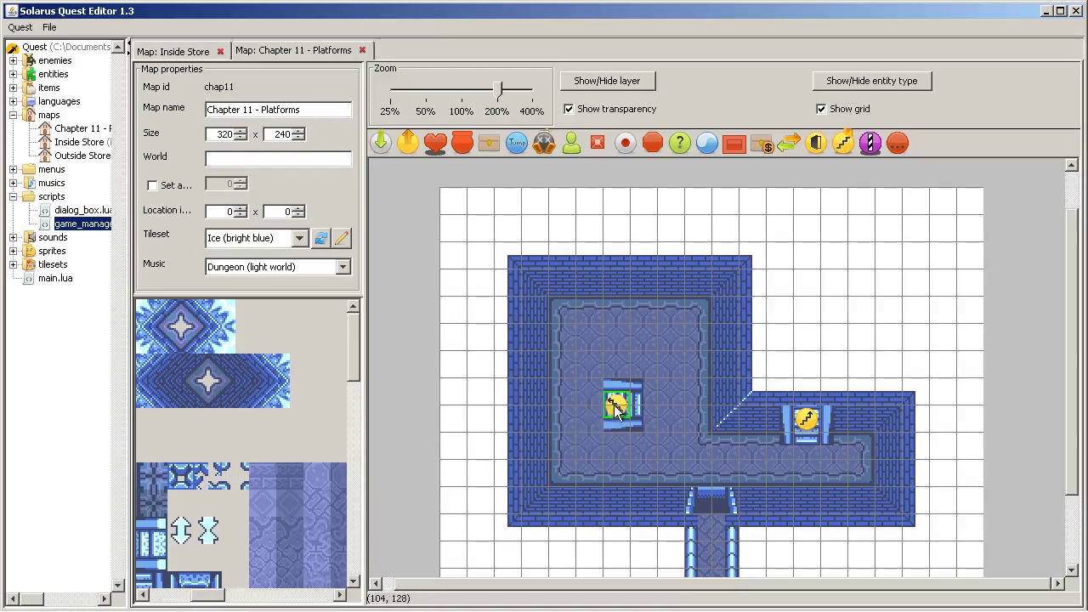
- Run the quest, walk the hero on the left platform over to the left stairs, and close the game
mouse_move(563, 610)
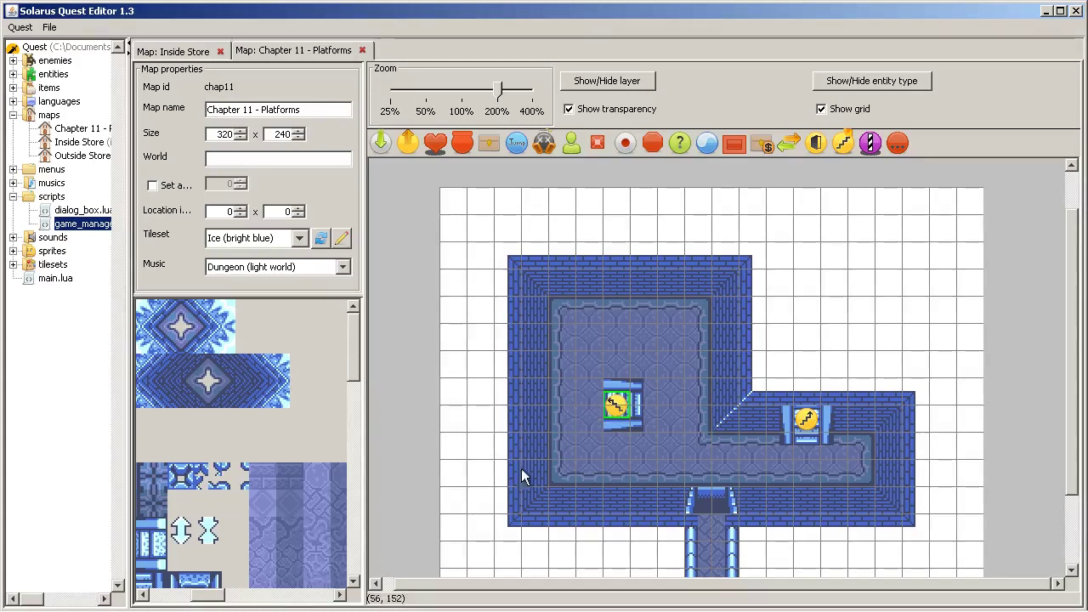
left_click(459, 596)
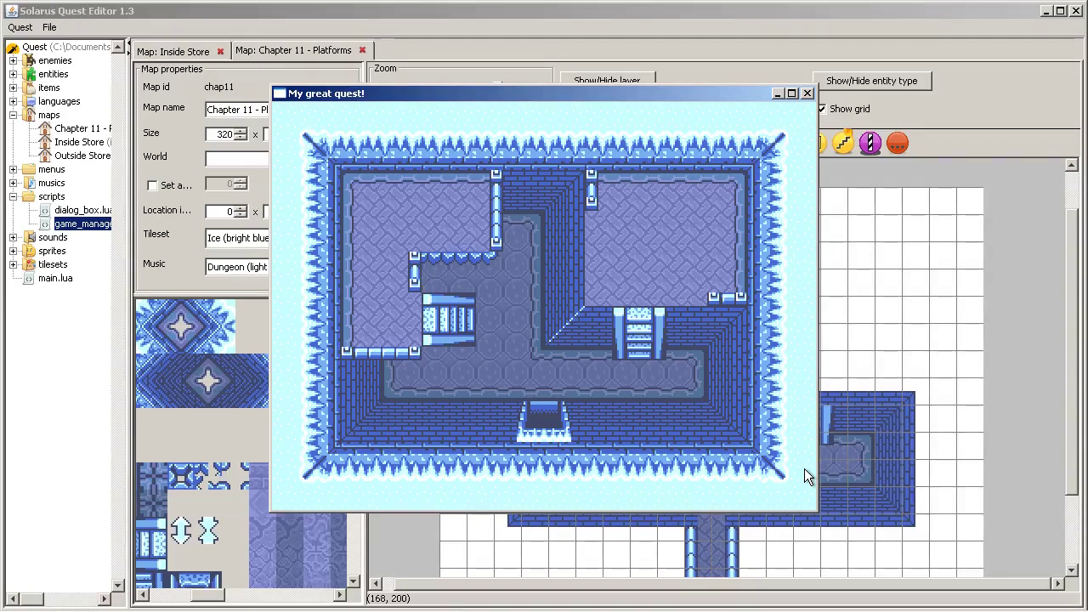
key("Left")
key("Up")
key("Right")
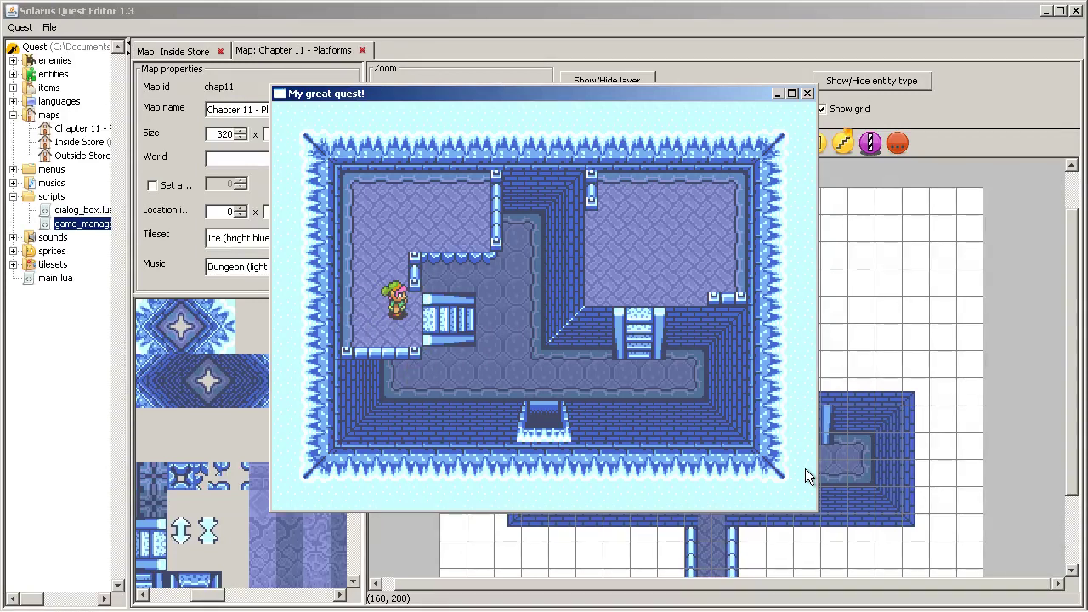
left_click(806, 94)
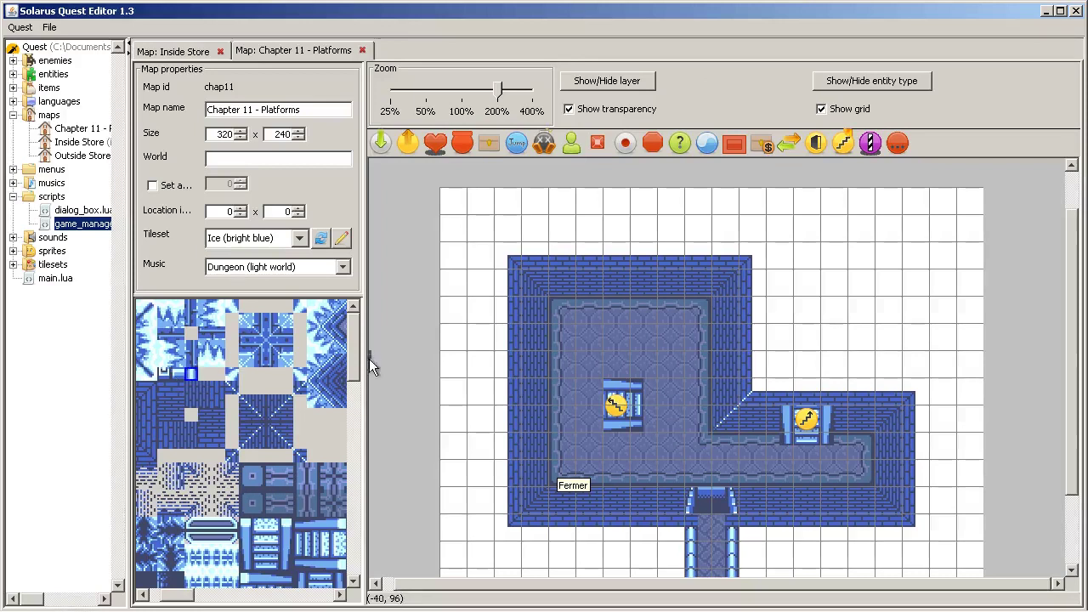
- Show the intermediate layer, move the spare railing tile outside the map to the low layer, and hide the intermediate layer again
left_click(629, 81)
left_click(610, 117)
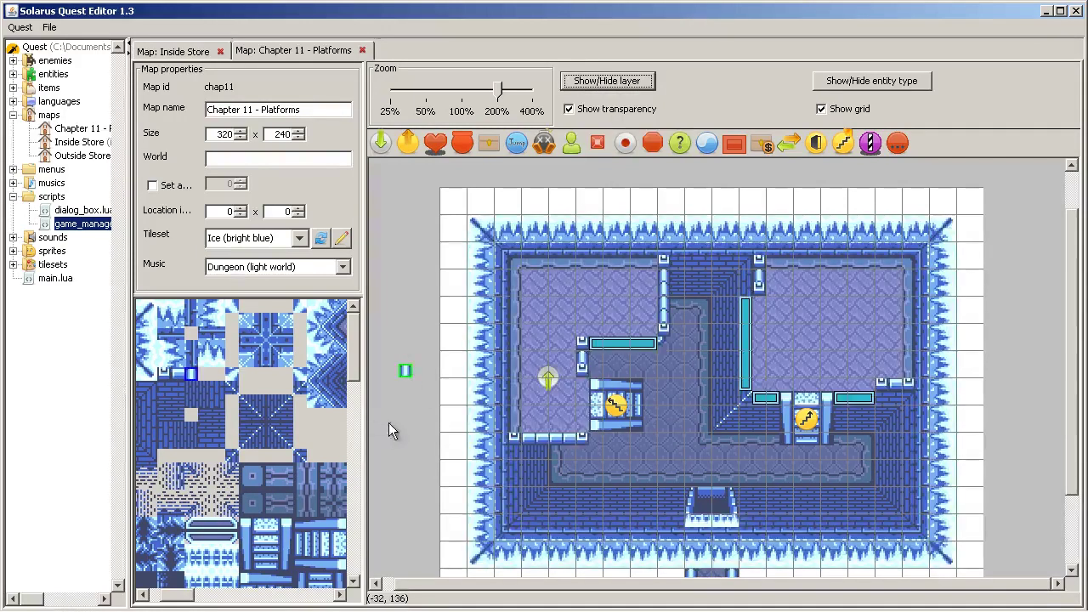
right_click(405, 368)
left_click(429, 512)
left_click(625, 83)
left_click(626, 116)
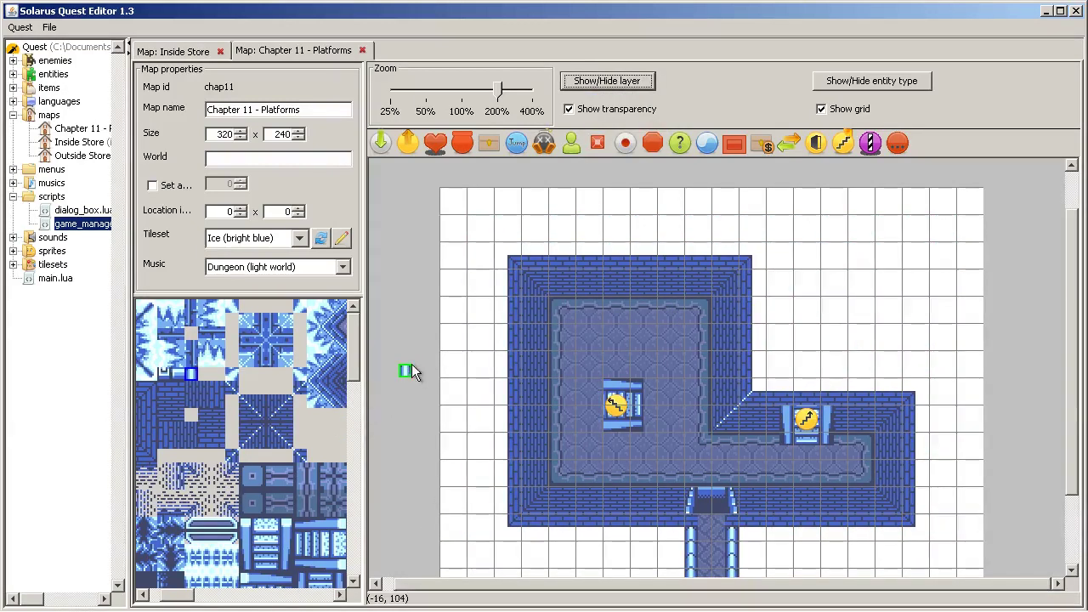
- Place the railing tile against the upper end of the left stairs on the low layer and stretch it to the stairs' full height
left_click(405, 375)
left_click_drag(406, 379, 533, 389)
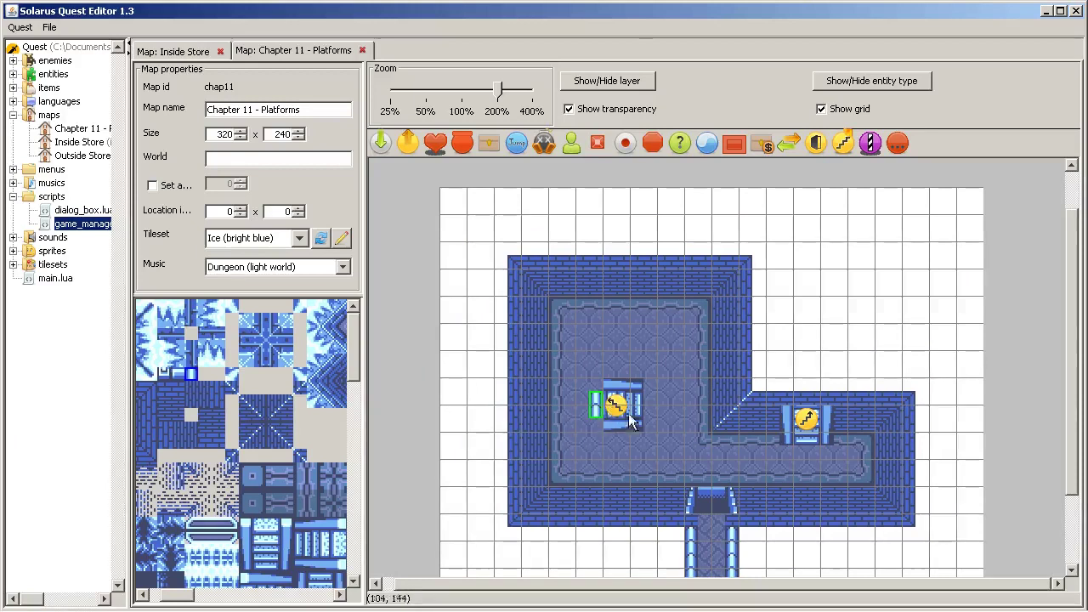
left_click(663, 378)
mouse_move(234, 596)
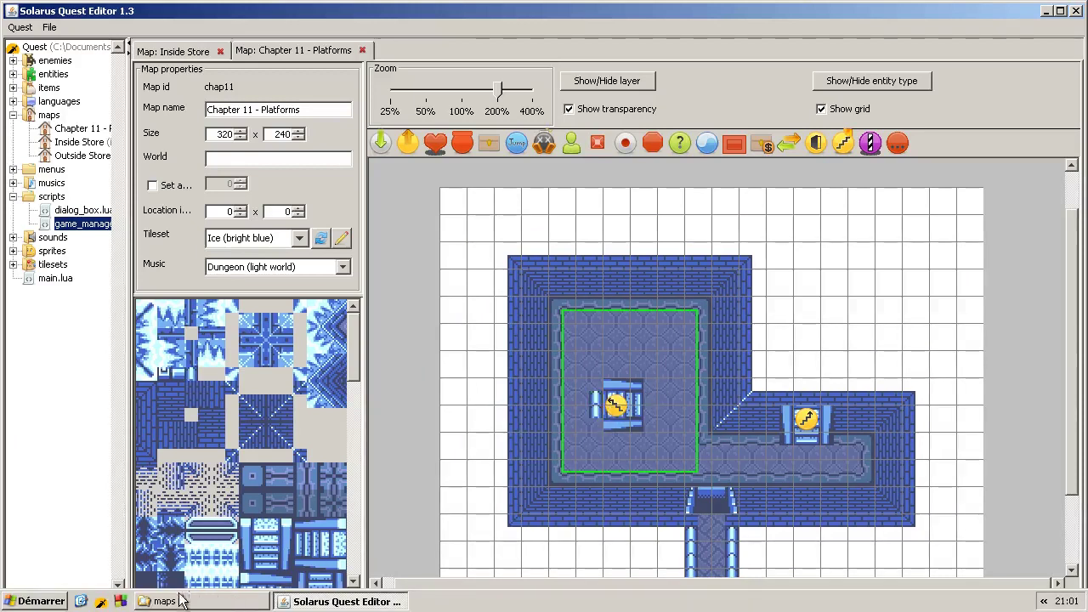
left_click(598, 397)
- Run the quest and walk the hero around the left platform and the left stairs to test the new low-layer railing
mouse_move(185, 579)
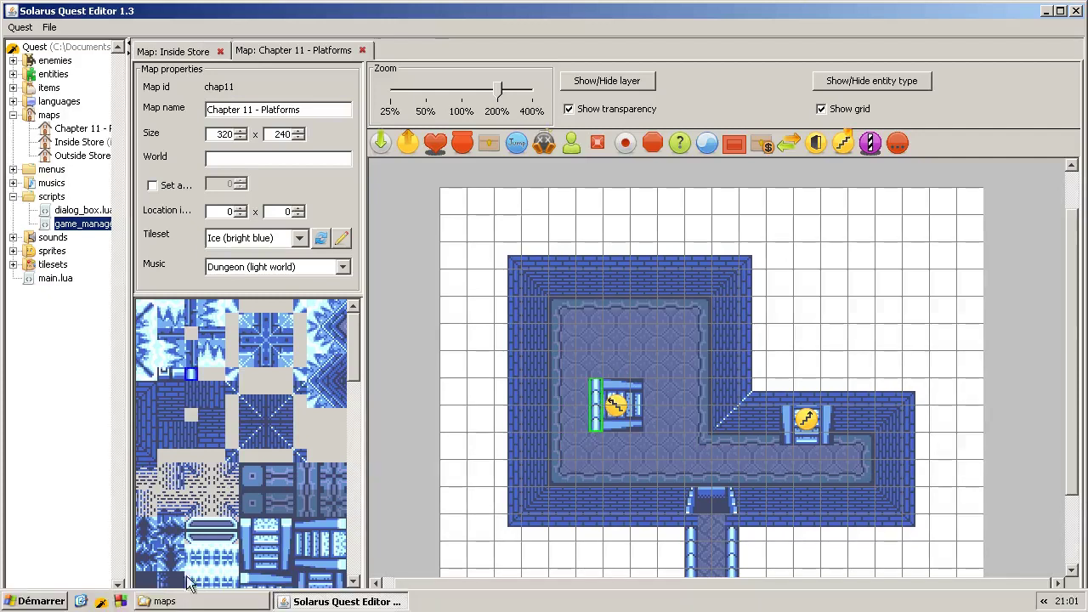
left_click(100, 601)
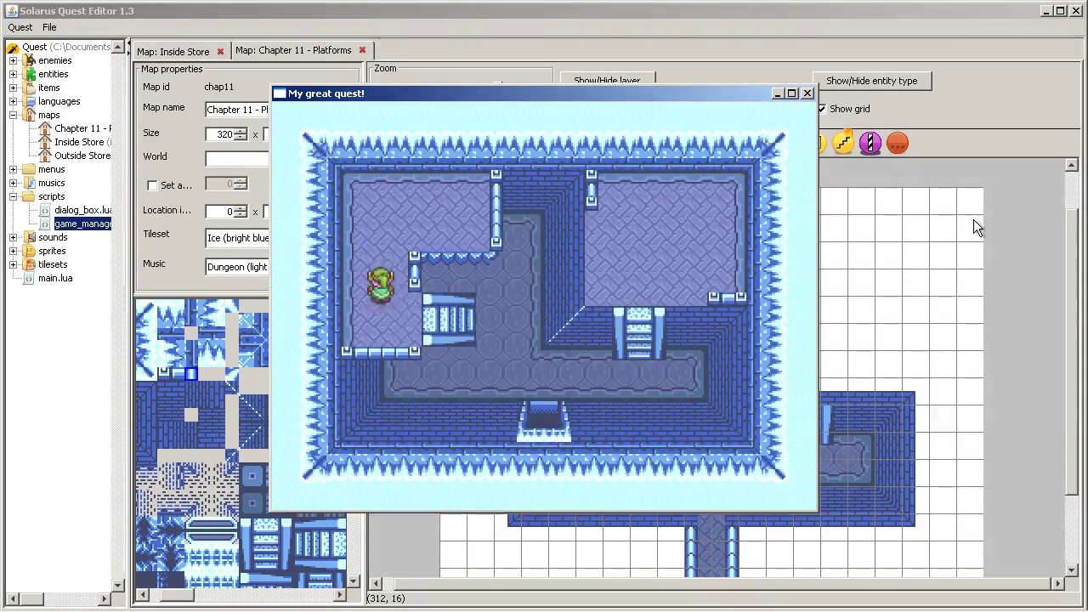
key("Right")
key("Up")
key("Left")
key("Up")
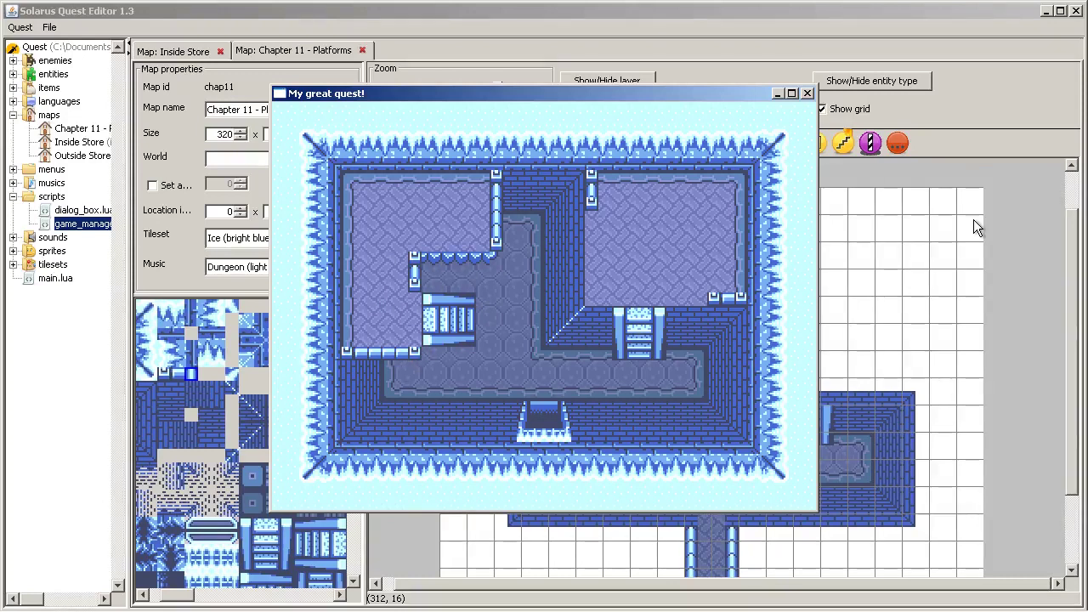
key("Right")
key("Down")
key("Left")
key("Up")
- Walk the hero up the right stairs, jump off the right platform to the lower floor, and close the game
key("Right")
key("Down")
key("Right")
key("Down")
key("Right")
key("Up")
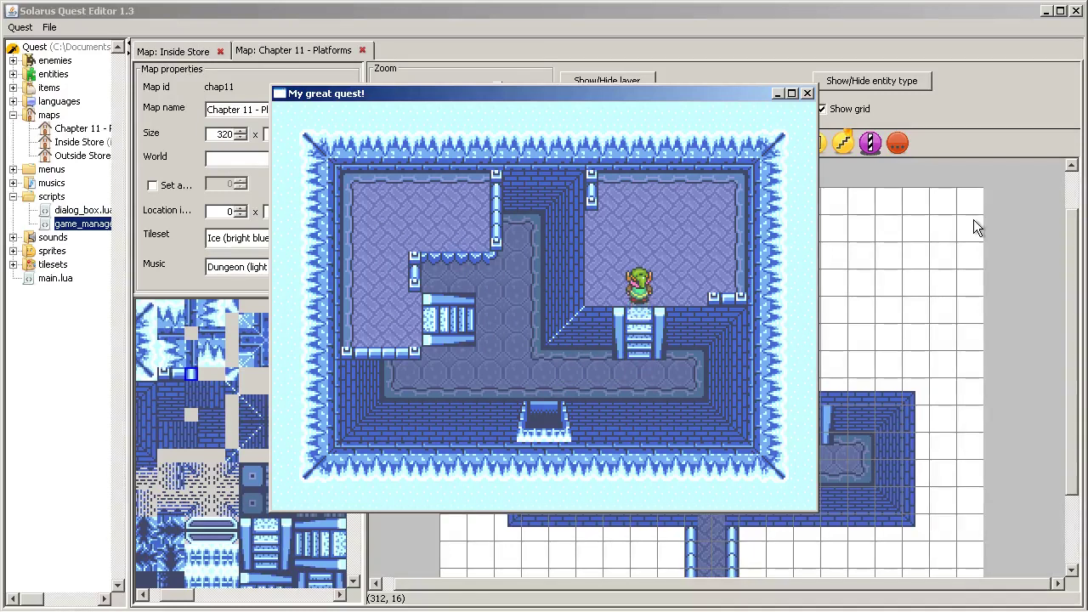
key("Right")
key("Down")
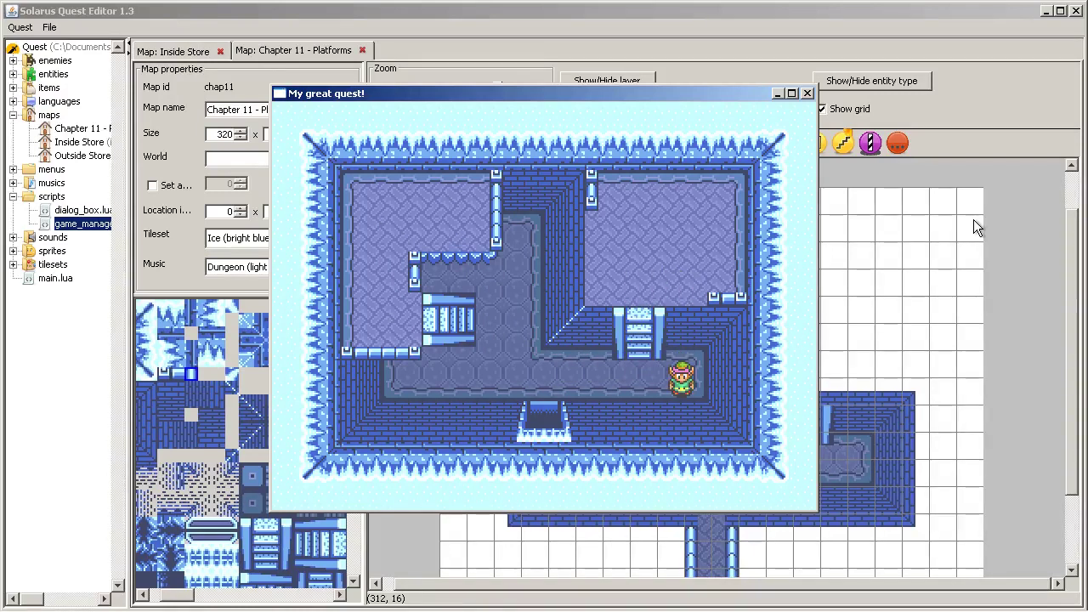
left_click(806, 92)
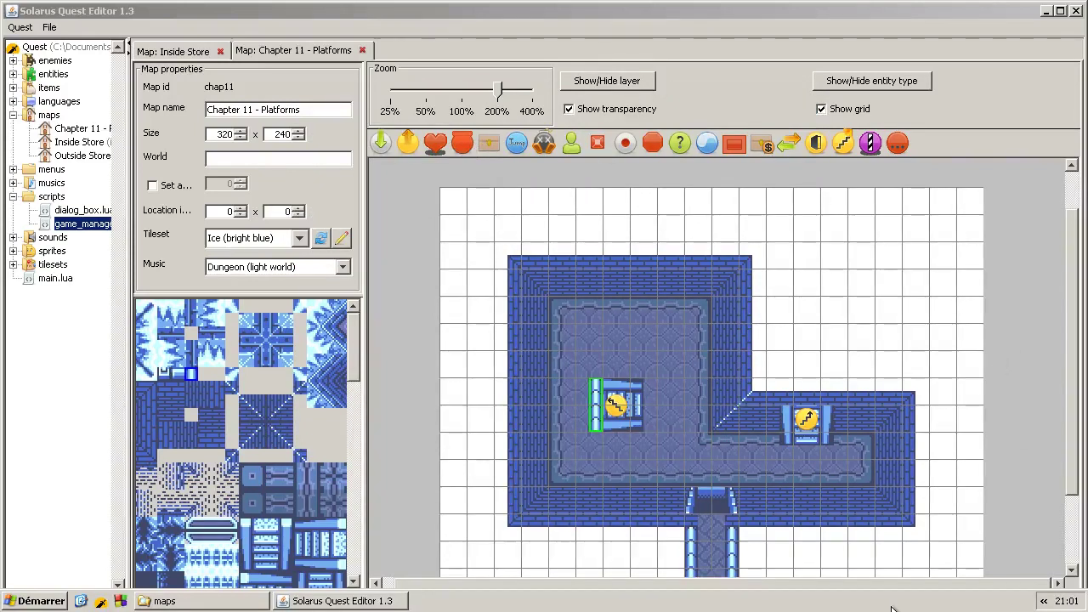
- Show the intermediate layer again and examine the bottom edge tile of the entrance and its pattern in the tileset
scroll(816, 429, "down", 3)
scroll(816, 429, "up", 3)
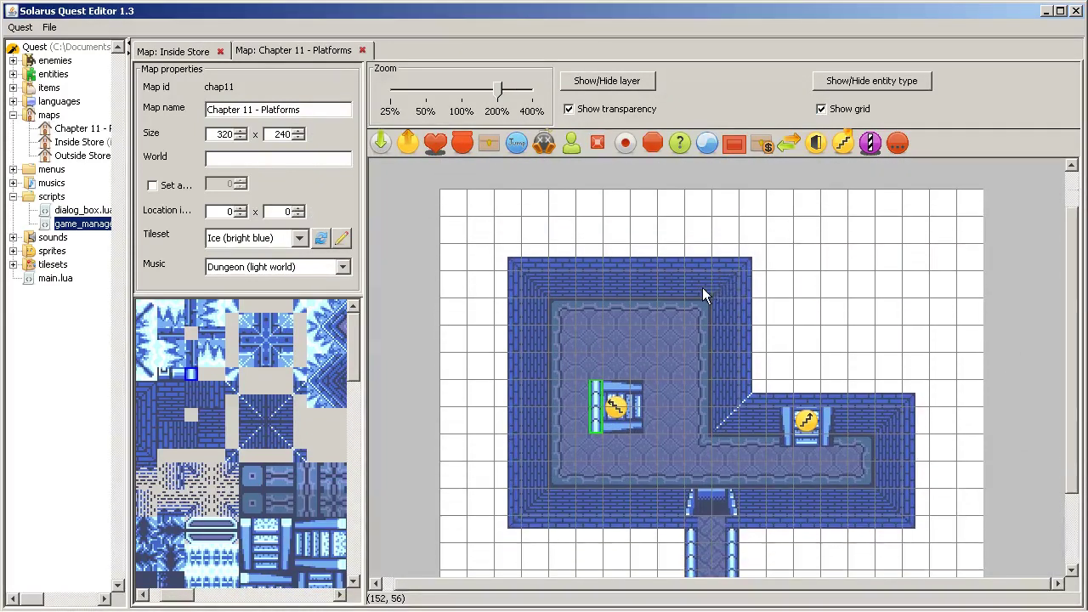
left_click(630, 84)
left_click(627, 114)
scroll(819, 207, "down", 3)
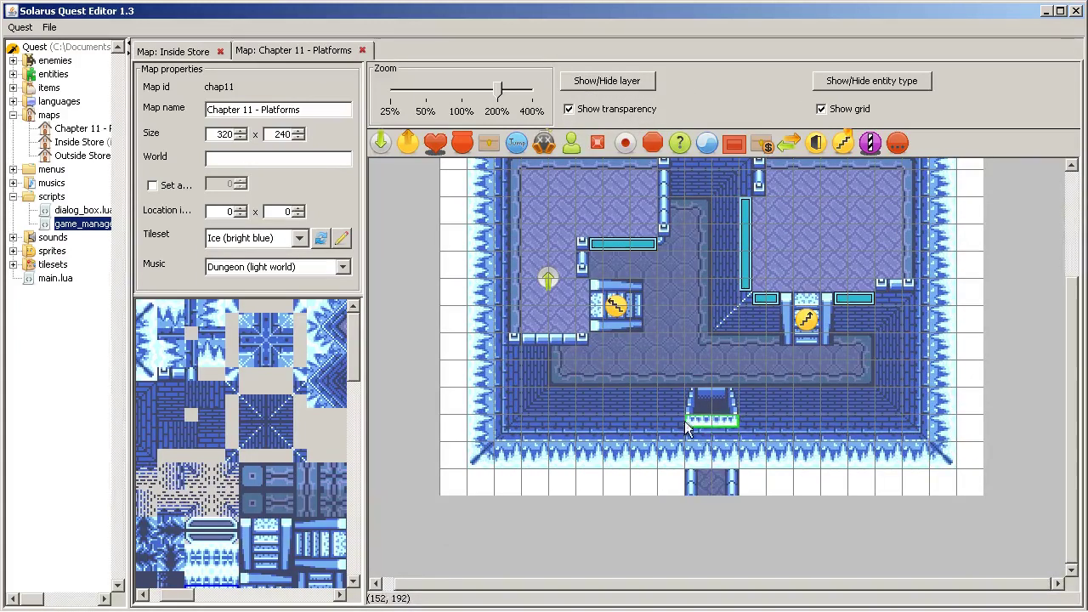
scroll(332, 383, "down", 5)
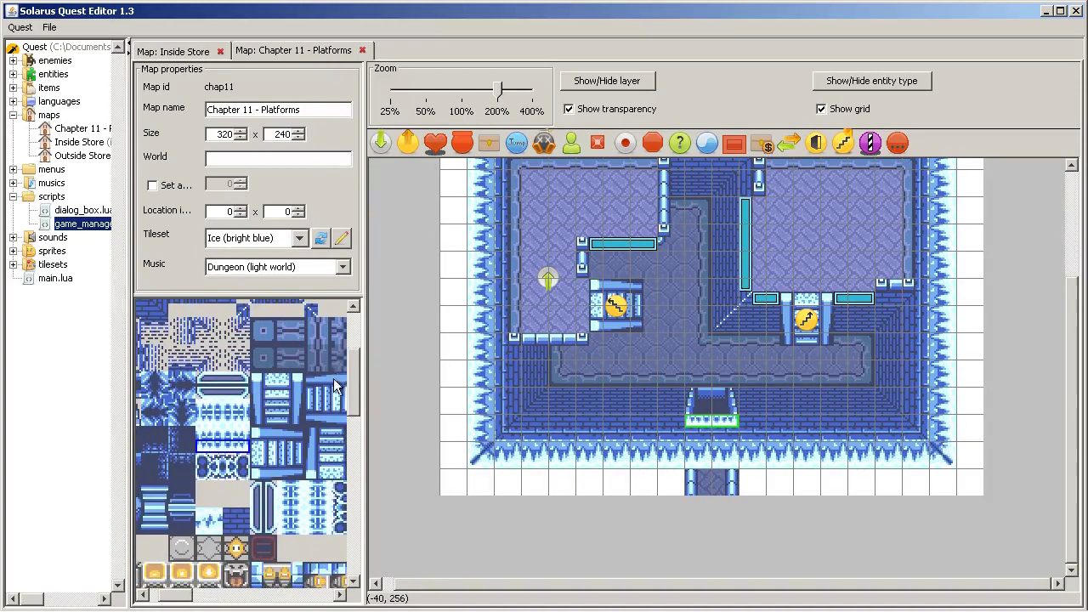
left_click(744, 412)
left_click(724, 417)
left_click(239, 449)
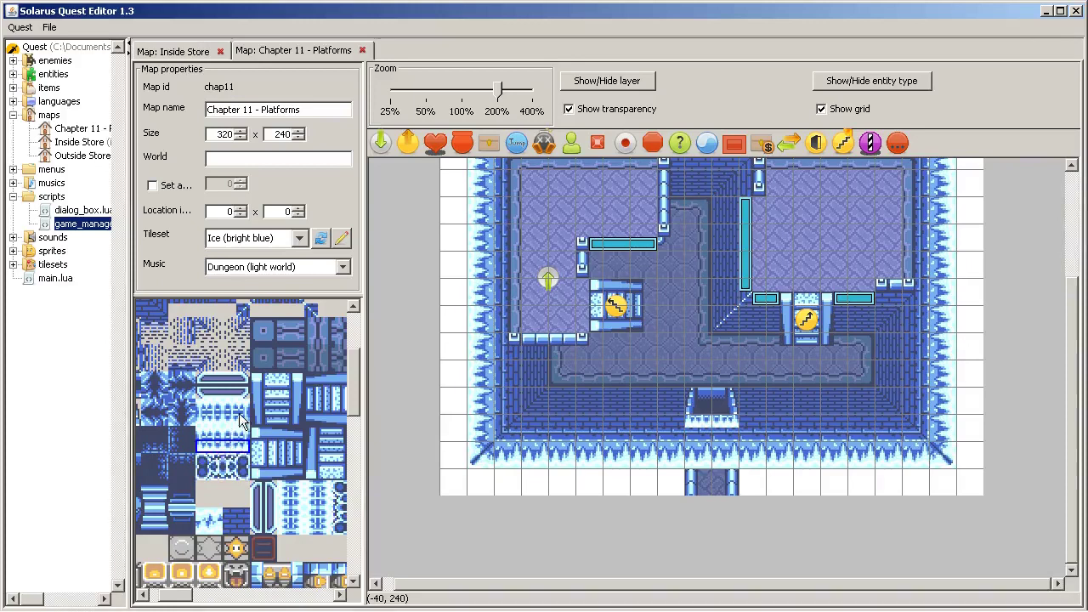
- Browse the map's music choices and try the Temple (green) tileset on the map
left_click(261, 267)
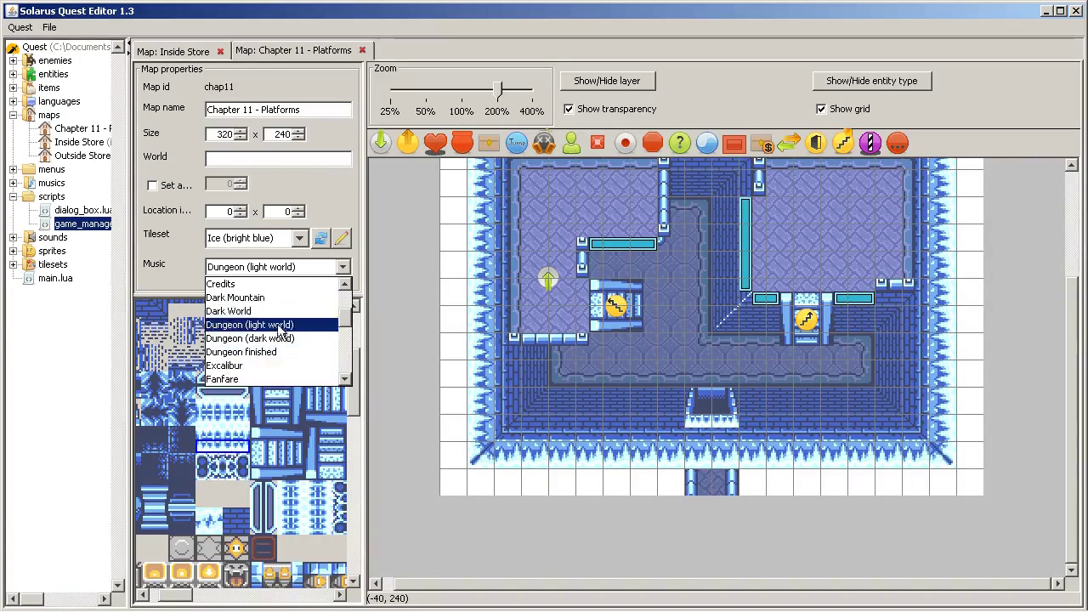
scroll(270, 365, "down", 1)
left_click(272, 283)
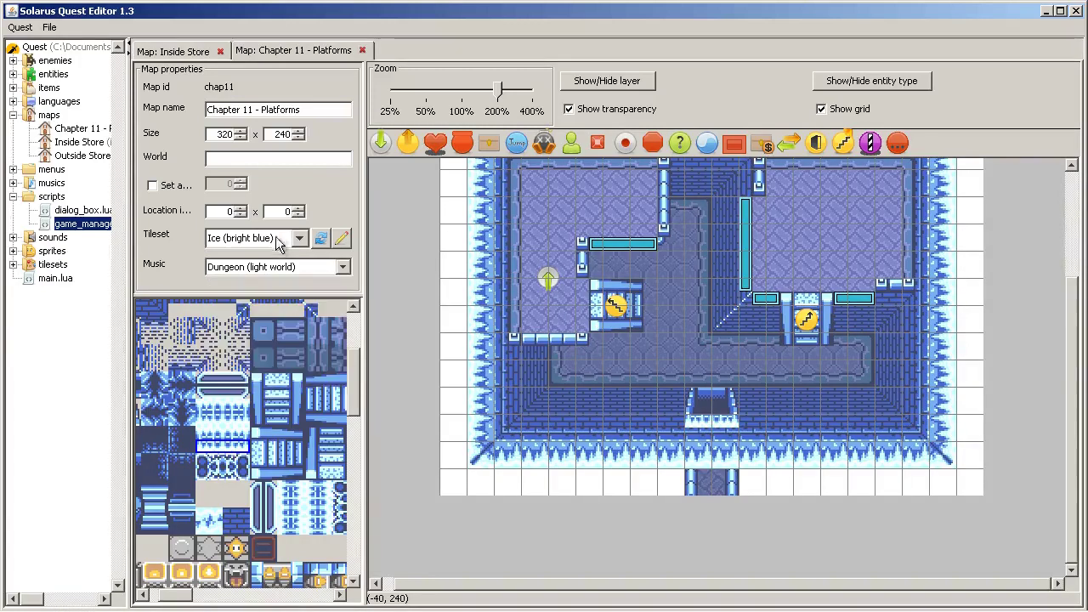
left_click(254, 238)
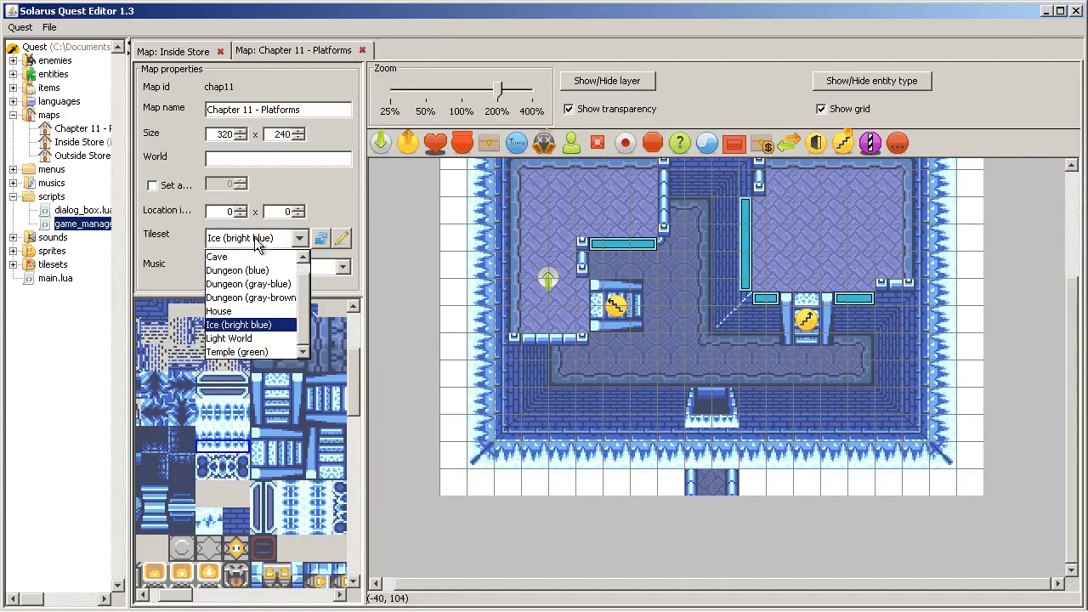
left_click(247, 352)
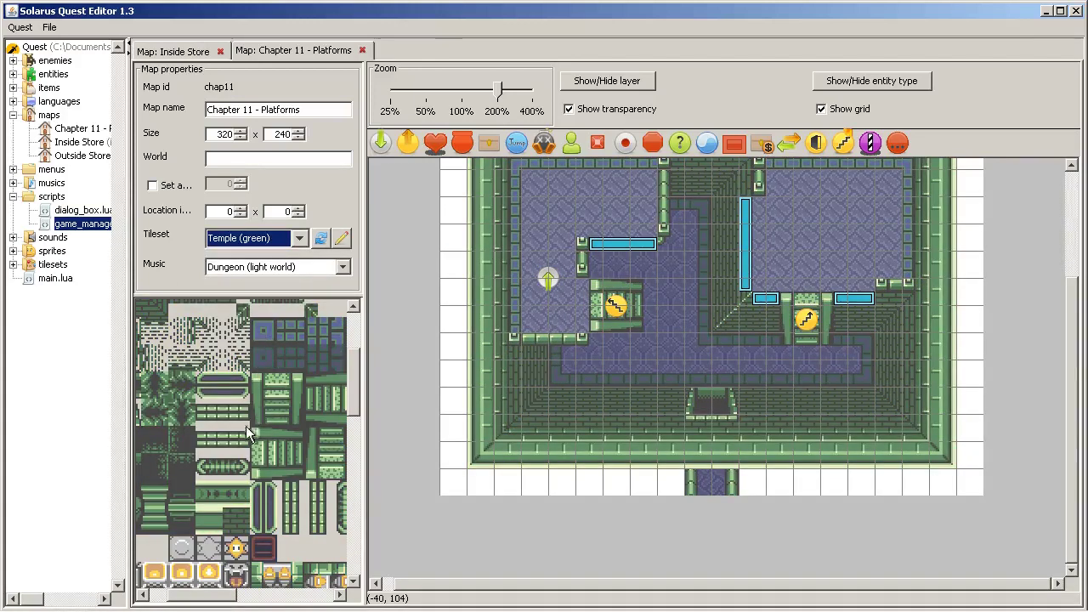
- Set the map's tileset to Dungeon (blue) and show the map's high layer
left_click(236, 240)
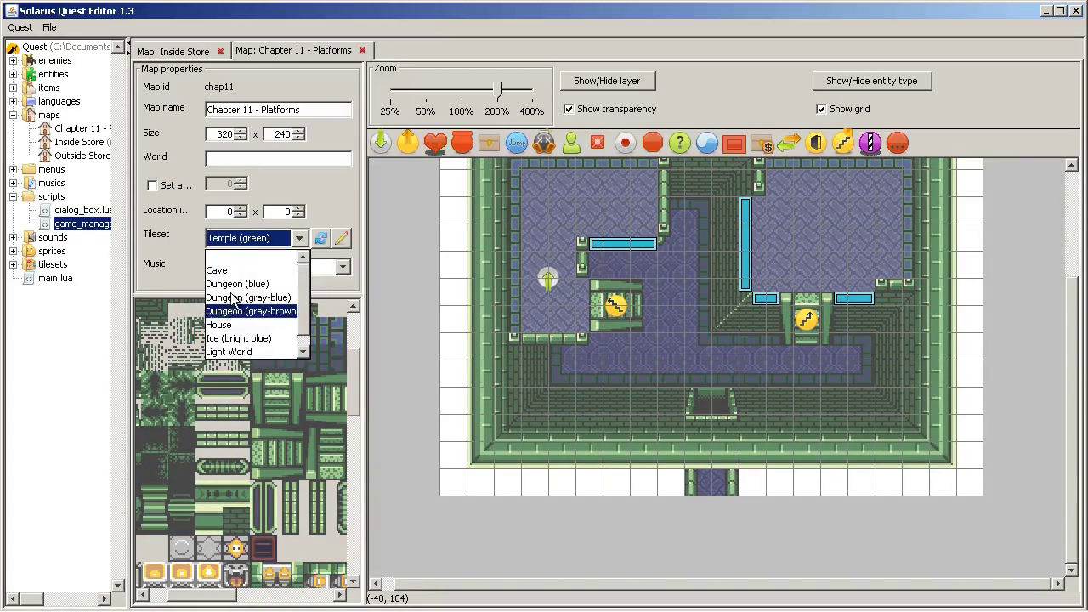
left_click(255, 282)
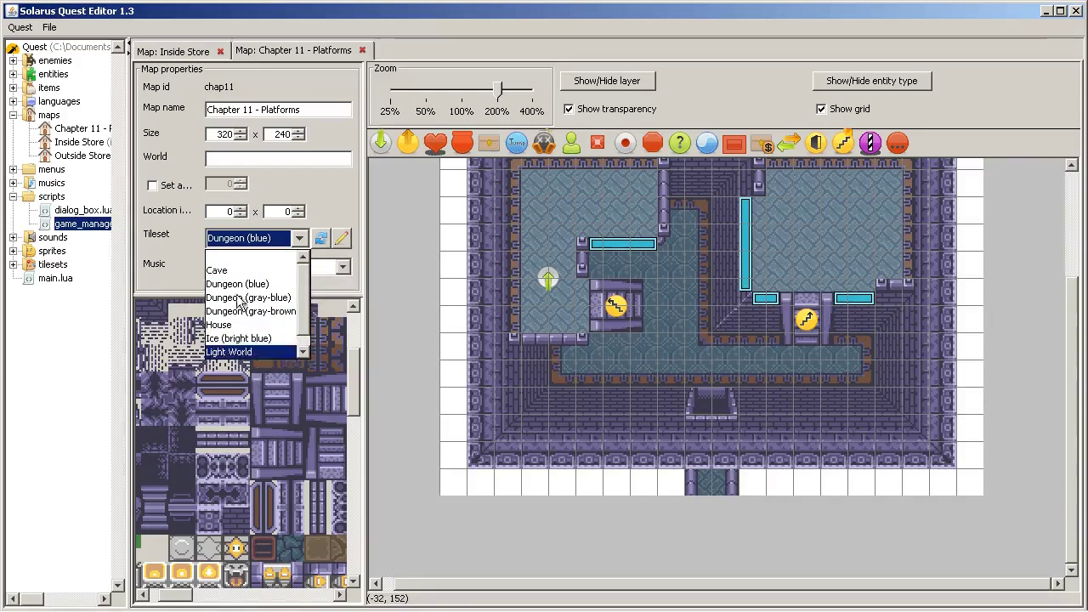
left_click(434, 298)
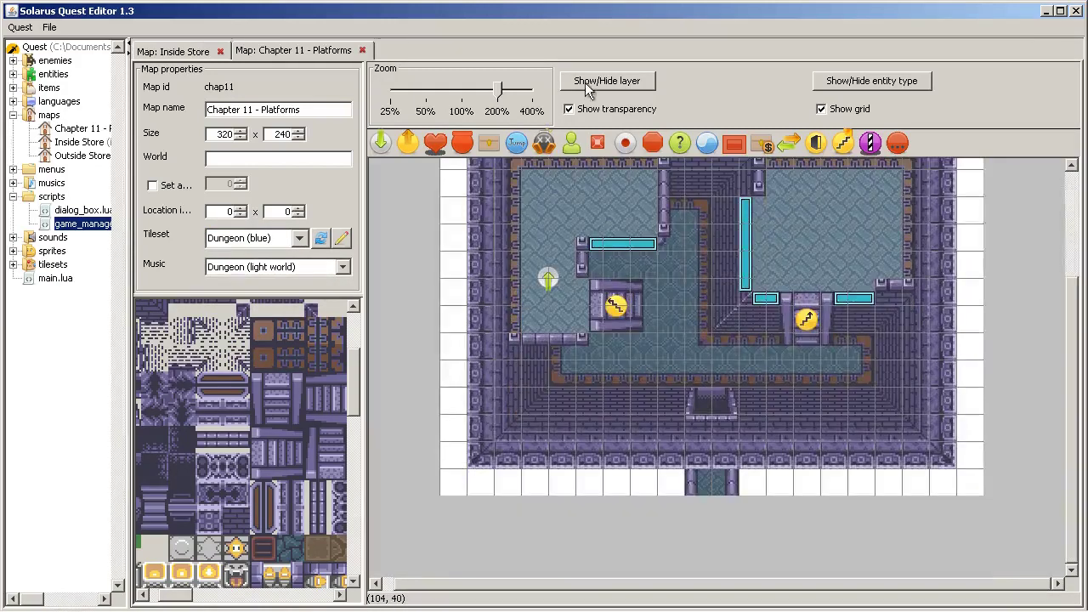
left_click(597, 85)
left_click(620, 133)
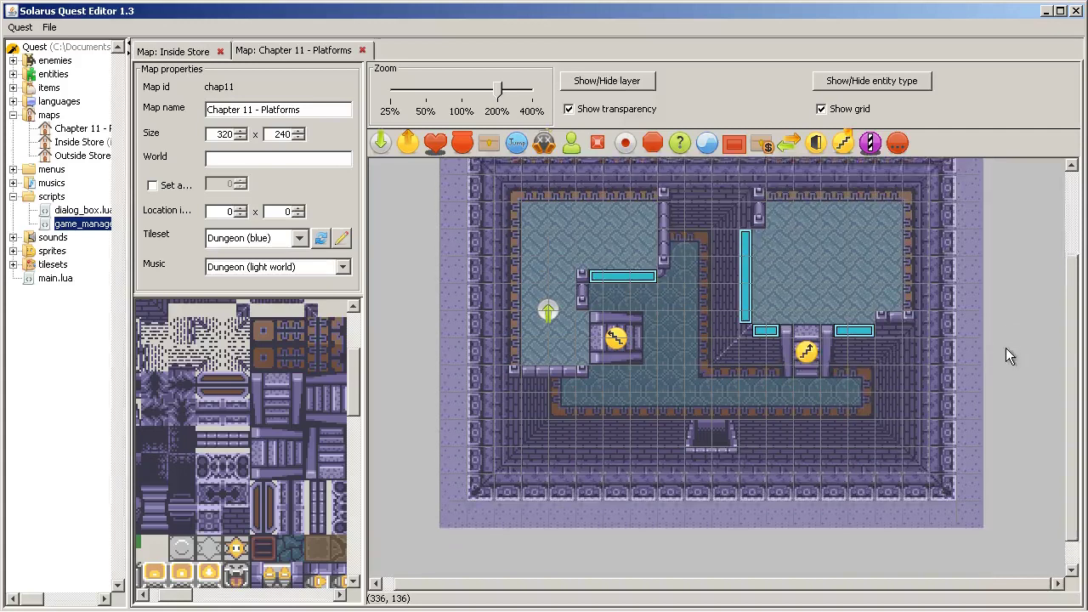